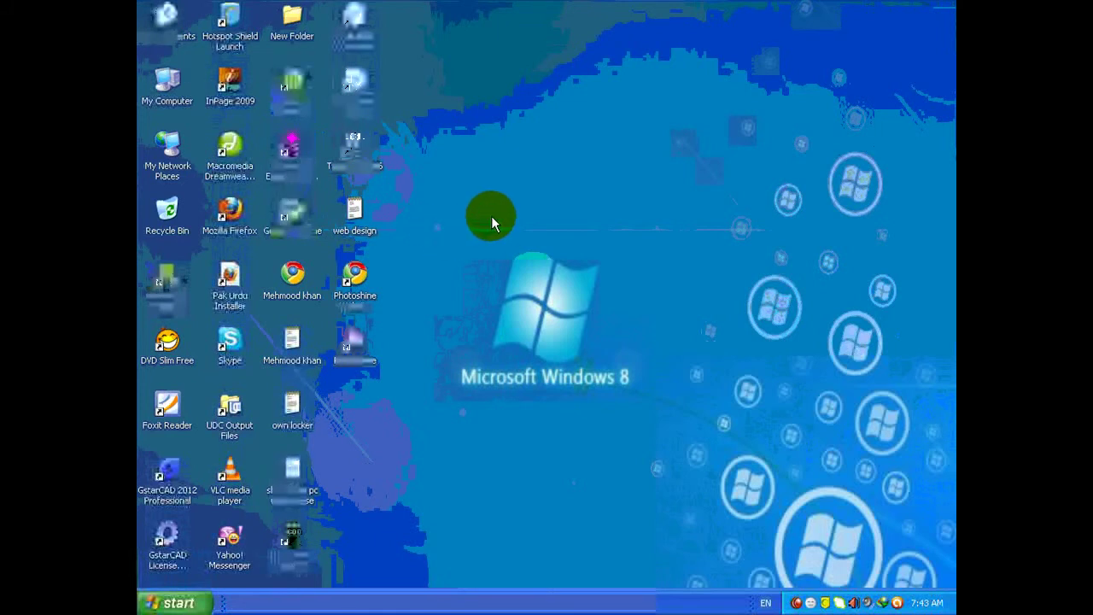
# - Refresh the Windows XP desktop and launch Microsoft Office Word 2007 from the Start menu
pyautogui.rightClick(425, 240)
pyautogui.click(458, 261)
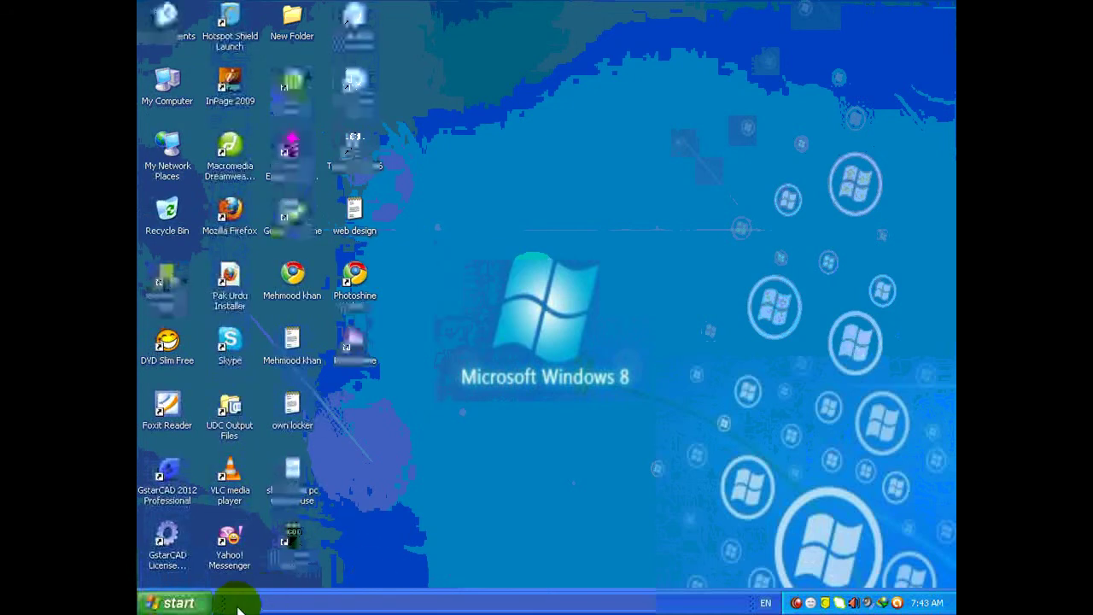
pyautogui.click(195, 603)
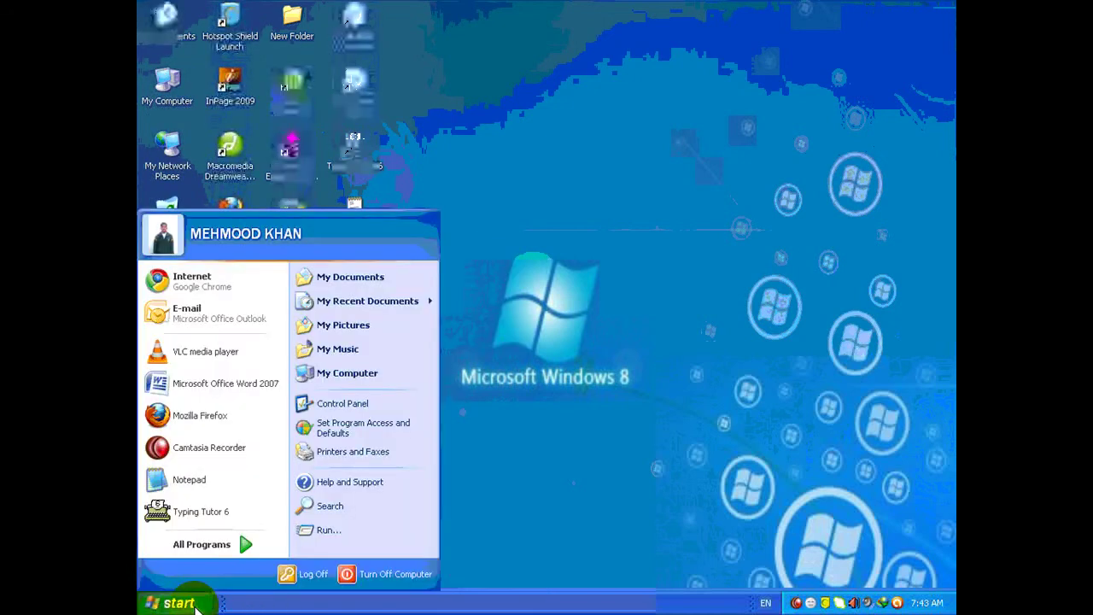
pyautogui.click(271, 385)
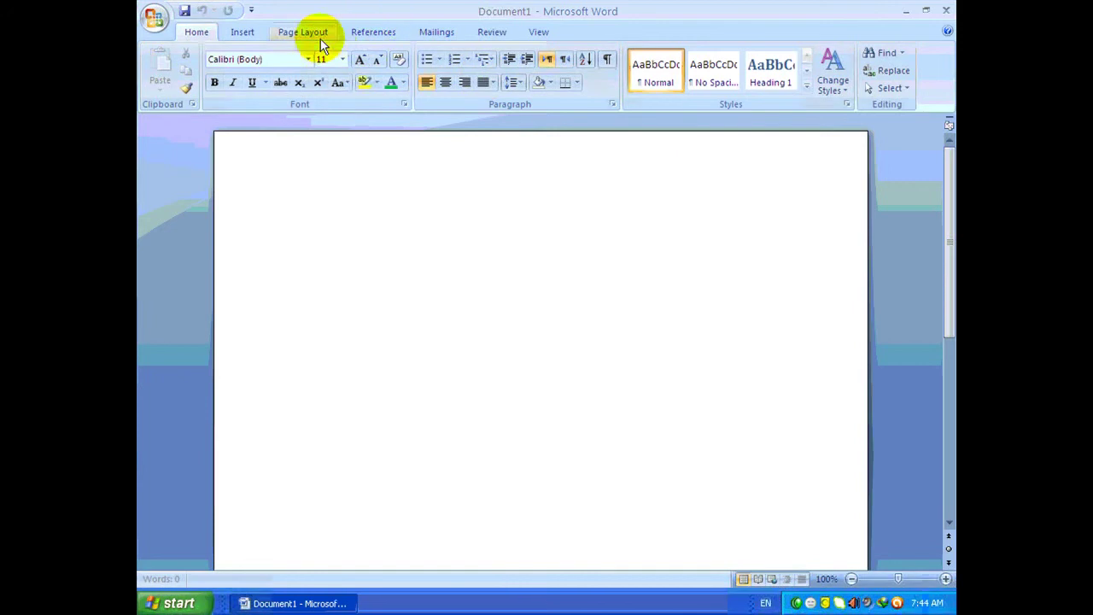
# - Scroll the blank Document1 and switch to the Mailings ribbon tab
pyautogui.scroll(-2, 369, 32)
pyautogui.scroll(-1, 369, 32)
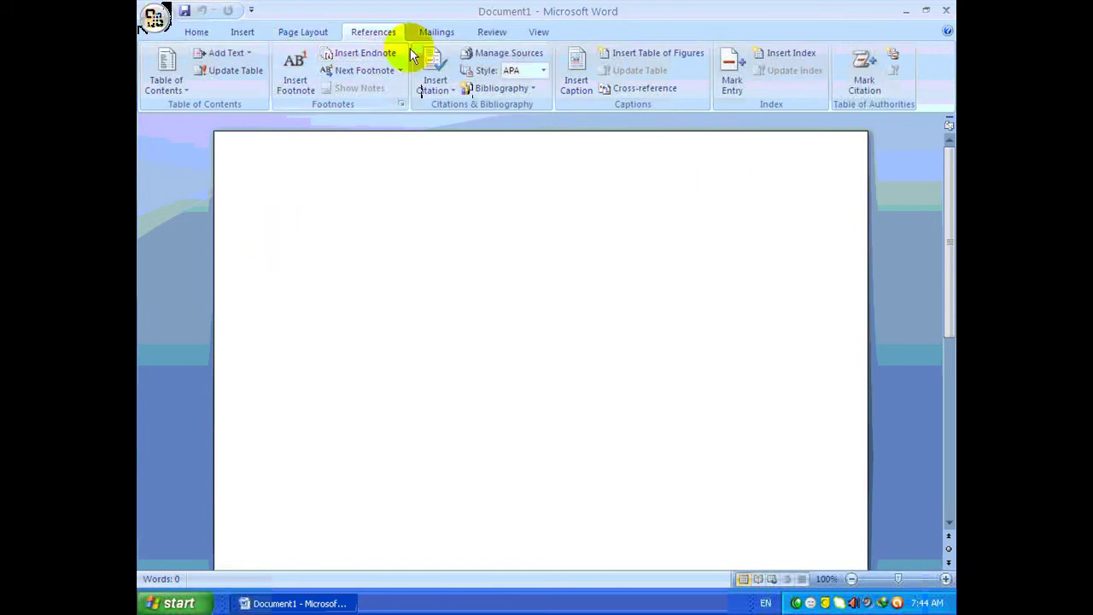
pyautogui.click(435, 33)
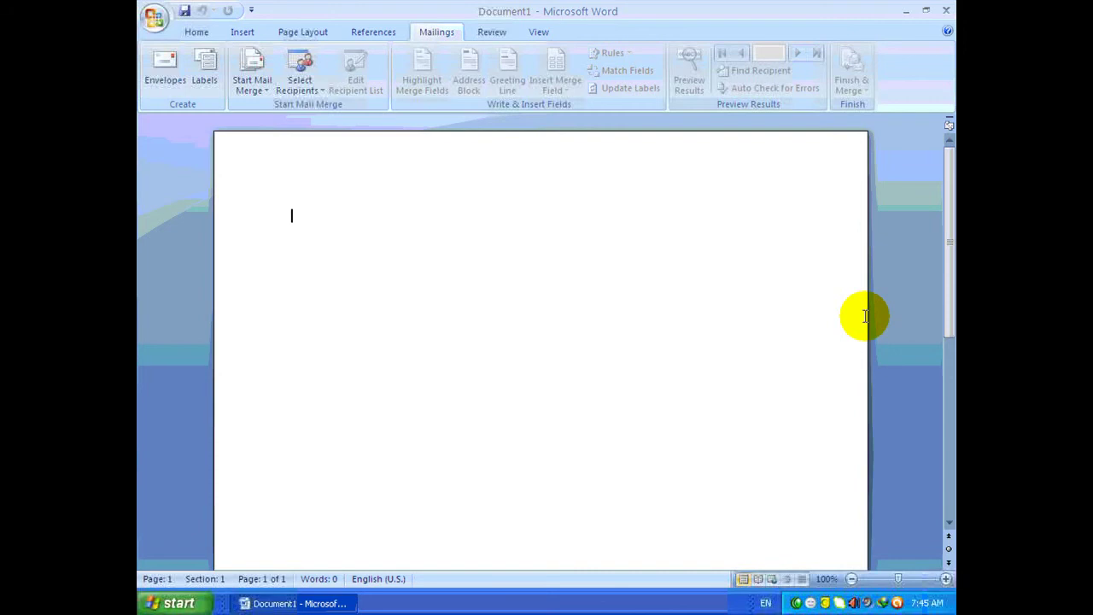
# - Look at the Insert tab's Table menu and close it without inserting a table
pyautogui.click(238, 32)
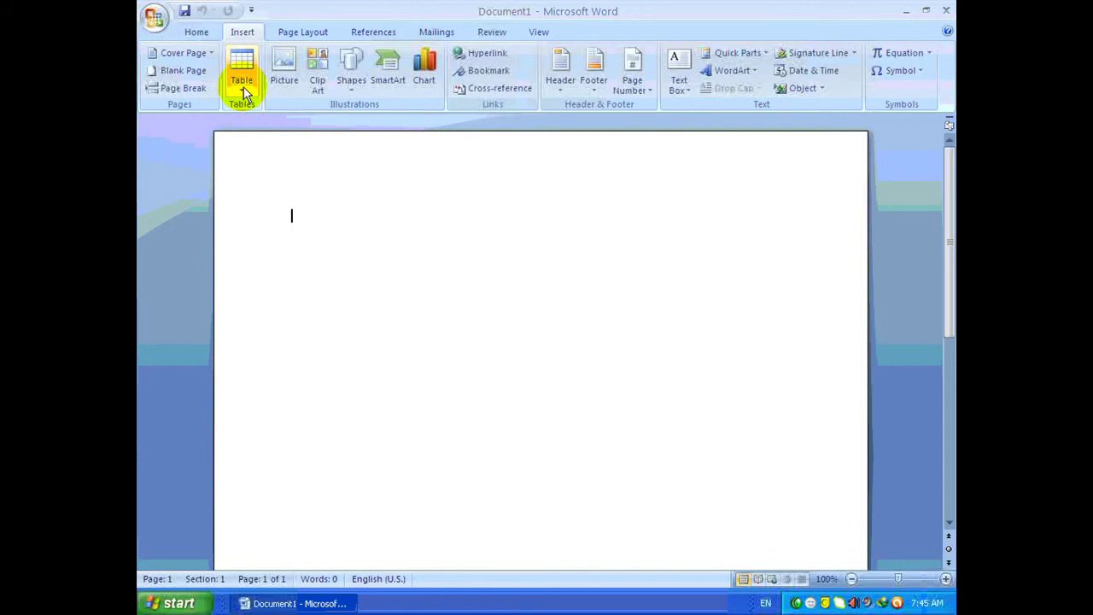
pyautogui.click(243, 87)
pyautogui.click(679, 226)
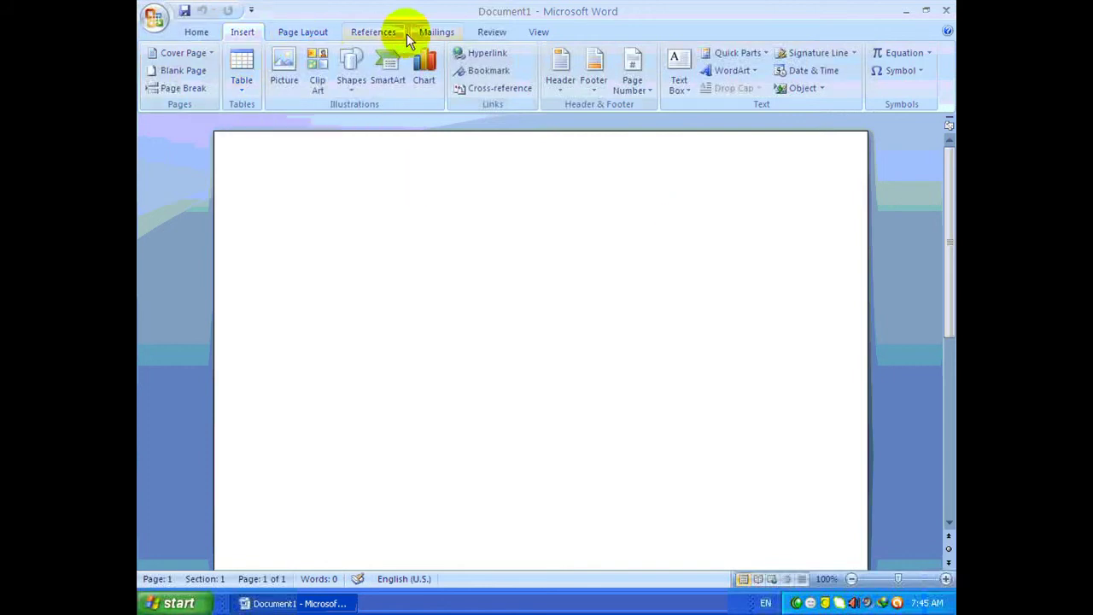
pyautogui.click(429, 33)
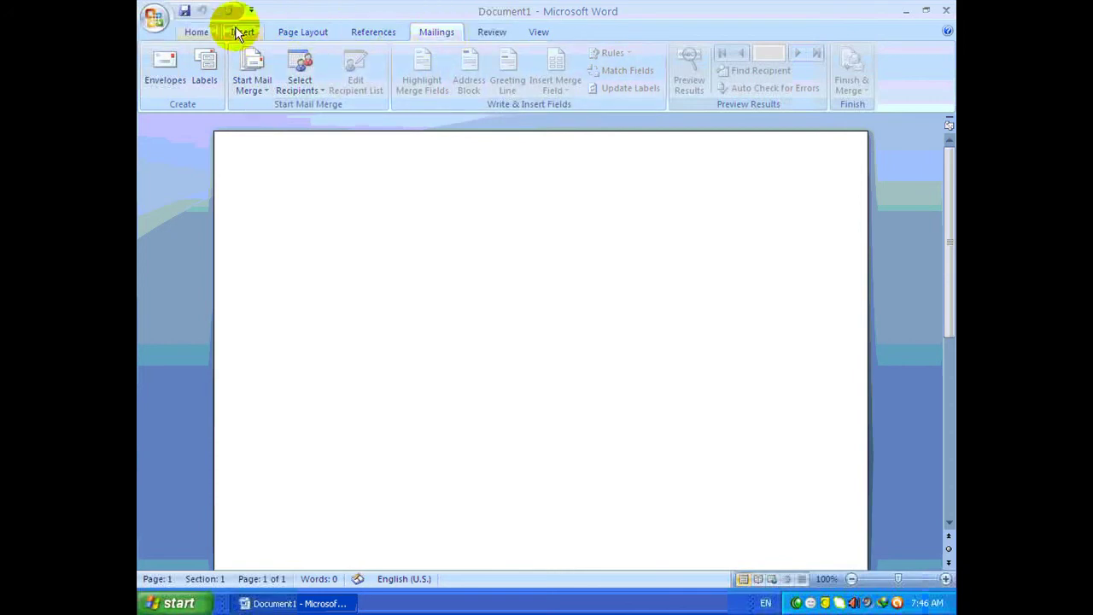
# - Set the font size to 20 on the Home tab and type a + sign
pyautogui.click(202, 33)
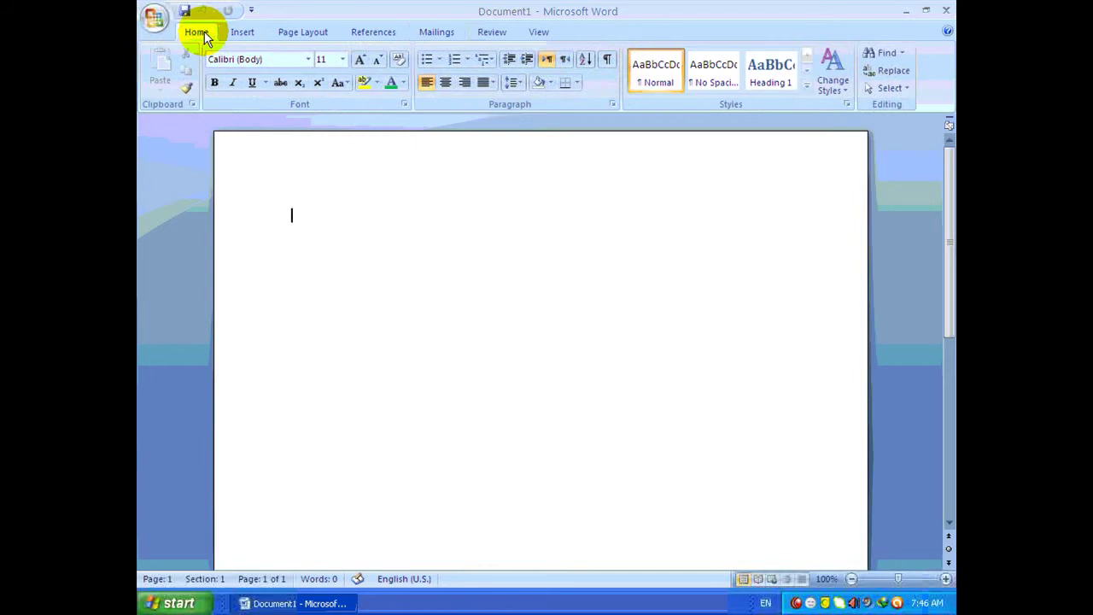
pyautogui.click(343, 60)
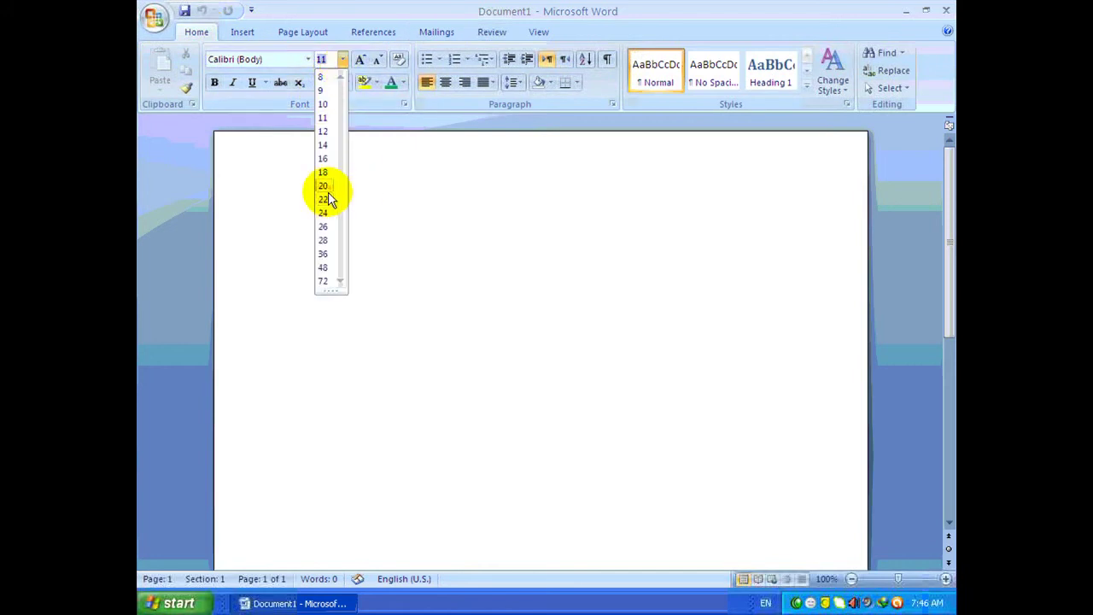
pyautogui.click(323, 184)
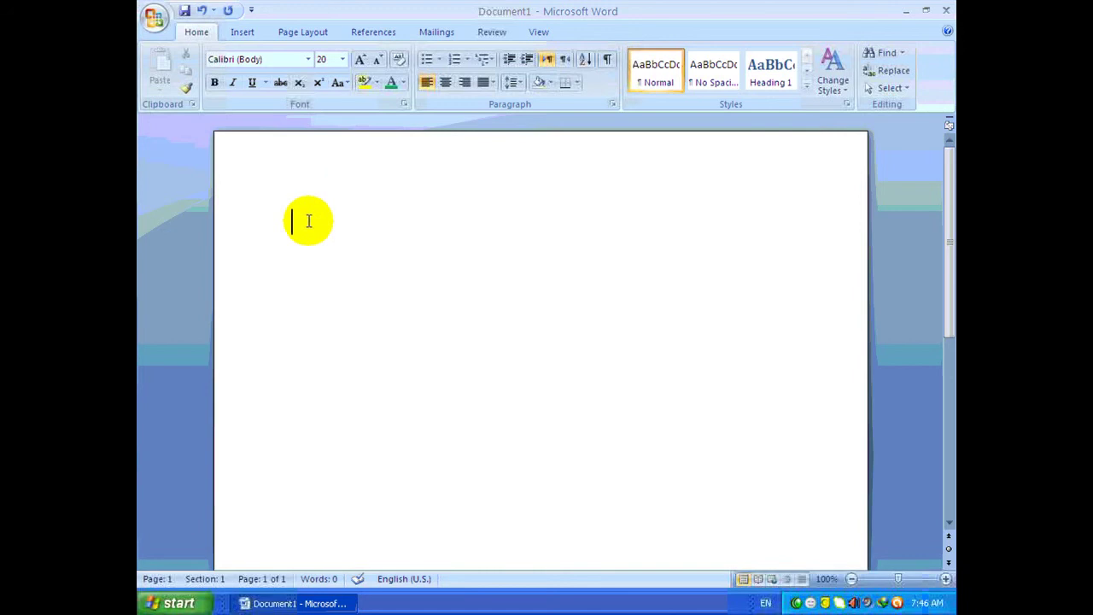
pyautogui.click(436, 31)
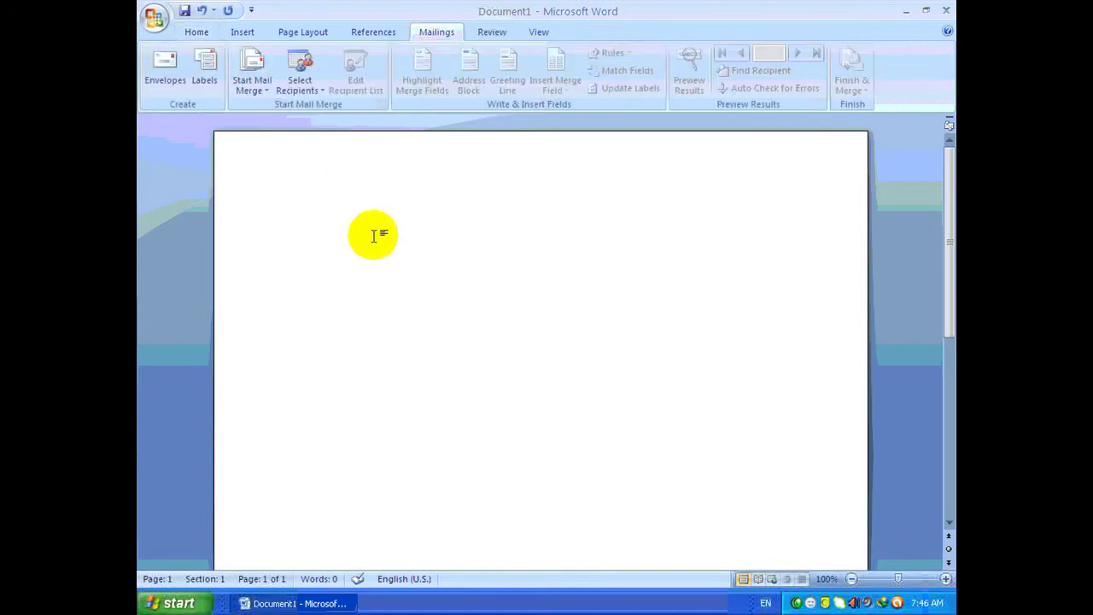
pyautogui.write('+')
# - Zoom the page in to 120% and return to the Mailings tab
pyautogui.click(245, 33)
pyautogui.click(181, 35)
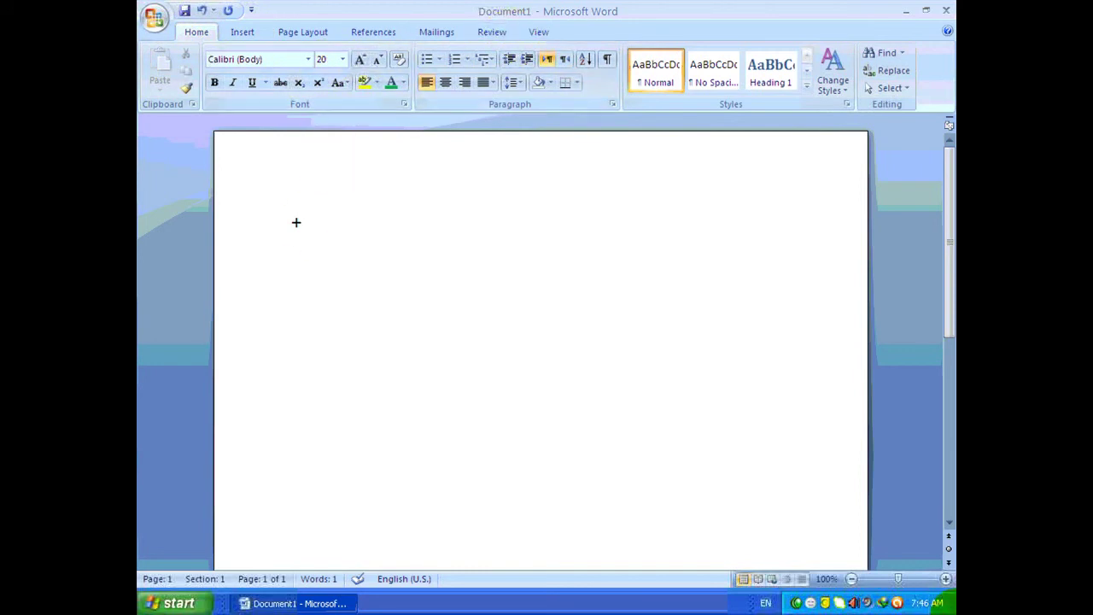
pyautogui.click(945, 579)
pyautogui.click(945, 579)
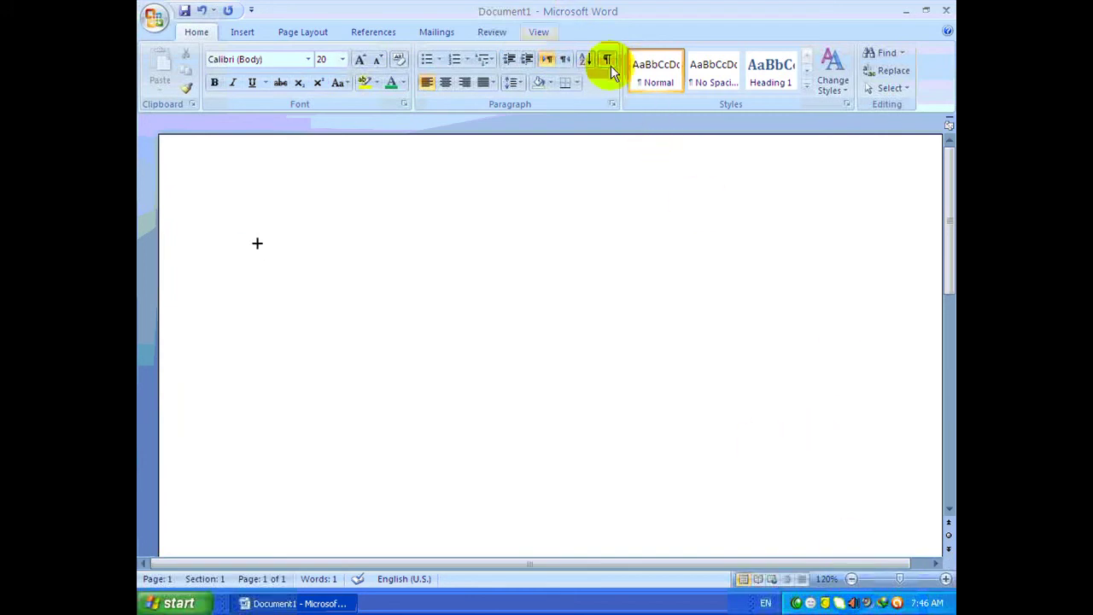
pyautogui.click(437, 31)
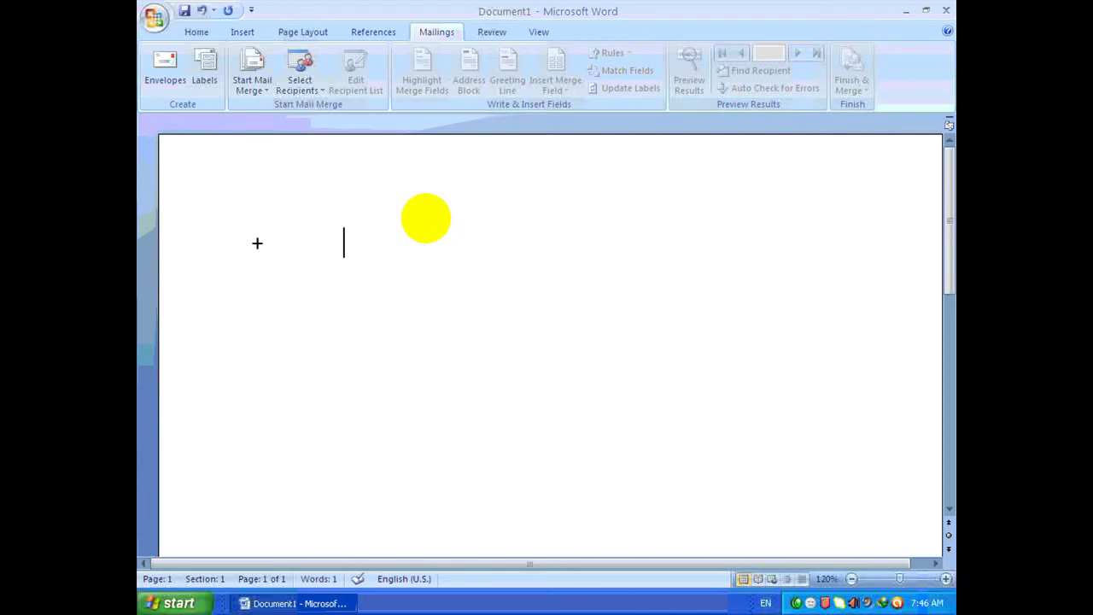
# - Type + Tab + Tab + Tab + and press Enter to auto-create a three-column table
pyautogui.press('Tab')
pyautogui.write('+')
pyautogui.press('Tab')
pyautogui.write('+')
pyautogui.press('Tab')
pyautogui.write('+')
pyautogui.press('Return')
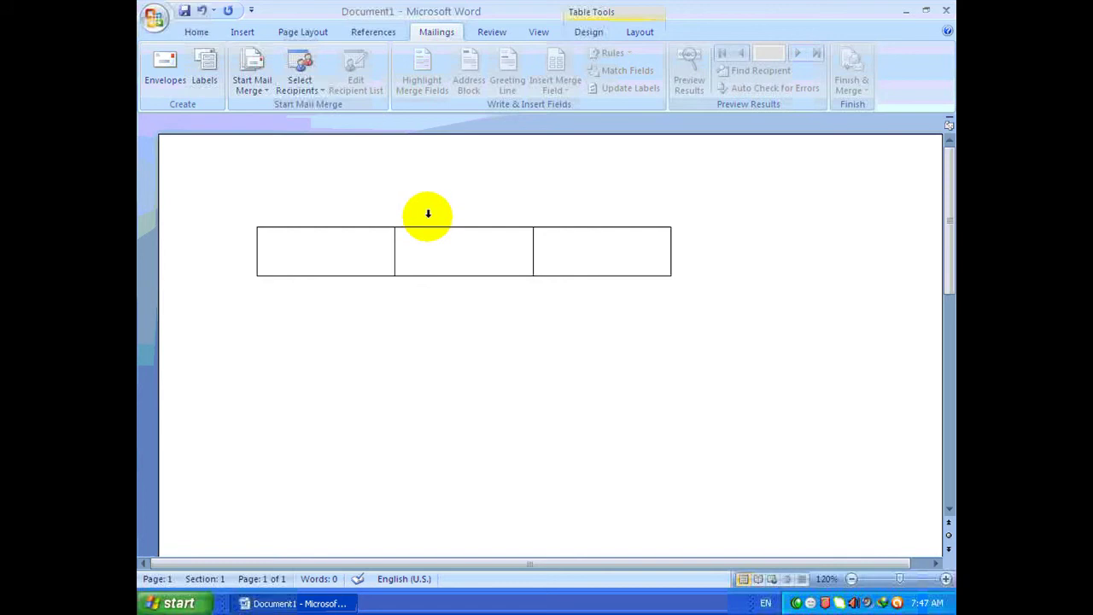
# - Zoom back to 100% and drag the table larger so its cells are bigger
pyautogui.click(852, 578)
pyautogui.click(851, 578)
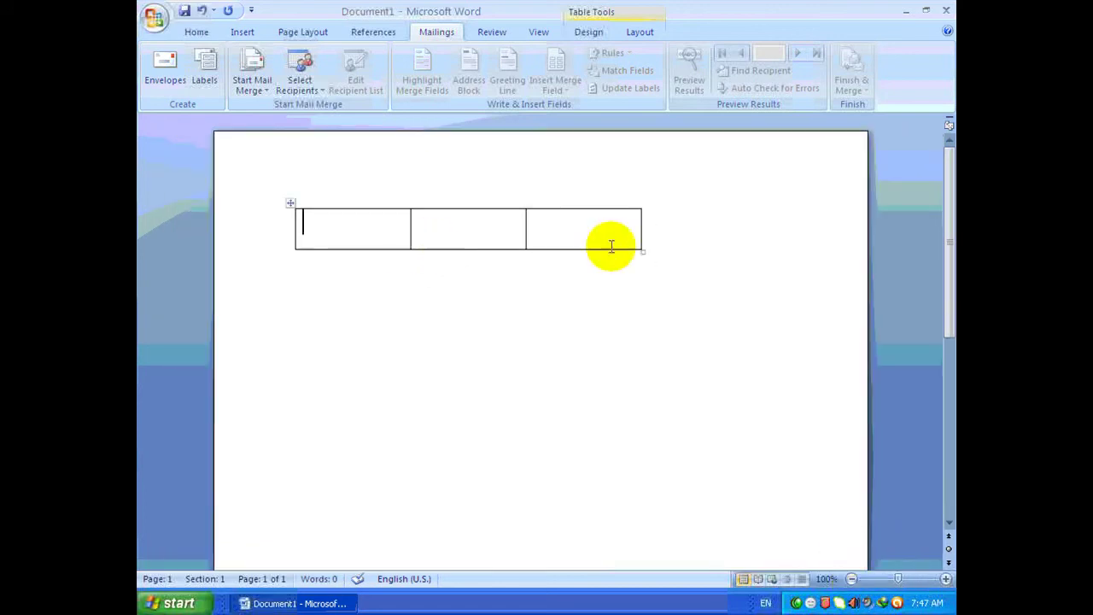
pyautogui.moveTo(642, 252); pyautogui.dragTo(783, 340)
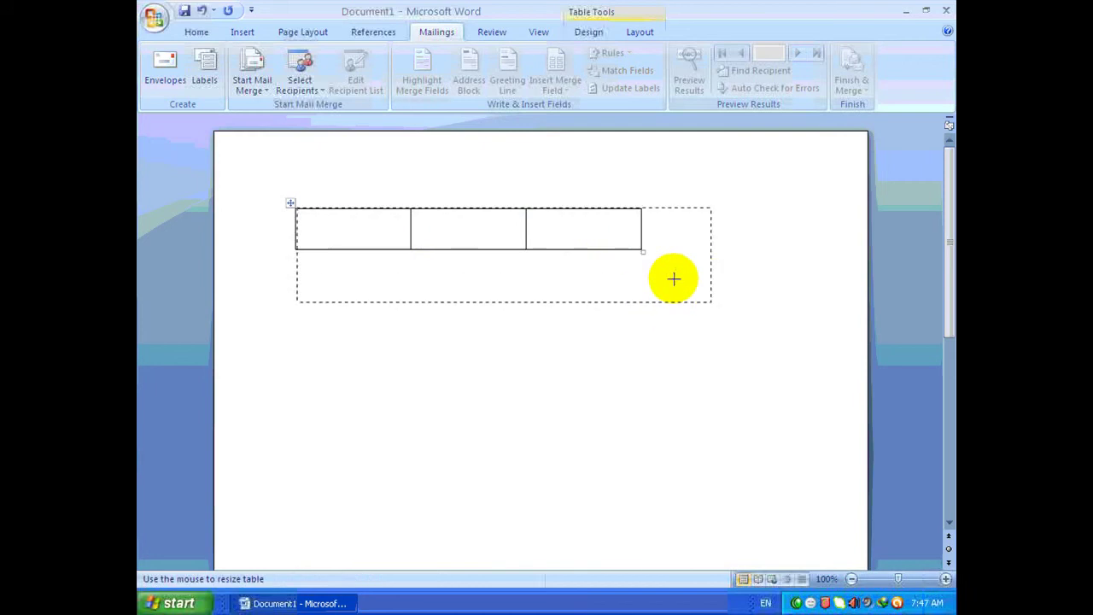
# - Type the headings Name, Address and phone into the three header cells
pyautogui.click(380, 220)
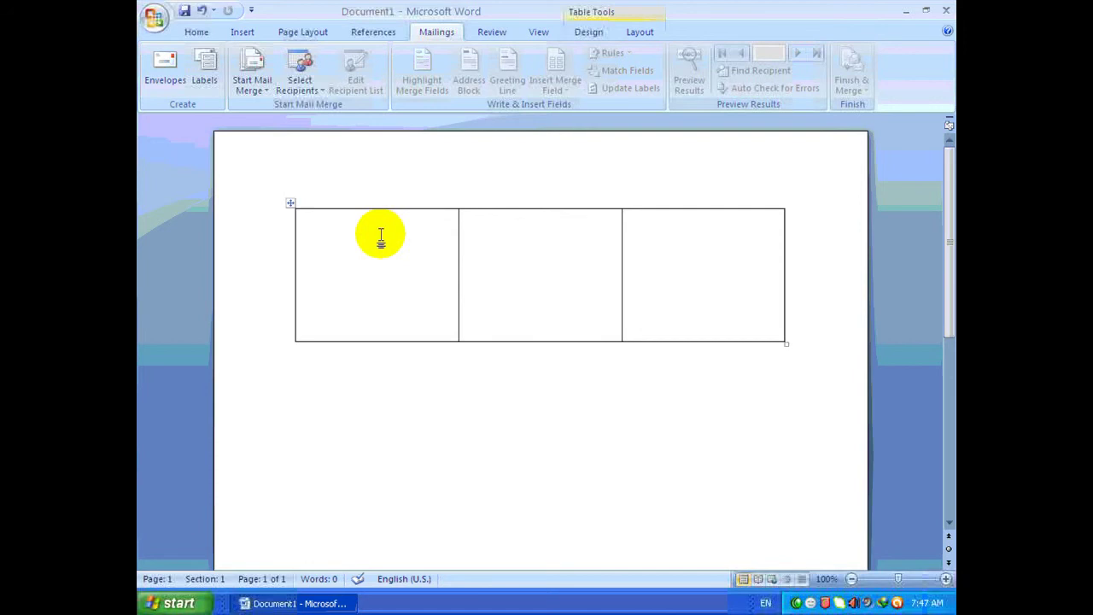
pyautogui.write('n')
pyautogui.press('BackSpace')
pyautogui.write('name')
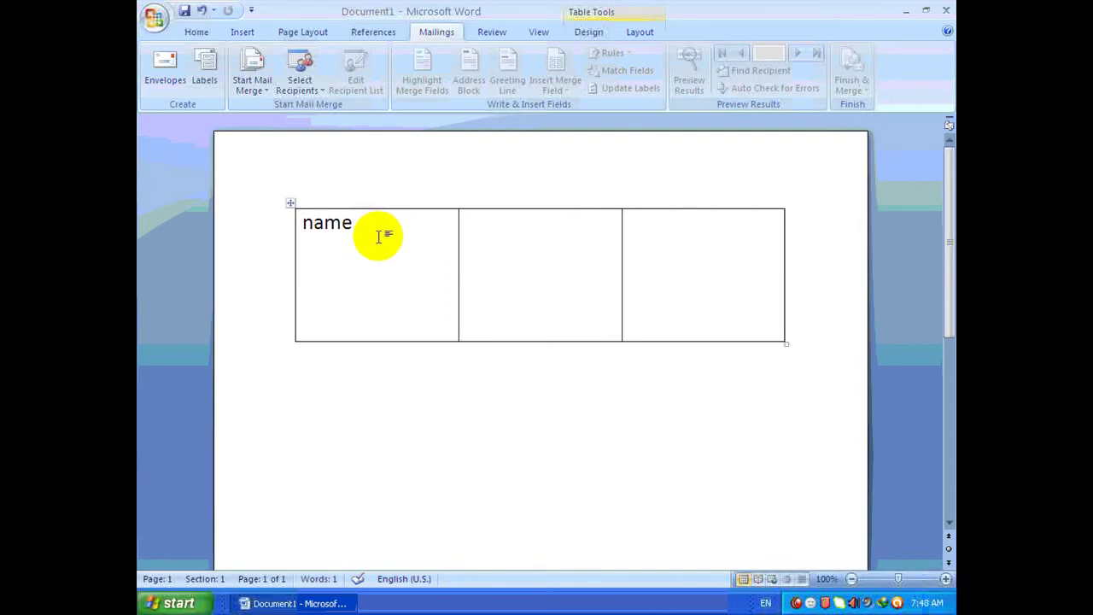
pyautogui.click(514, 224)
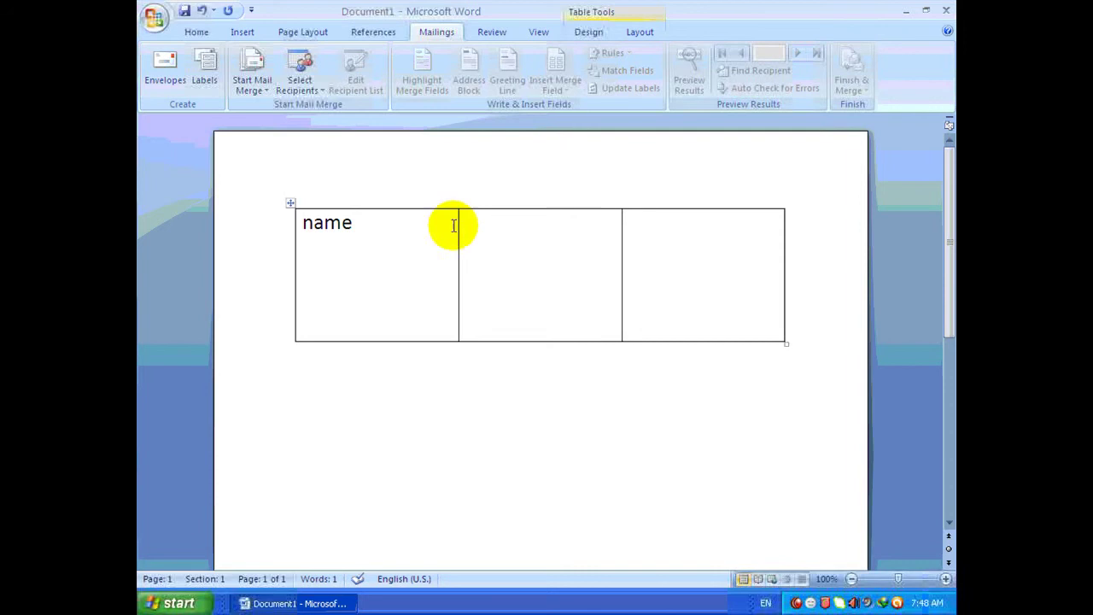
pyautogui.click(437, 231)
pyautogui.click(484, 220)
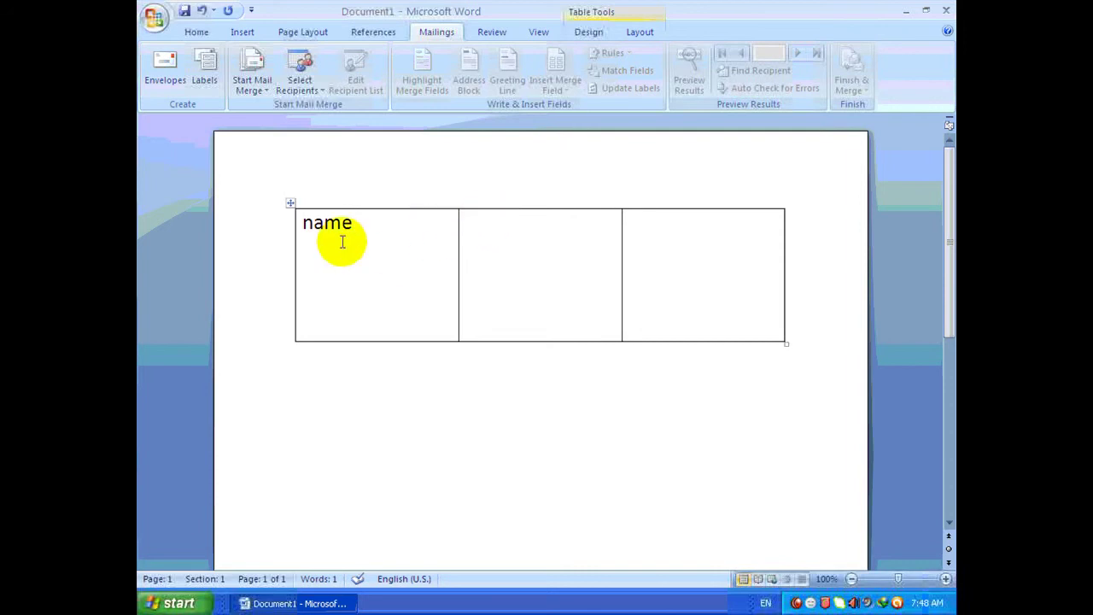
pyautogui.click(369, 225)
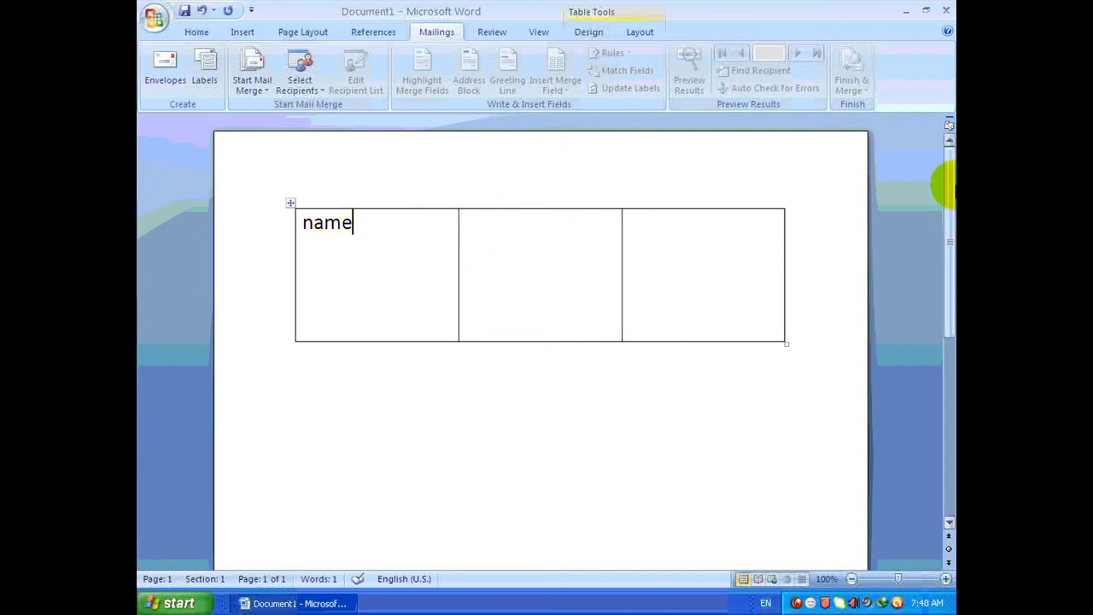
pyautogui.press('Tab')
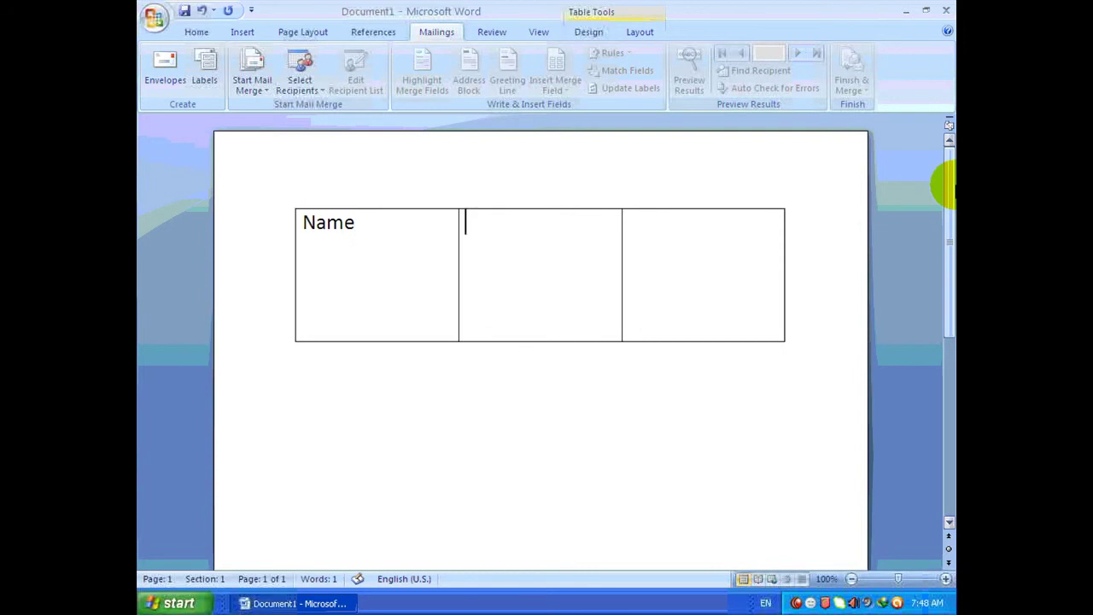
pyautogui.write('a')
pyautogui.write('dress')
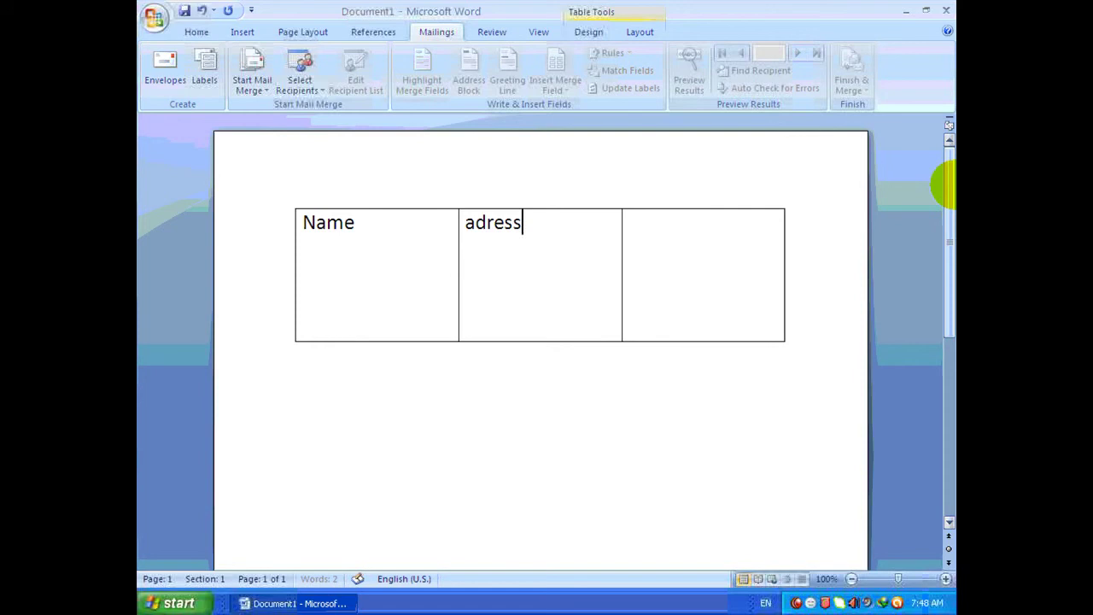
pyautogui.press('Tab')
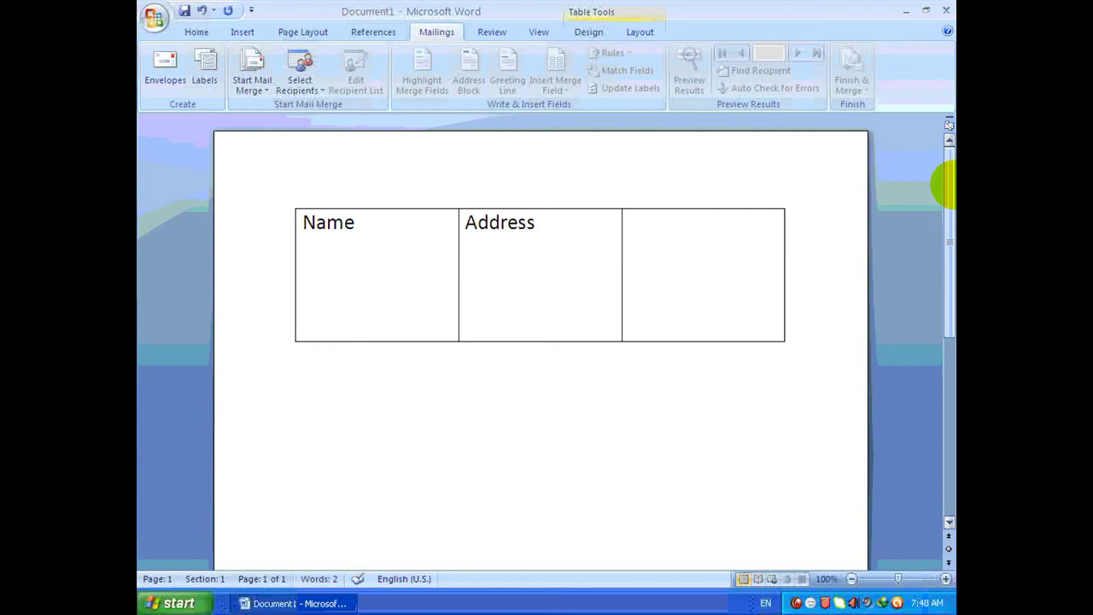
pyautogui.write('phone')
pyautogui.moveTo(784, 331)
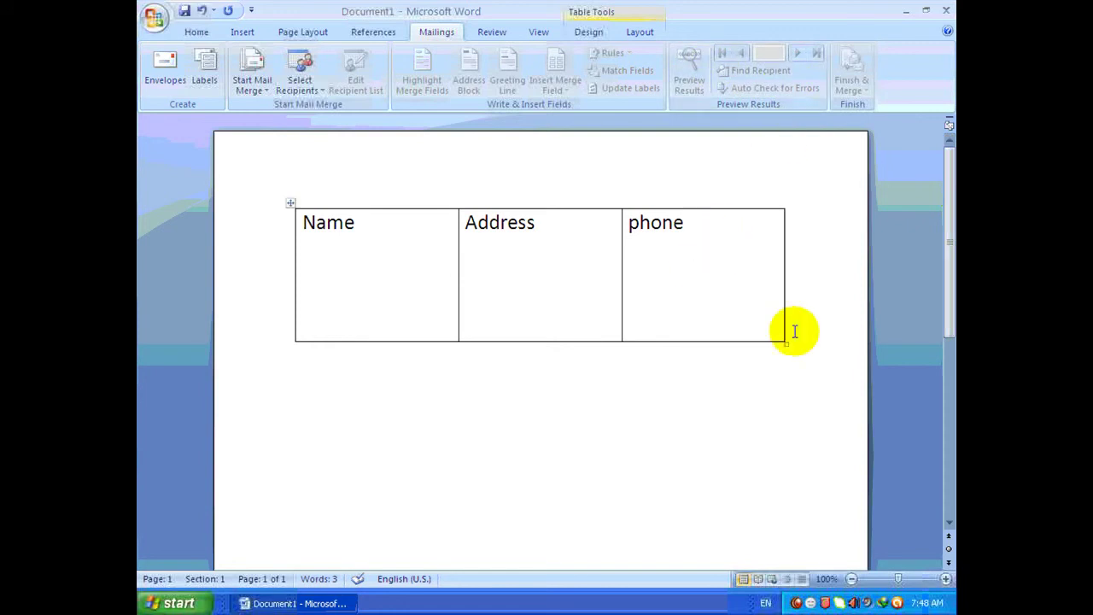
pyautogui.moveTo(714, 251)
pyautogui.mouseDown()
pyautogui.moveTo(605, 215)
pyautogui.moveTo(398, 214)
pyautogui.mouseUp()
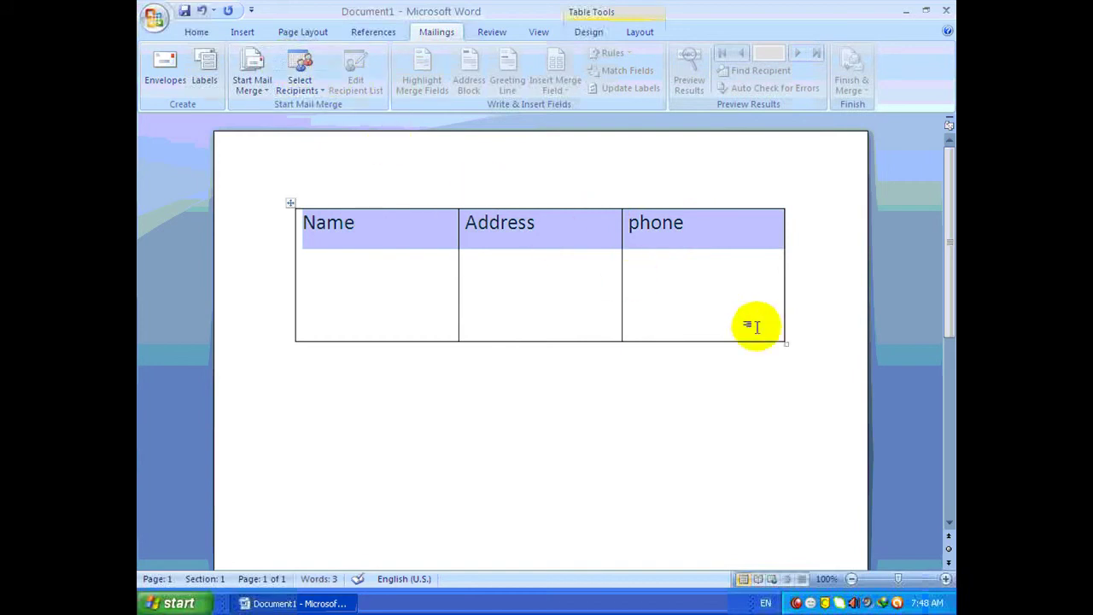
pyautogui.click(760, 297)
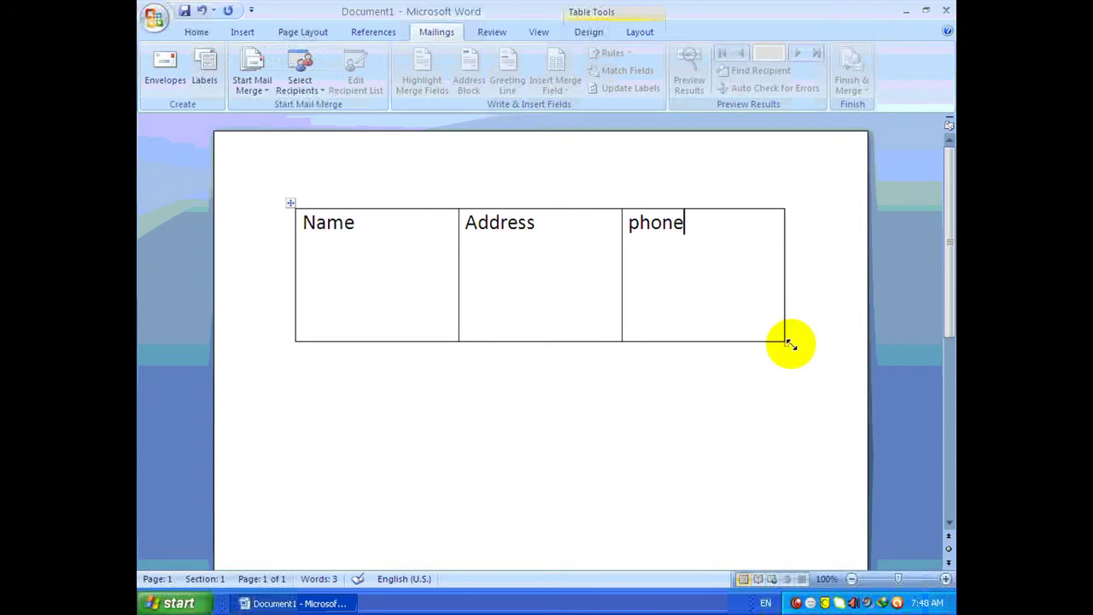
# - Shrink the table and add the first contact row: name, Karachi and phone number
pyautogui.moveTo(790, 343); pyautogui.dragTo(778, 267)
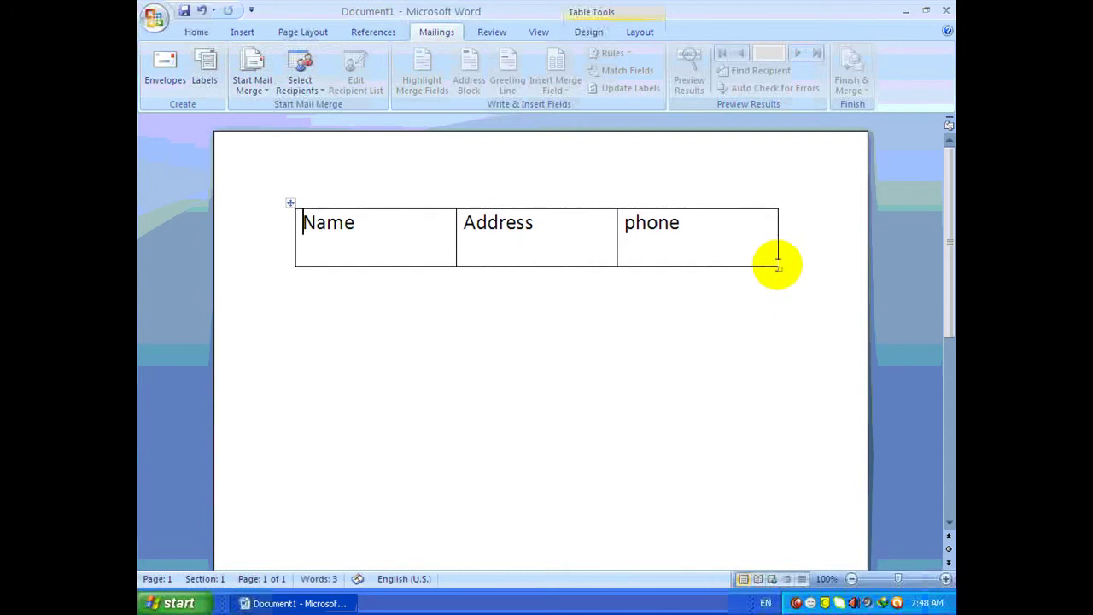
pyautogui.click(706, 234)
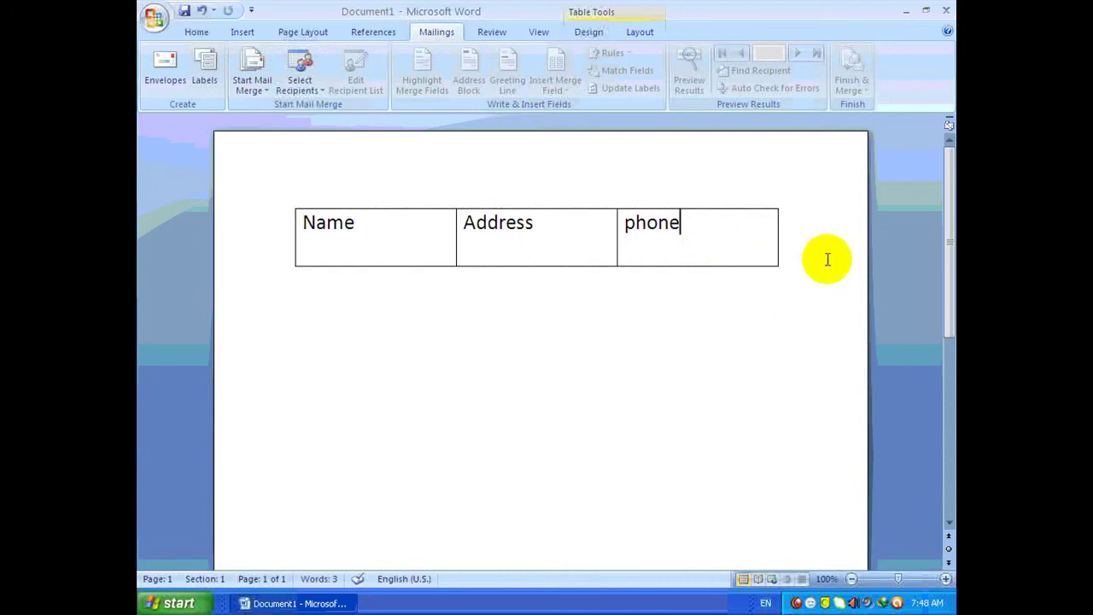
pyautogui.press('Tab')
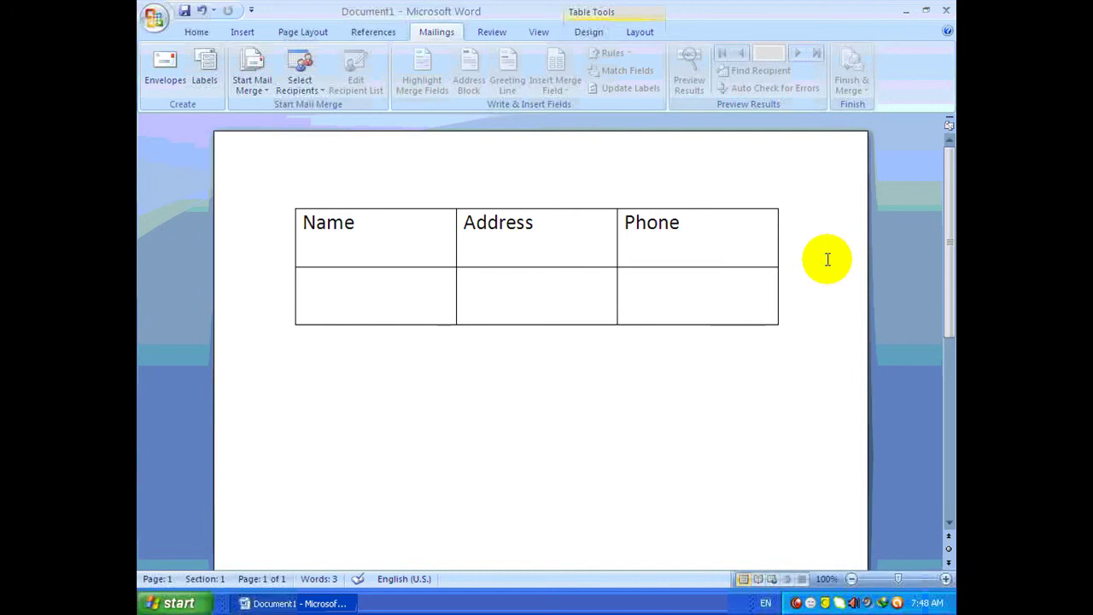
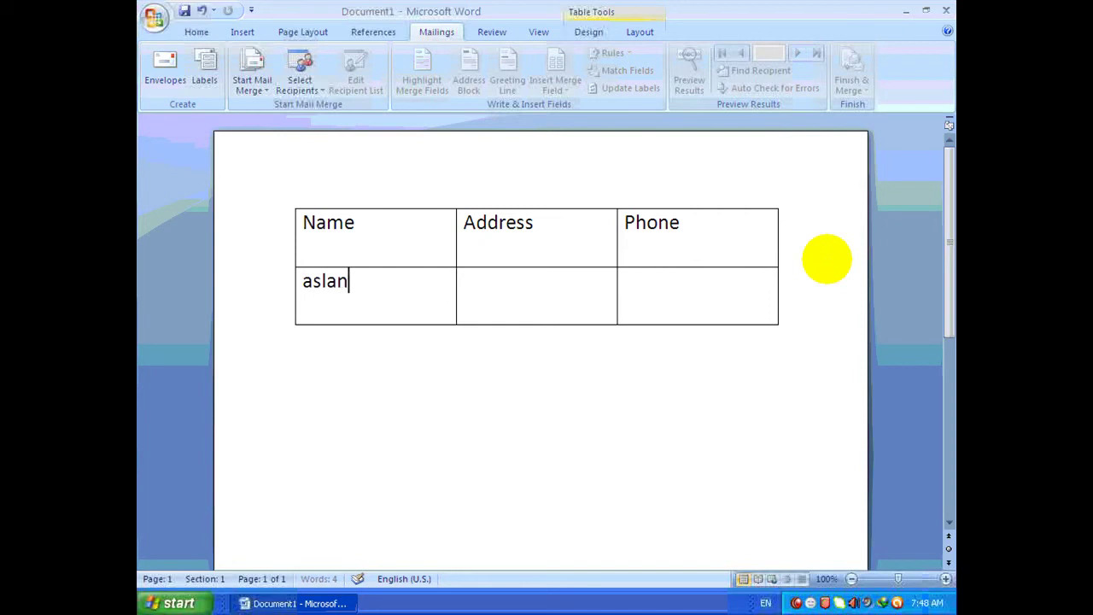
pyautogui.press('BackSpace')
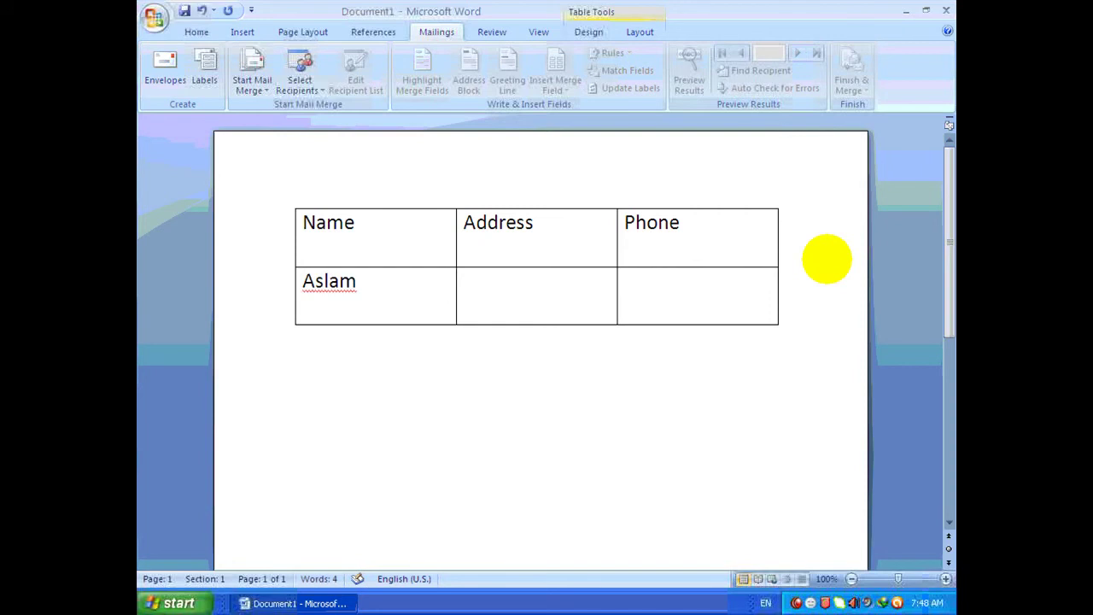
pyautogui.press('Tab')
pyautogui.press('Tab')
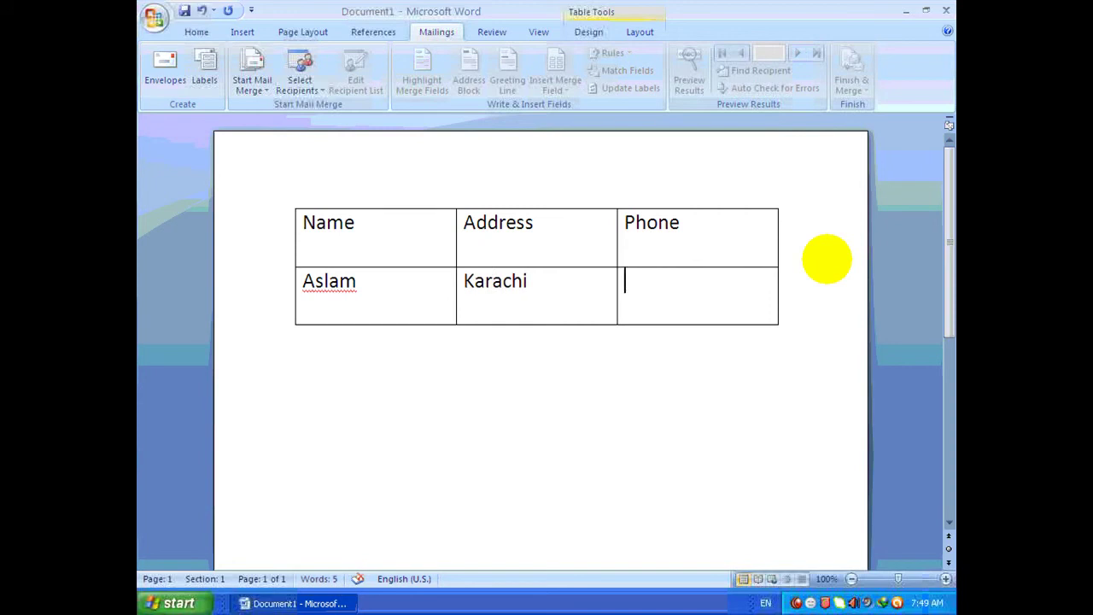
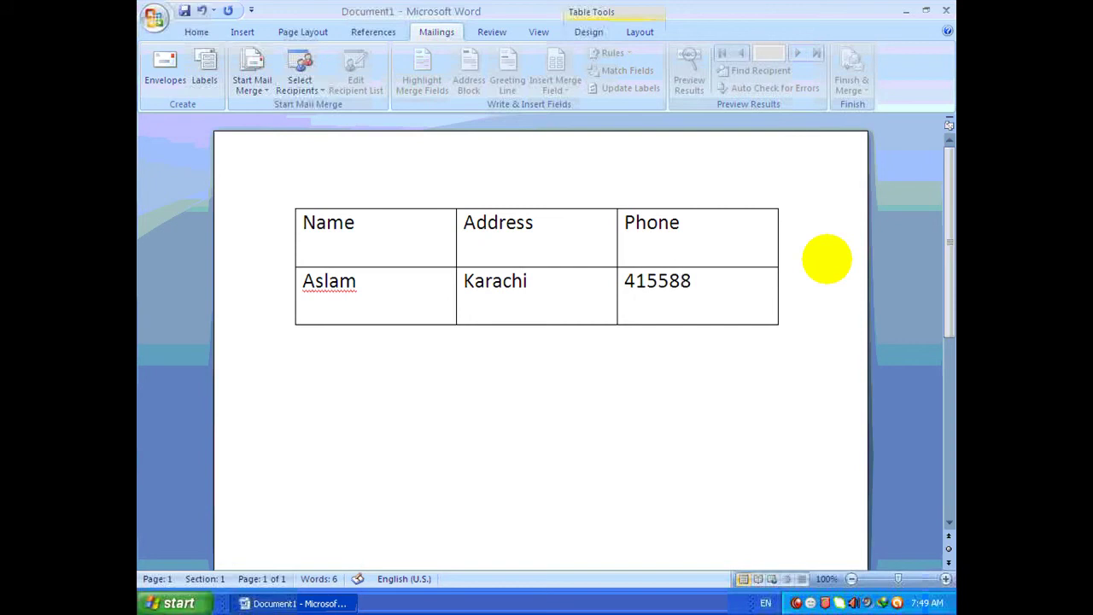
# - Add rows for the next two contacts, in Lahore and Swabi, with their phone numbers
pyautogui.press('Tab')
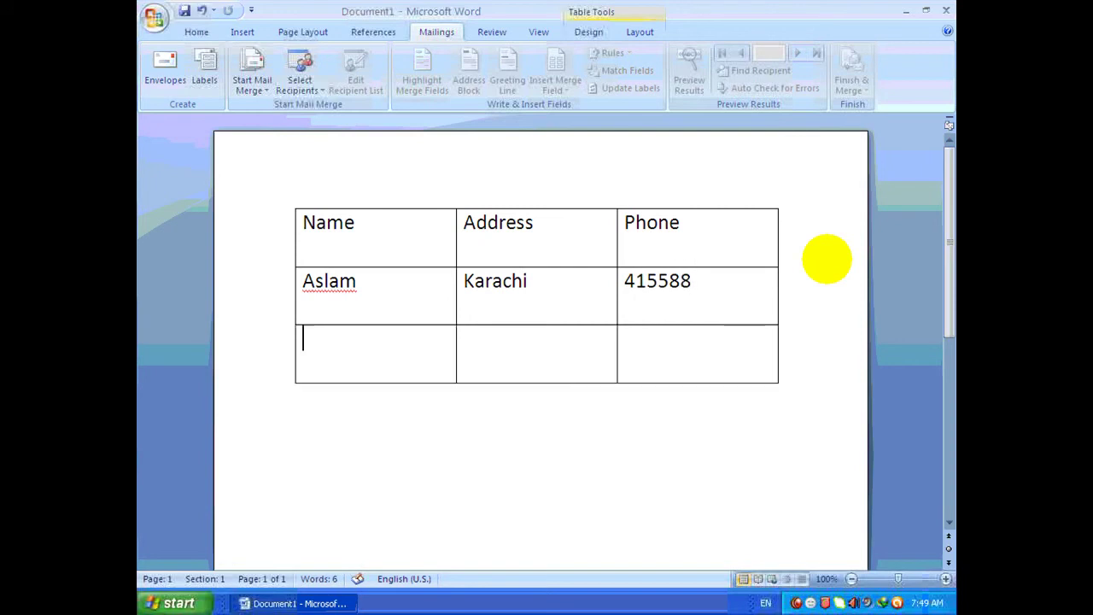
pyautogui.write('akram')
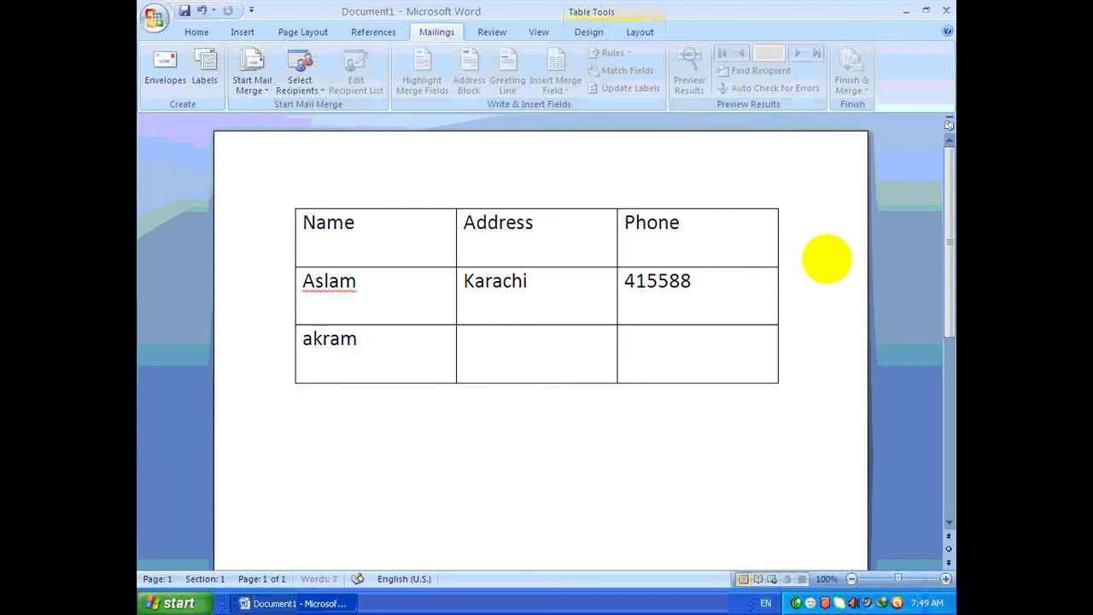
pyautogui.press('Tab')
pyautogui.write('la')
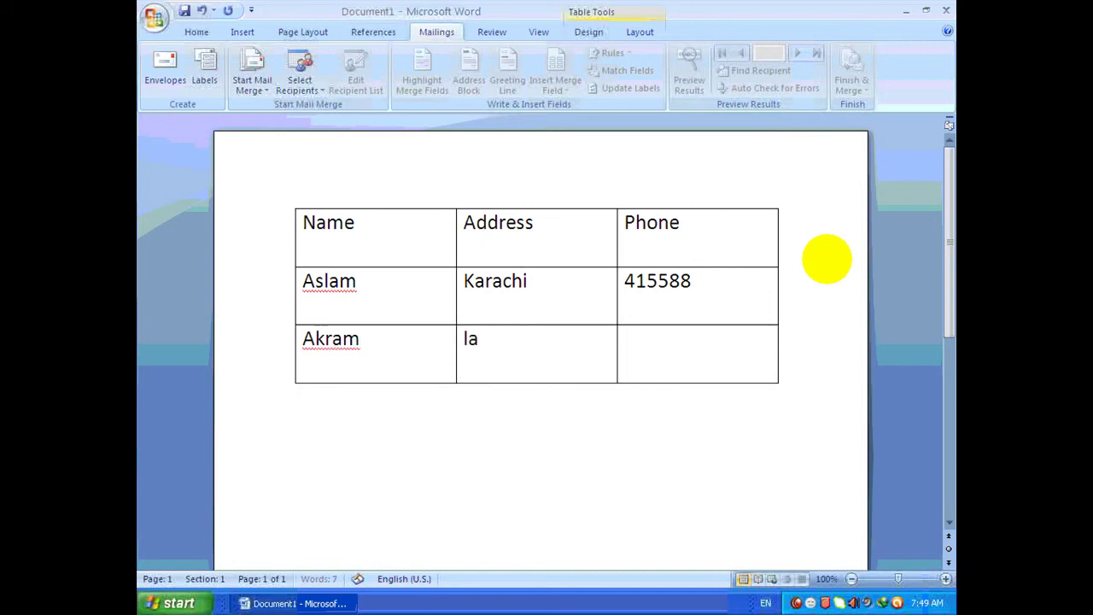
pyautogui.write('hore')
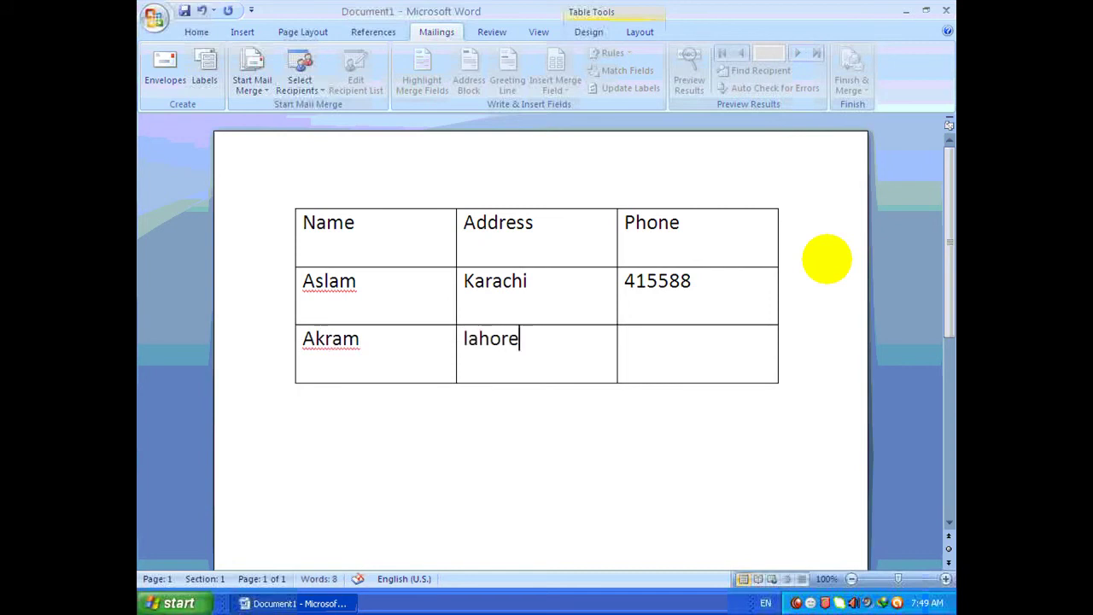
pyautogui.press('Tab')
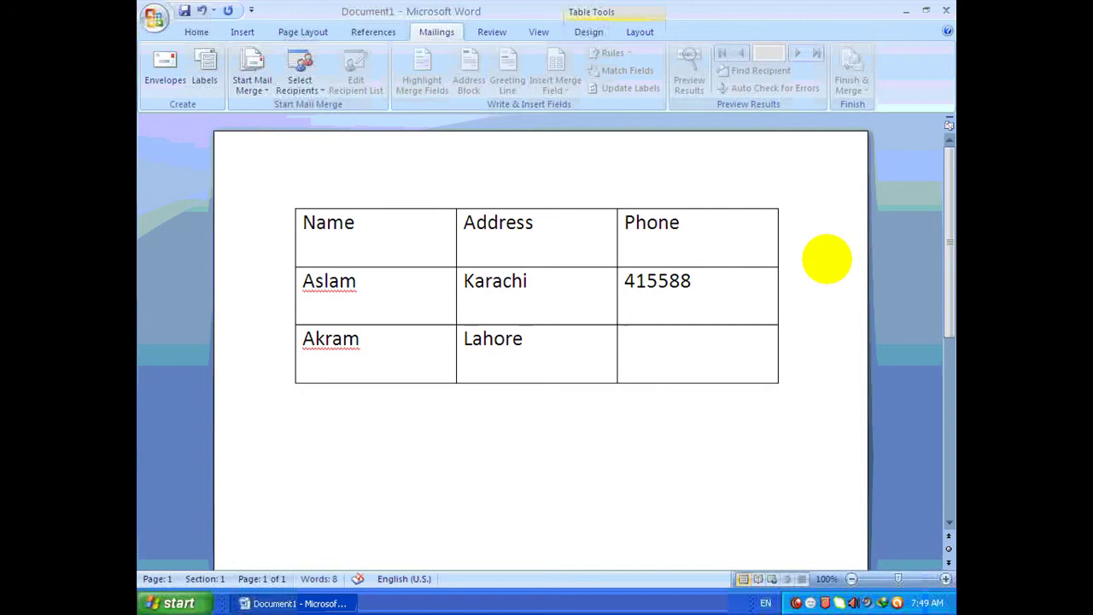
pyautogui.write('1452')
pyautogui.press('Tab')
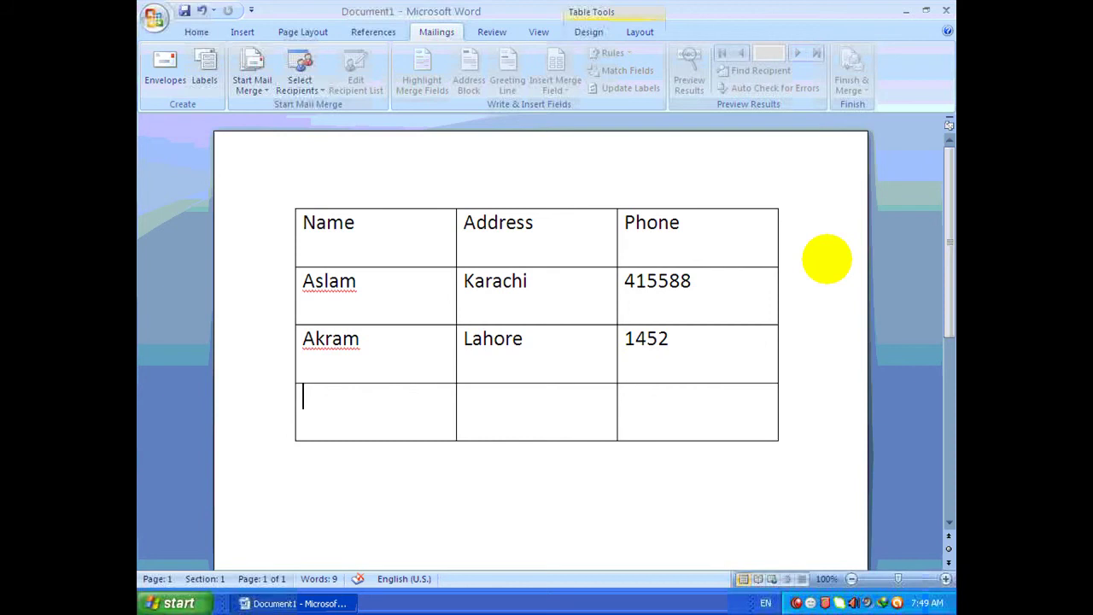
pyautogui.write('as')
pyautogui.write('ak')
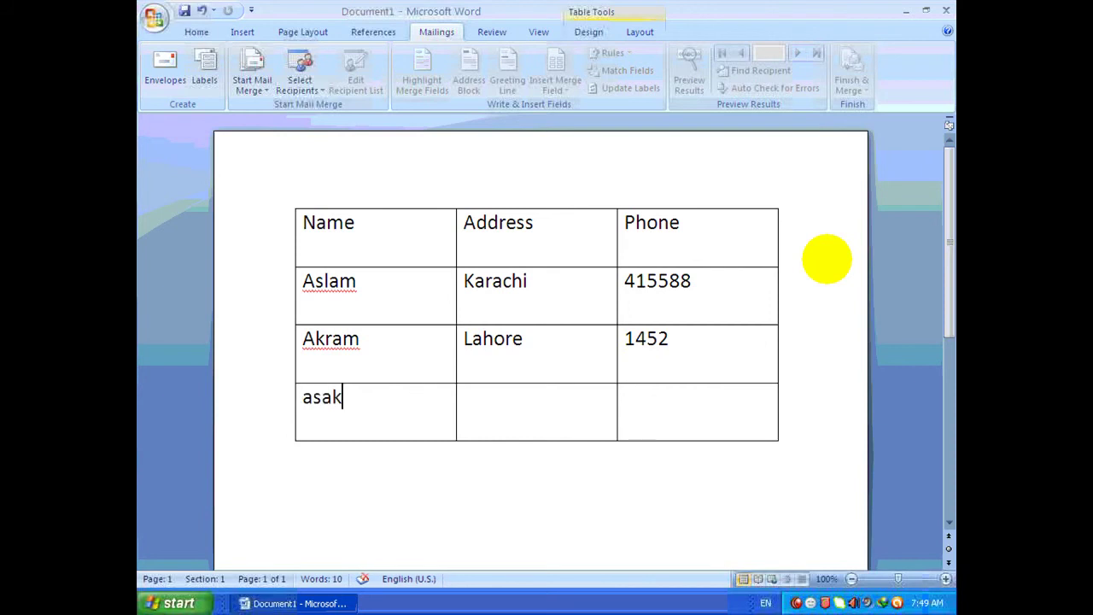
pyautogui.press('BackSpace')
pyautogui.write('d ')
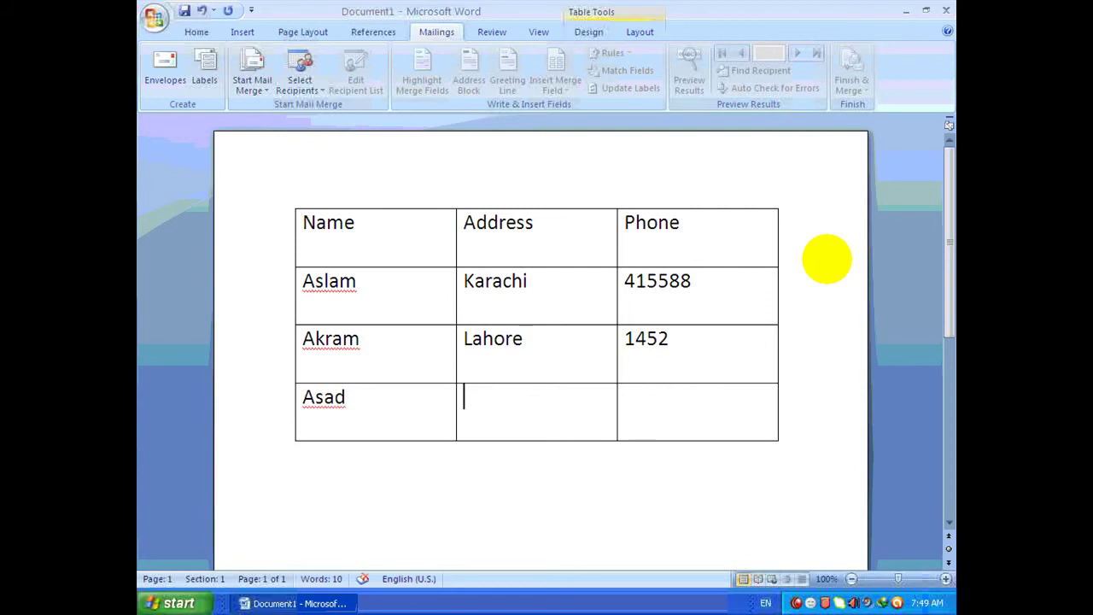
pyautogui.write('sw')
pyautogui.write('abi')
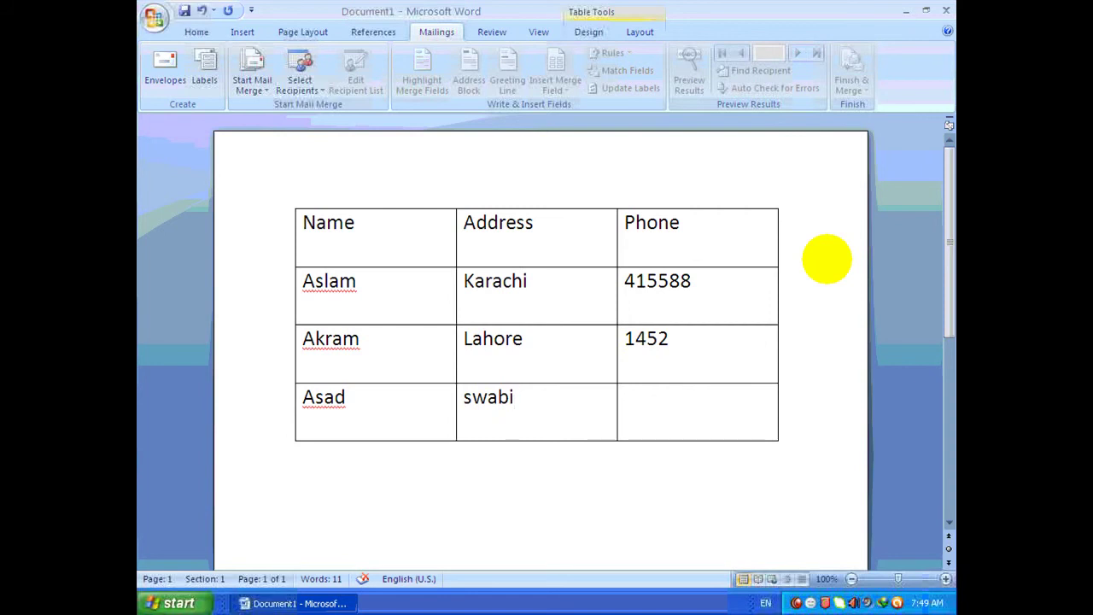
pyautogui.press('Tab')
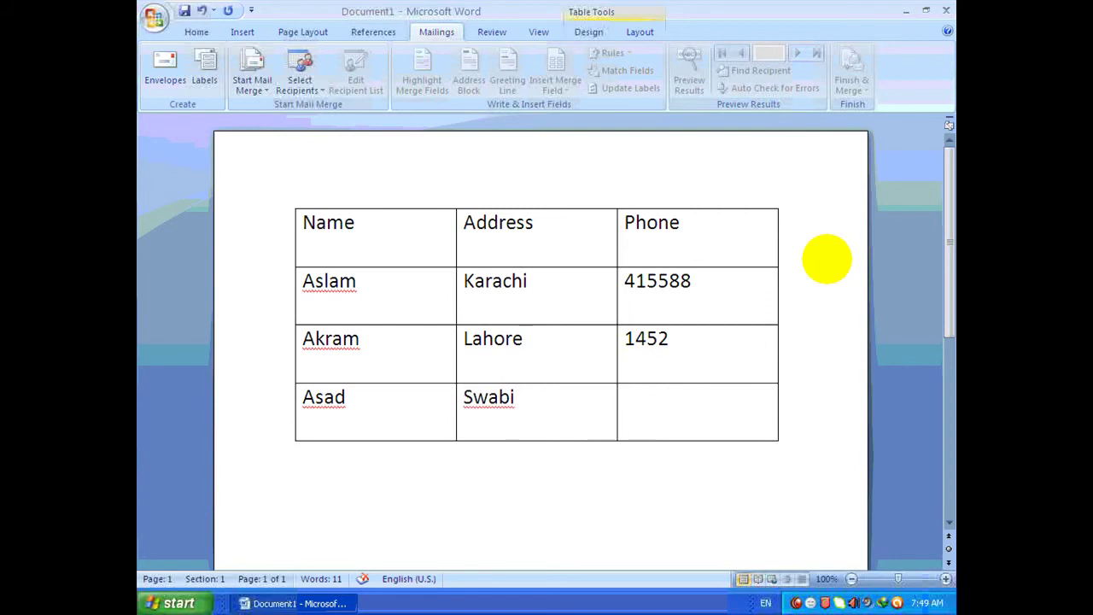
pyautogui.write('1433')
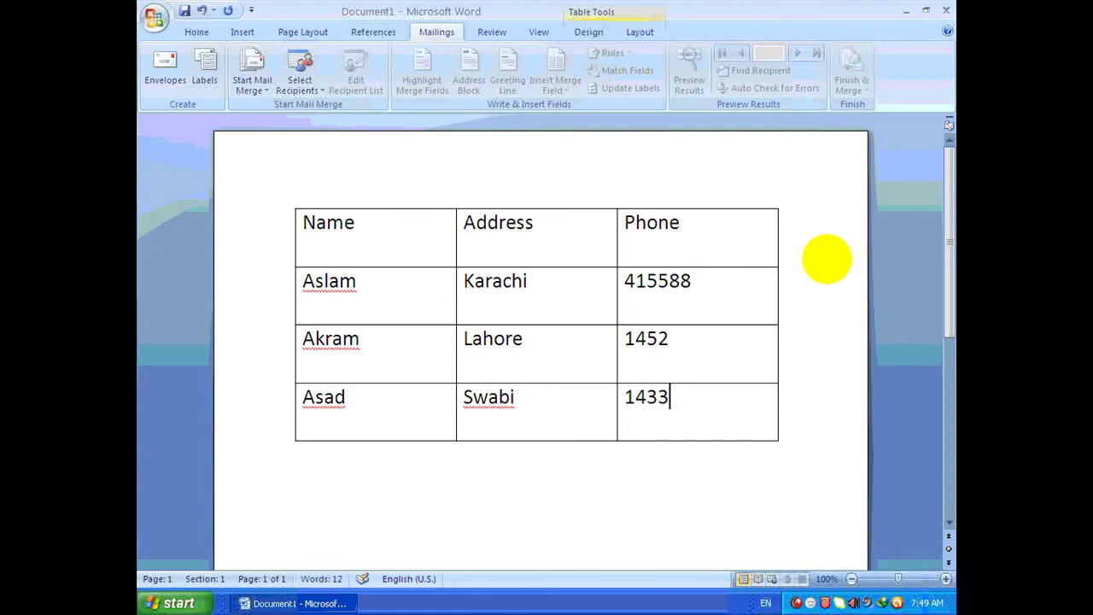
# - Add a final row for a contact in Mardan with name and phone number
pyautogui.press('Tab')
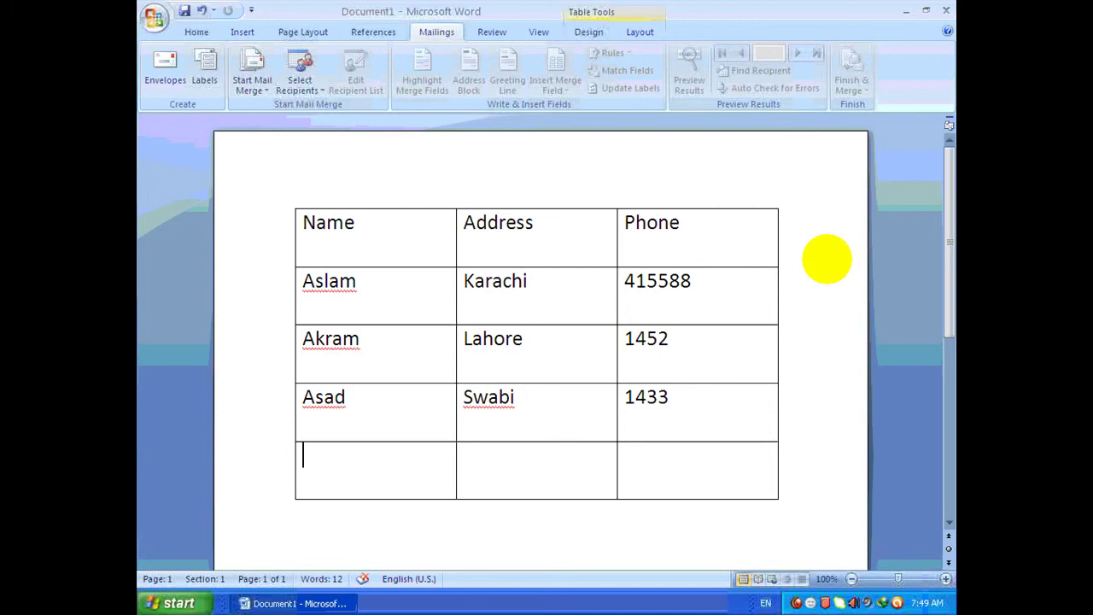
pyautogui.write('bi')
pyautogui.write('lal')
pyautogui.press('Tab')
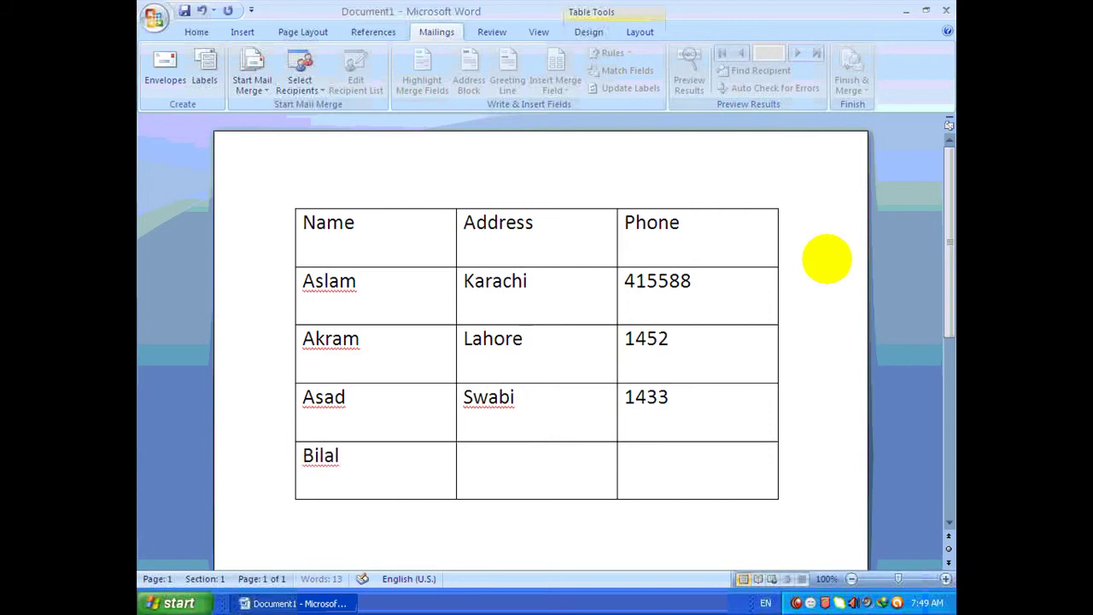
pyautogui.write('mar')
pyautogui.write('dan')
pyautogui.press('Tab')
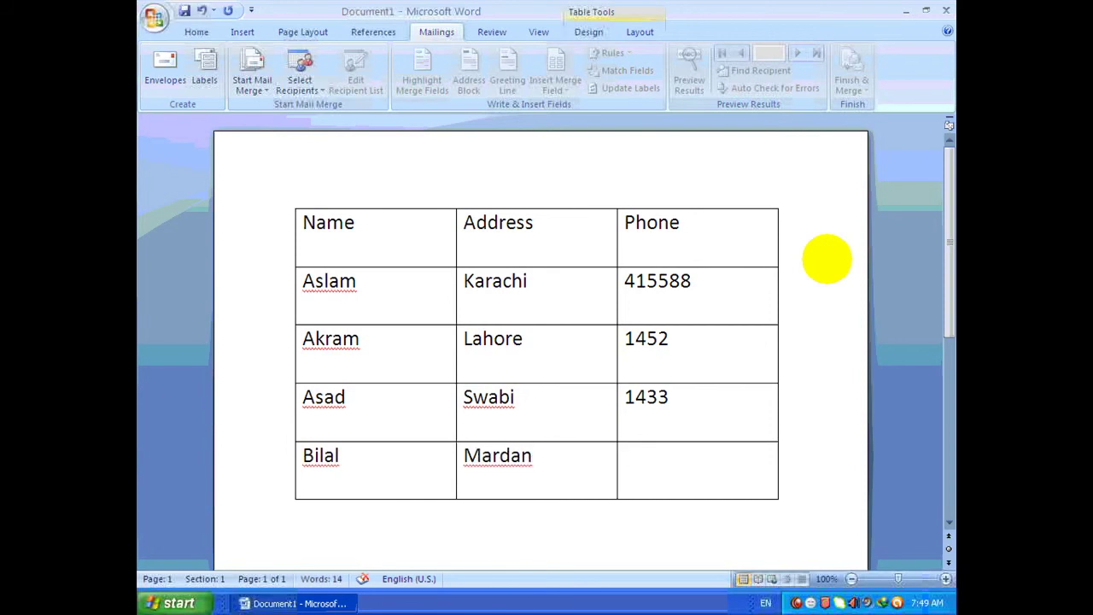
pyautogui.write('1479')
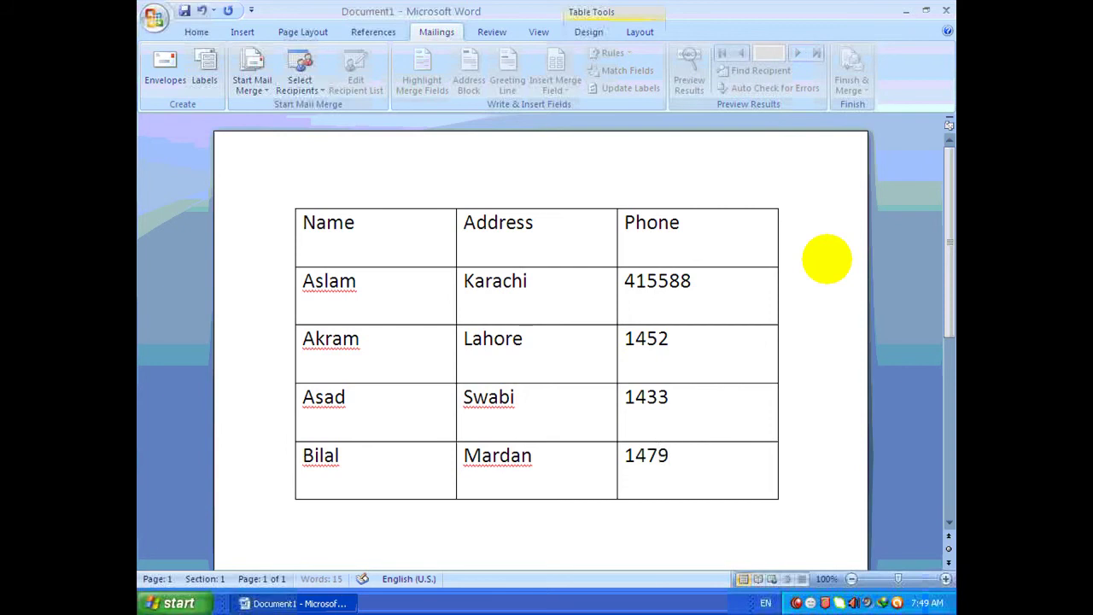
pyautogui.write('+958')
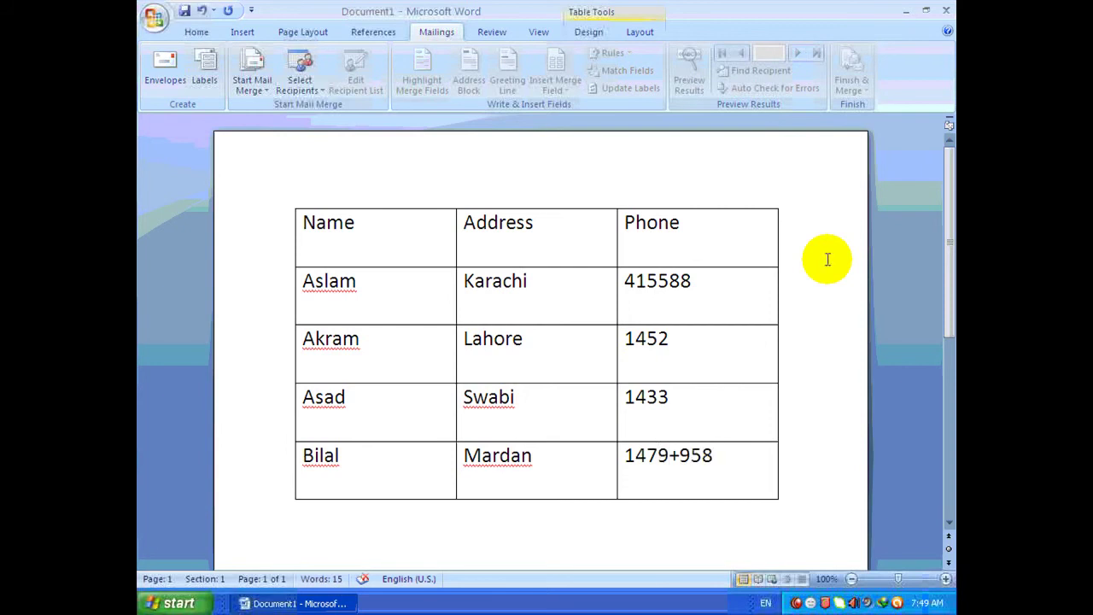
# - Add missing digits to the phone numbers and delete the stray trailing digit in the Lahore row
pyautogui.click(689, 382)
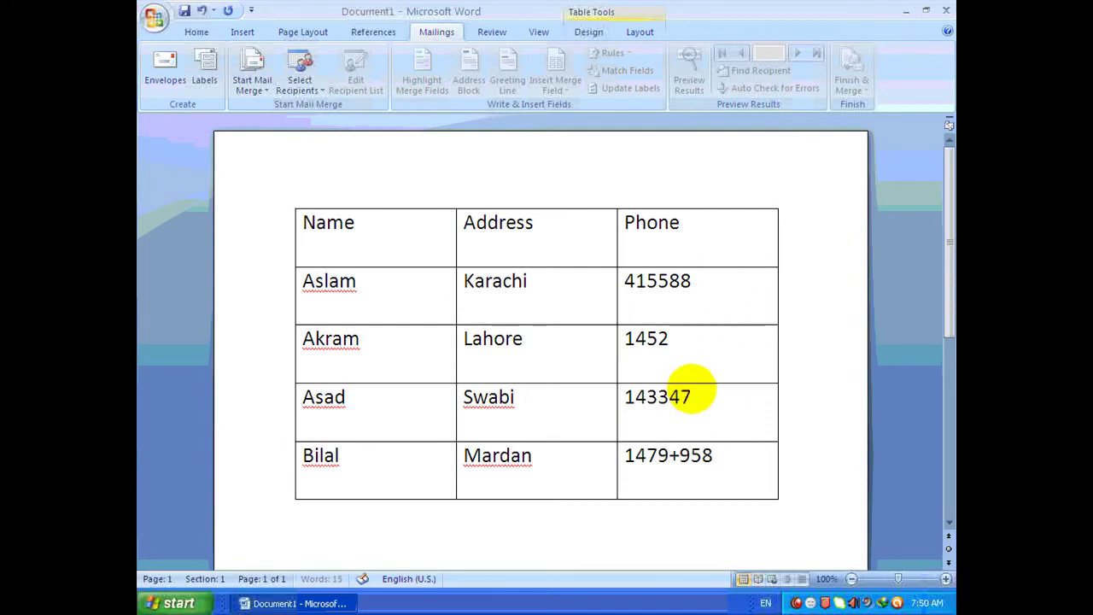
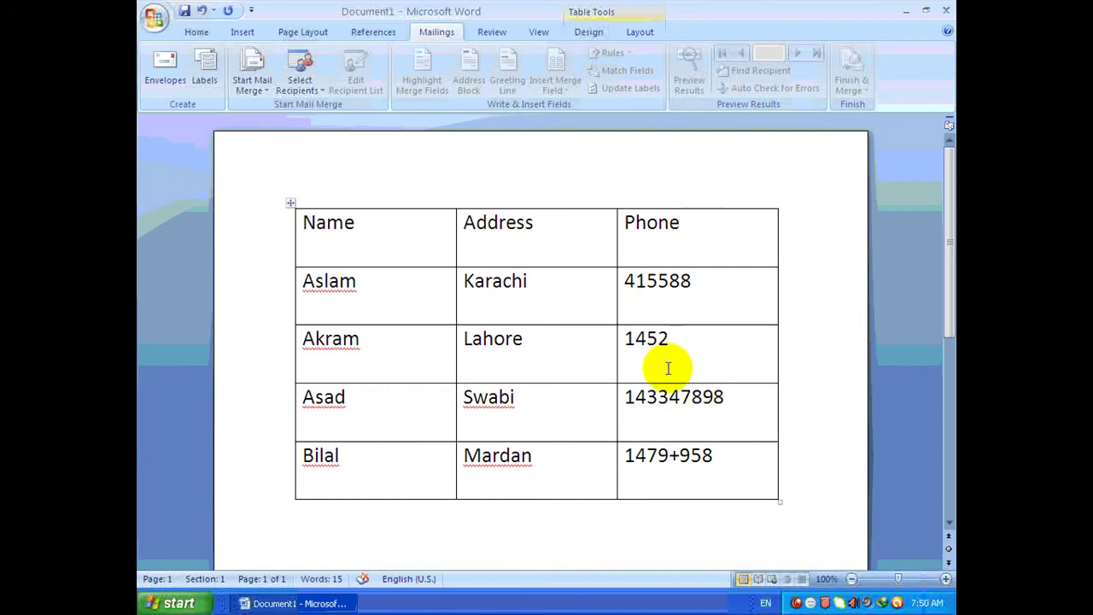
pyautogui.click(691, 342)
pyautogui.write('4')
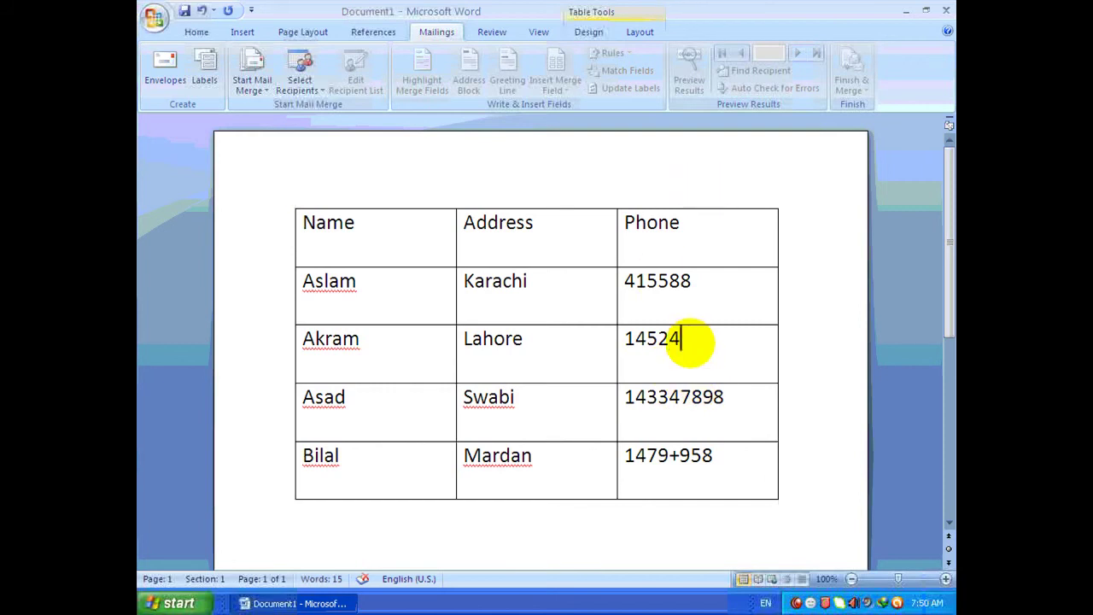
pyautogui.write('44656')
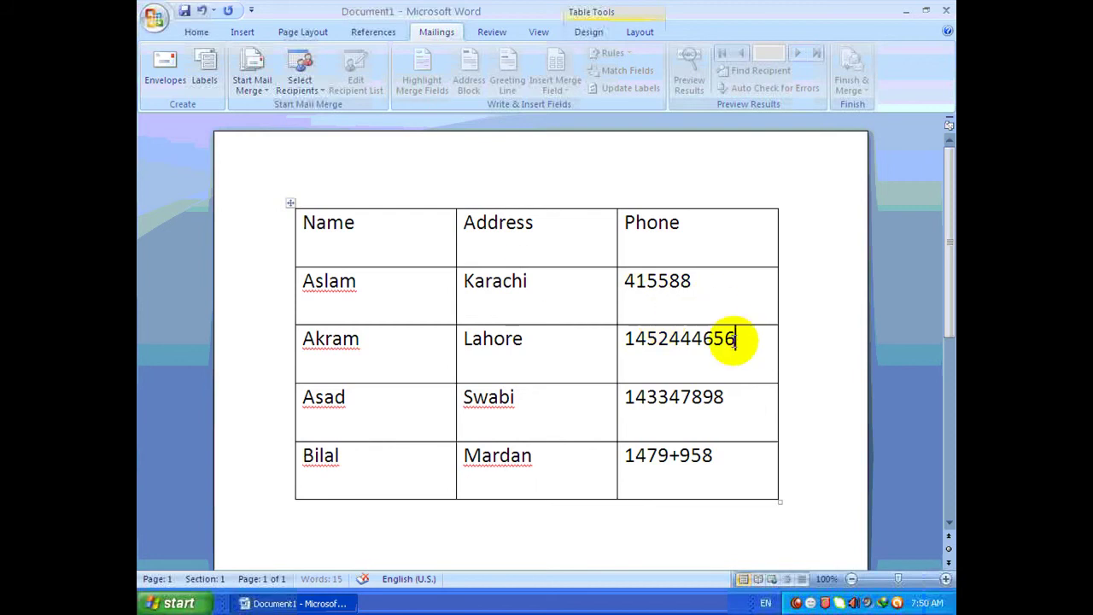
pyautogui.moveTo(736, 342); pyautogui.dragTo(726, 346)
pyautogui.press('BackSpace')
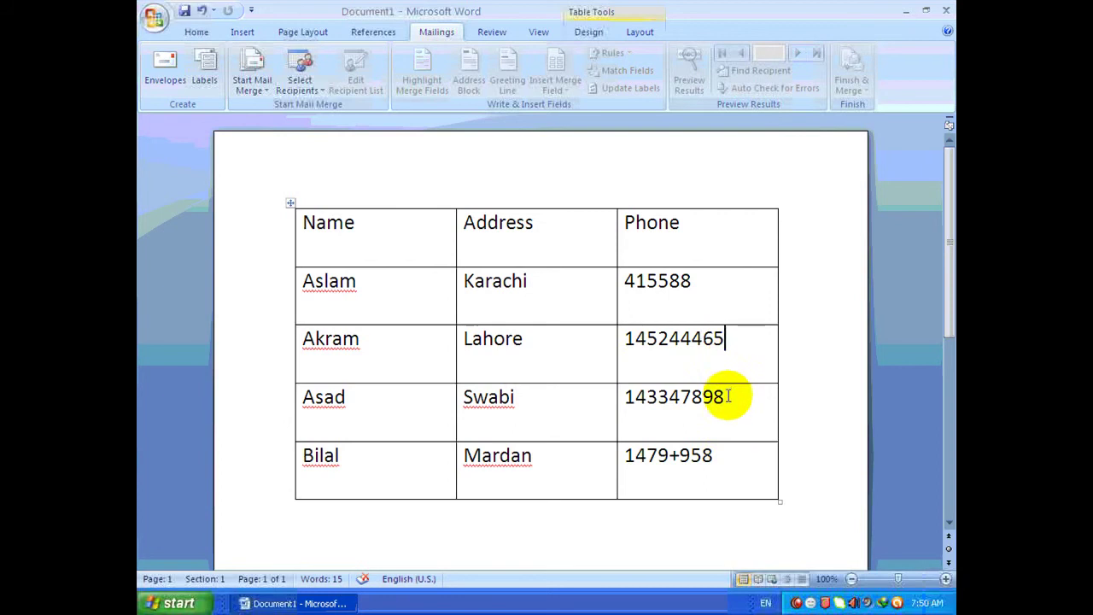
pyautogui.click(727, 468)
pyautogui.write('4')
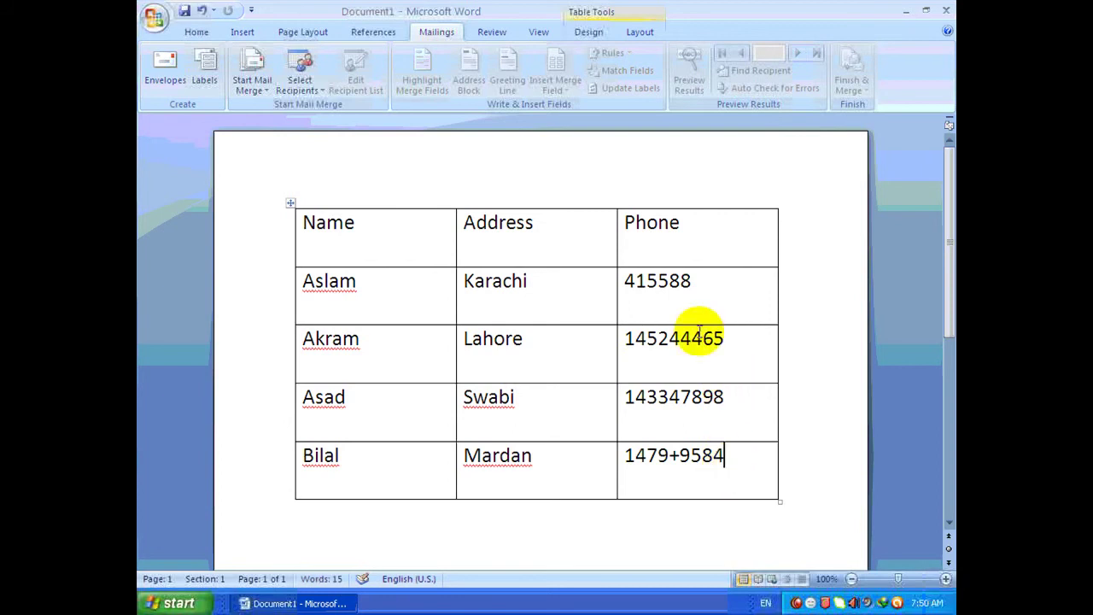
pyautogui.click(702, 287)
pyautogui.write('498')
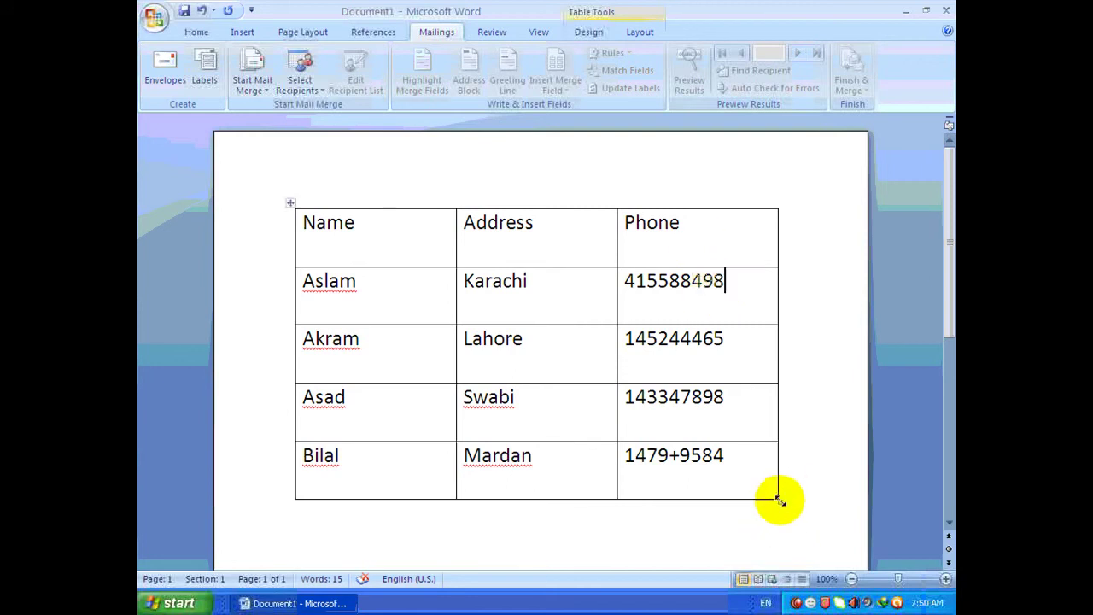
# - Drag the table's resize handle up to shorten its rows, then place the cursor in the first cell
pyautogui.moveTo(779, 502); pyautogui.dragTo(779, 402)
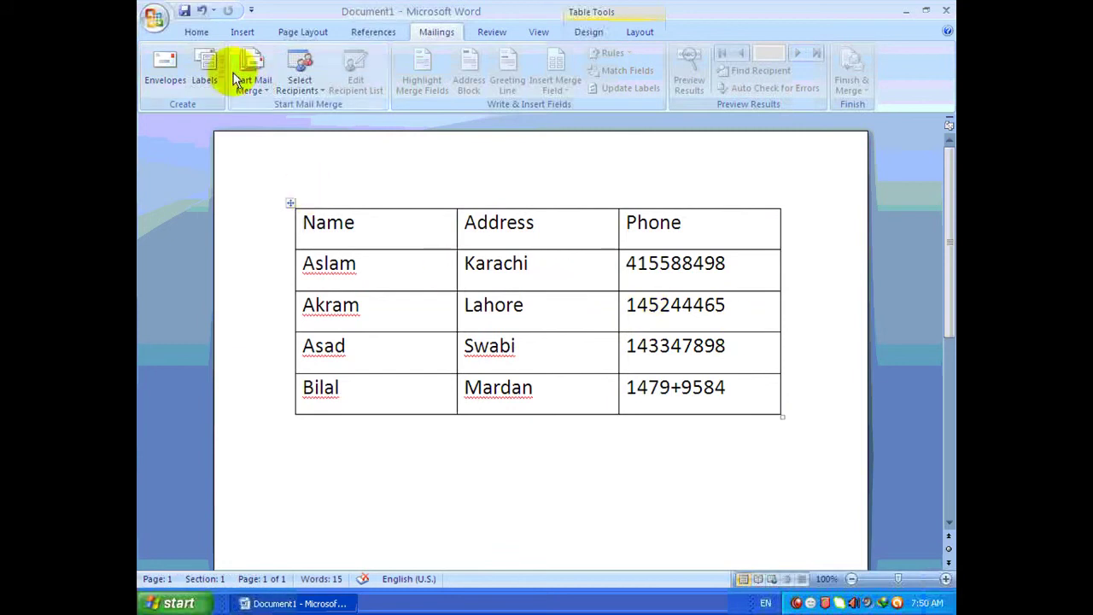
pyautogui.click(196, 32)
pyautogui.click(303, 235)
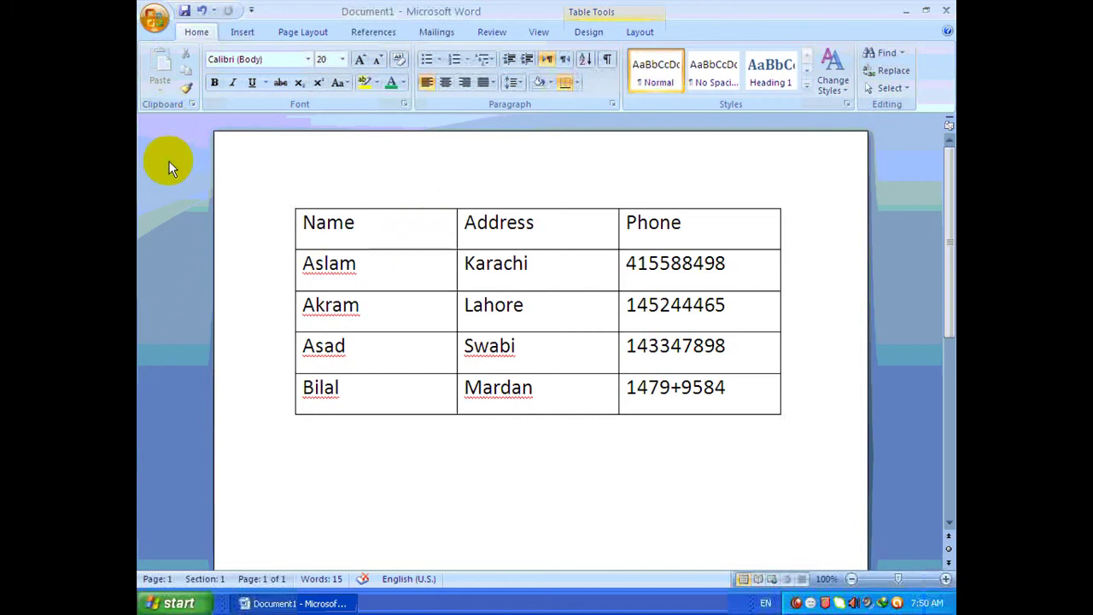
# - Save the document as 'inform letter' in My Documents, then minimize Word
pyautogui.hotkey('ctrl', 's')
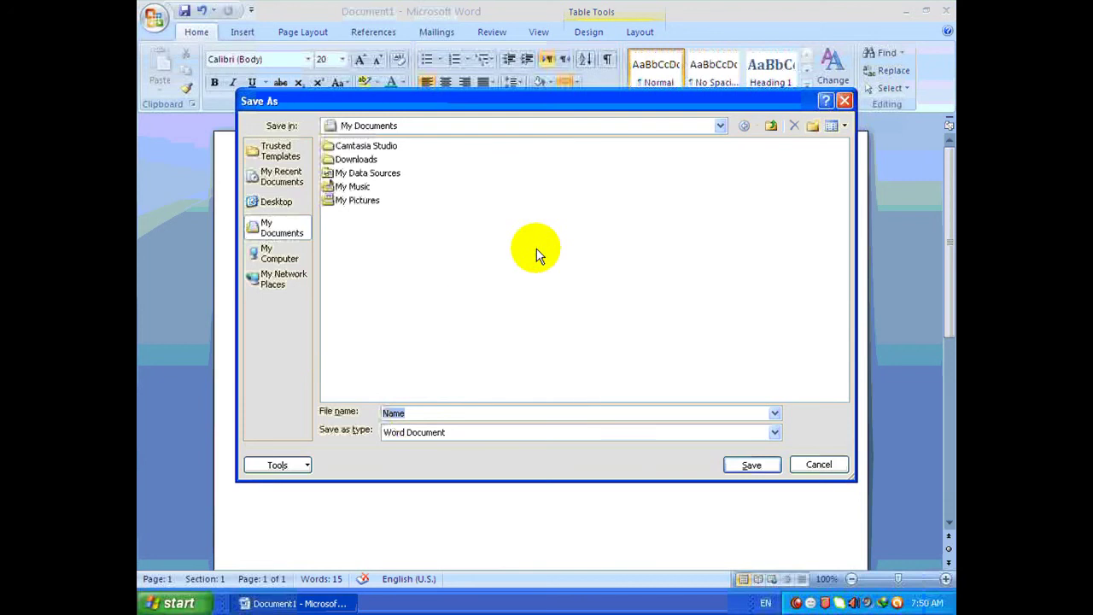
pyautogui.moveTo(517, 103); pyautogui.dragTo(518, 478)
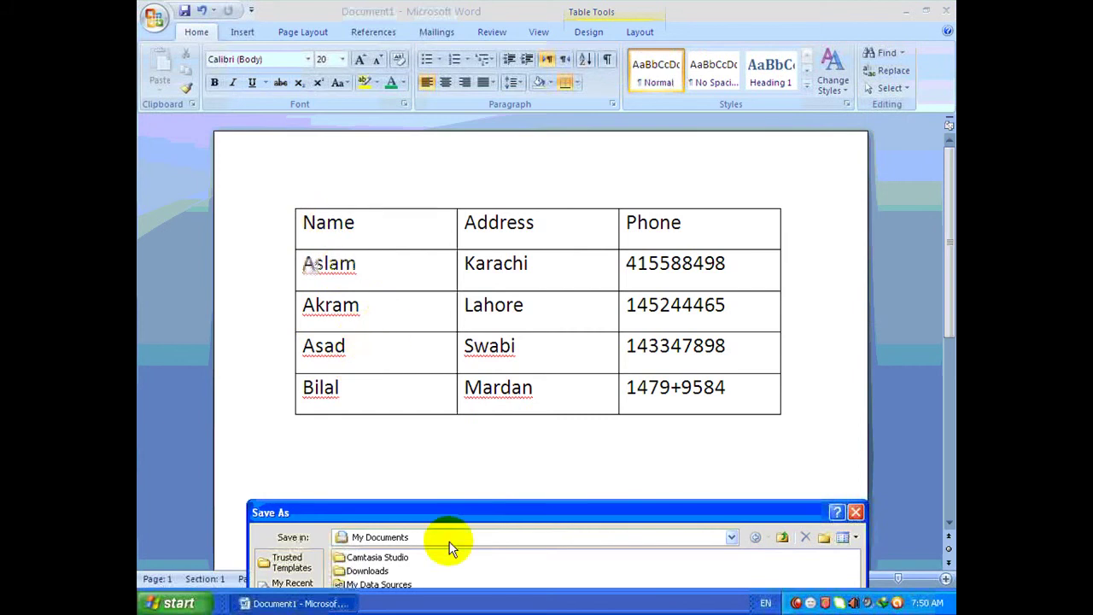
pyautogui.moveTo(452, 511); pyautogui.dragTo(388, 56)
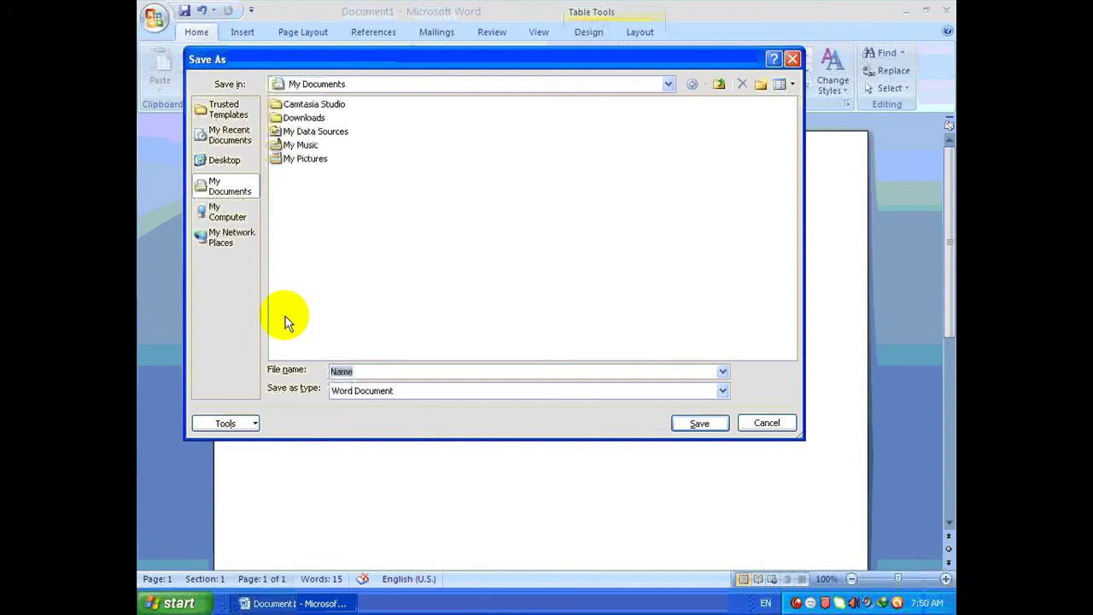
pyautogui.write('m')
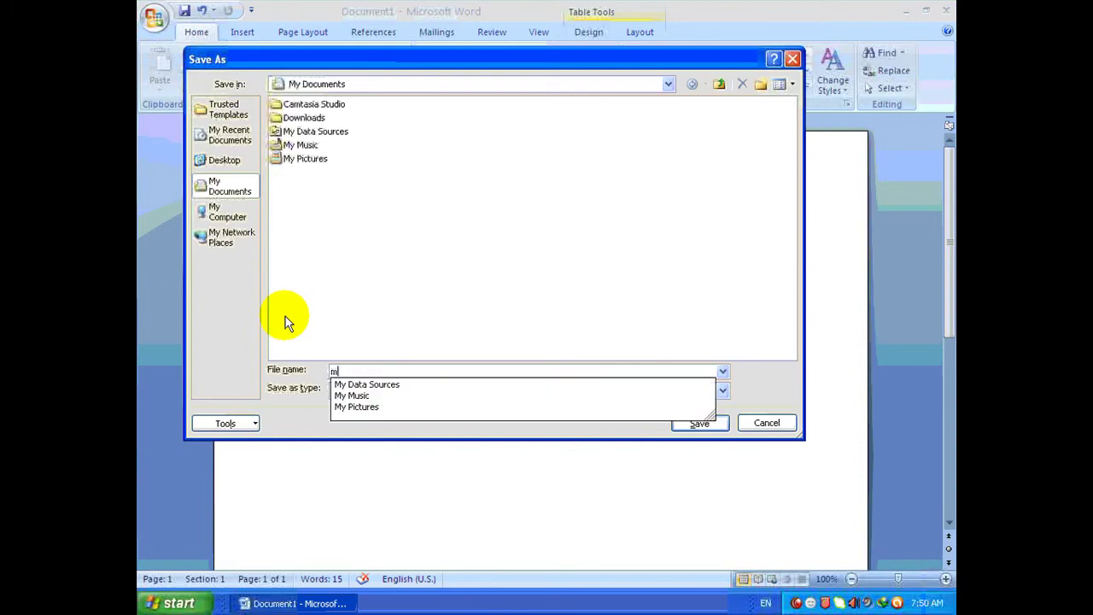
pyautogui.press('BackSpace')
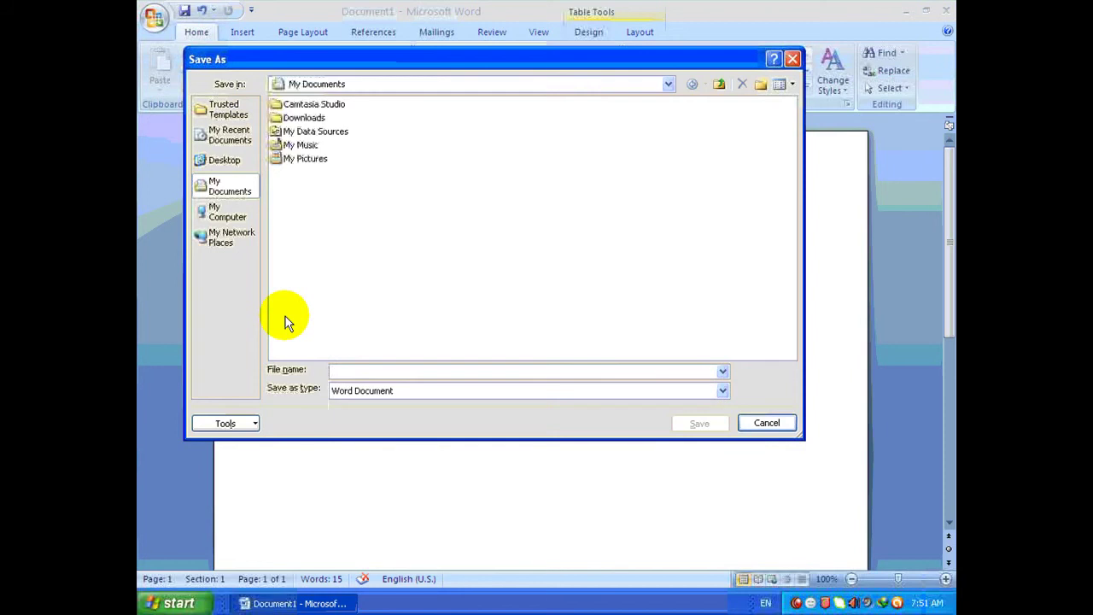
pyautogui.write('(')
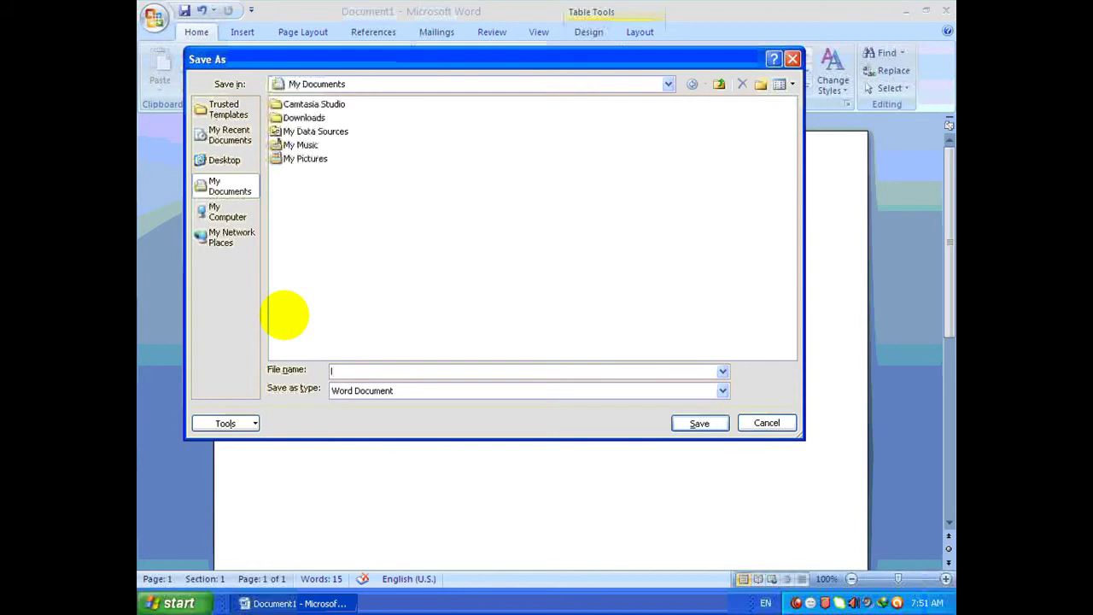
pyautogui.press('BackSpace')
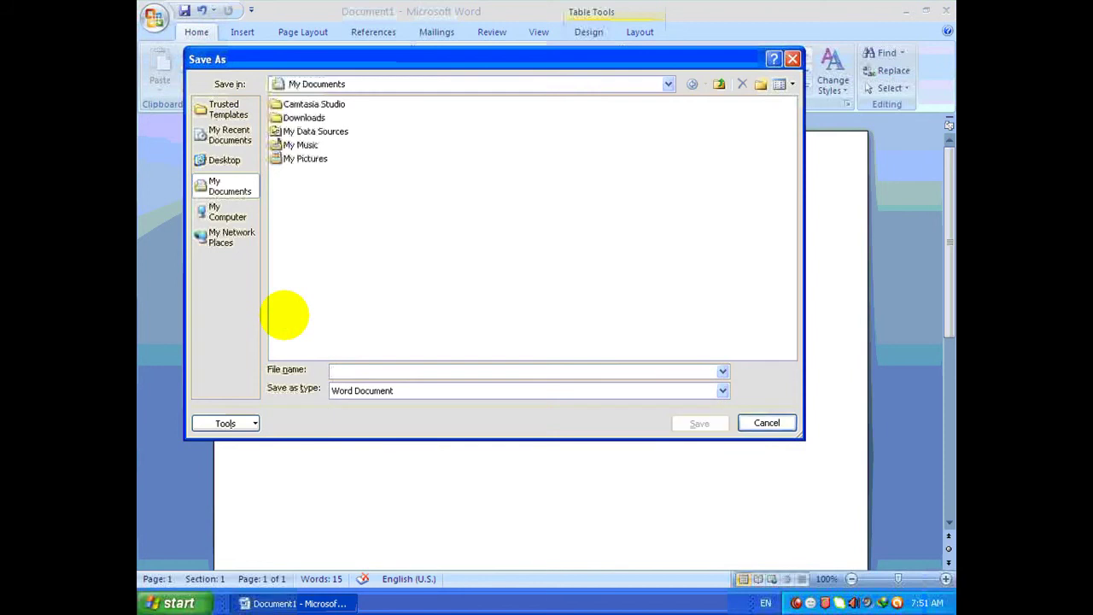
pyautogui.write('(')
pyautogui.press('BackSpace')
pyautogui.write('i')
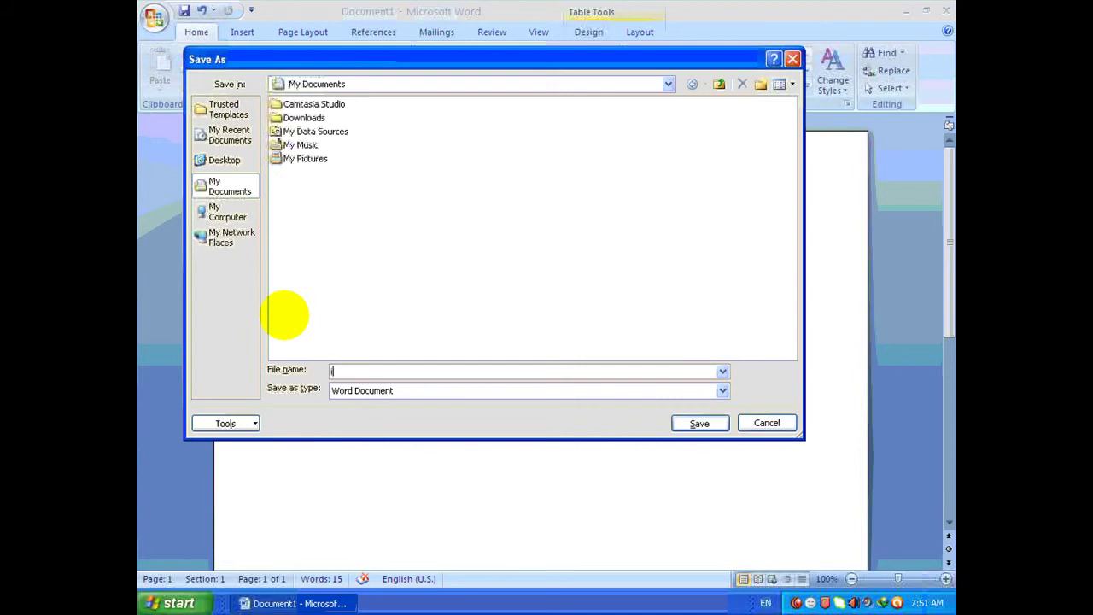
pyautogui.write('n')
pyautogui.write('gor')
pyautogui.press('BackSpace')
pyautogui.press('BackSpace')
pyautogui.press('BackSpace')
pyautogui.write('for')
pyautogui.write('m ')
pyautogui.write('let')
pyautogui.write('te3')
pyautogui.press('BackSpace')
pyautogui.press('BackSpace')
pyautogui.write('r')
pyautogui.write('er')
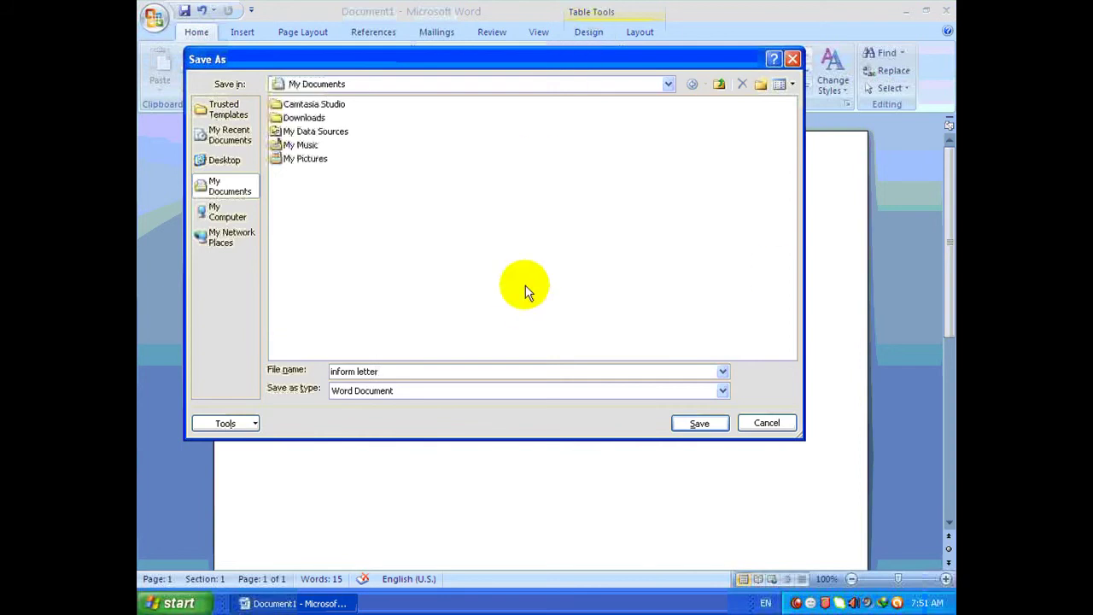
pyautogui.click(685, 421)
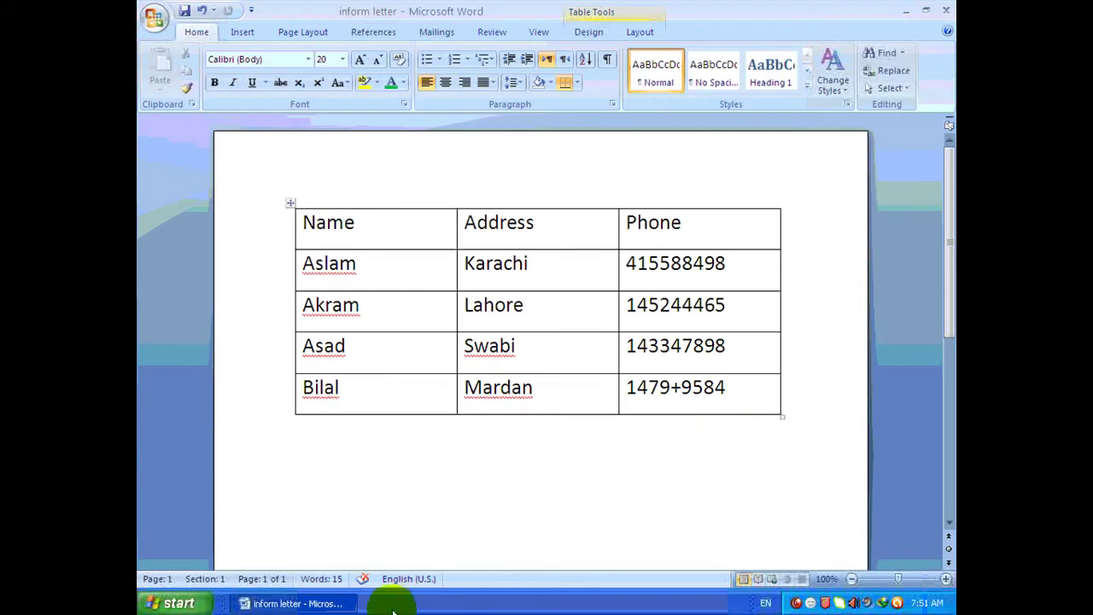
pyautogui.click(309, 601)
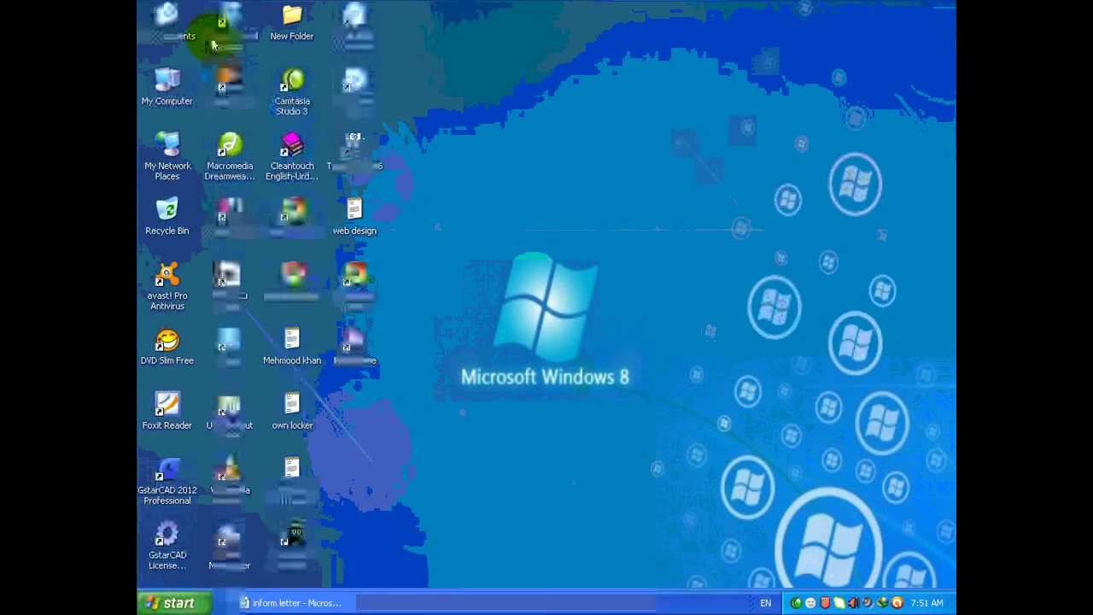
pyautogui.doubleClick(168, 85)
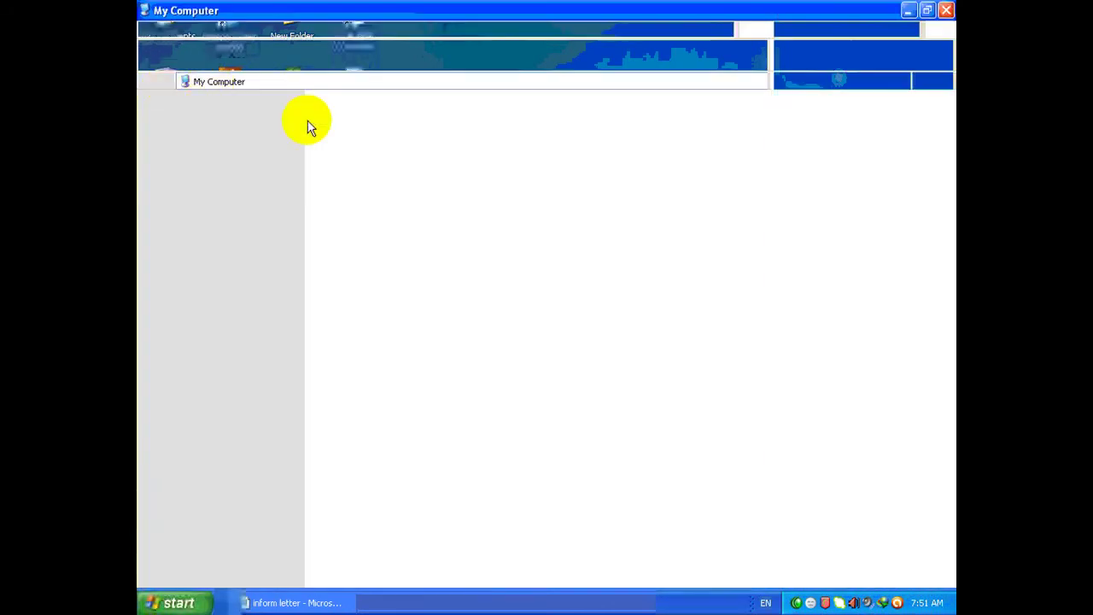
pyautogui.doubleClick(397, 144)
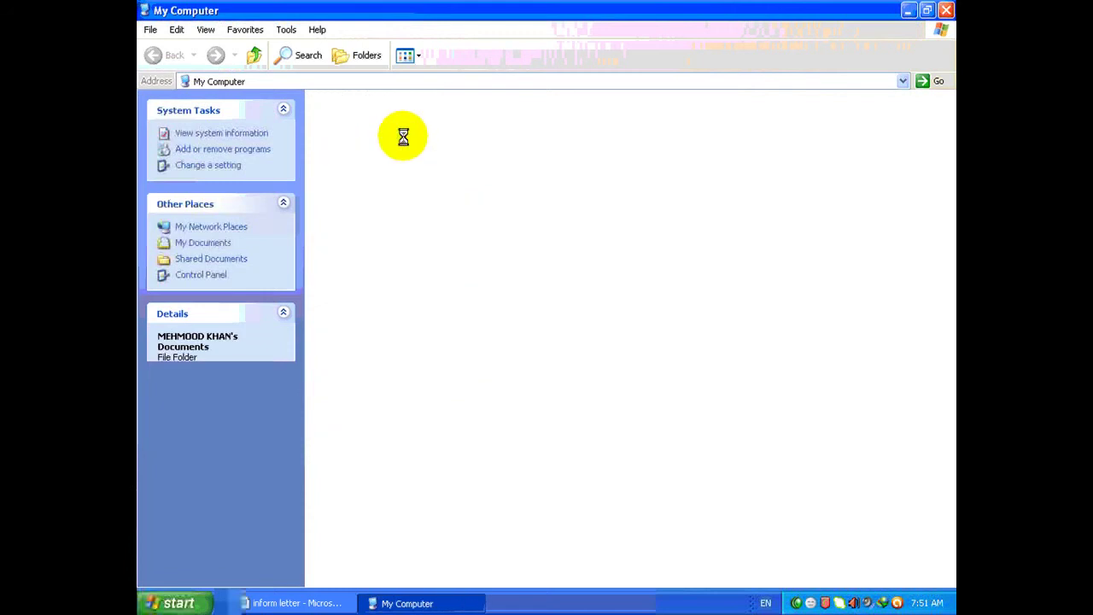
pyautogui.click(645, 127)
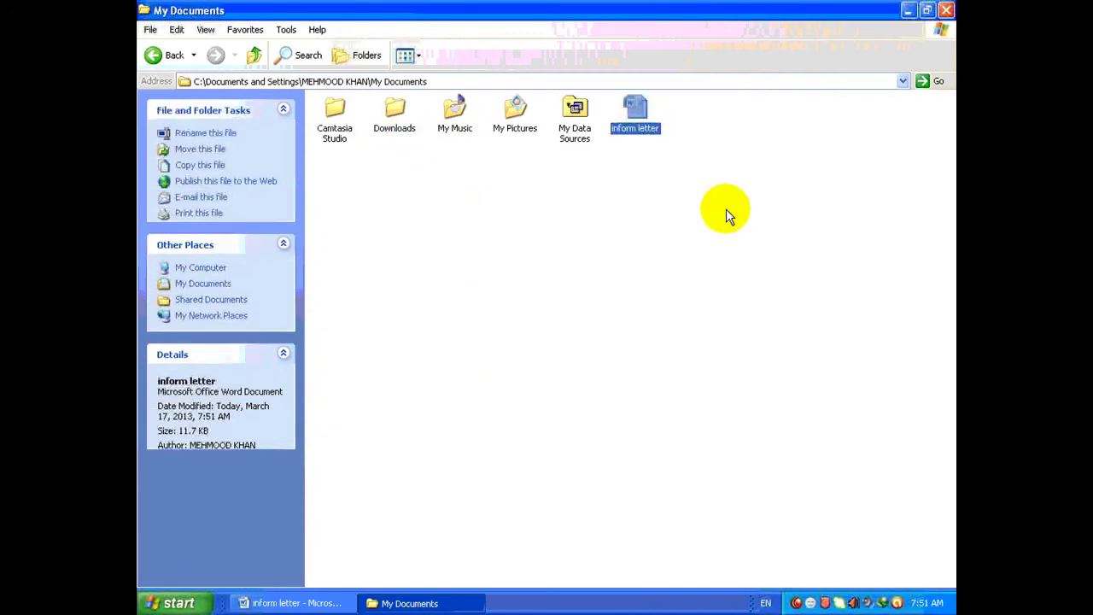
pyautogui.click(154, 53)
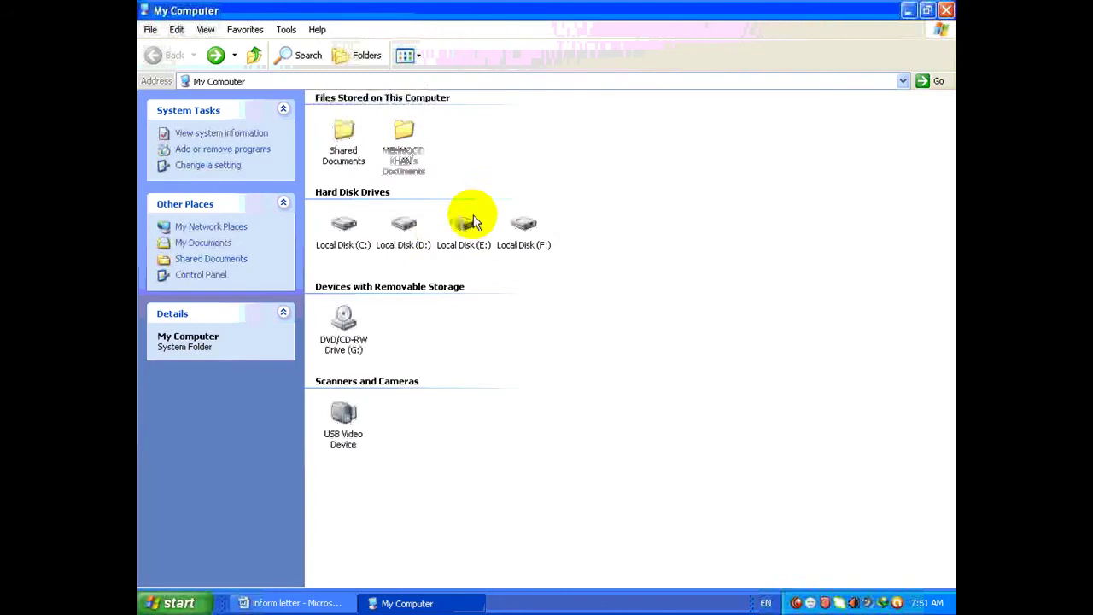
pyautogui.doubleClick(410, 145)
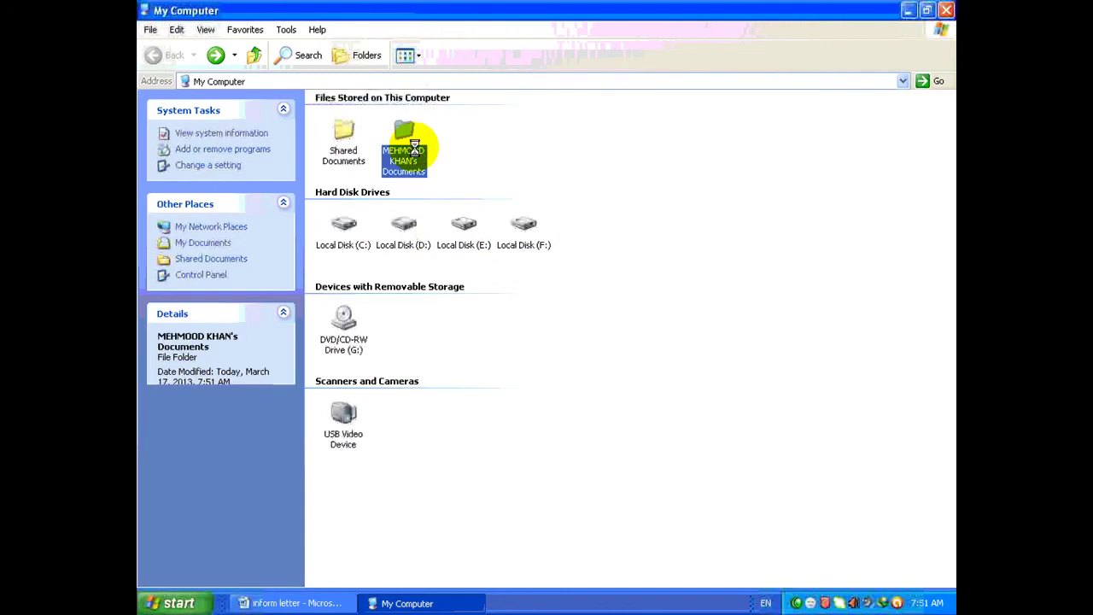
pyautogui.click(647, 118)
pyautogui.rightClick(639, 111)
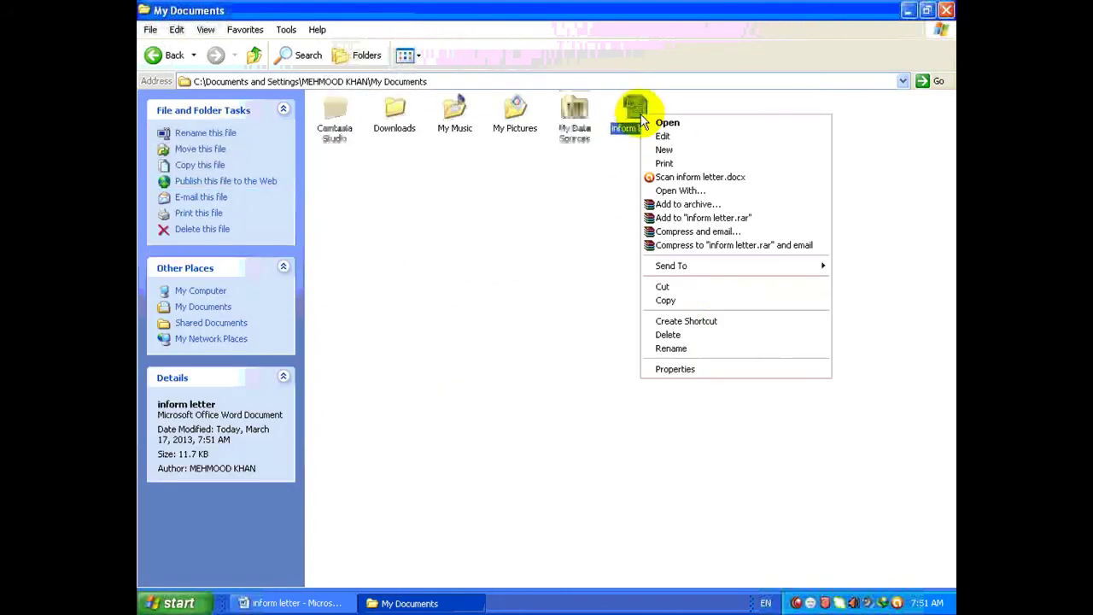
pyautogui.click(701, 287)
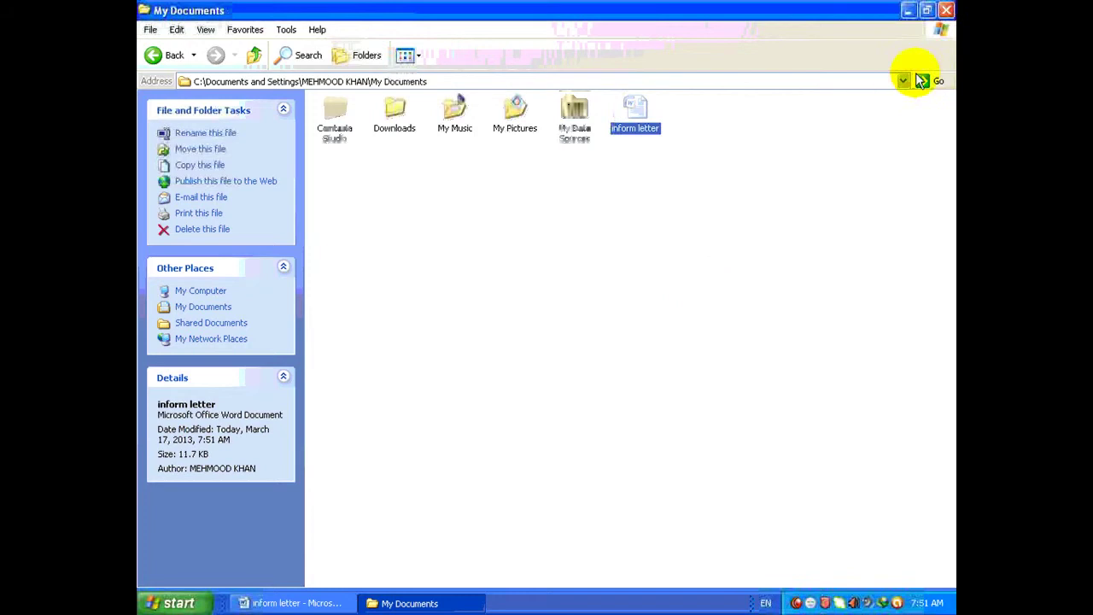
pyautogui.click(946, 10)
pyautogui.rightClick(346, 388)
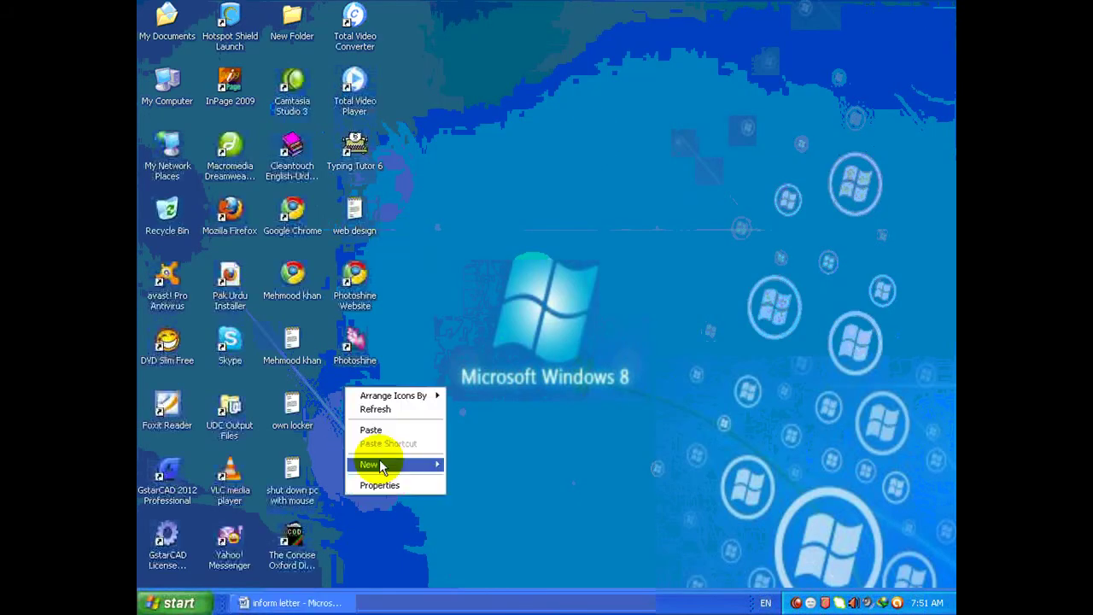
pyautogui.click(380, 433)
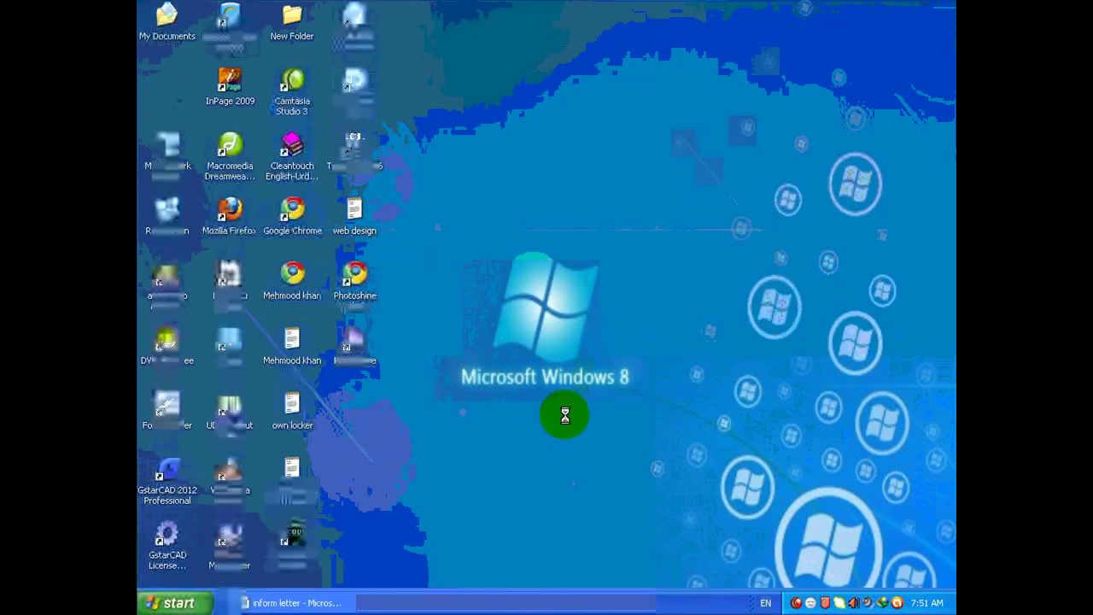
pyautogui.click(546, 358)
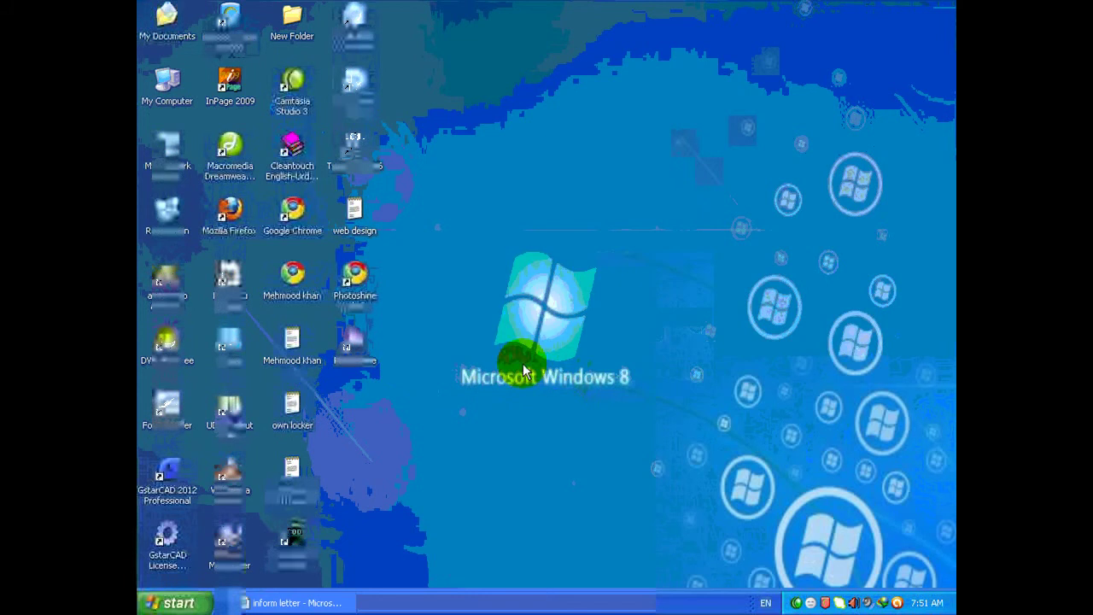
# - Restore inform letter, review the Name, Address and Phone columns, and close the document with Ctrl+W
pyautogui.click(320, 601)
pyautogui.click(433, 202)
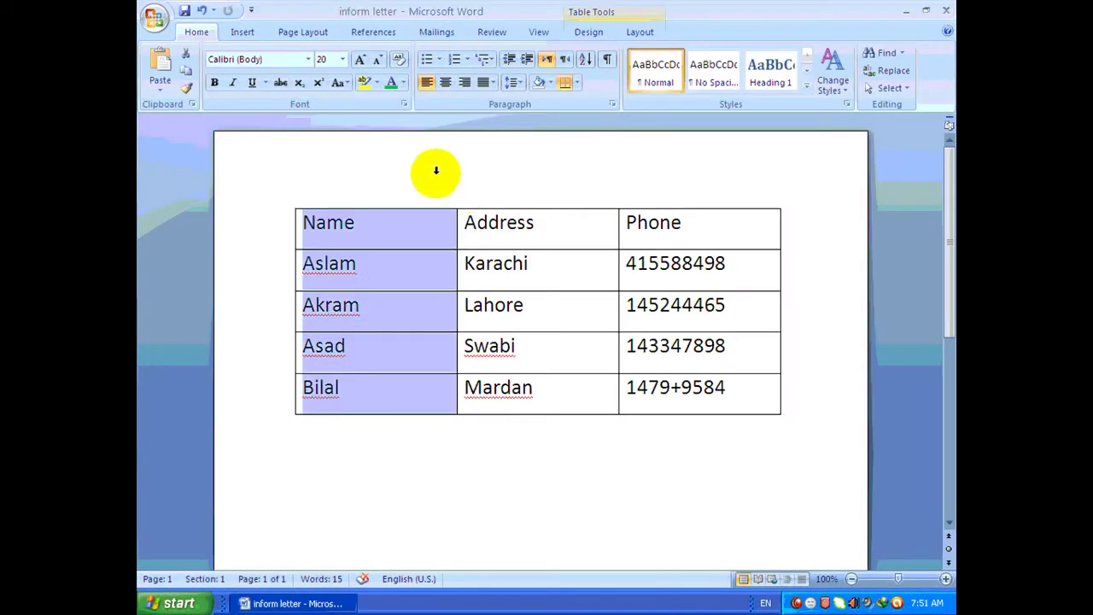
pyautogui.click(559, 201)
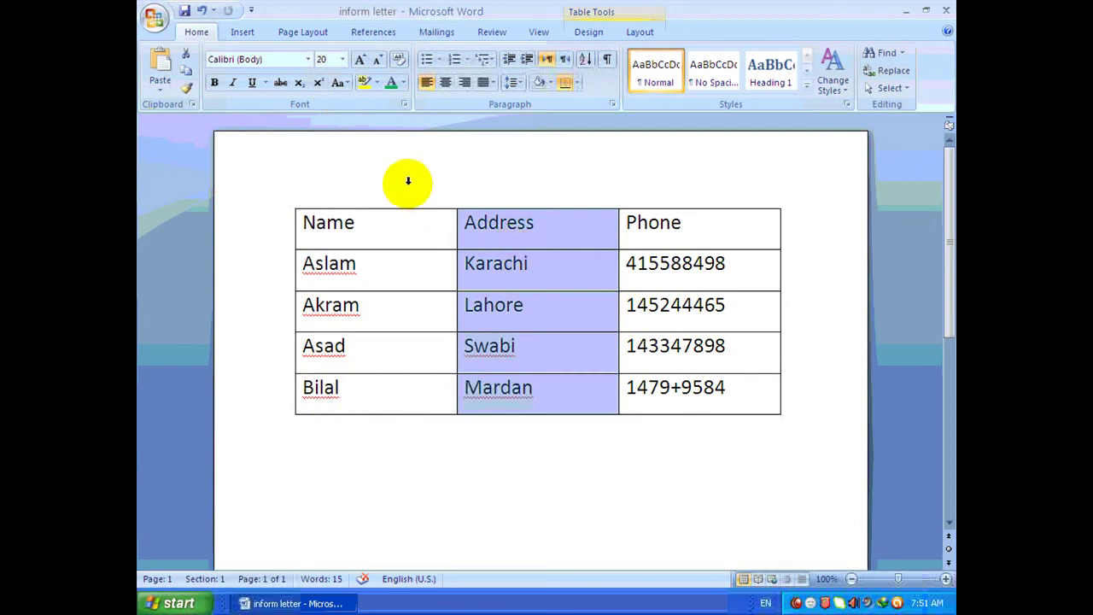
pyautogui.click(408, 183)
pyautogui.click(552, 173)
pyautogui.click(693, 190)
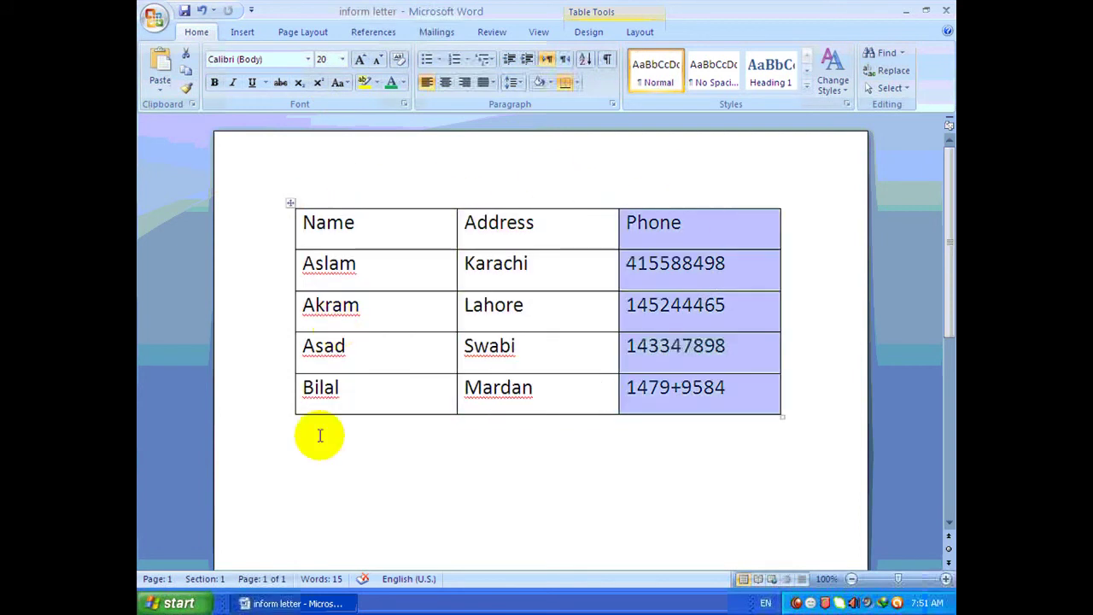
pyautogui.click(419, 456)
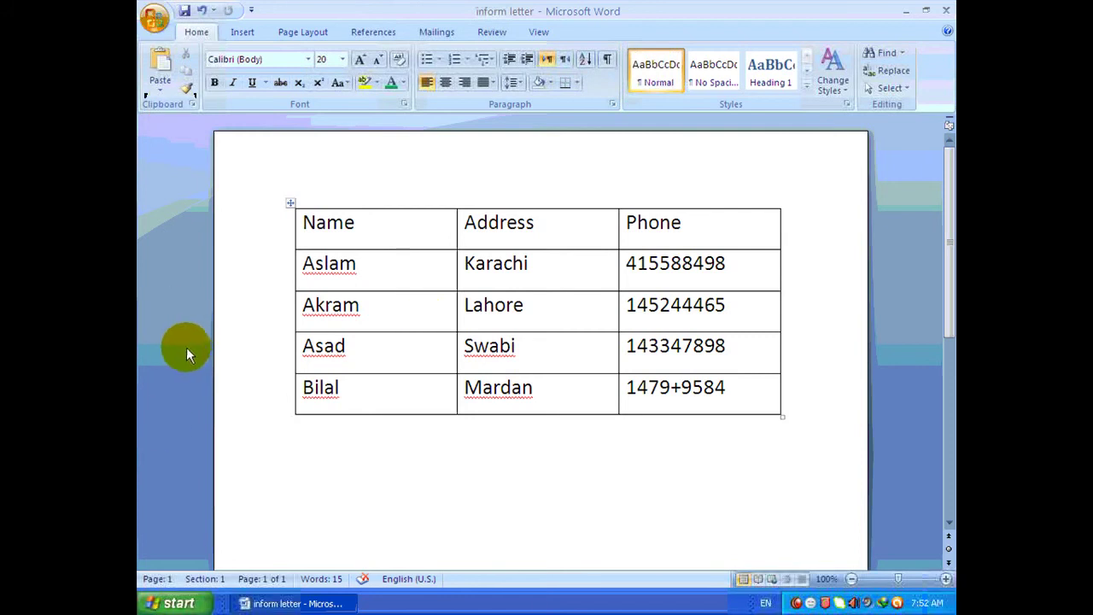
pyautogui.hotkey('ctrl', 'w')
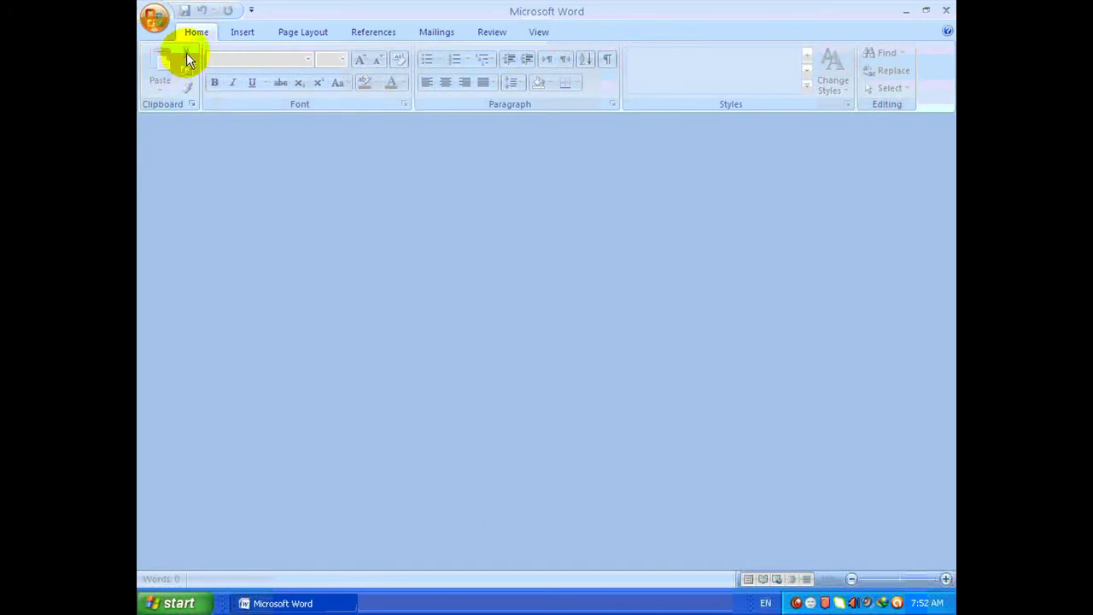
# - Create a new blank document, Document2, with the Mailings tools showing
pyautogui.hotkey('alt', 'f')
pyautogui.press('n')
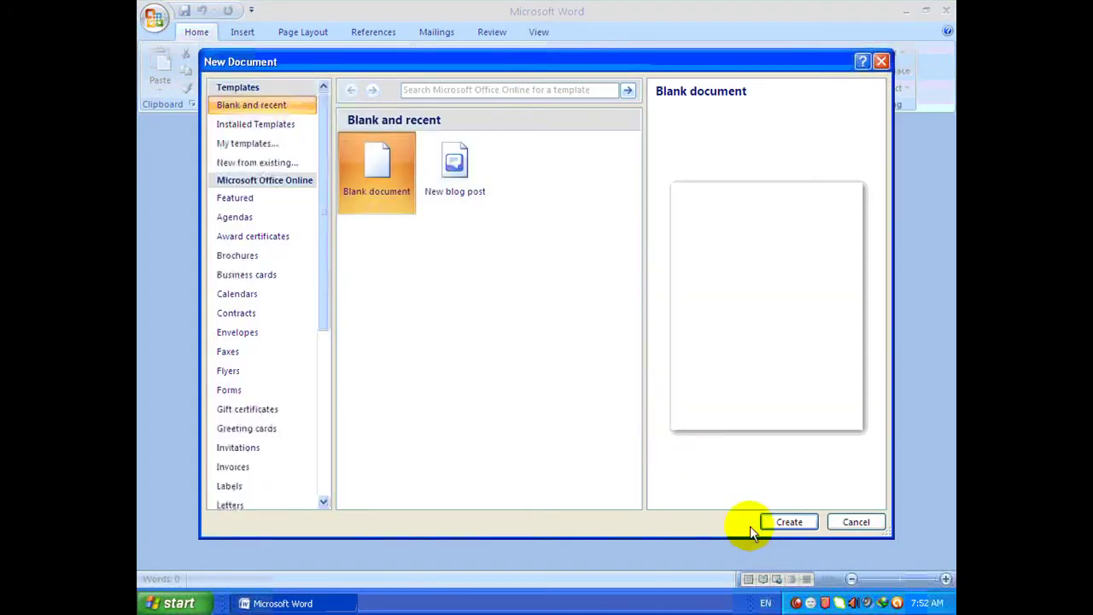
pyautogui.click(787, 522)
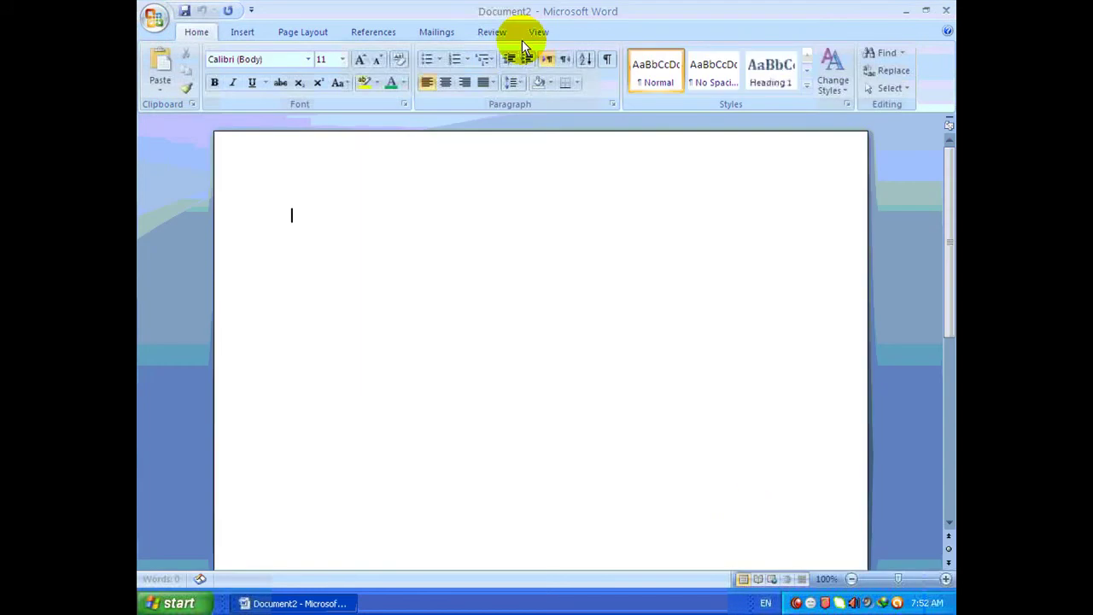
pyautogui.click(441, 32)
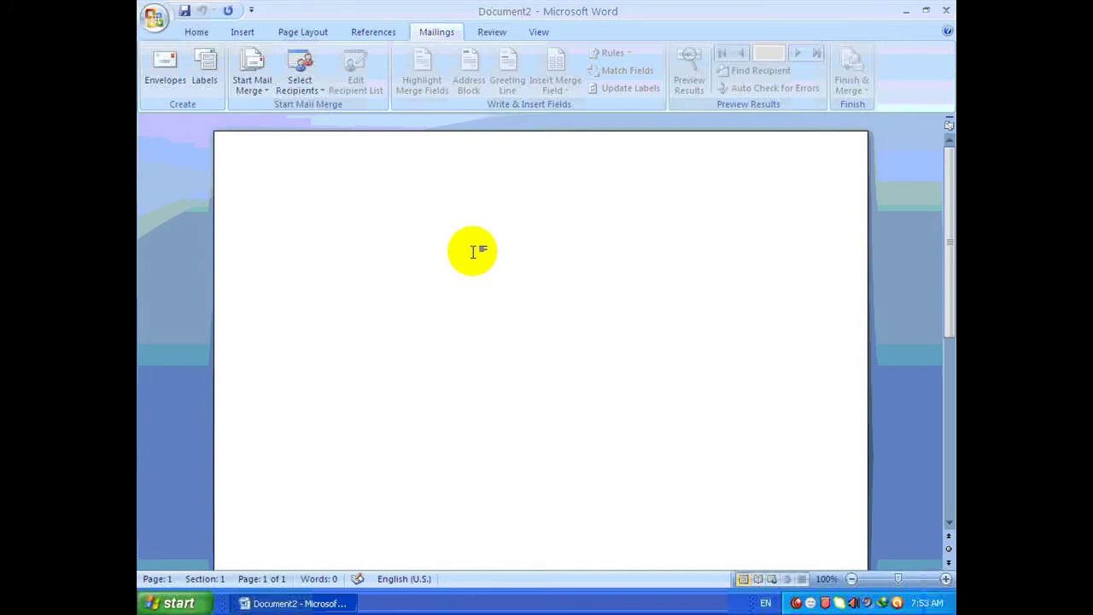
# - Type 'To', 'Mr.' and 'Dear sir' on three separate lines
pyautogui.write('To')
pyautogui.press('Tab')
pyautogui.press('Return')
pyautogui.write('Mr')
pyautogui.write('.')
pyautogui.press('Tab')
pyautogui.write('\\')
pyautogui.press('BackSpace')
pyautogui.press('BackSpace')
pyautogui.press('Return')
pyautogui.write('dea')
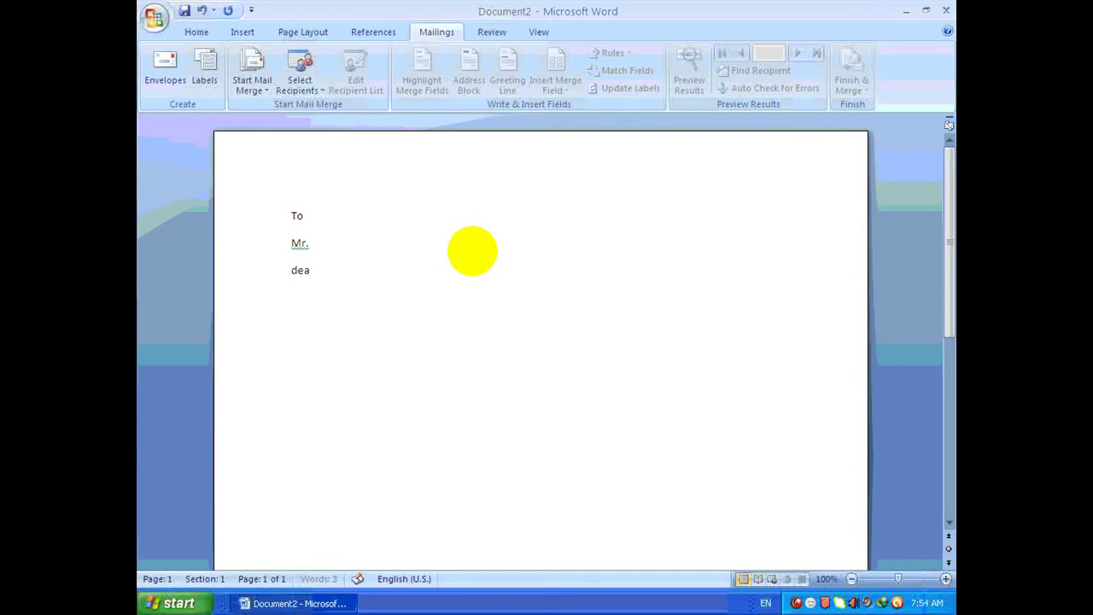
pyautogui.write('r sir')
pyautogui.press('Return')
# - Add three sample body paragraphs with =rand(3) and a closing 'Thank you' line
pyautogui.write('=')
pyautogui.write('rand')
pyautogui.write('(')
pyautogui.write('3')
pyautogui.write(')')
pyautogui.press('Return')
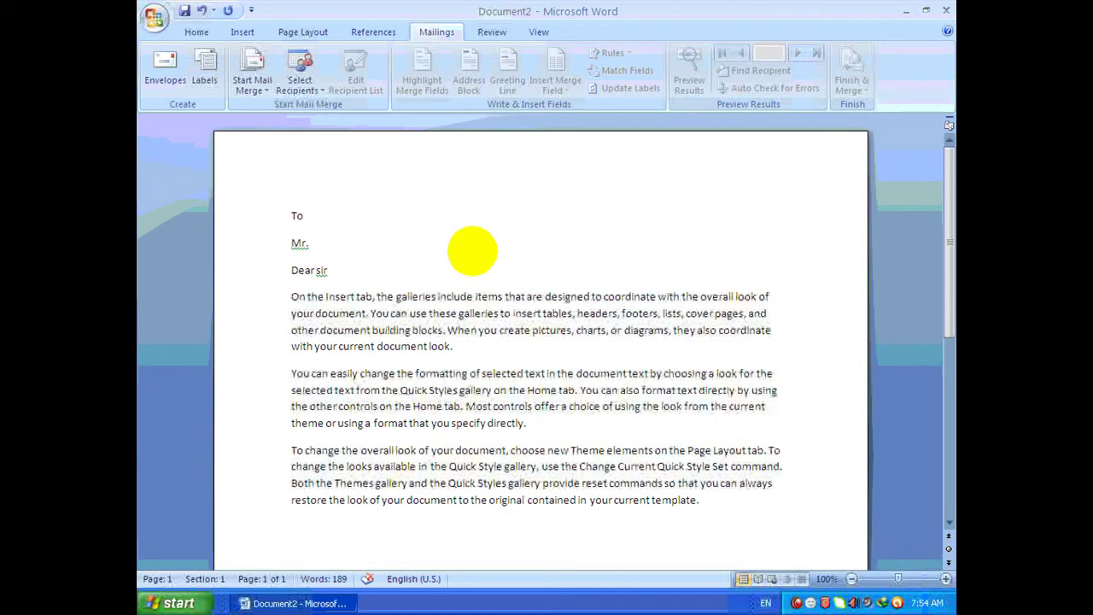
pyautogui.write('than')
pyautogui.write(' you')
pyautogui.press('Return')
pyautogui.press('Return')
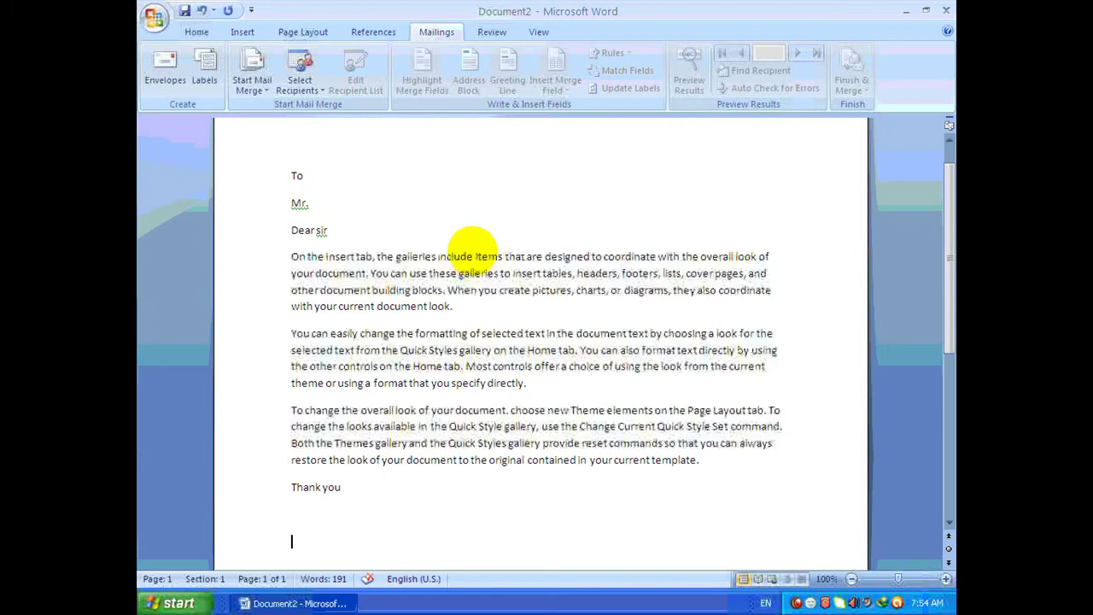
pyautogui.scroll(2, 475, 513)
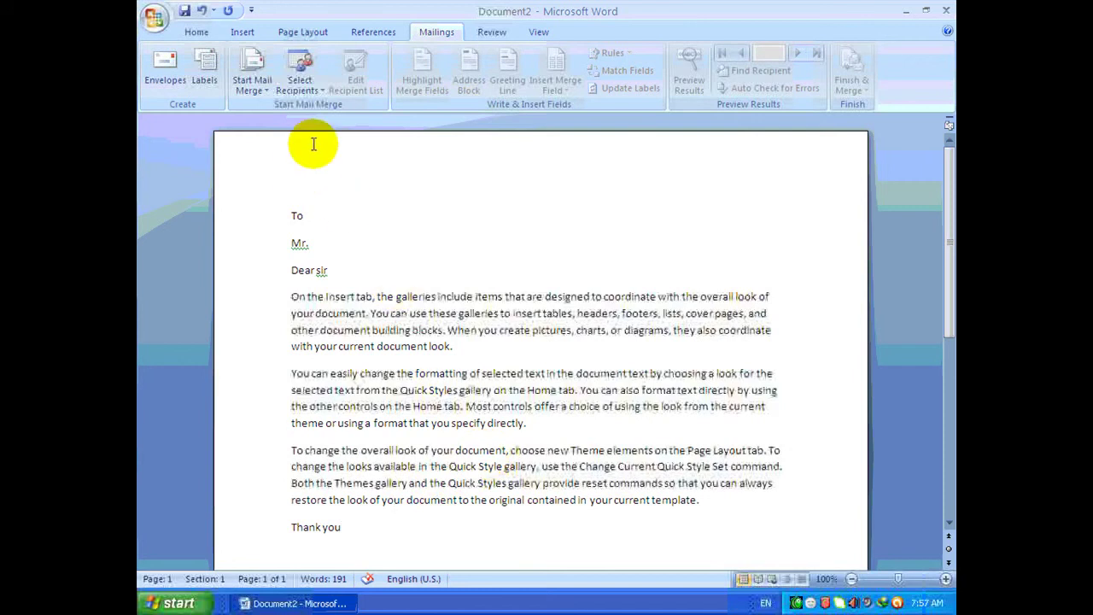
# - Set the merge document type to Letters and choose to use an existing recipient list
pyautogui.click(266, 90)
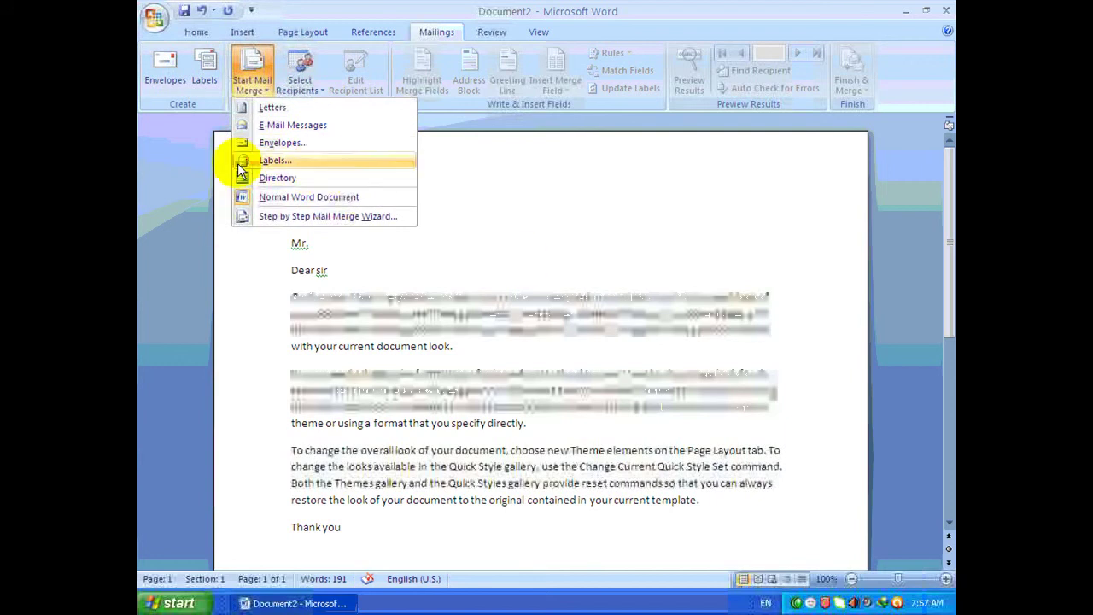
pyautogui.click(297, 110)
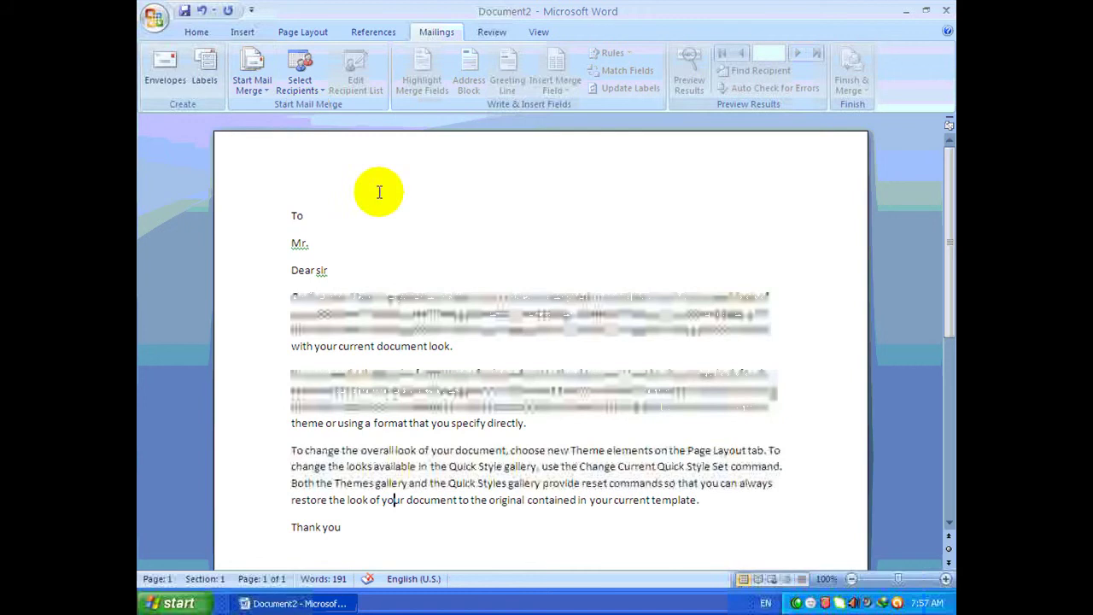
pyautogui.click(322, 90)
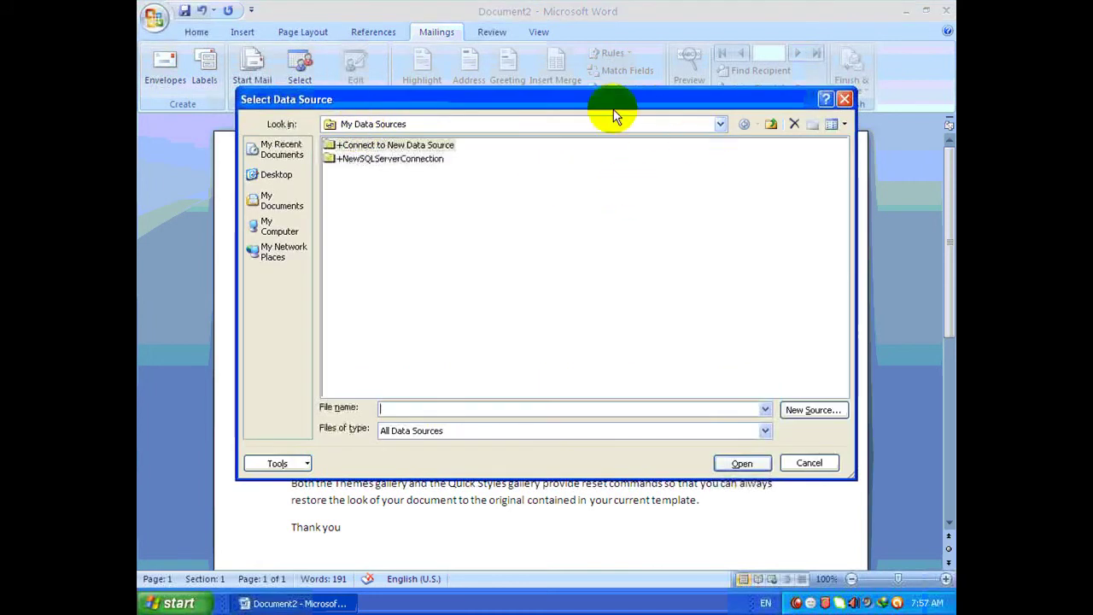
# - Point the Select Data Source dialog at the user's Documents folder
pyautogui.click(556, 128)
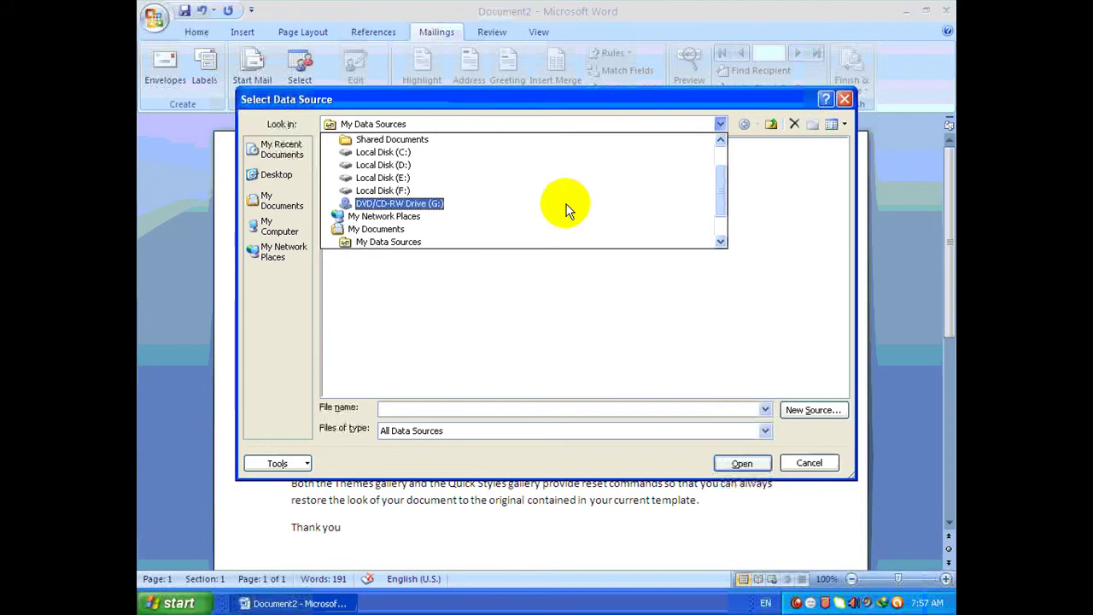
pyautogui.scroll(1, 552, 151)
pyautogui.scroll(2, 552, 151)
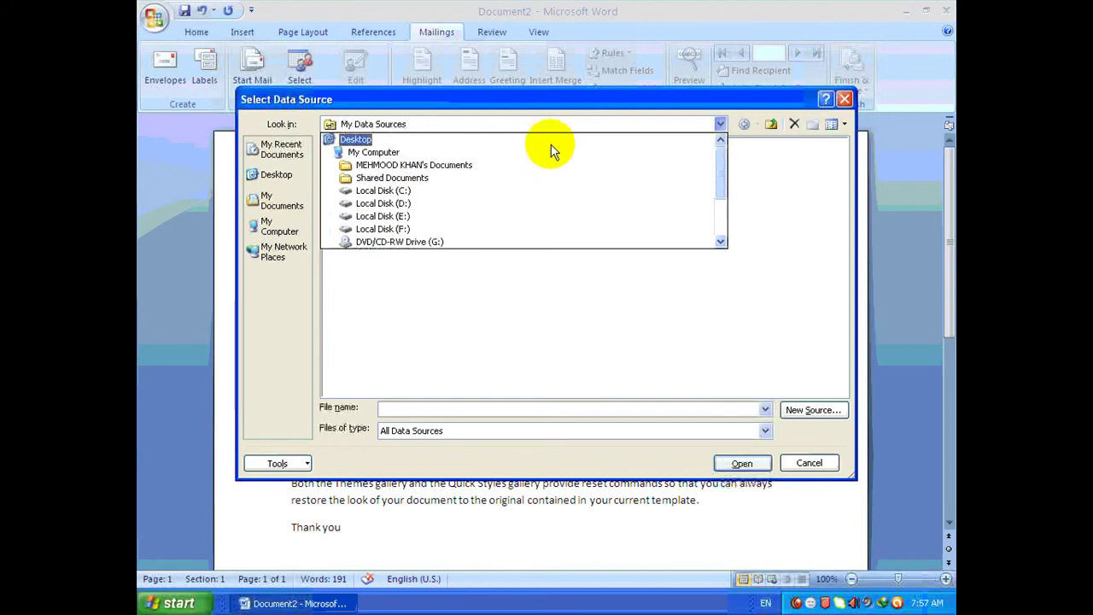
pyautogui.click(551, 140)
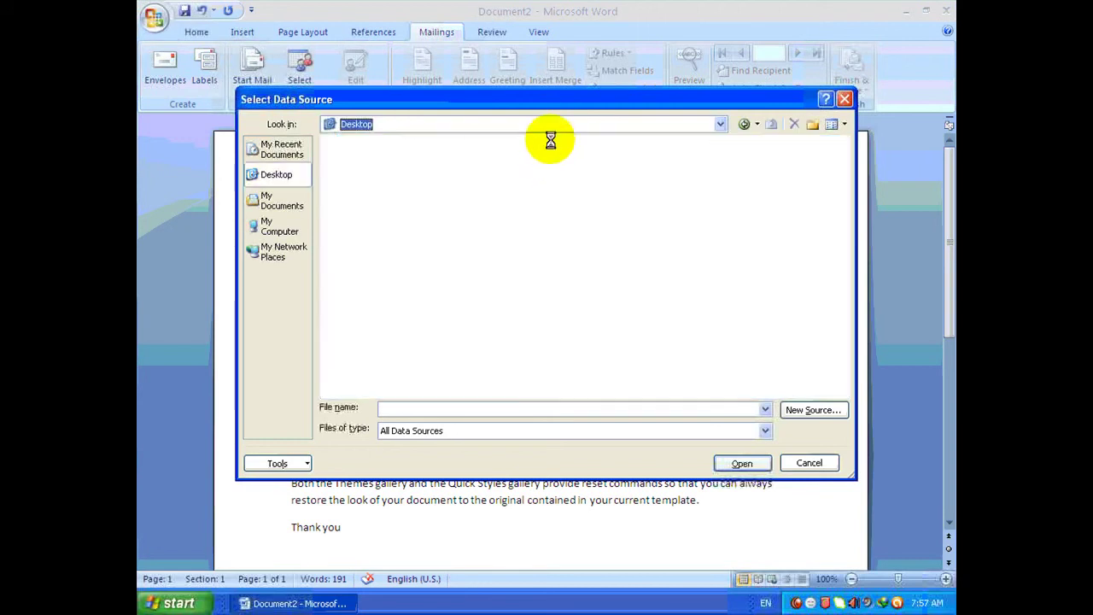
pyautogui.click(662, 120)
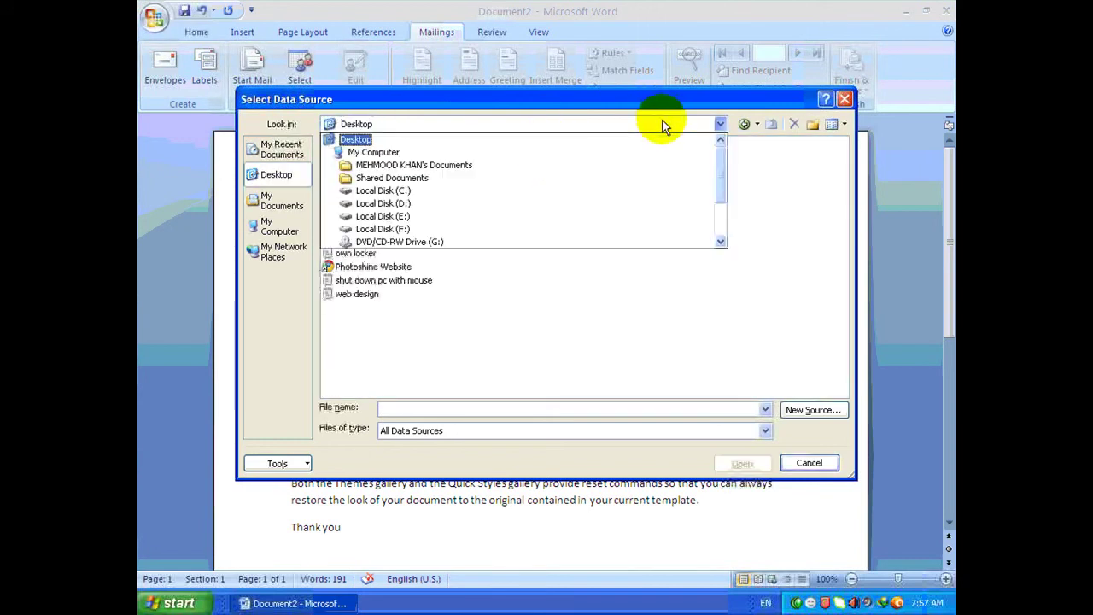
pyautogui.click(596, 164)
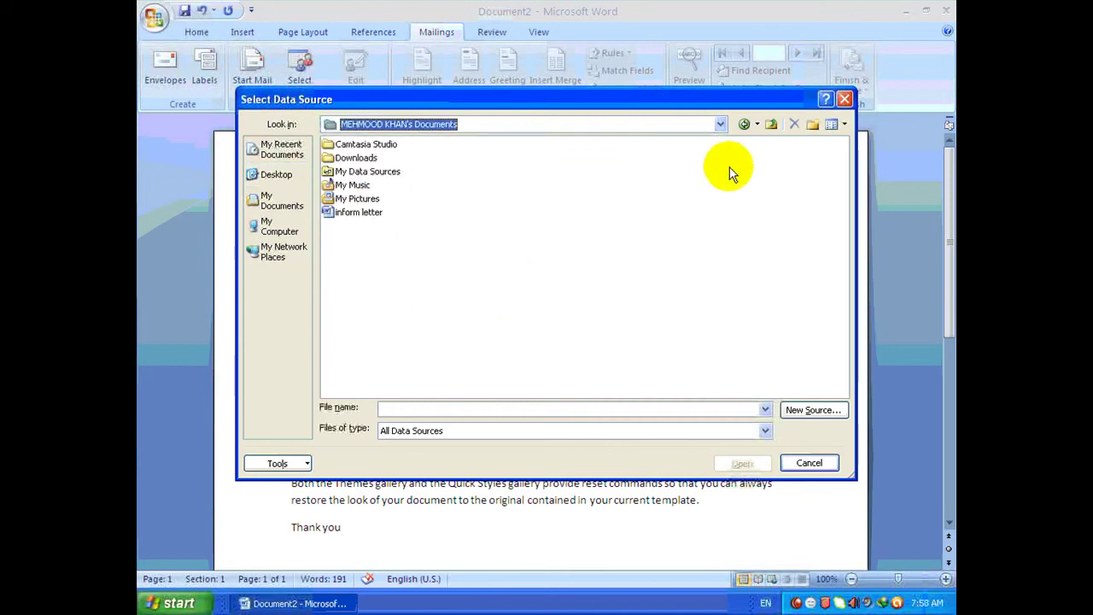
# - Show the files as Thumbnails and open 'inform letter' as the recipient list
pyautogui.click(826, 125)
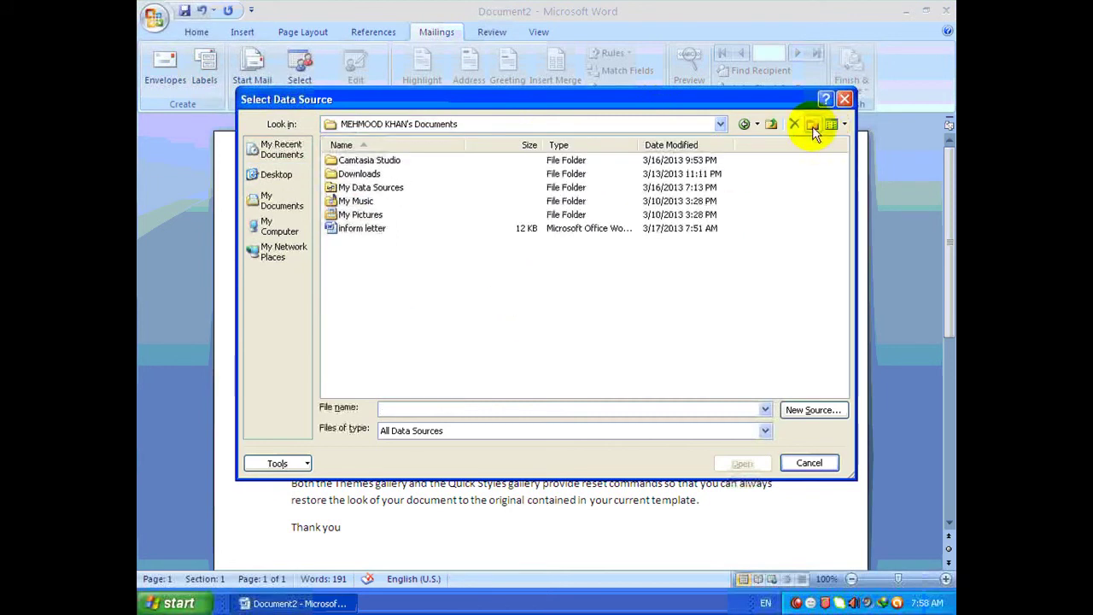
pyautogui.click(832, 125)
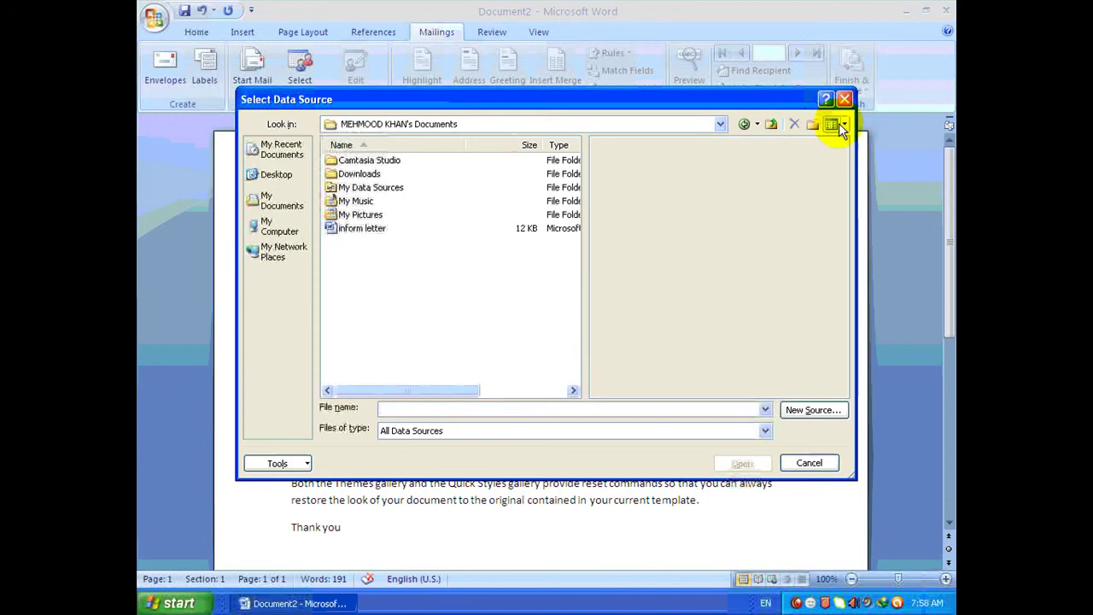
pyautogui.click(843, 125)
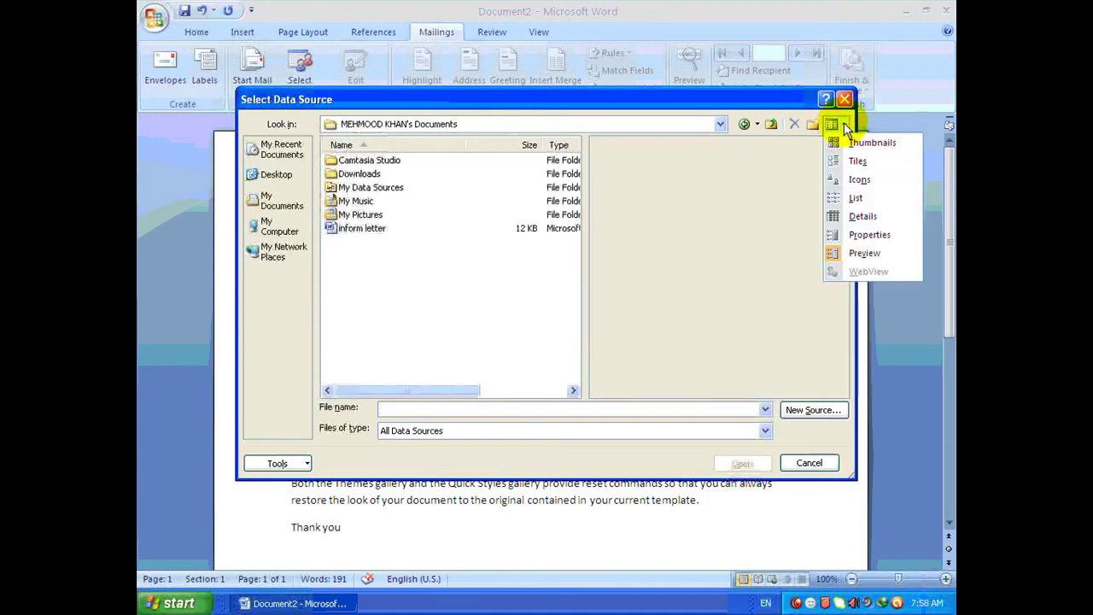
pyautogui.click(863, 143)
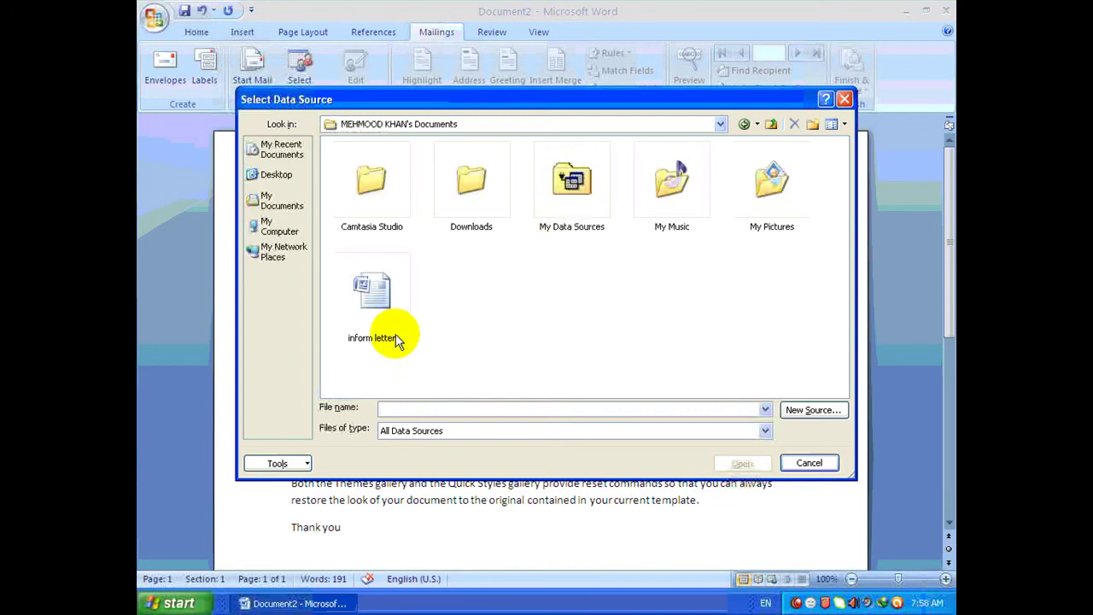
pyautogui.click(383, 298)
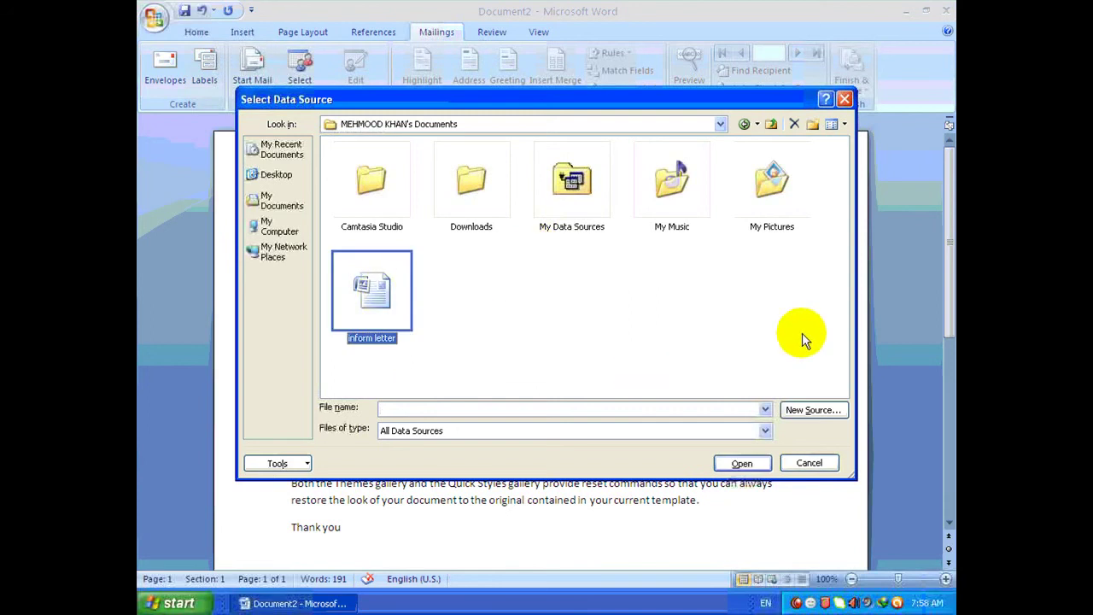
pyautogui.click(741, 464)
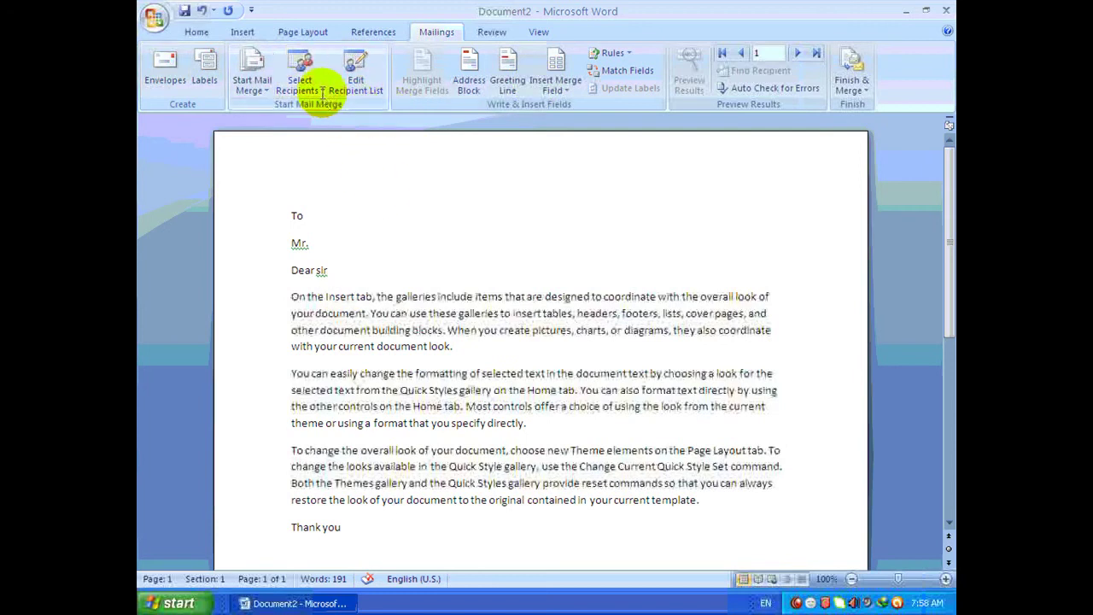
# - Review the four contacts in Mail Merge Recipients and confirm the list with OK
pyautogui.click(373, 88)
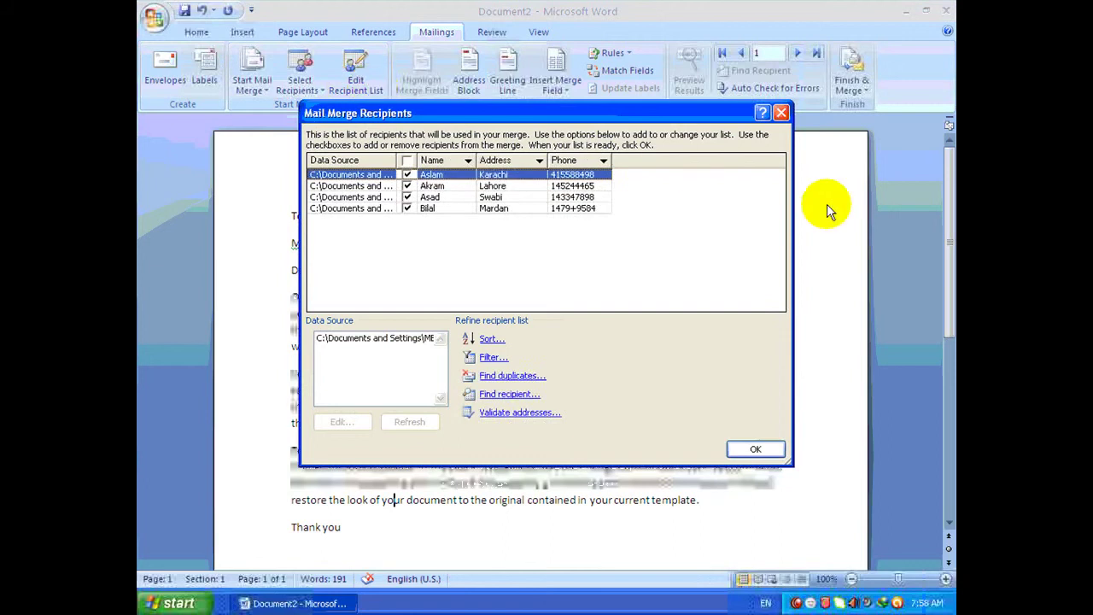
pyautogui.moveTo(519, 116); pyautogui.dragTo(530, 145)
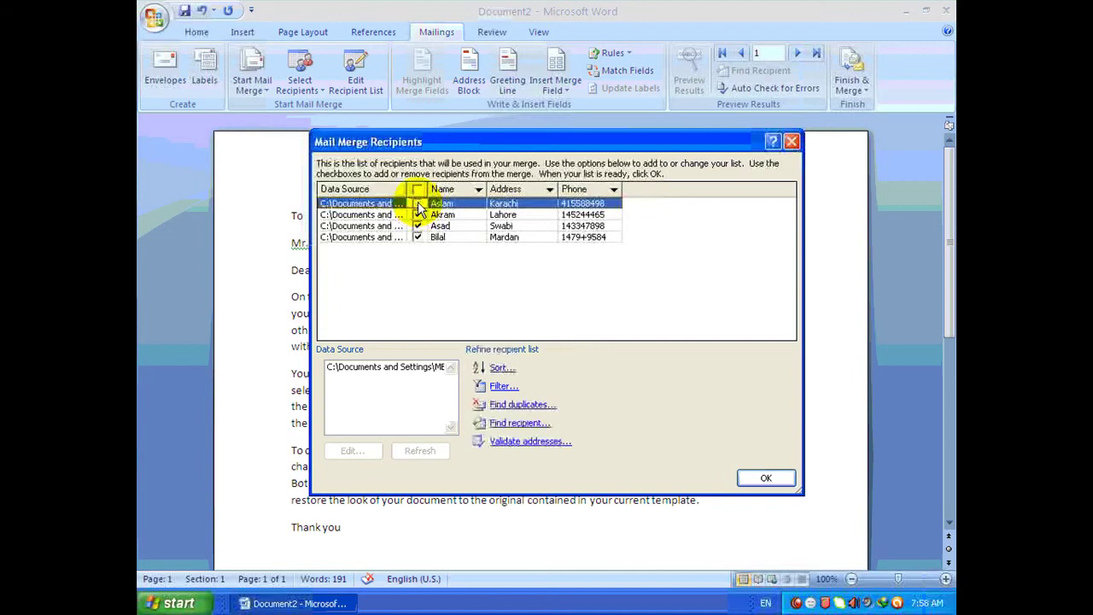
pyautogui.click(417, 204)
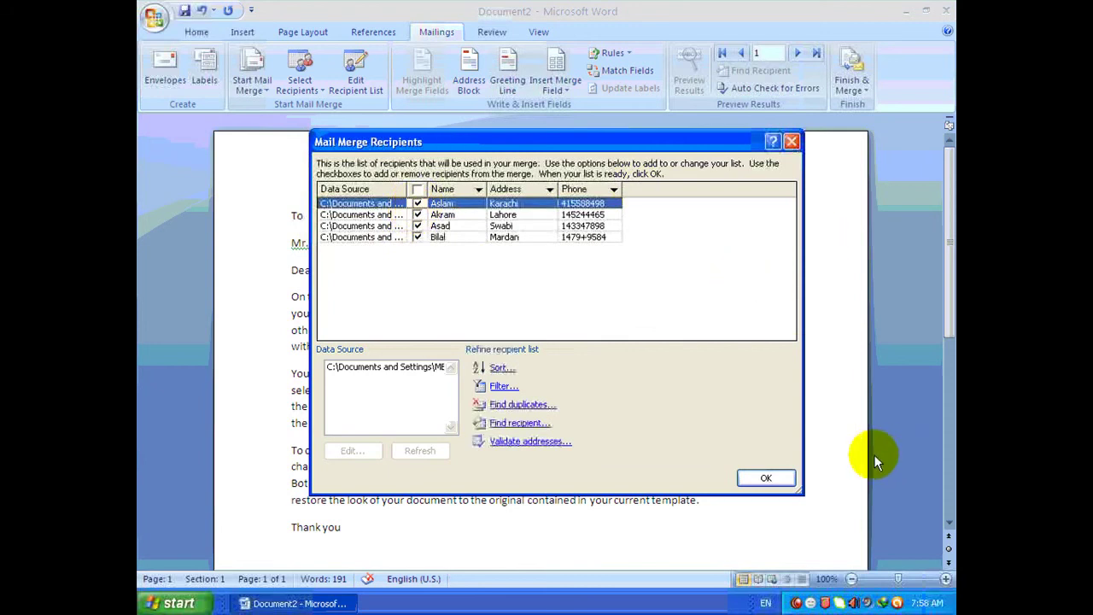
pyautogui.click(764, 480)
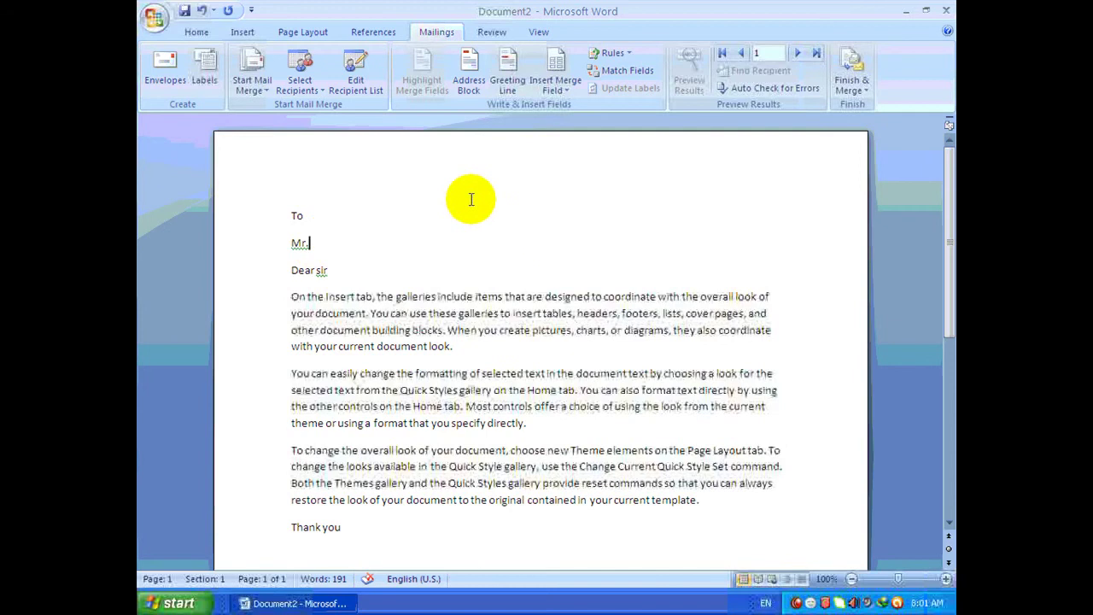
# - Insert the «Name» field and then the «Address» field right after 'Mr.'
pyautogui.click(574, 90)
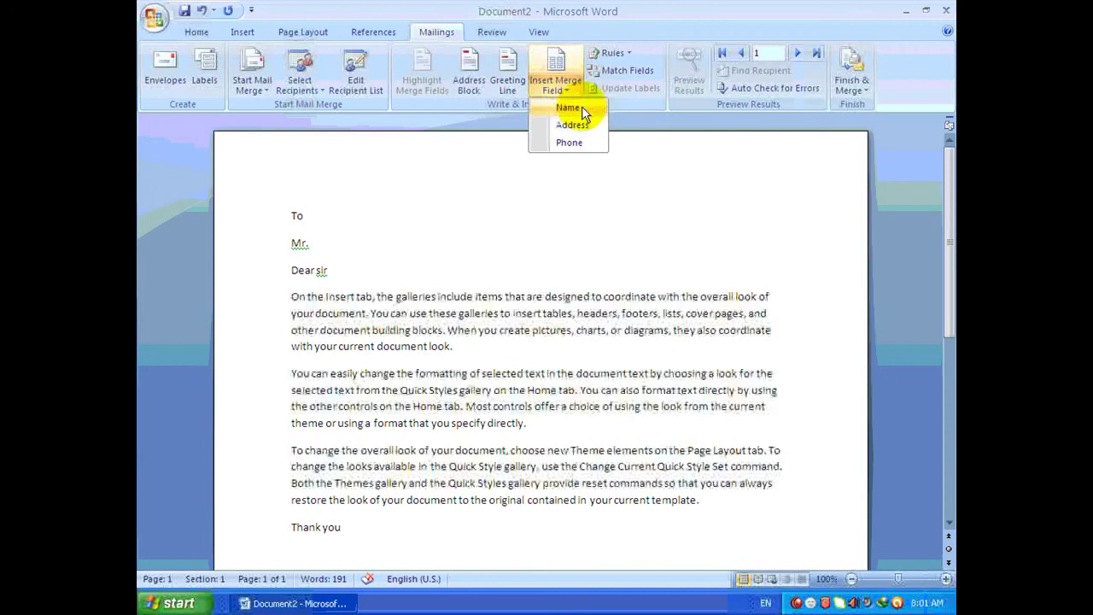
pyautogui.click(582, 108)
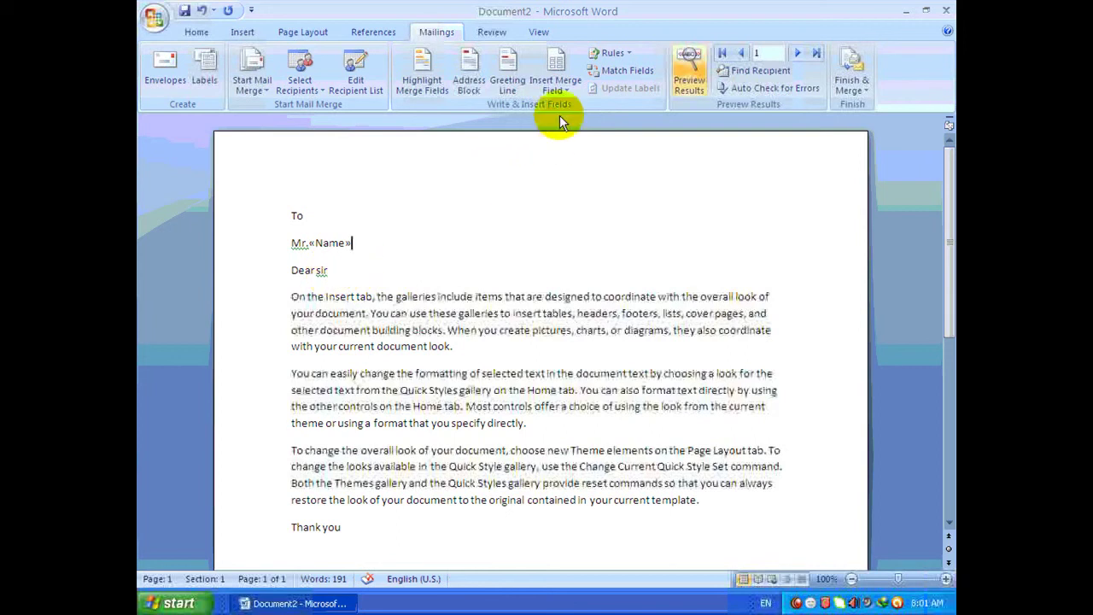
pyautogui.click(576, 93)
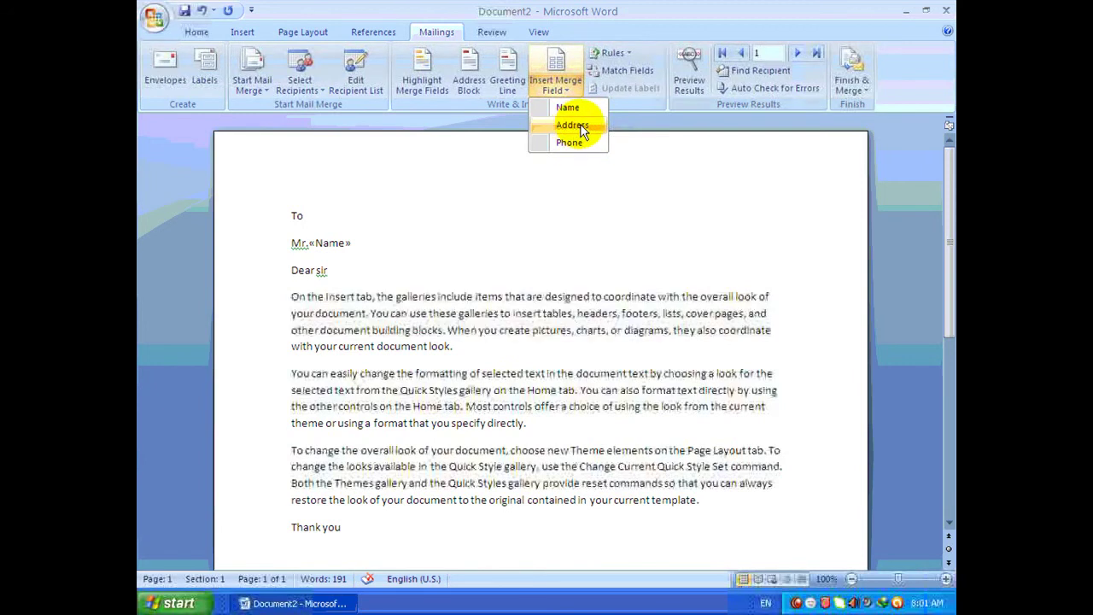
pyautogui.click(585, 128)
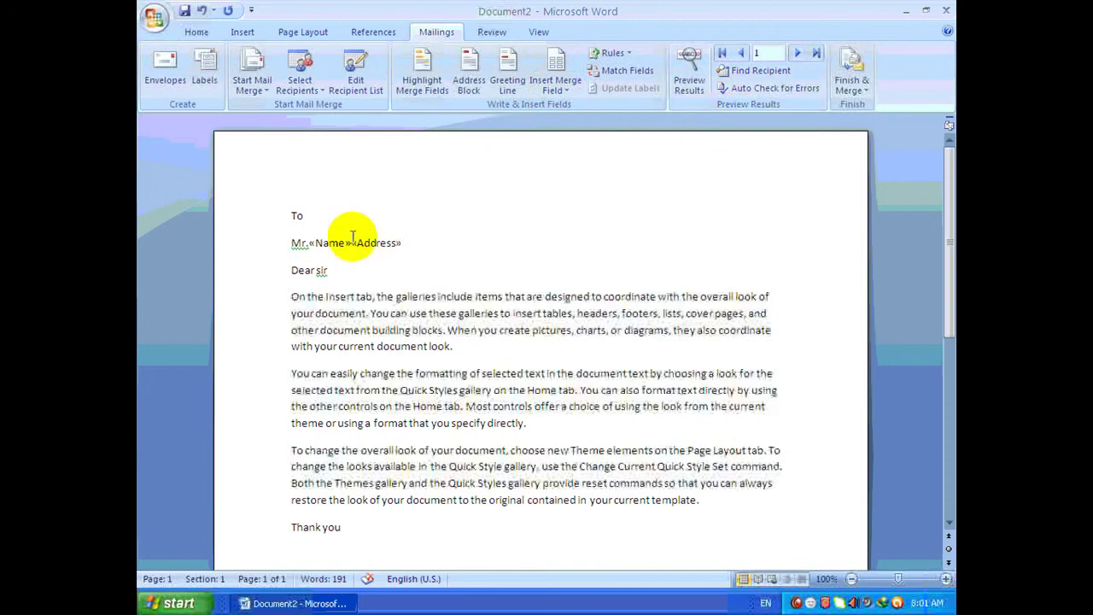
# - Preview the first recipient's name and city on the Mr. line and check the recipient data
pyautogui.click(688, 81)
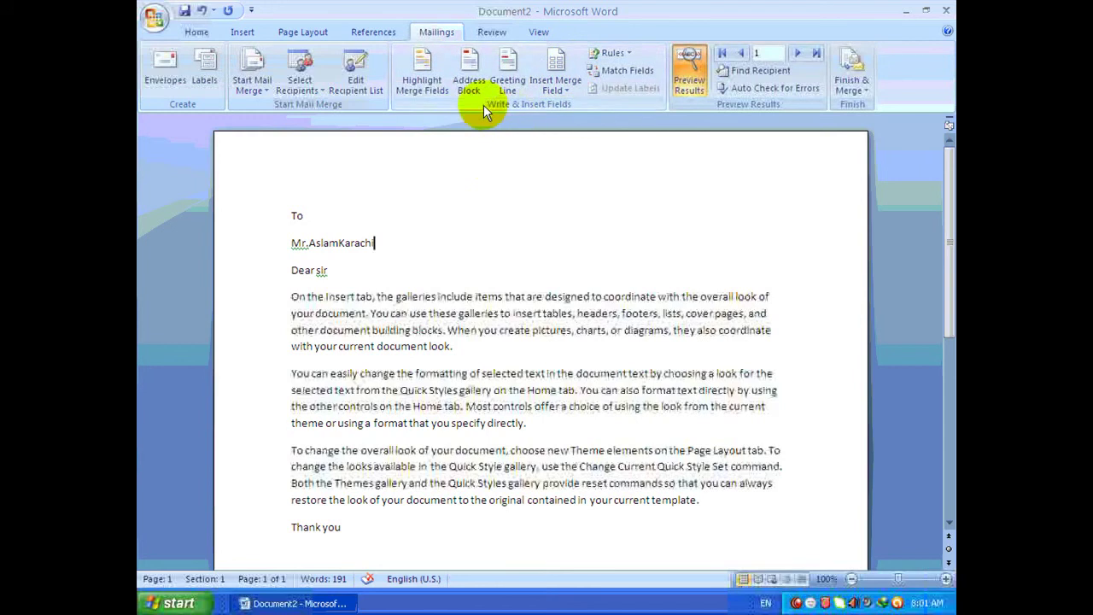
pyautogui.click(373, 94)
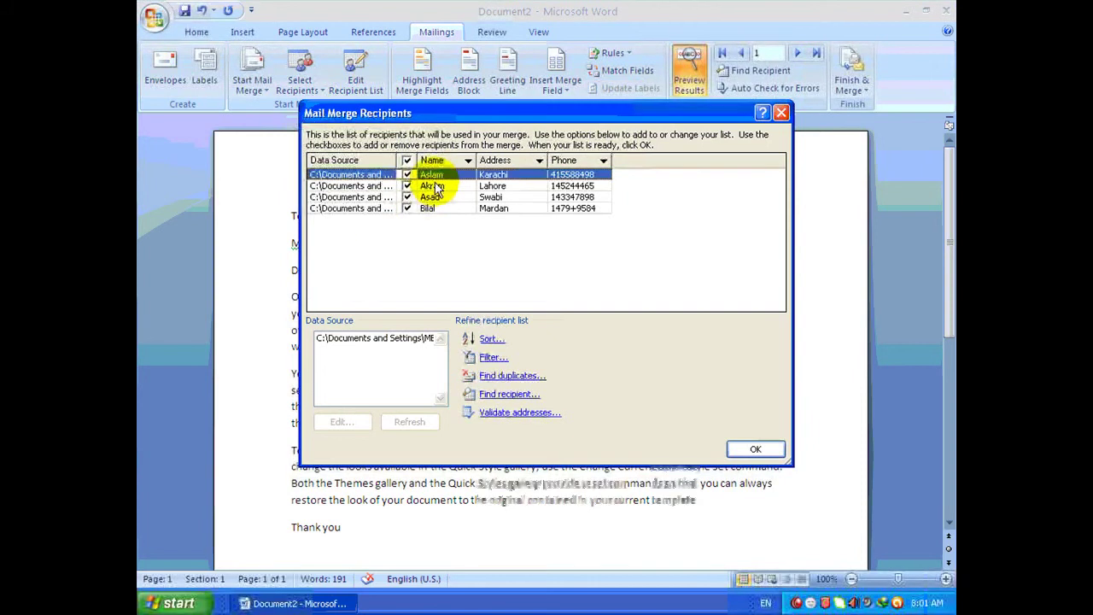
pyautogui.click(763, 447)
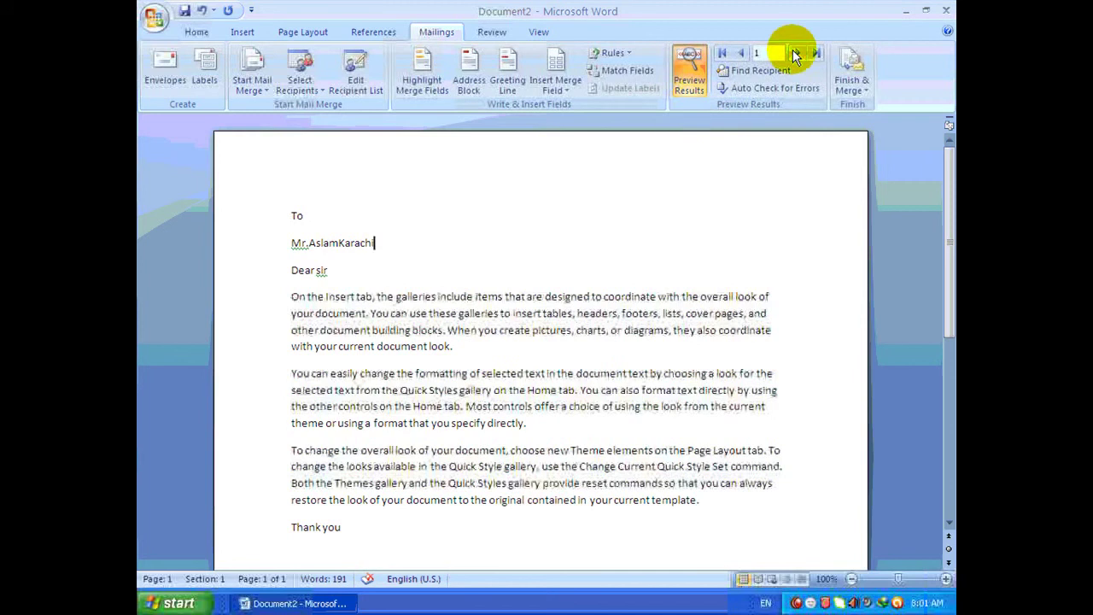
# - Step the merge preview through the records to the third recipient, inspecting the merged Mr. line
pyautogui.click(741, 56)
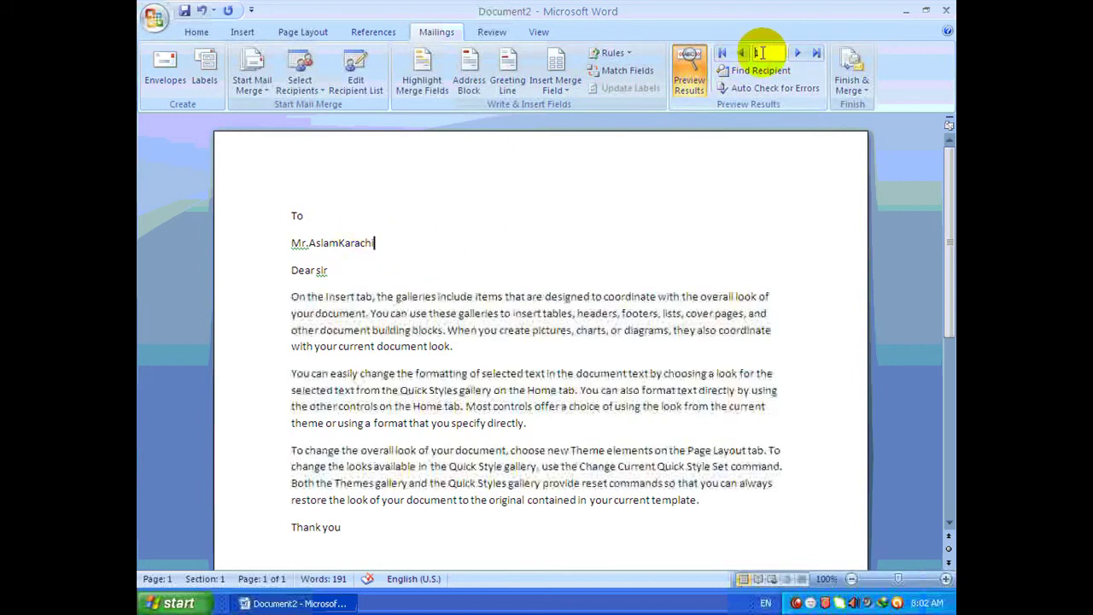
pyautogui.click(796, 54)
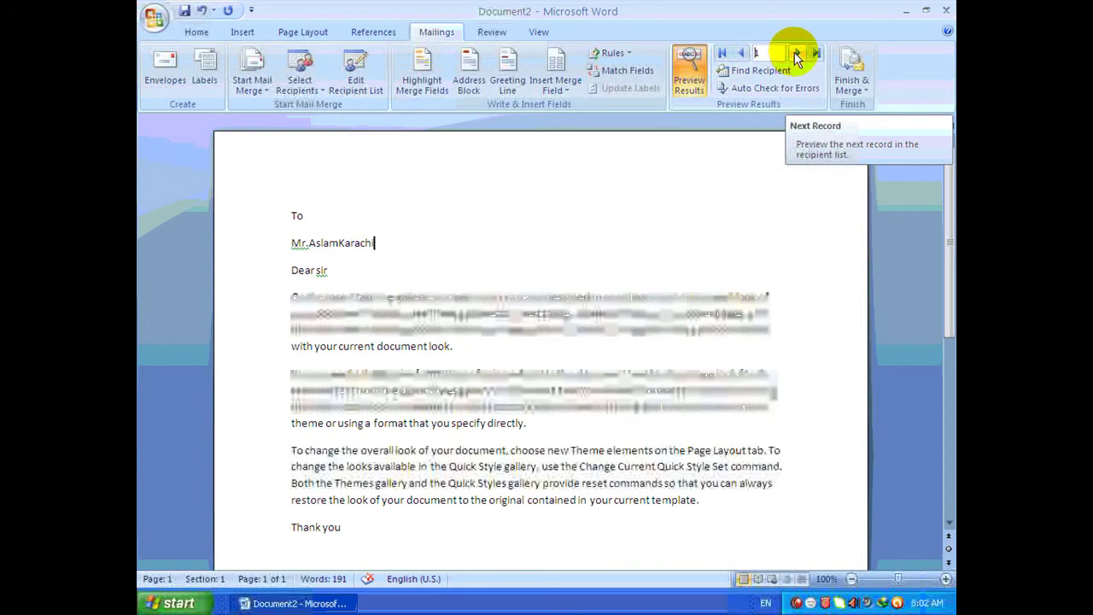
pyautogui.click(796, 55)
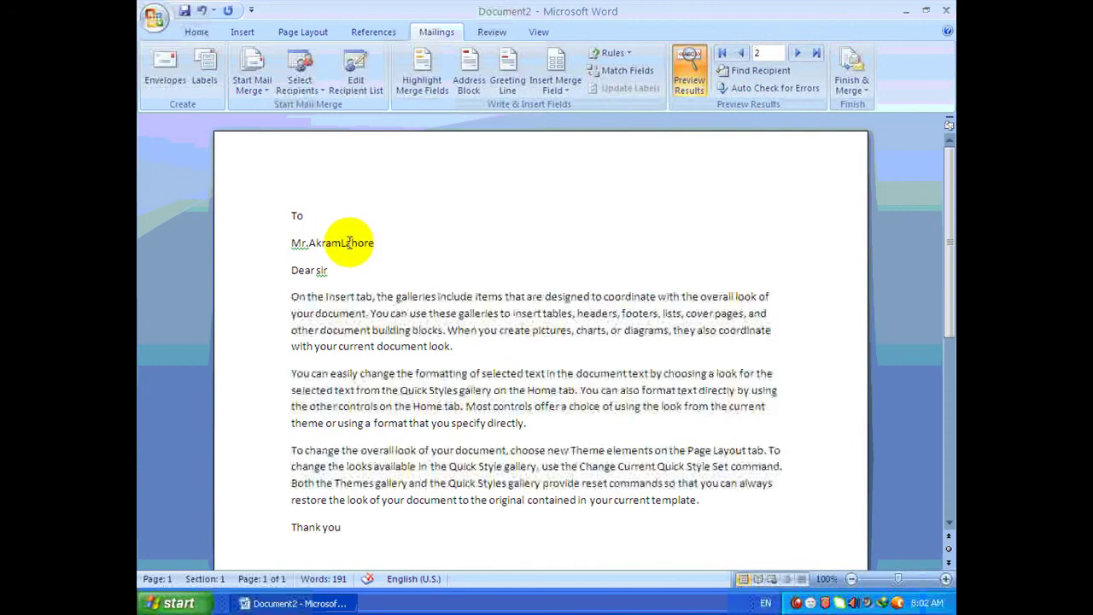
pyautogui.click(340, 243)
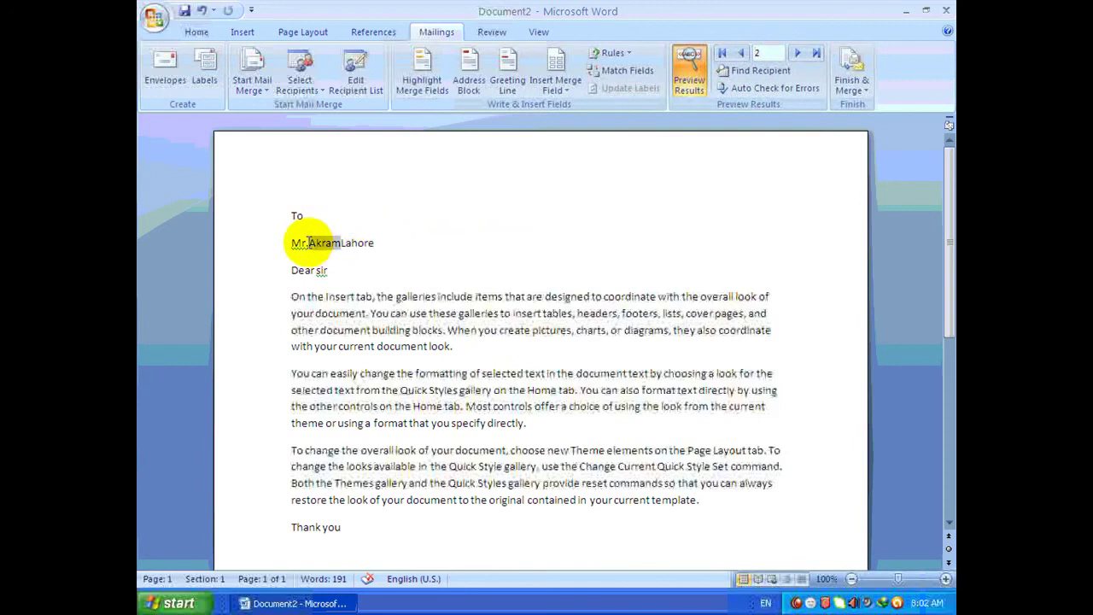
pyautogui.moveTo(308, 242); pyautogui.dragTo(365, 241)
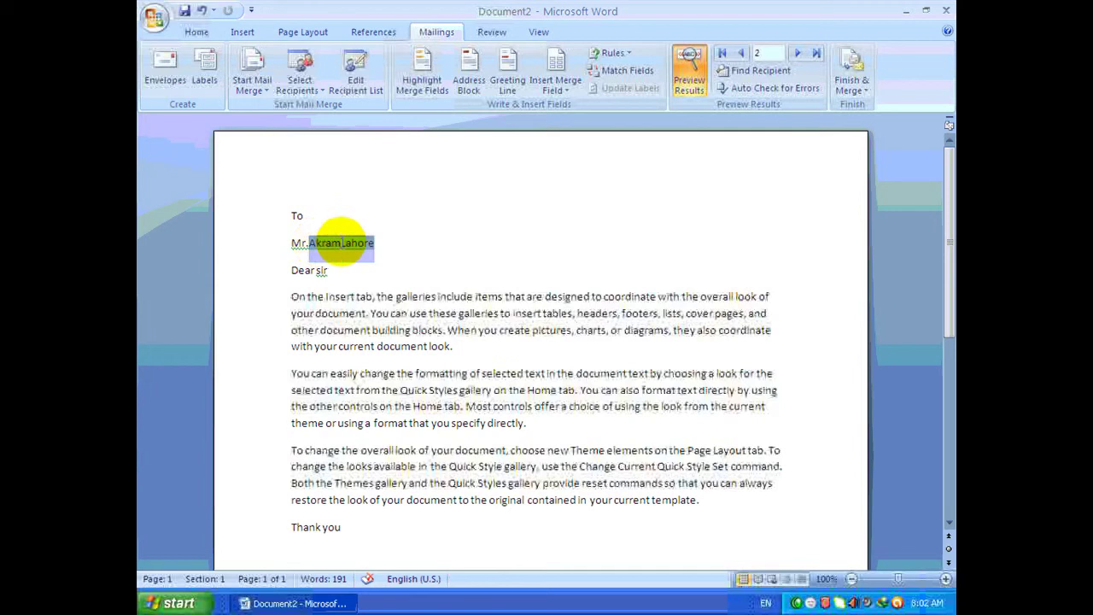
pyautogui.click(496, 250)
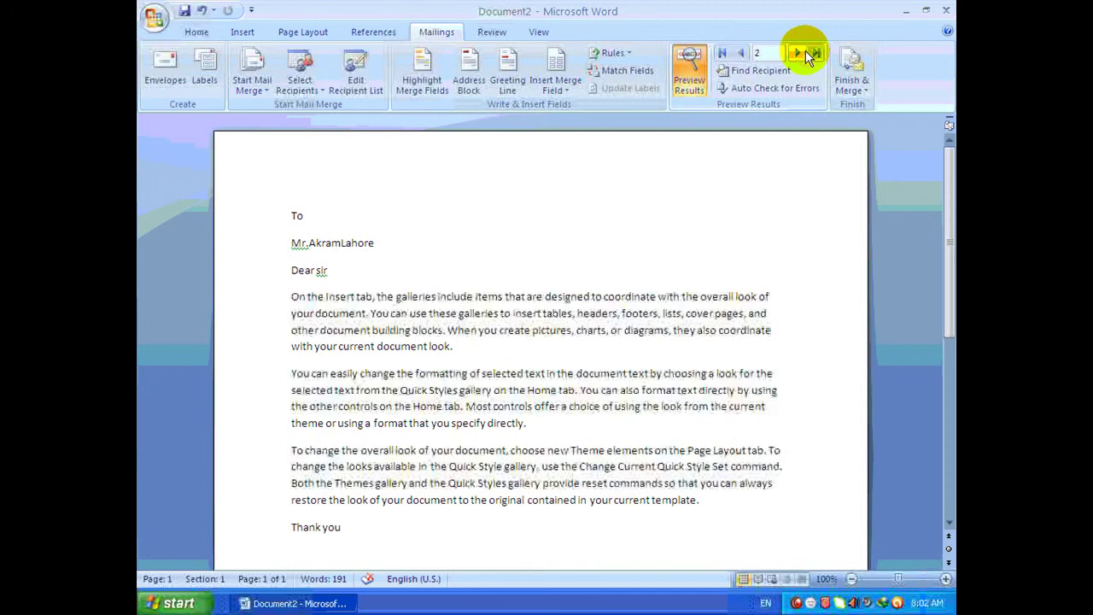
pyautogui.click(804, 53)
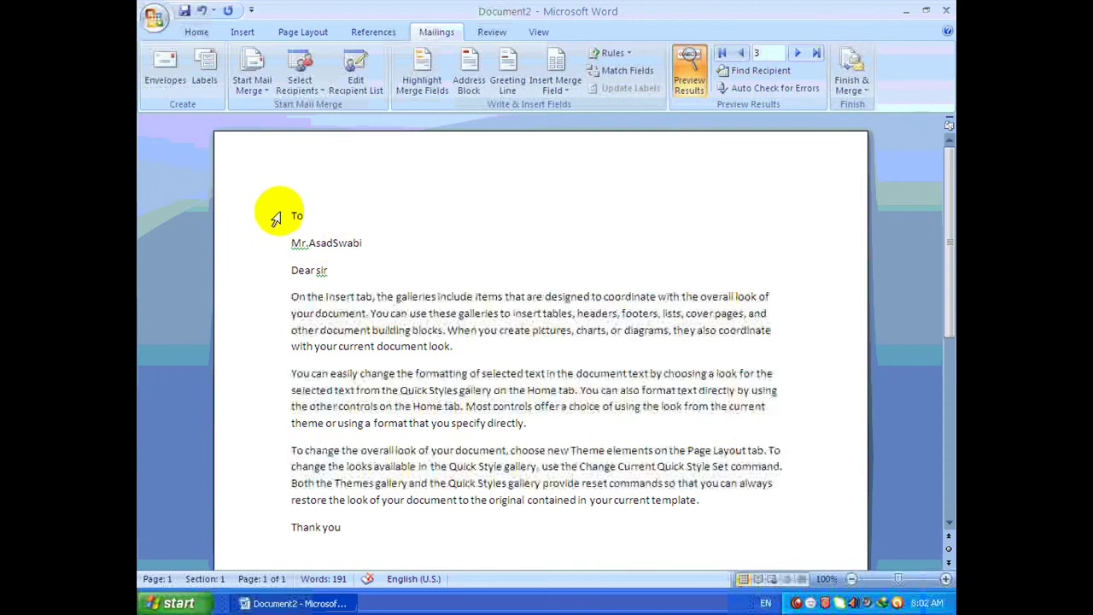
# - Set the whole letter's font size to 16 pt
pyautogui.moveTo(286, 215); pyautogui.dragTo(516, 531)
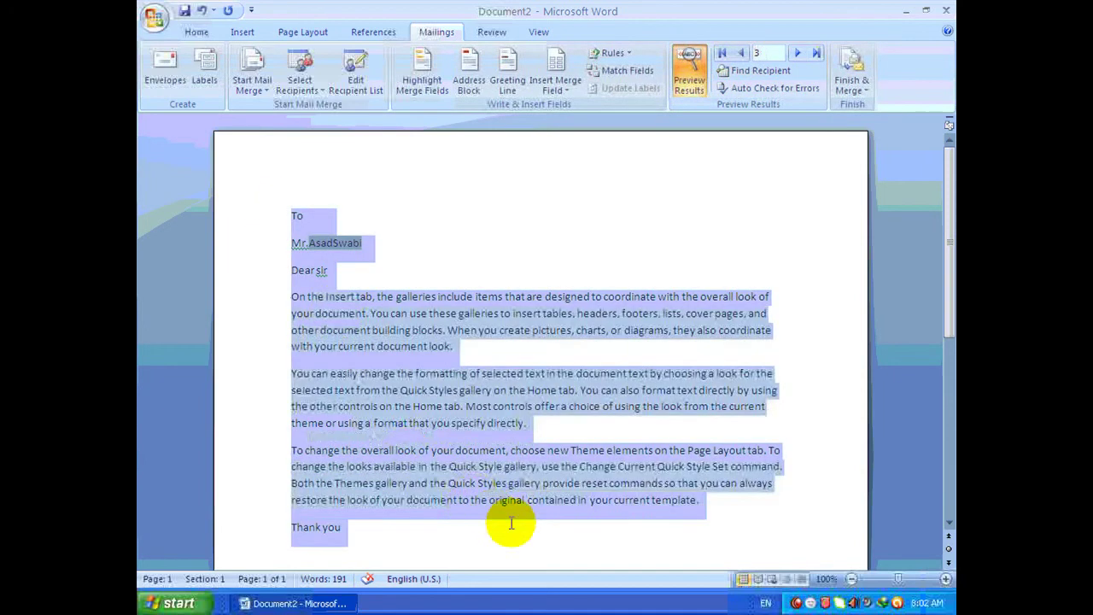
pyautogui.click(205, 34)
pyautogui.click(343, 59)
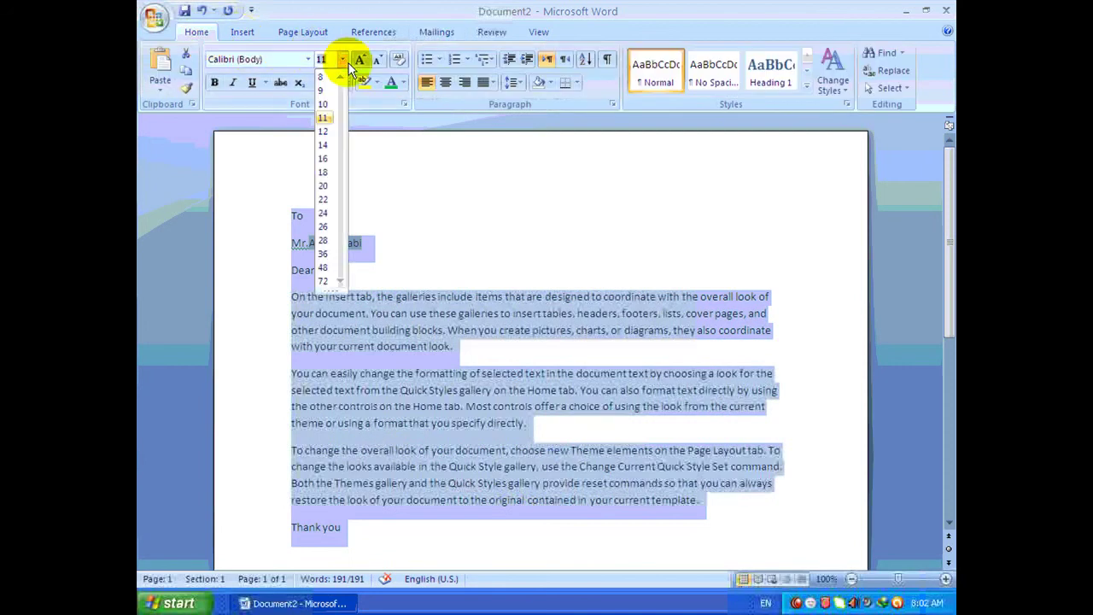
pyautogui.click(331, 152)
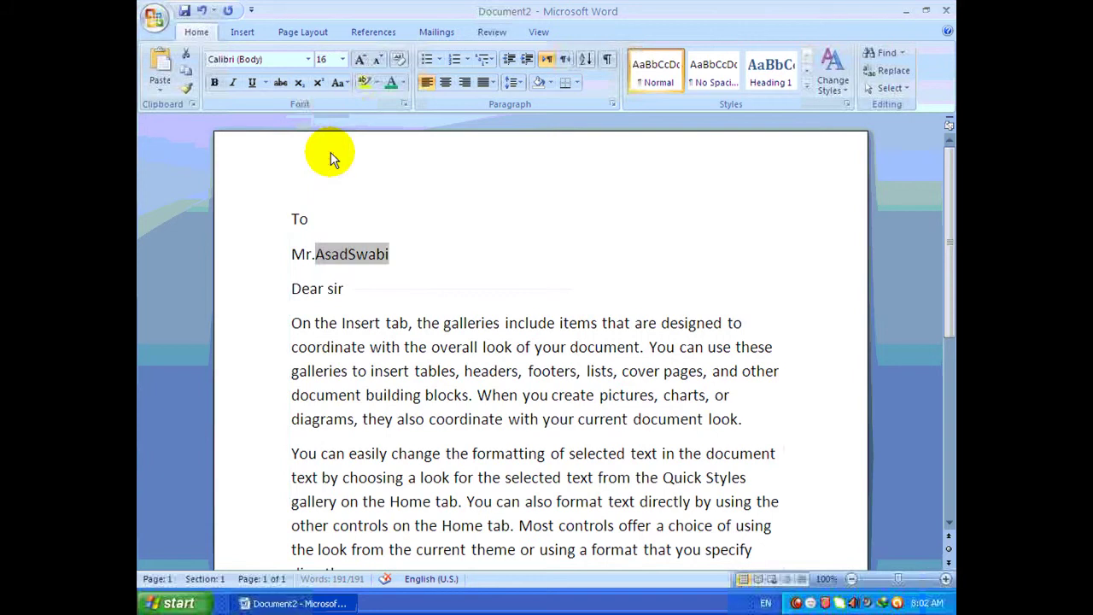
pyautogui.hotkey('ctrl', 'a')
pyautogui.scroll(-3, 375, 205)
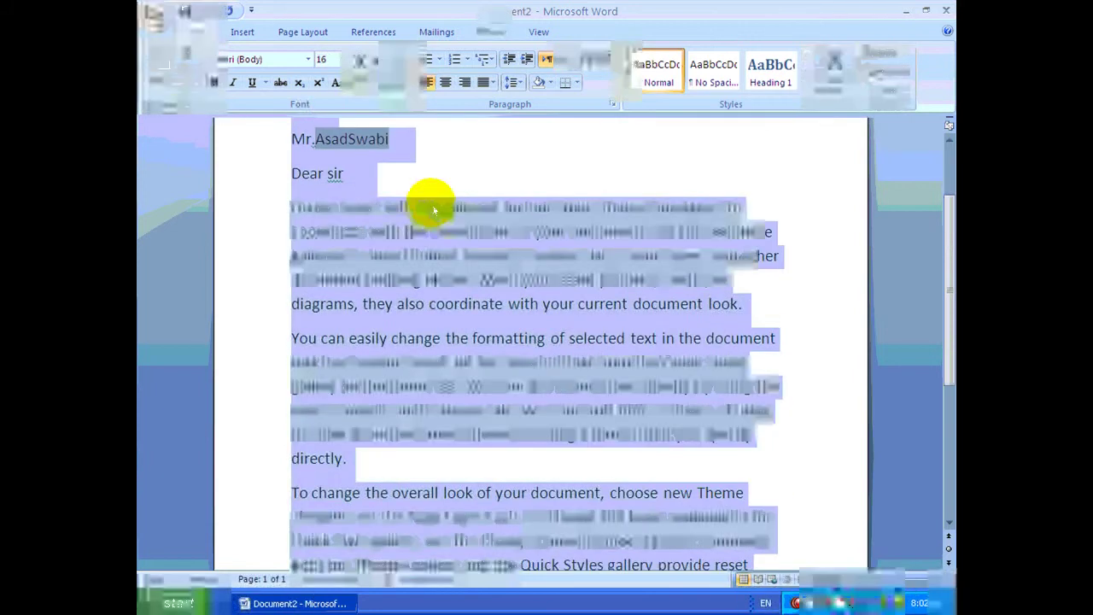
pyautogui.scroll(3, 598, 264)
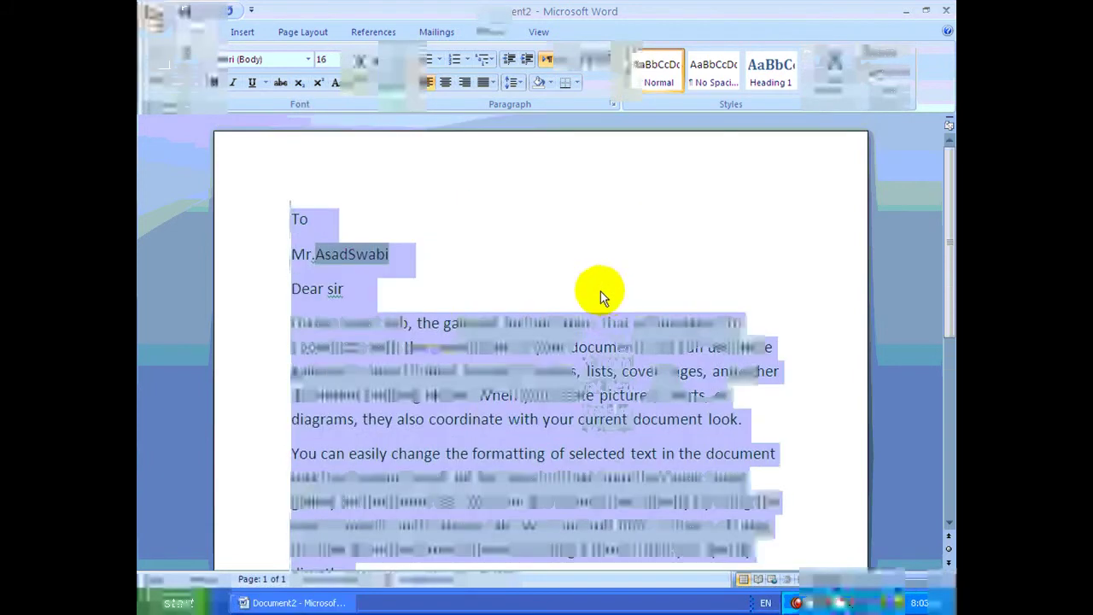
pyautogui.click(600, 296)
# - Delete the last body paragraph
pyautogui.scroll(-5, 649, 324)
pyautogui.scroll(-1, 632, 427)
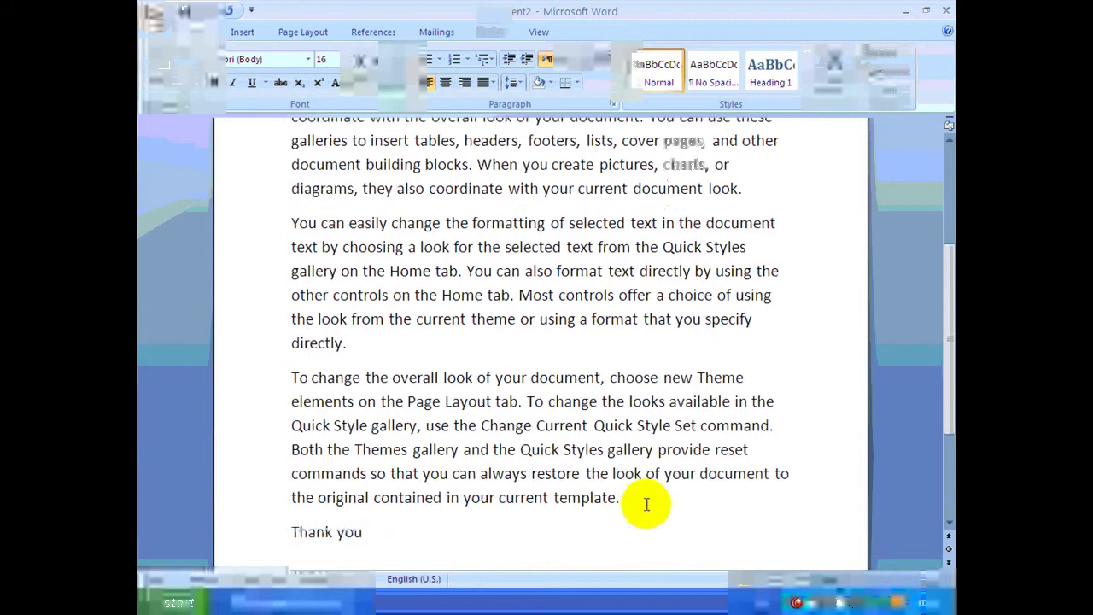
pyautogui.moveTo(642, 502)
pyautogui.mouseDown()
pyautogui.moveTo(337, 426)
pyautogui.moveTo(285, 378)
pyautogui.mouseUp()
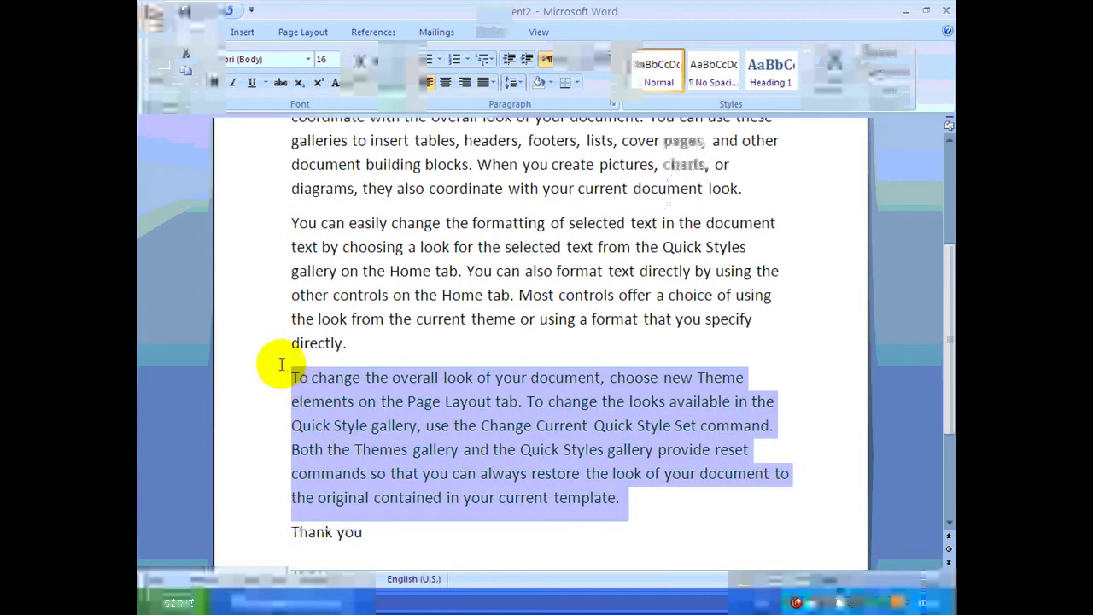
pyautogui.press('Delete')
# - Delete the second paragraph's closing words so it ends after 'a choice of using'
pyautogui.scroll(6, 459, 380)
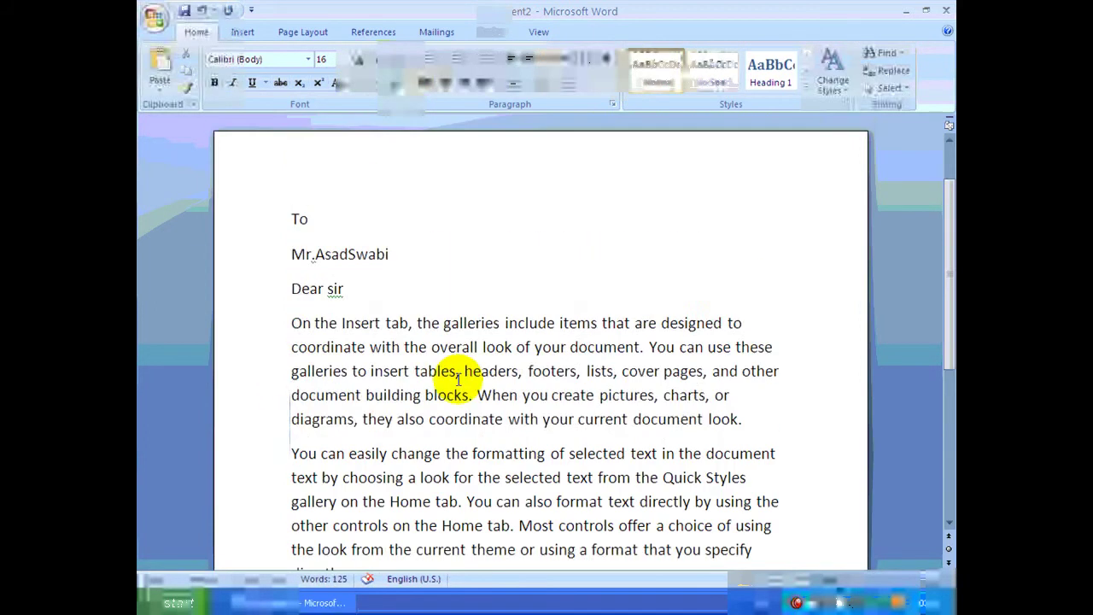
pyautogui.scroll(-2, 459, 380)
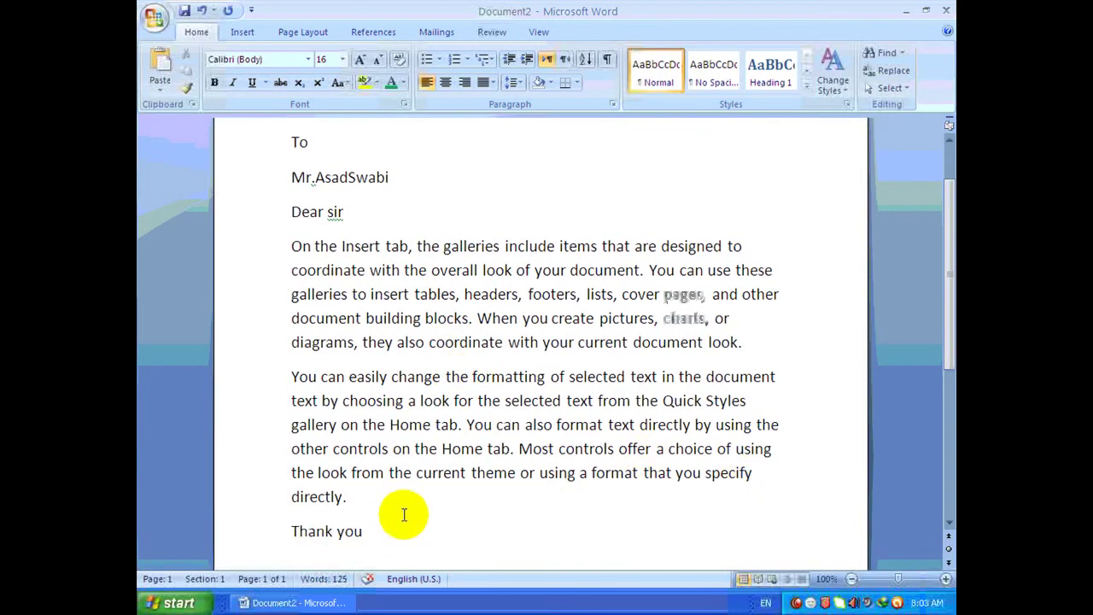
pyautogui.moveTo(347, 497); pyautogui.dragTo(270, 468)
pyautogui.press('Delete')
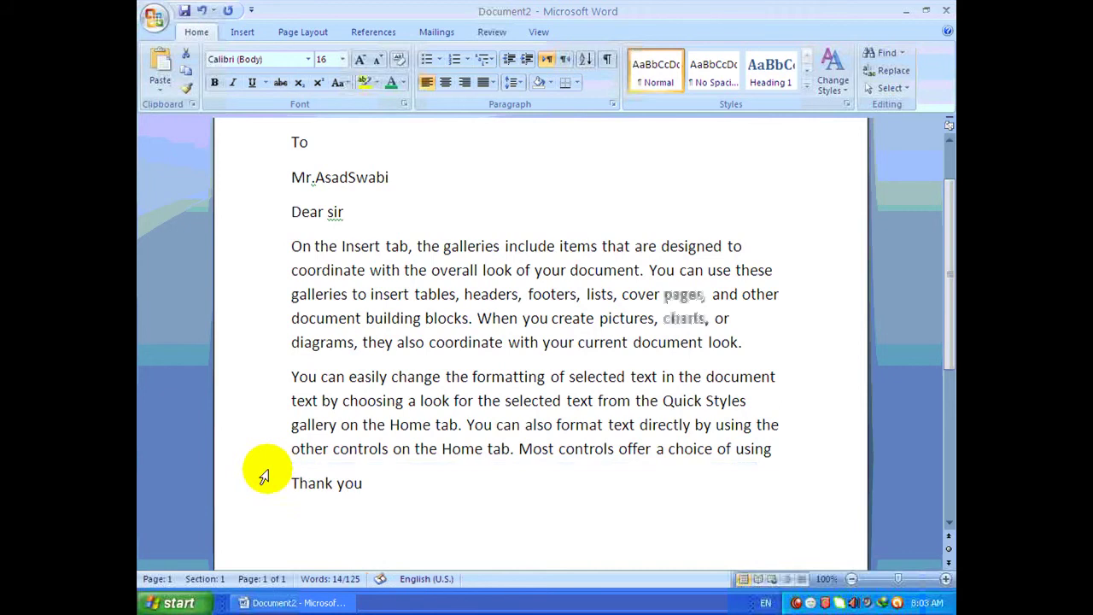
pyautogui.scroll(2, 892, 491)
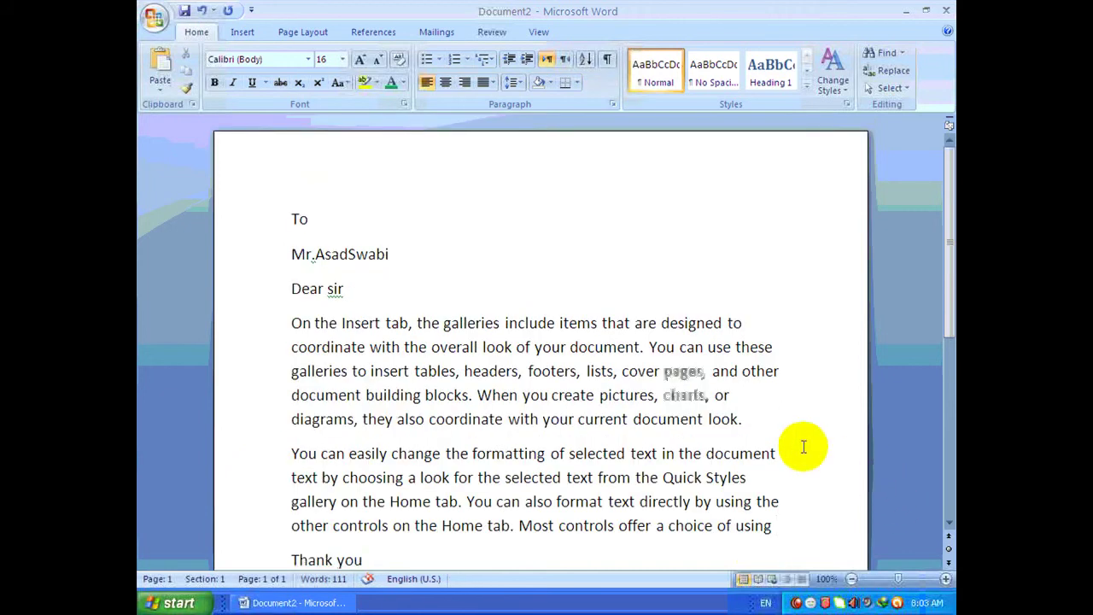
pyautogui.scroll(-1, 700, 427)
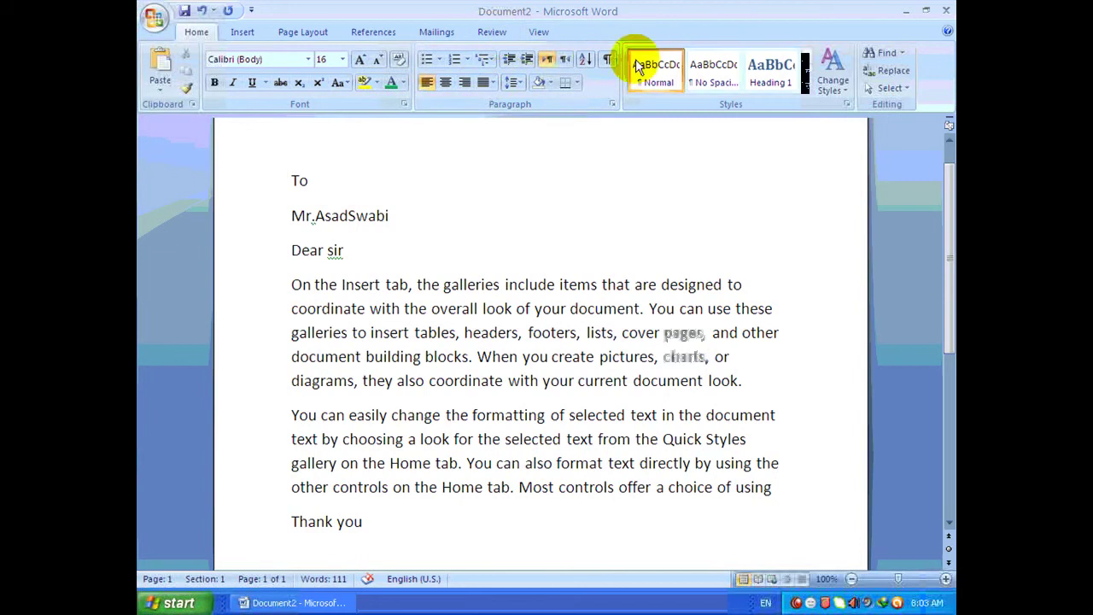
# - Break the merged «Address» onto its own line below the name, then preview an earlier record
pyautogui.click(434, 31)
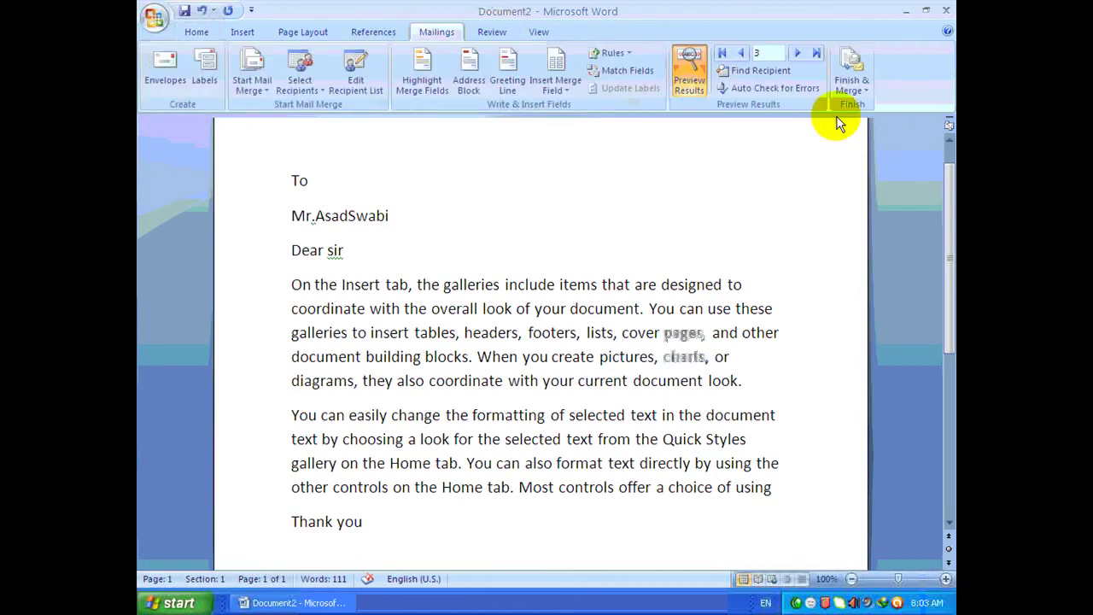
pyautogui.click(794, 55)
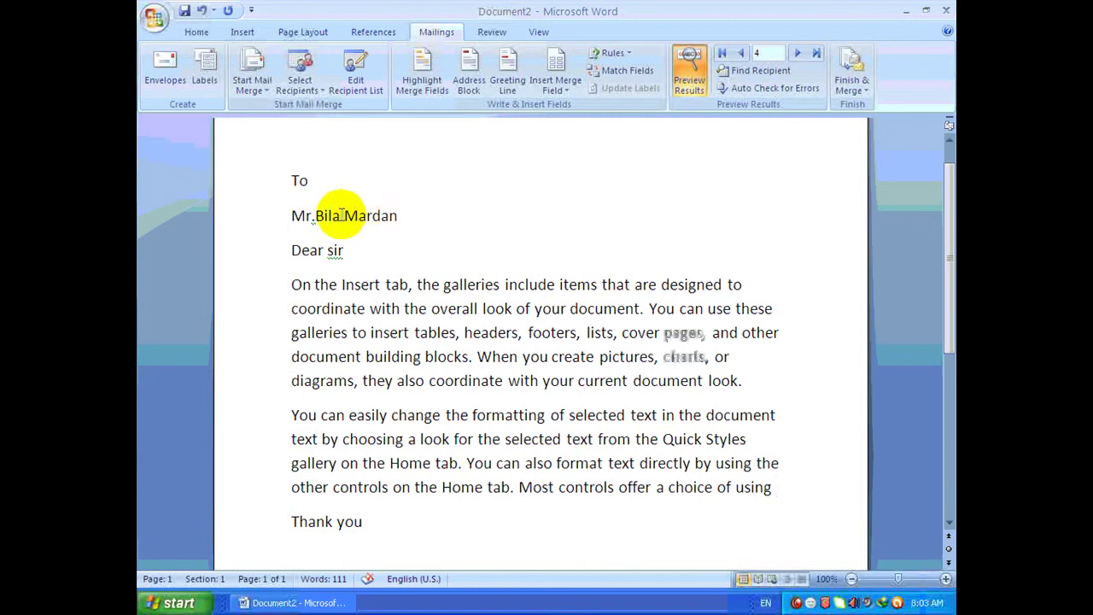
pyautogui.click(343, 215)
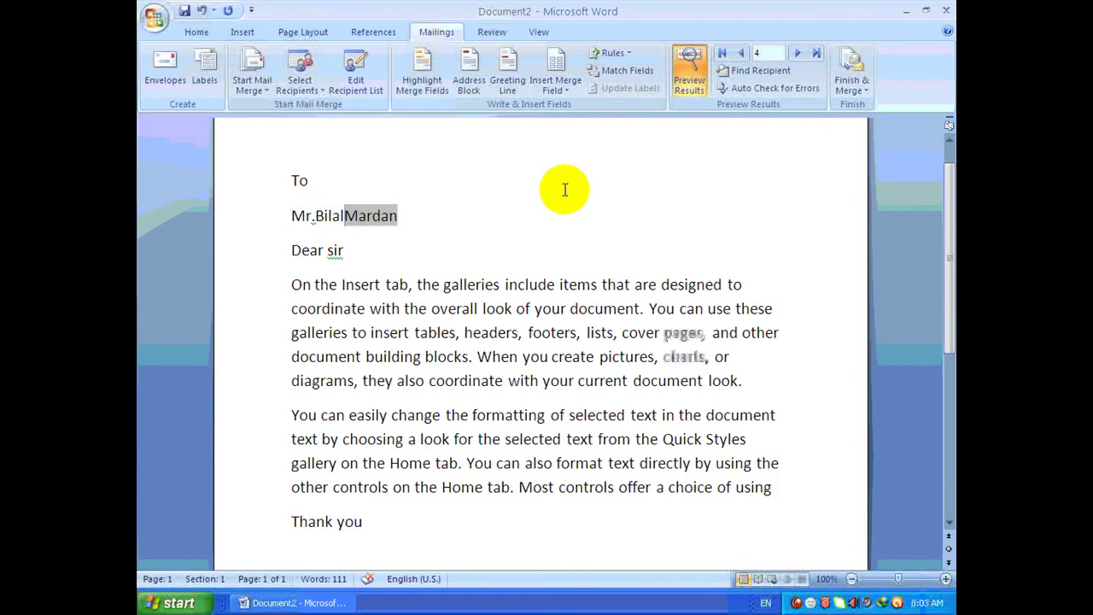
pyautogui.press('Return')
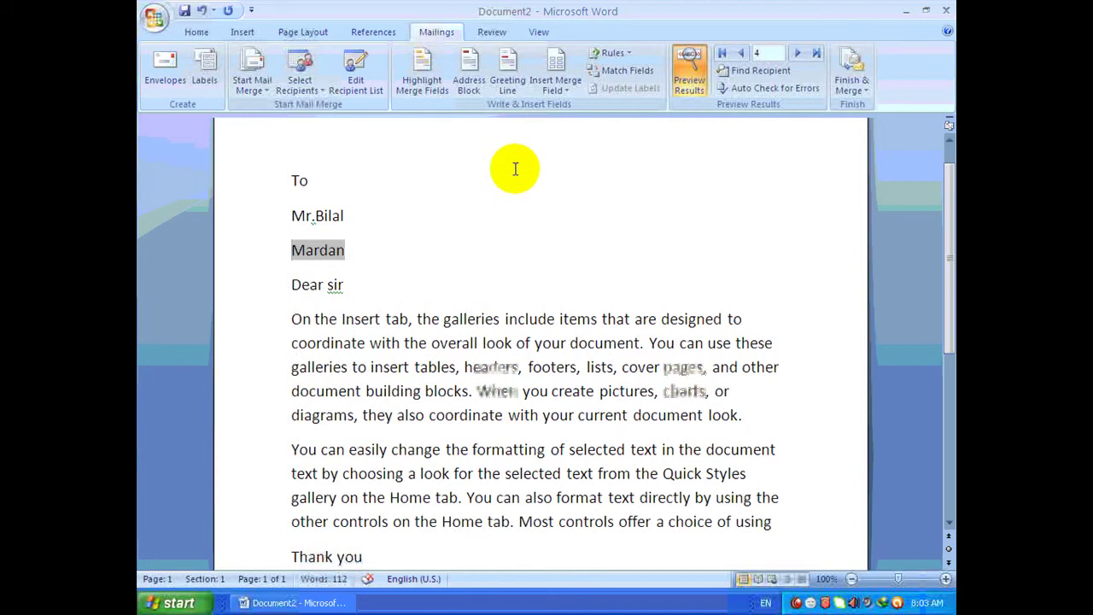
pyautogui.click(464, 181)
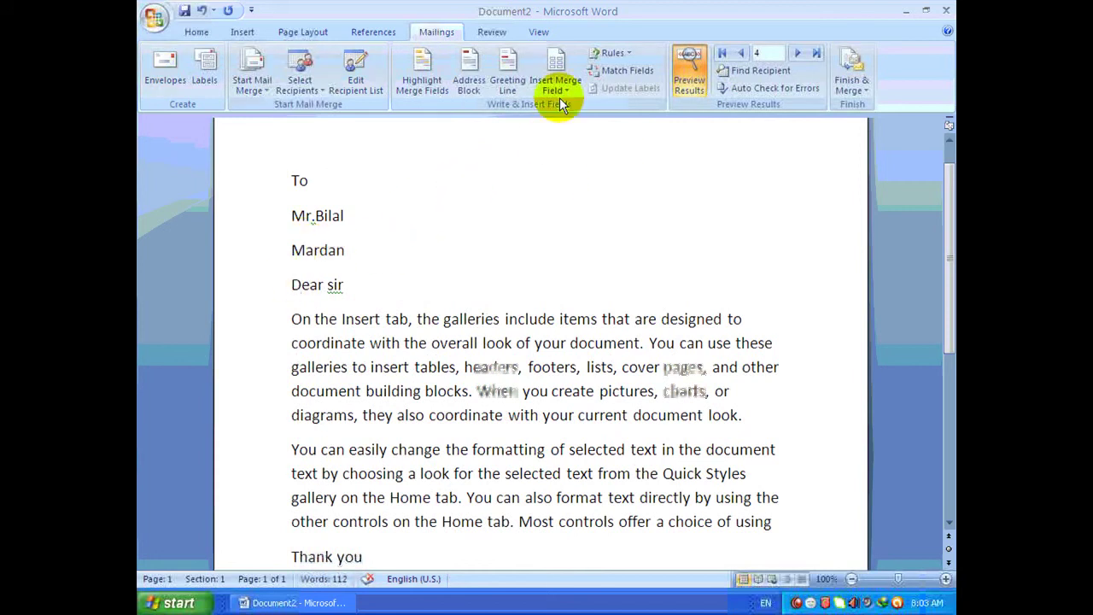
pyautogui.click(743, 55)
# - Step through recipients 1 to 4, checking each letter's merged name and address fields
pyautogui.click(742, 54)
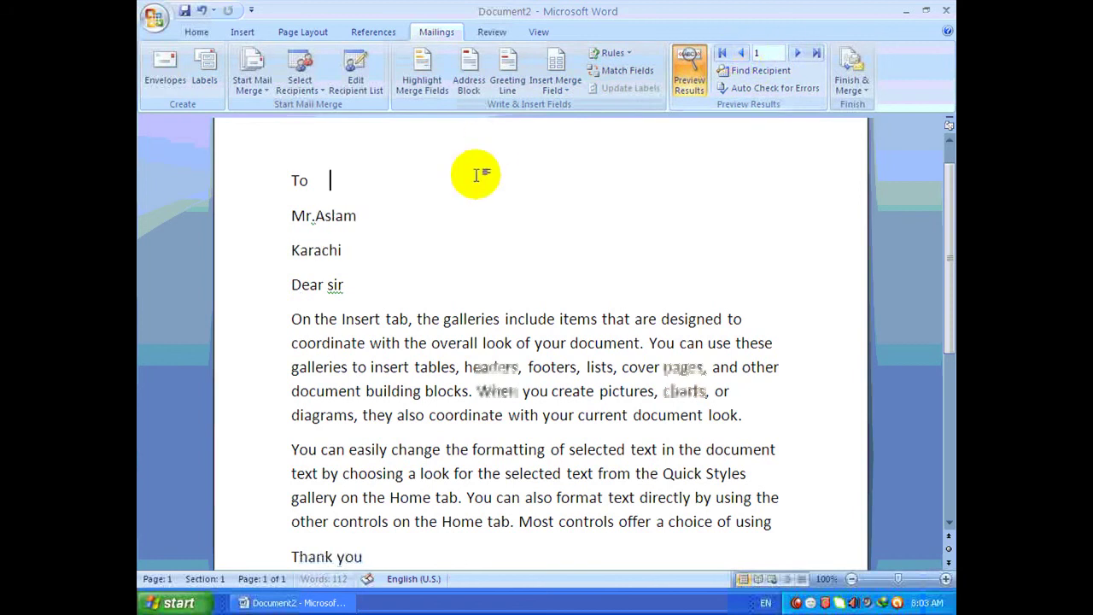
pyautogui.moveTo(347, 250); pyautogui.dragTo(284, 249)
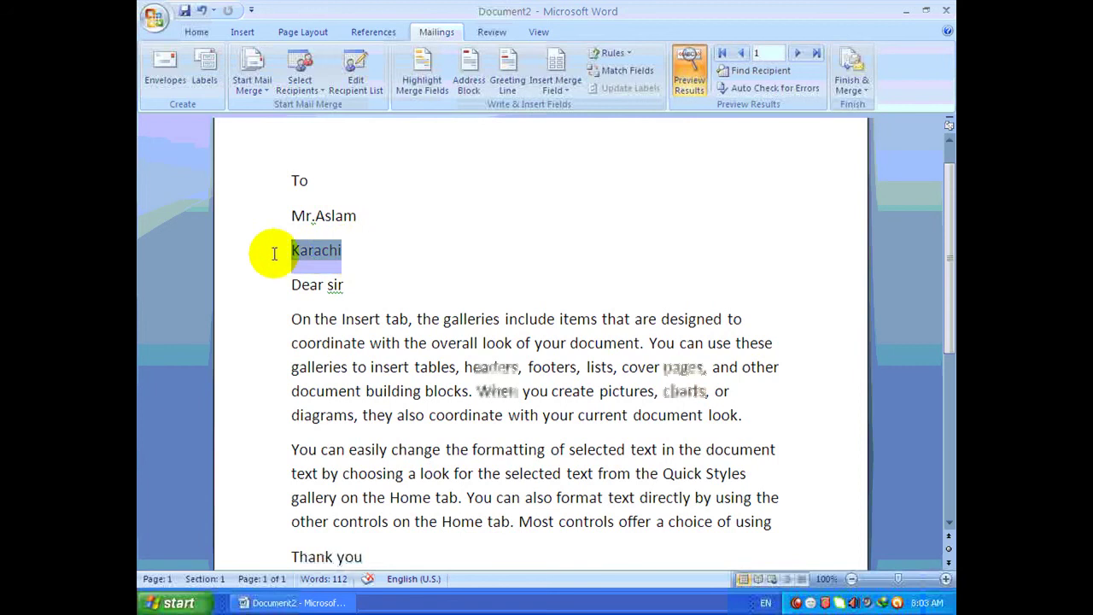
pyautogui.click(413, 248)
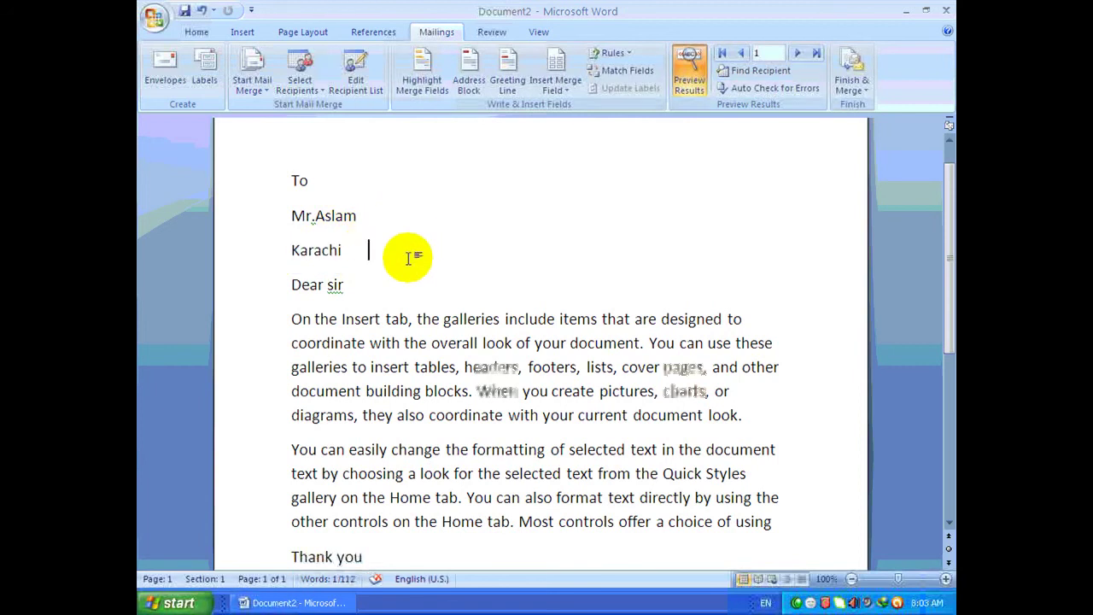
pyautogui.doubleClick(334, 215)
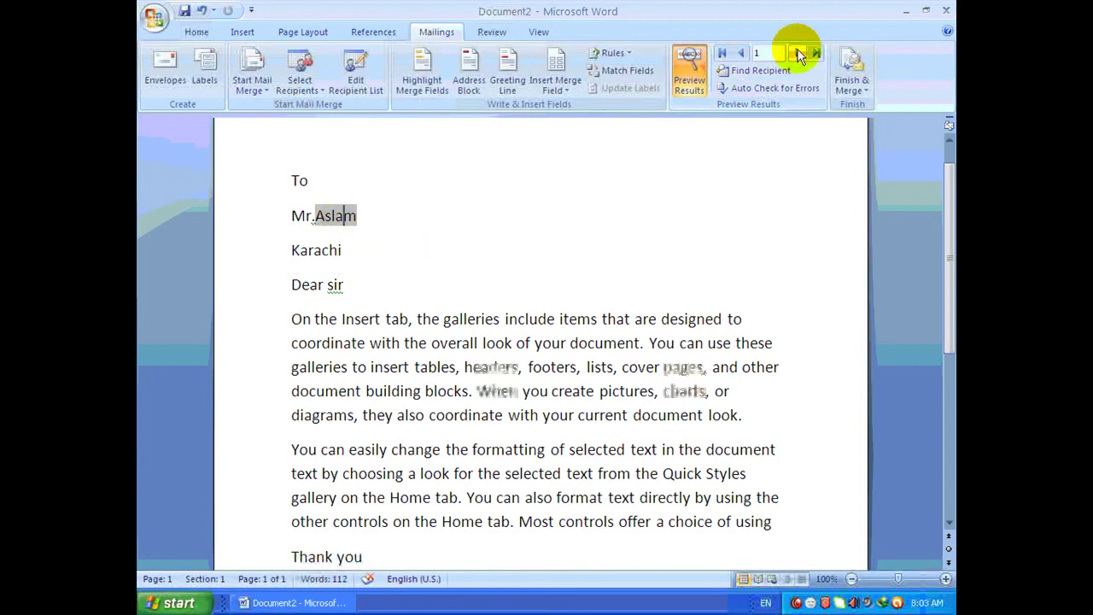
pyautogui.click(797, 53)
pyautogui.click(331, 249)
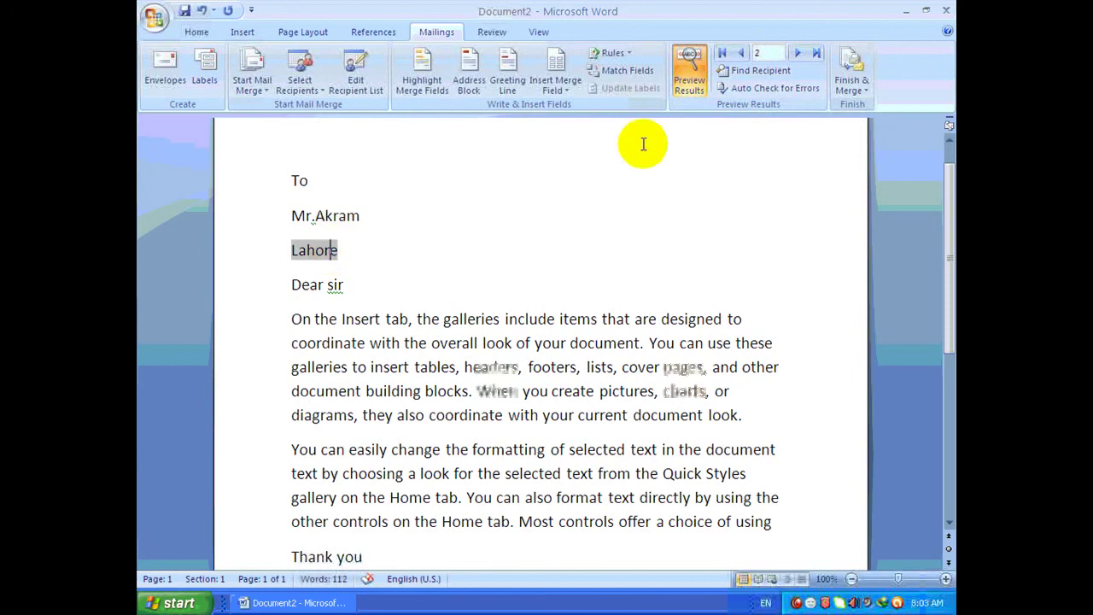
pyautogui.click(798, 53)
pyautogui.click(333, 215)
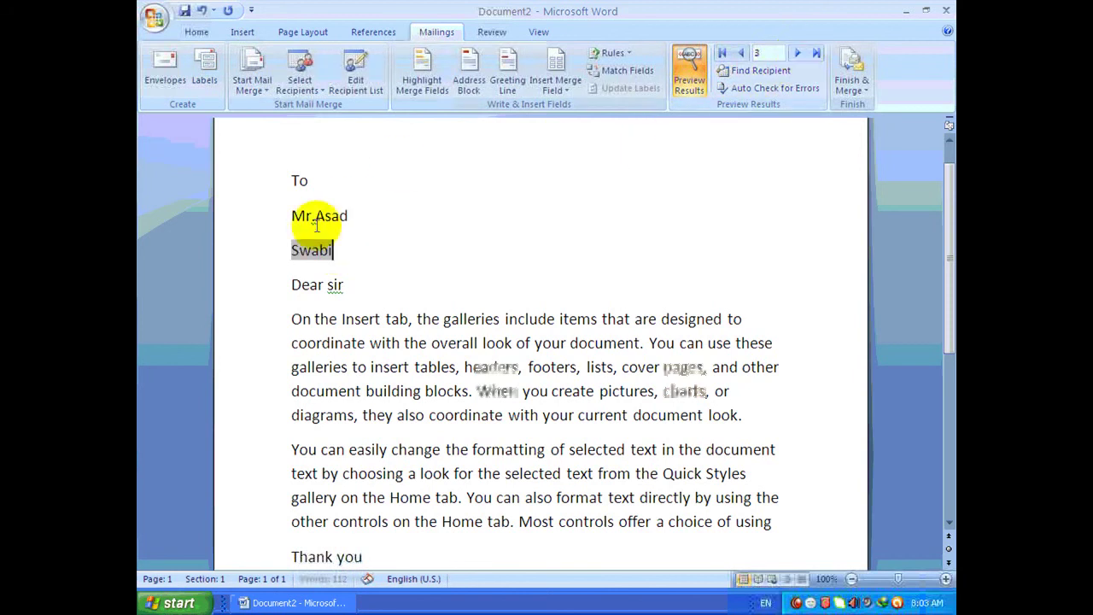
pyautogui.click(308, 249)
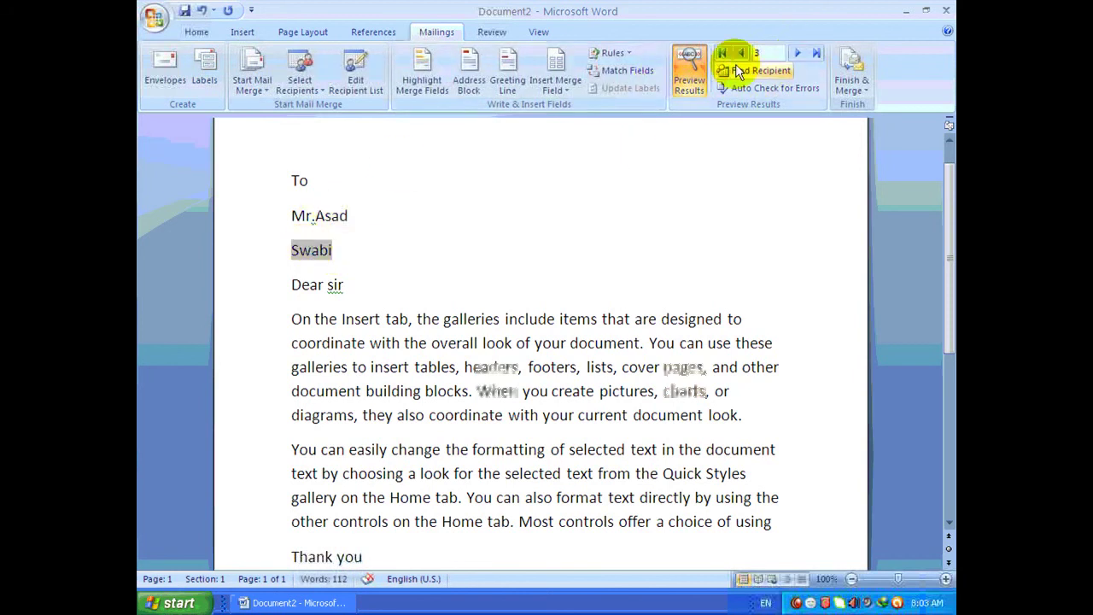
pyautogui.click(797, 53)
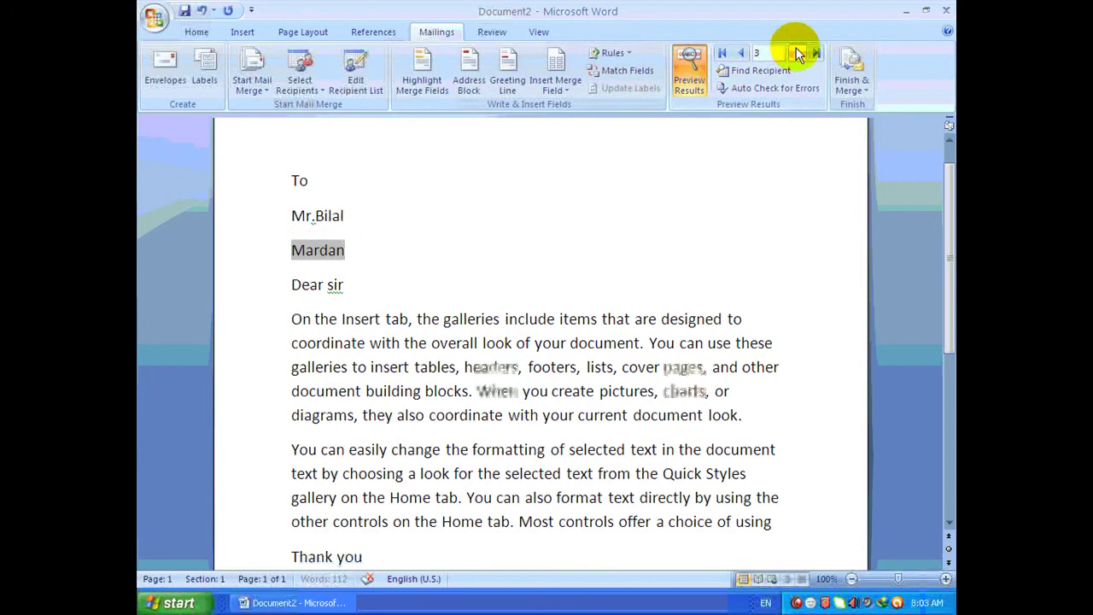
pyautogui.click(325, 215)
pyautogui.click(316, 250)
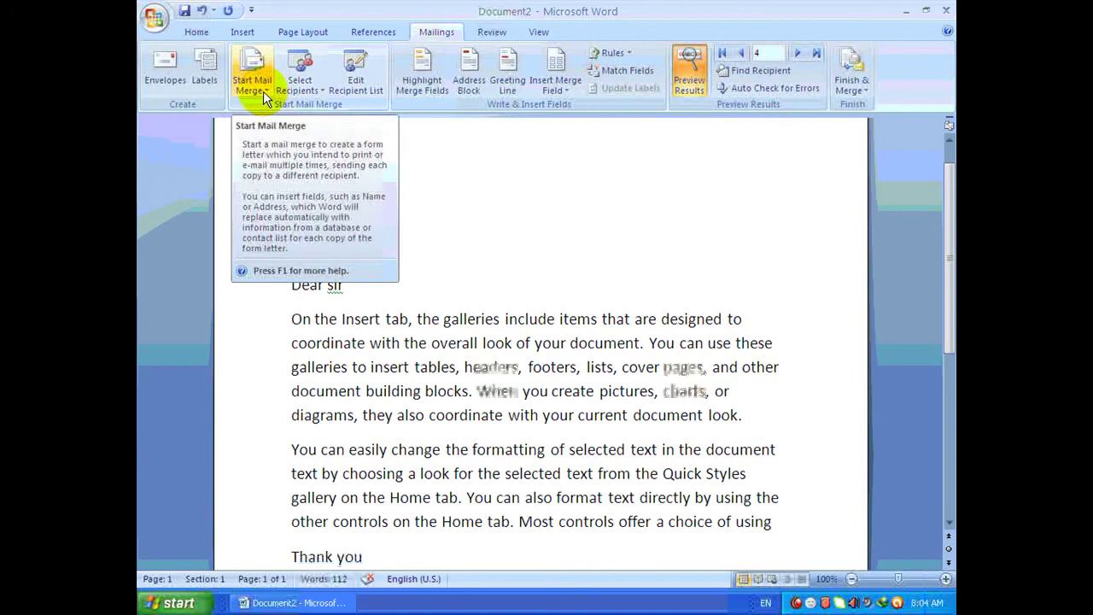
# - Return to the first recipient, re-preview records 2 through 4, and bring up the merge field list
pyautogui.click(743, 229)
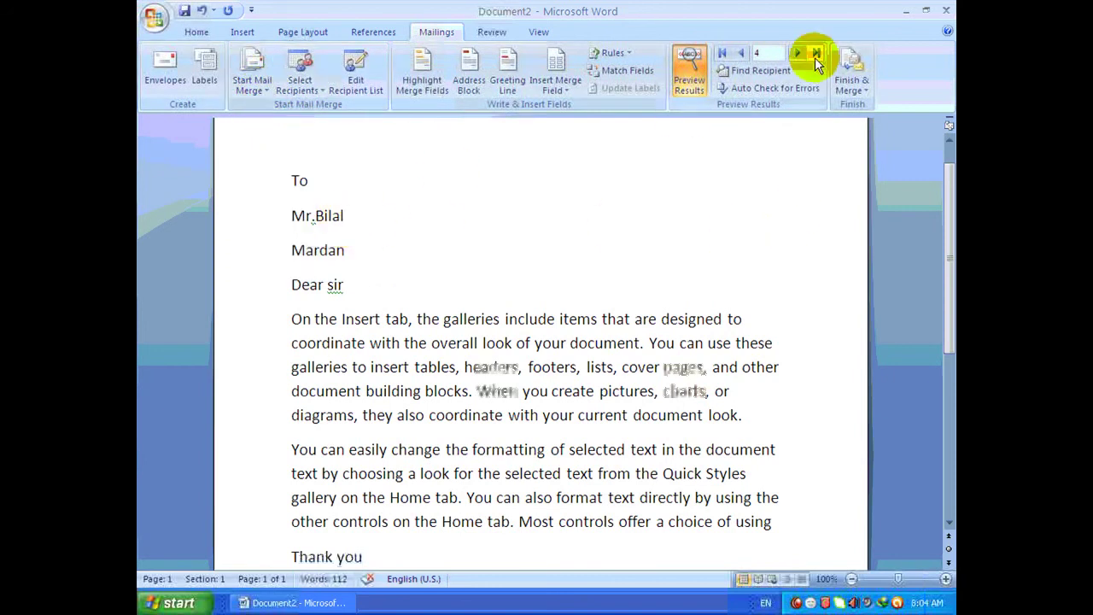
pyautogui.click(739, 54)
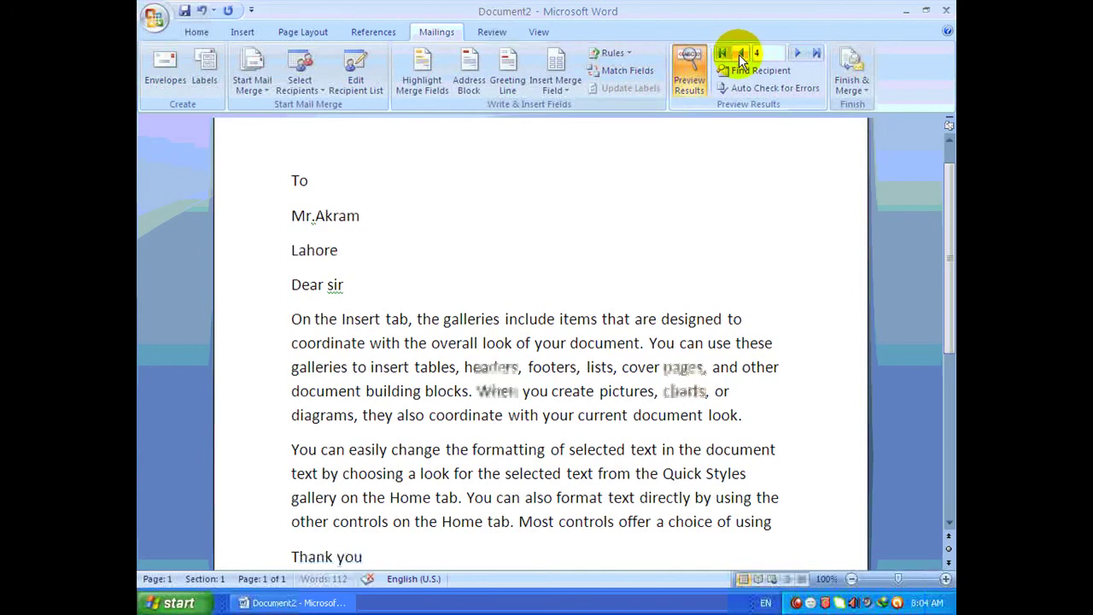
pyautogui.click(739, 54)
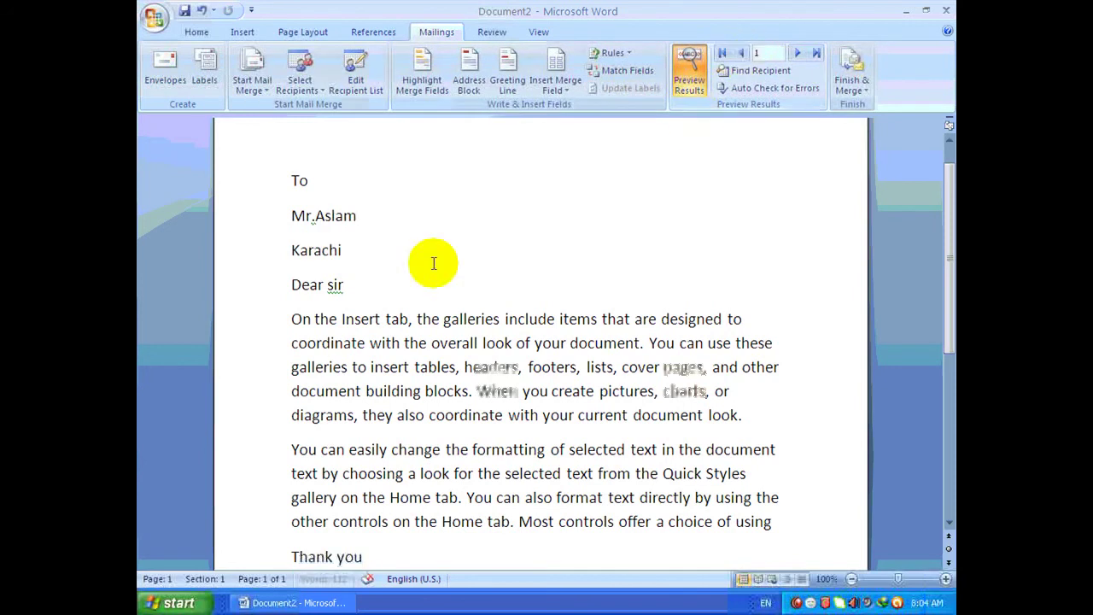
pyautogui.scroll(-1, 369, 248)
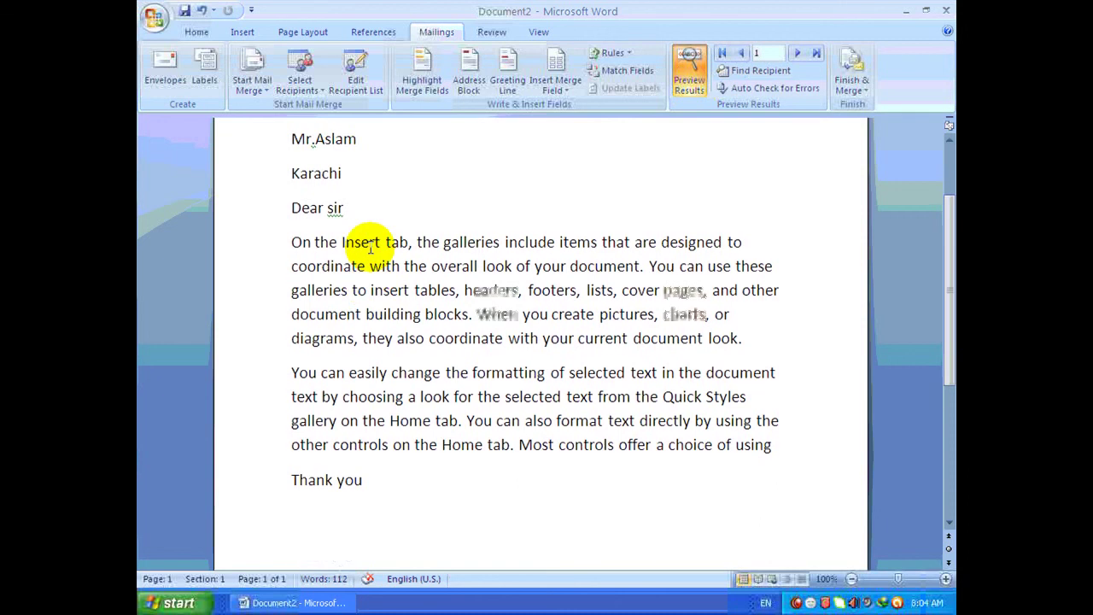
pyautogui.scroll(1, 343, 206)
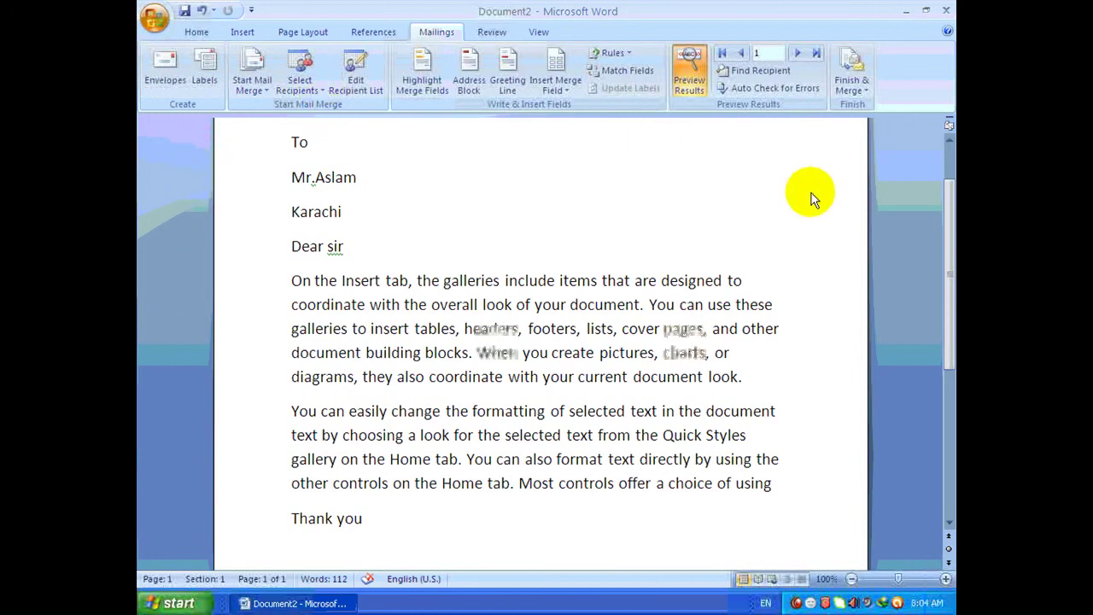
pyautogui.click(798, 54)
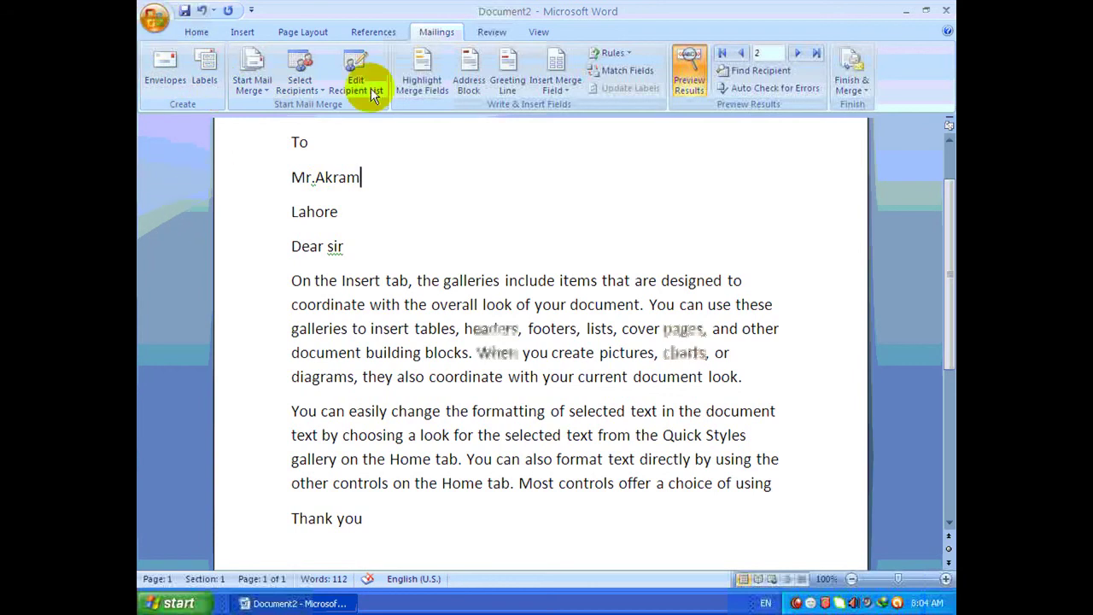
pyautogui.click(799, 52)
pyautogui.click(799, 52)
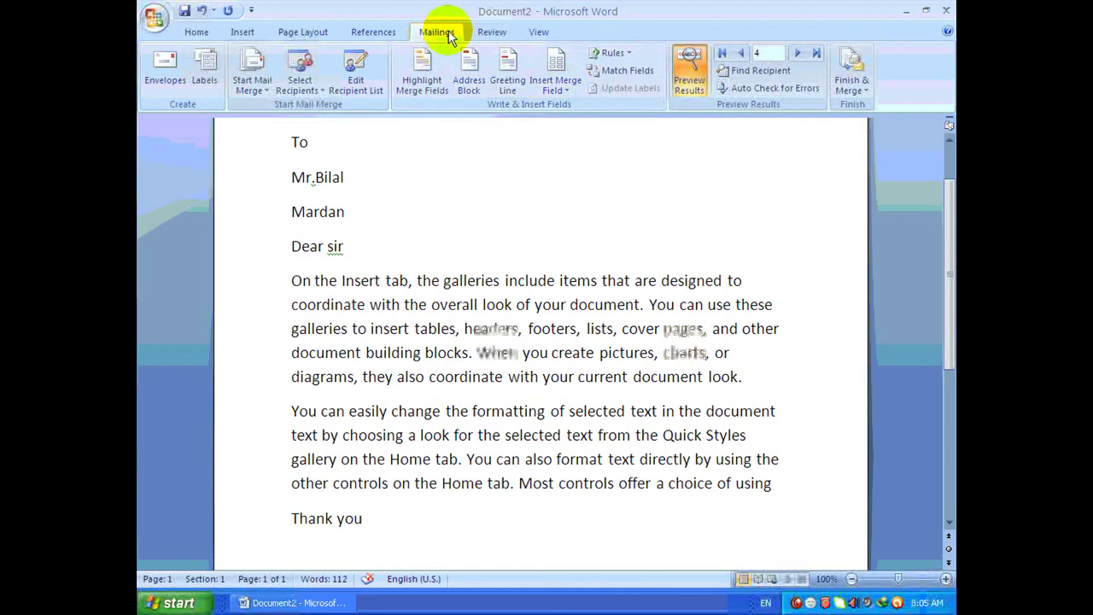
pyautogui.scroll(1, 541, 157)
pyautogui.scroll(-1, 543, 159)
pyautogui.scroll(1, 544, 160)
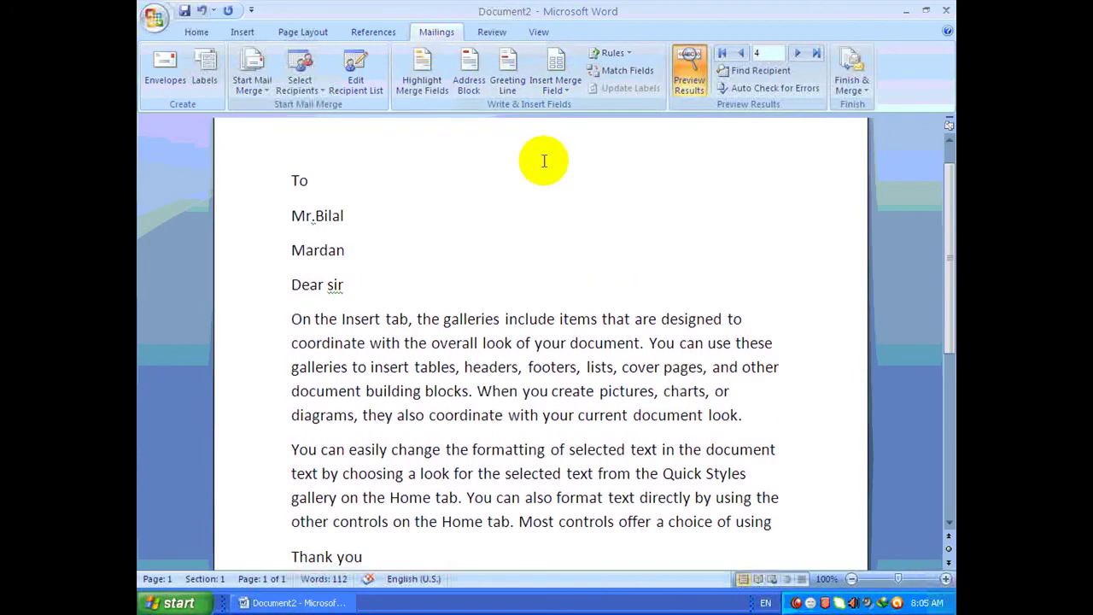
pyautogui.scroll(-1, 548, 159)
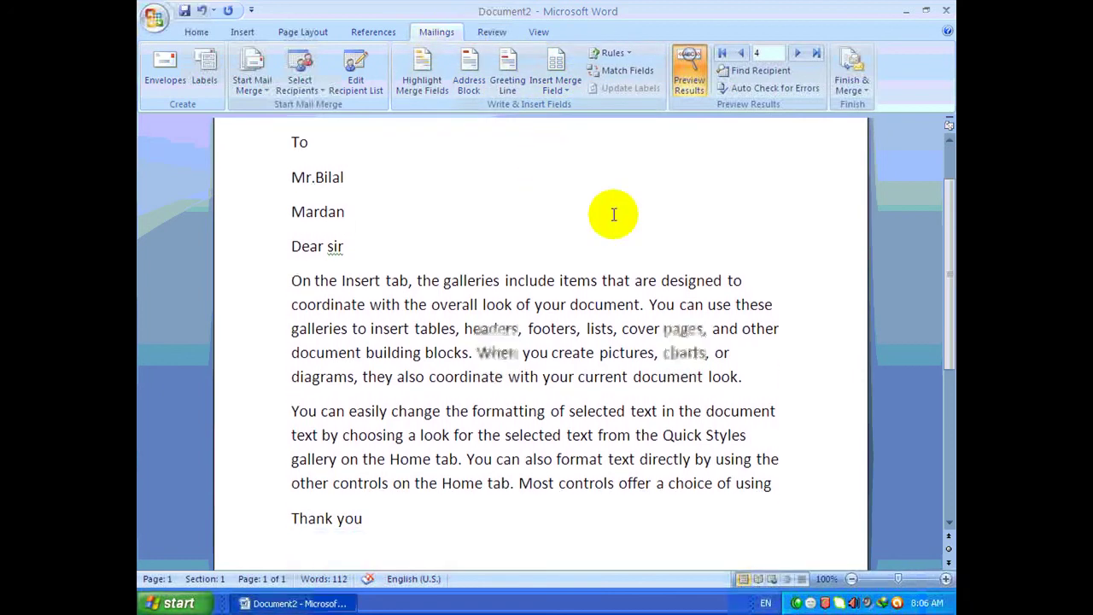
pyautogui.click(570, 91)
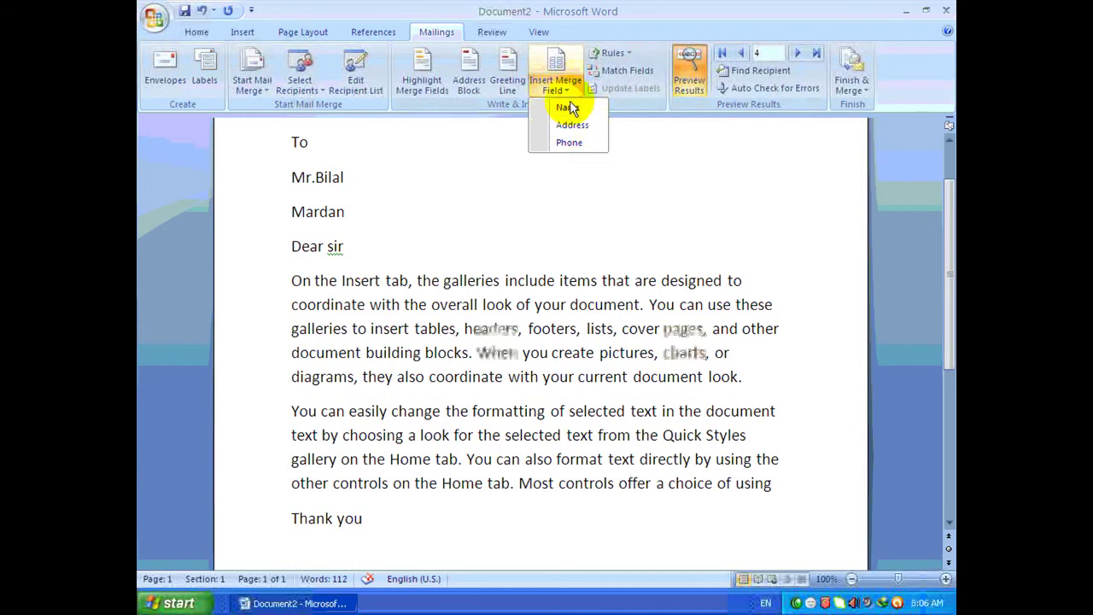
# - Insert the Phone merge field after the name and put it on its own line
pyautogui.click(649, 197)
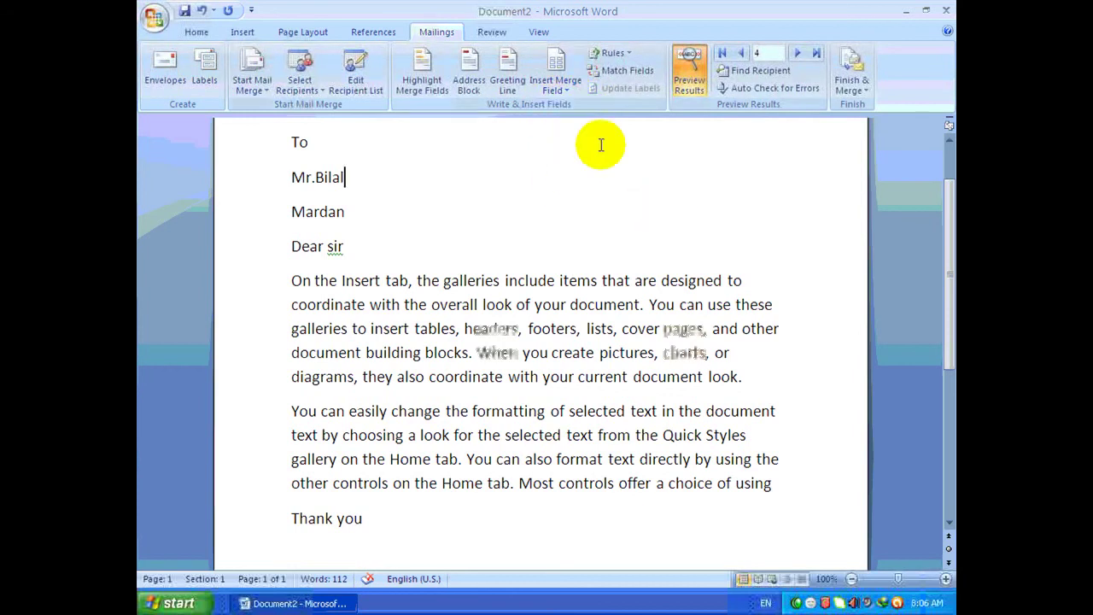
pyautogui.click(566, 88)
pyautogui.click(584, 143)
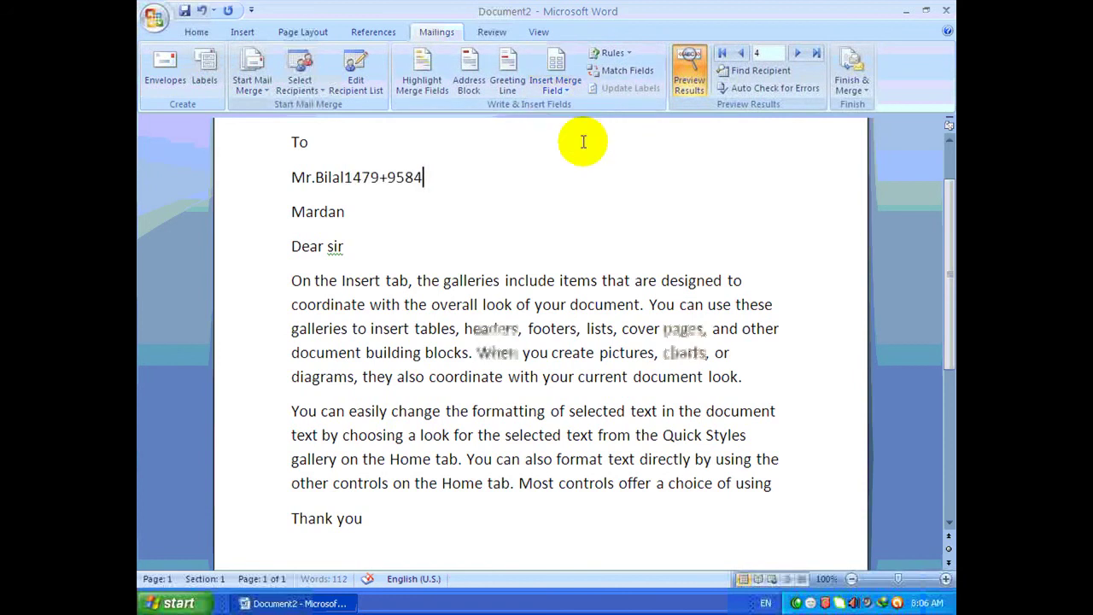
pyautogui.click(347, 176)
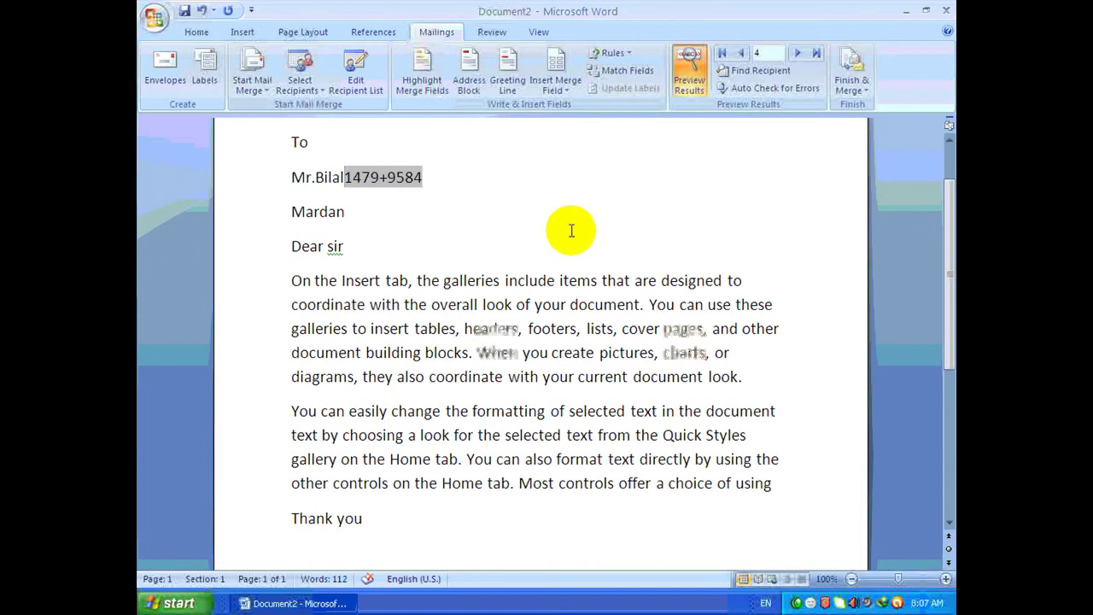
pyautogui.press('Return')
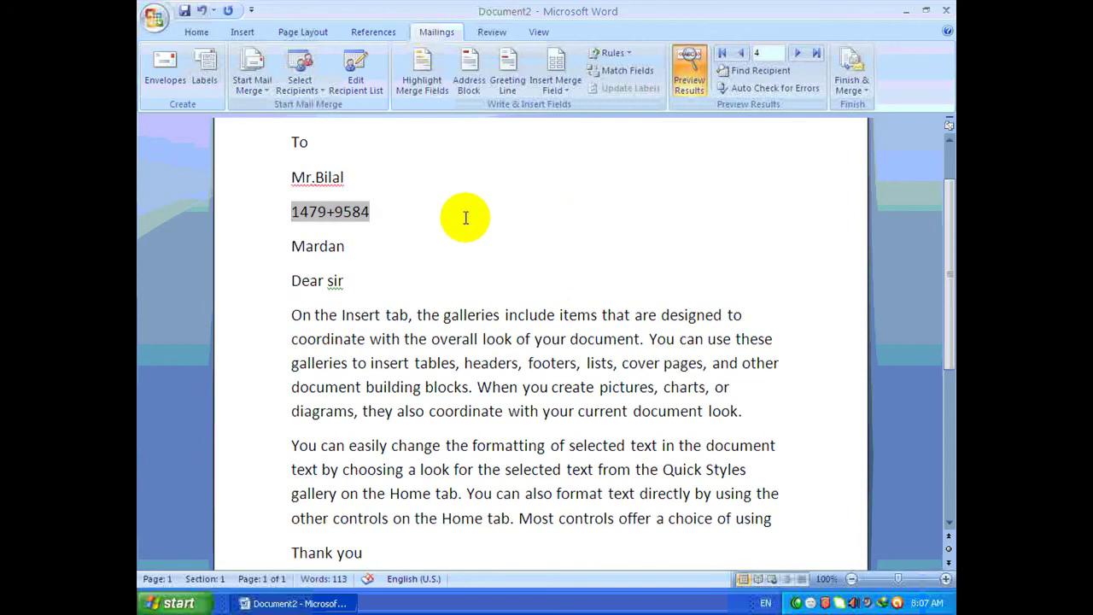
pyautogui.click(464, 214)
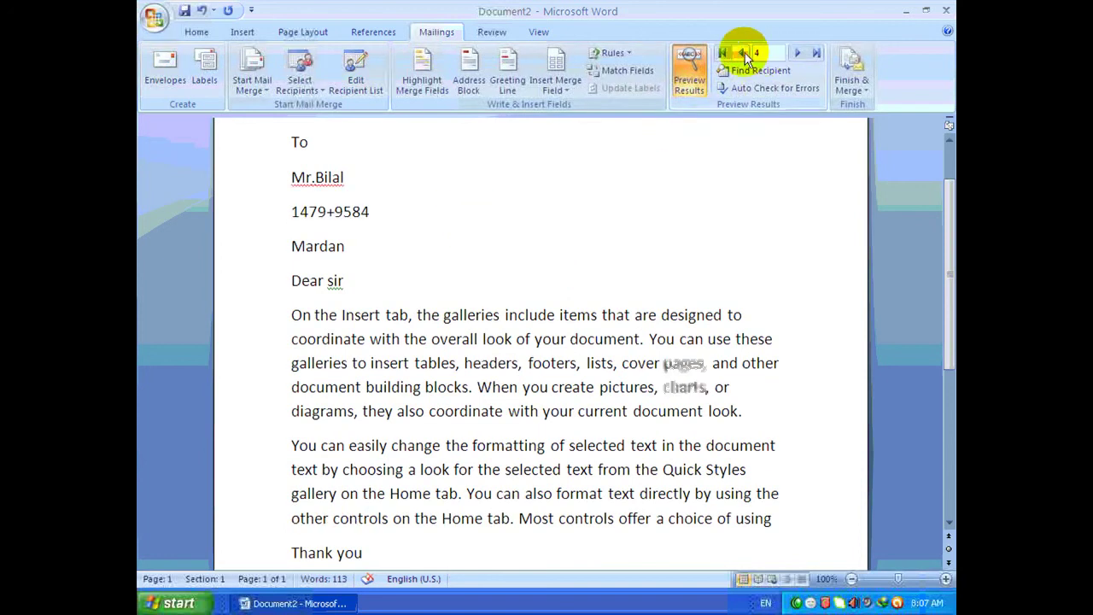
# - Preview the first and second recipients' letters, checking the merged phone and address fields
pyautogui.click(742, 53)
pyautogui.click(742, 53)
pyautogui.click(742, 53)
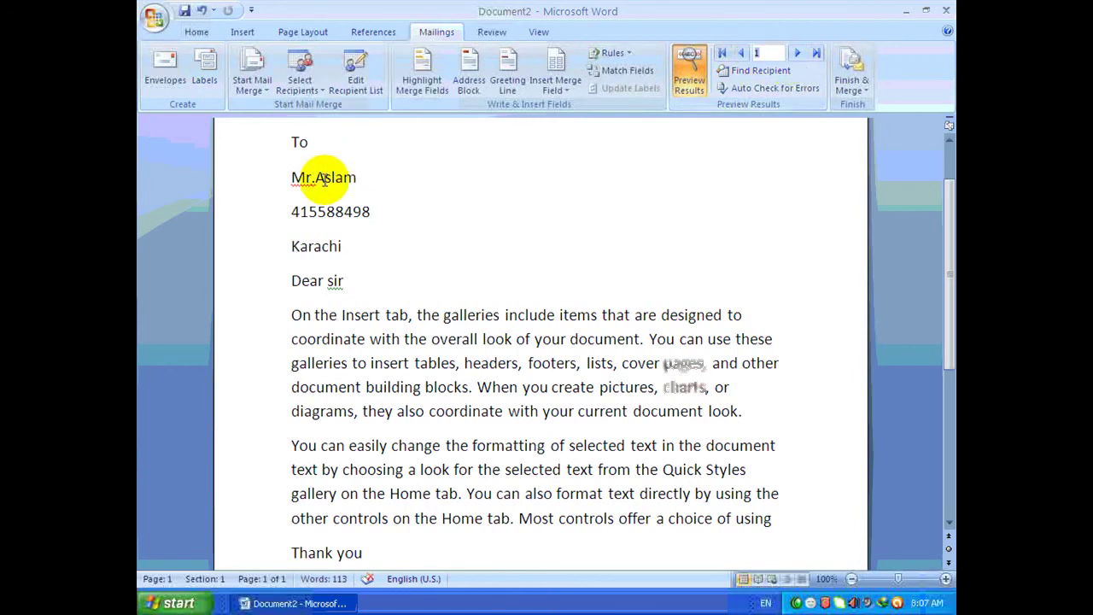
pyautogui.click(327, 210)
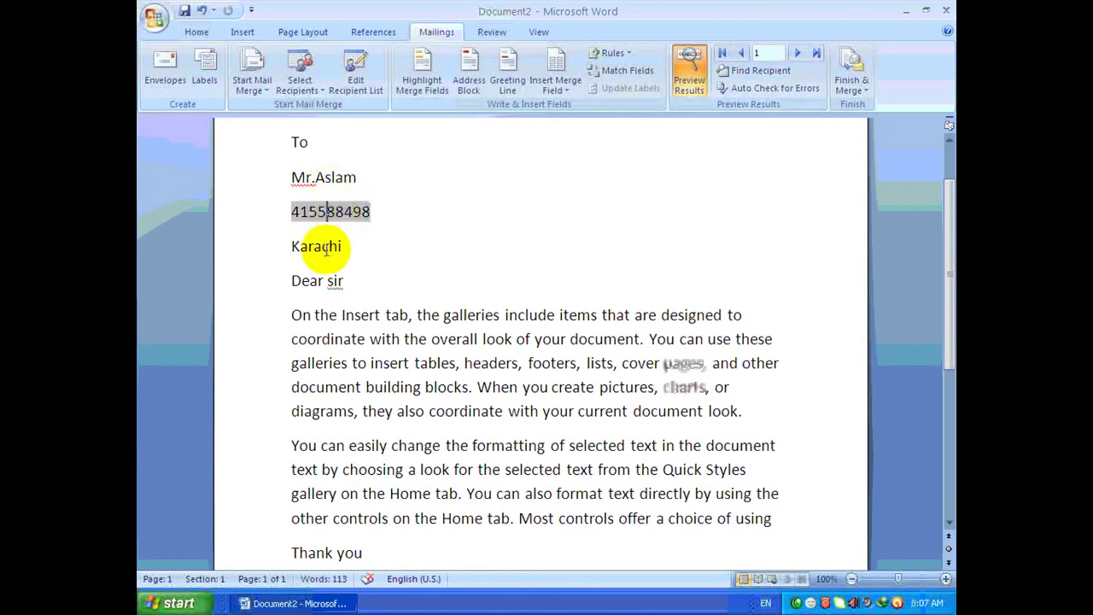
pyautogui.click(333, 246)
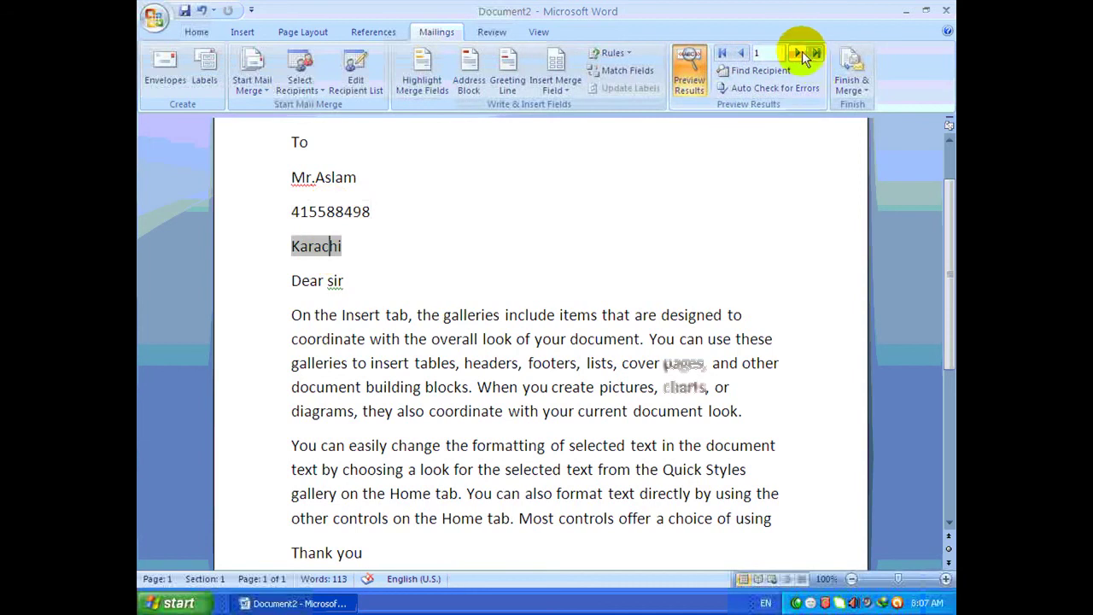
pyautogui.click(805, 51)
pyautogui.click(363, 152)
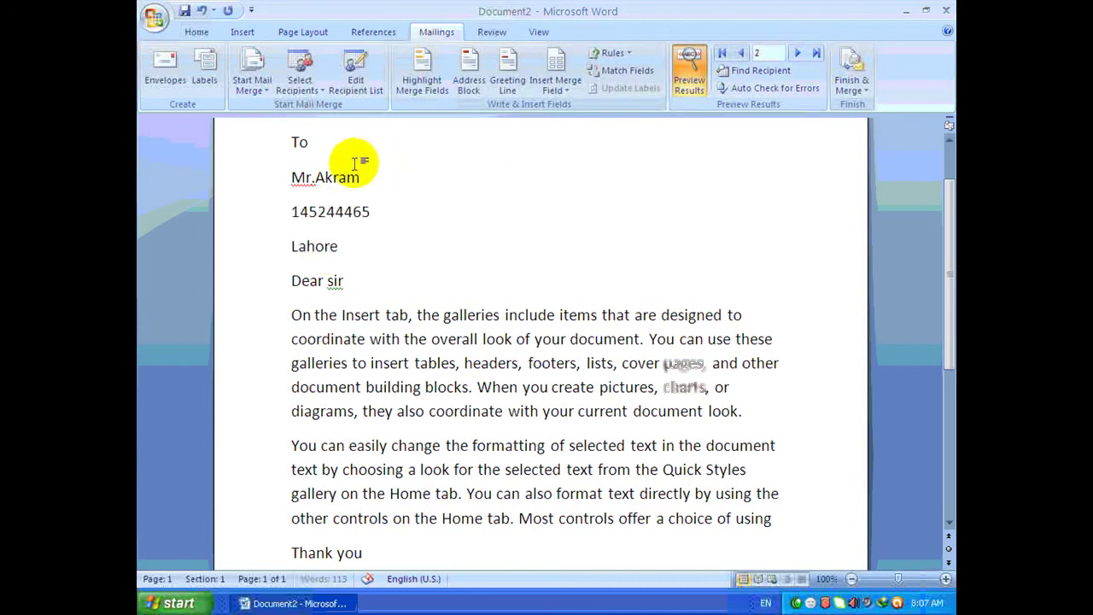
pyautogui.click(337, 214)
pyautogui.click(329, 246)
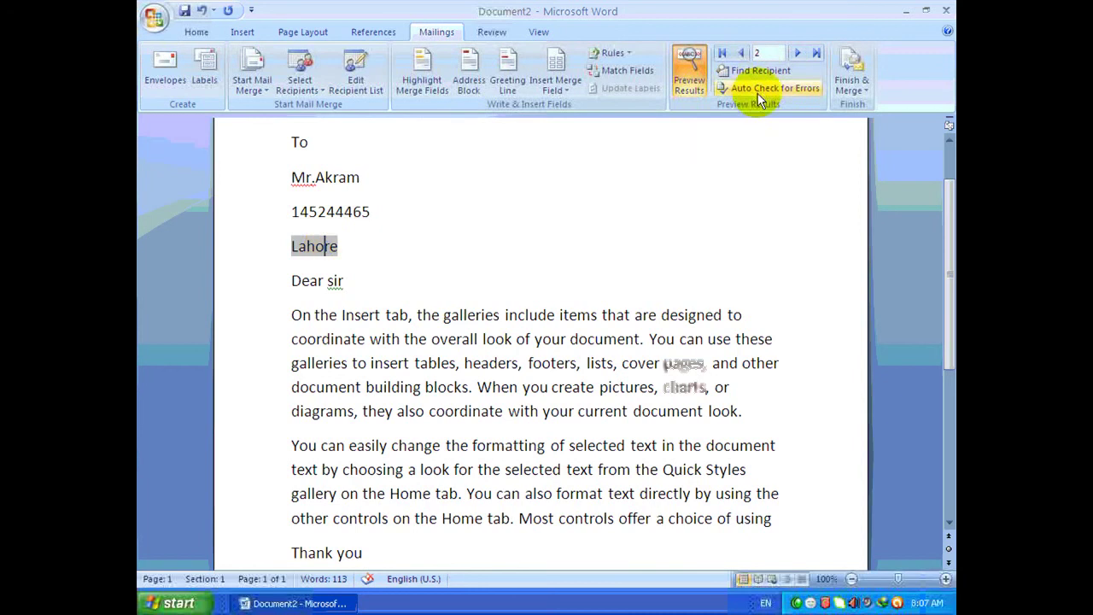
# - Preview the third recipient's letter, checking name, phone and address, then show the merge field list
pyautogui.click(795, 52)
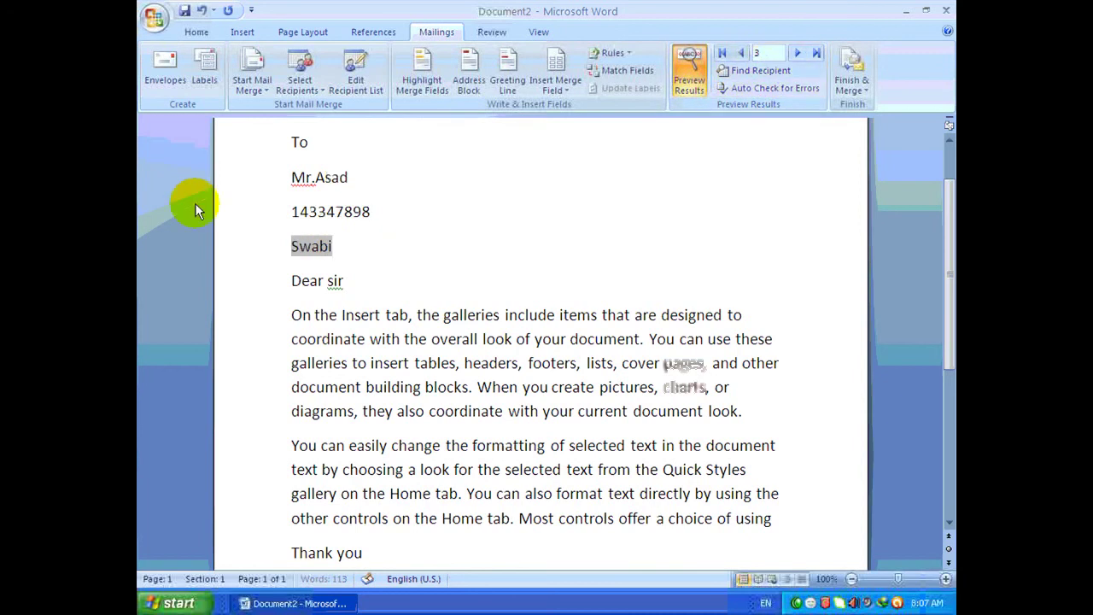
pyautogui.click(329, 212)
pyautogui.click(325, 178)
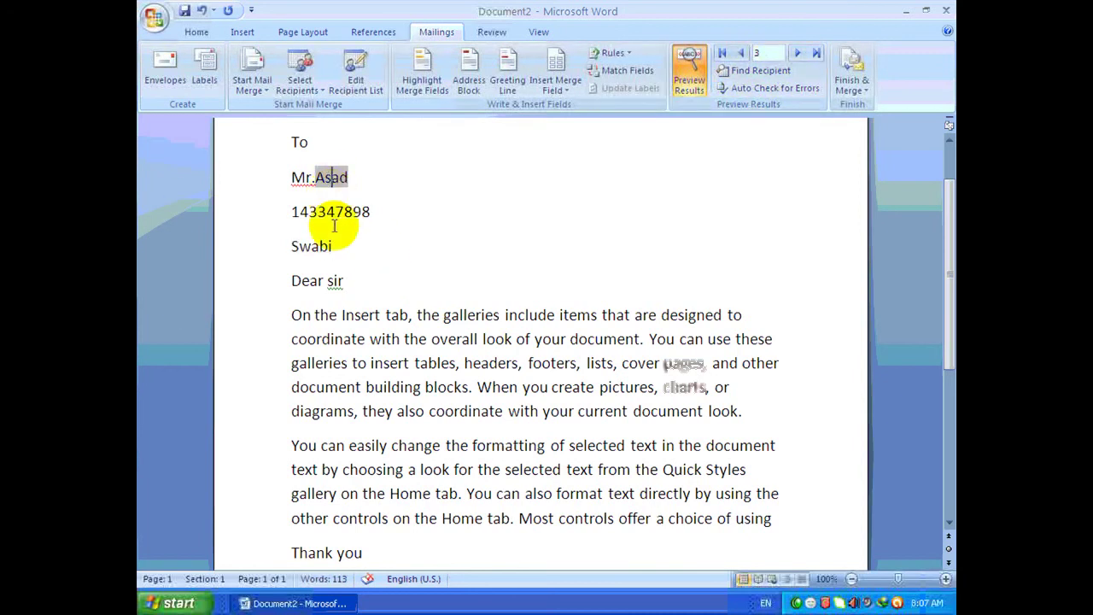
pyautogui.click(327, 212)
pyautogui.click(290, 247)
pyautogui.click(504, 253)
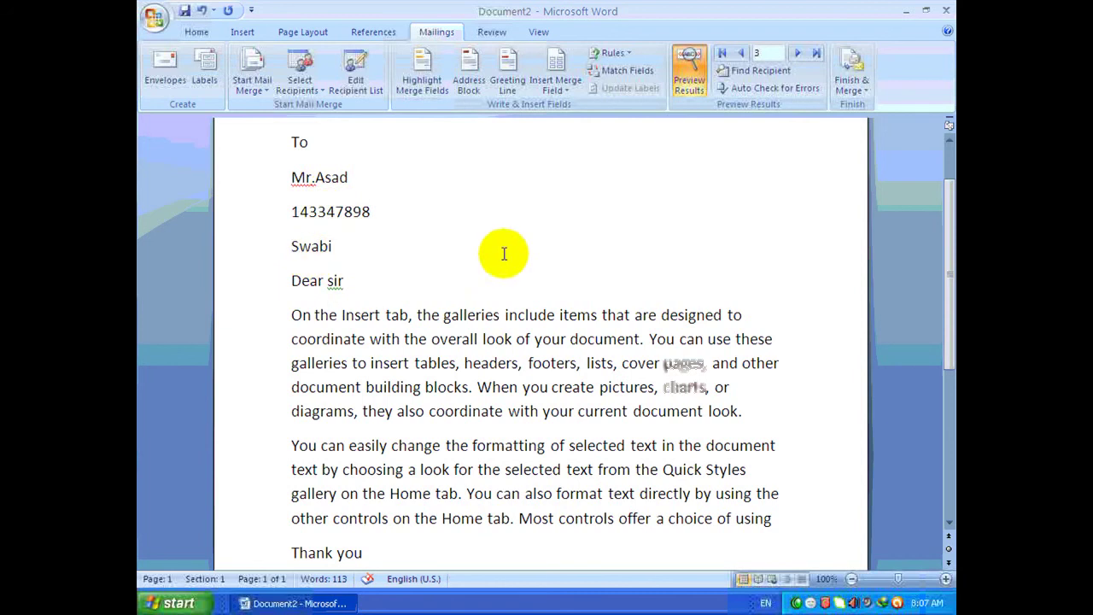
pyautogui.click(567, 90)
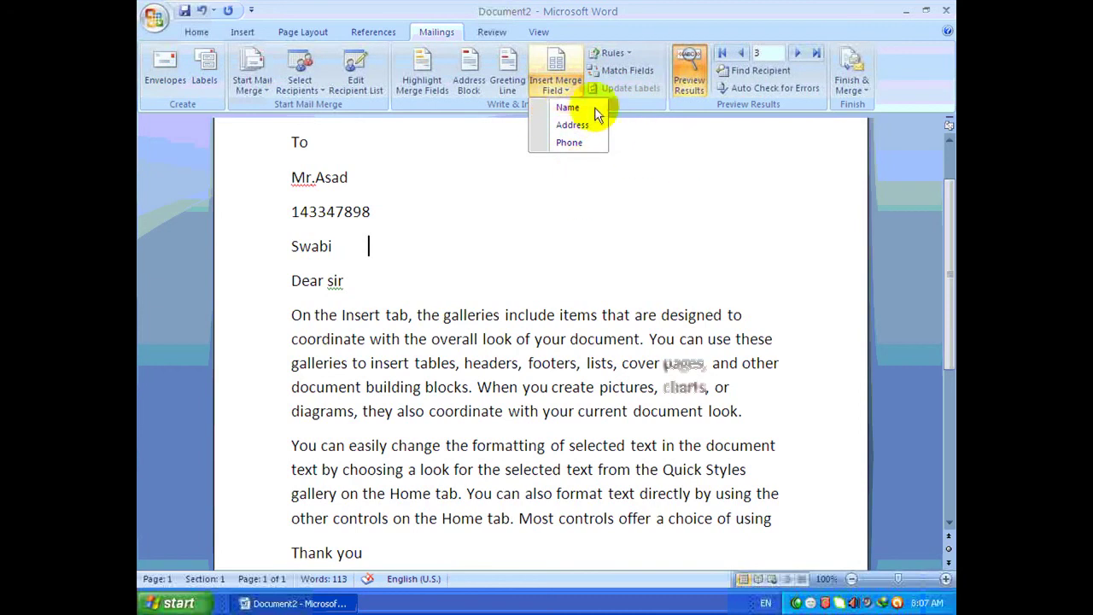
pyautogui.click(569, 93)
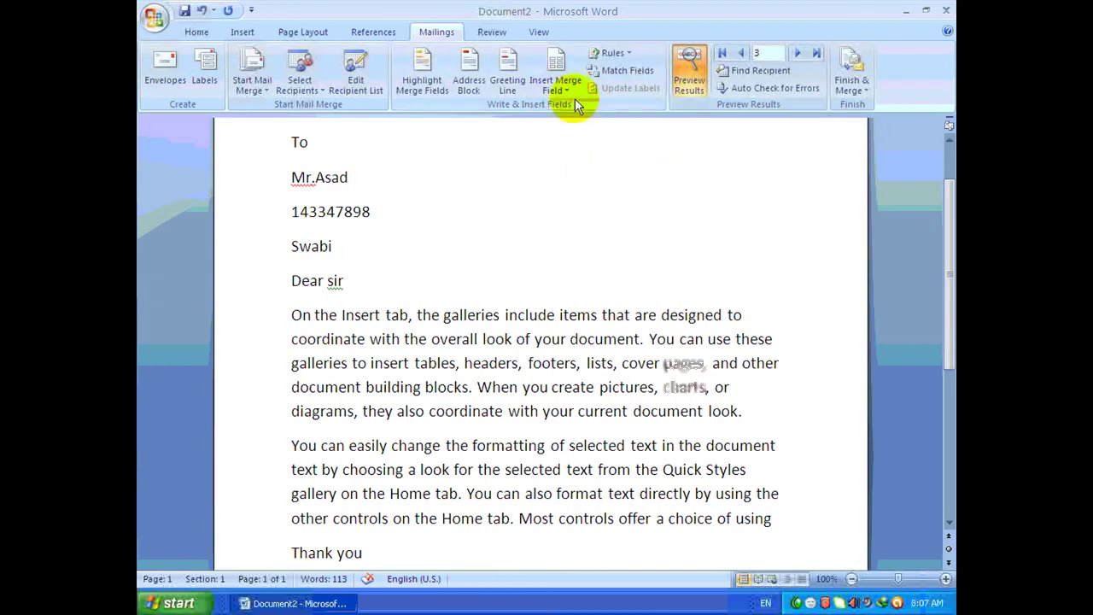
pyautogui.click(572, 91)
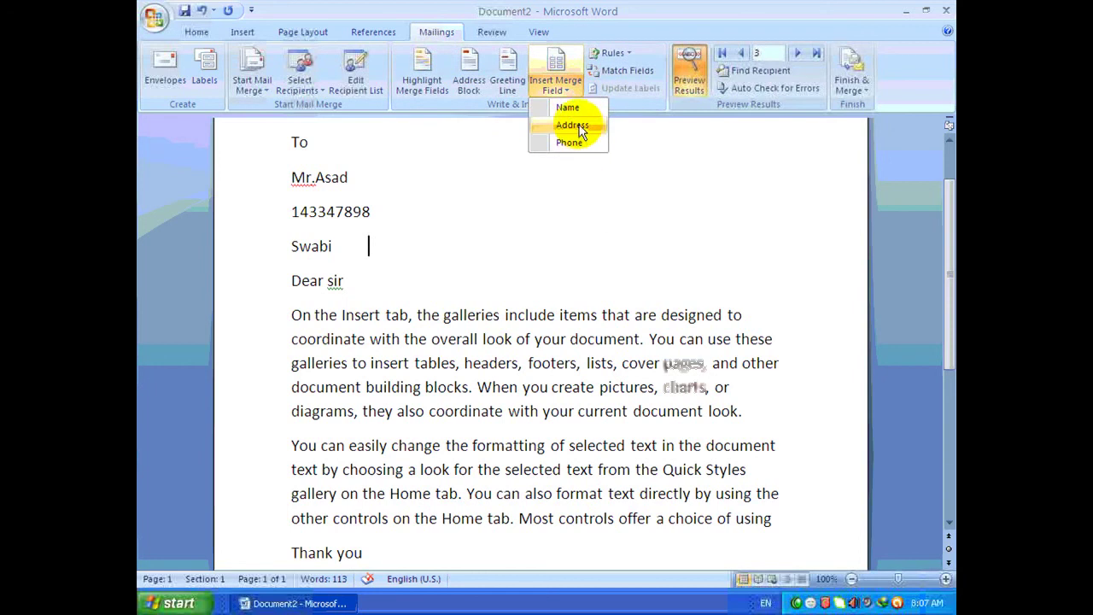
pyautogui.click(383, 212)
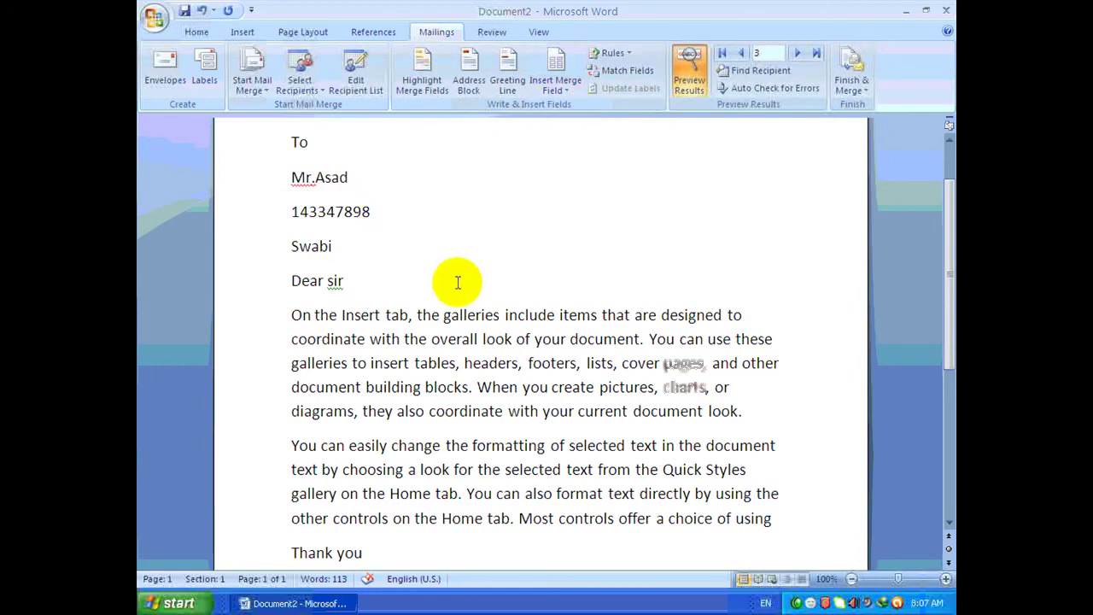
pyautogui.scroll(-3, 518, 243)
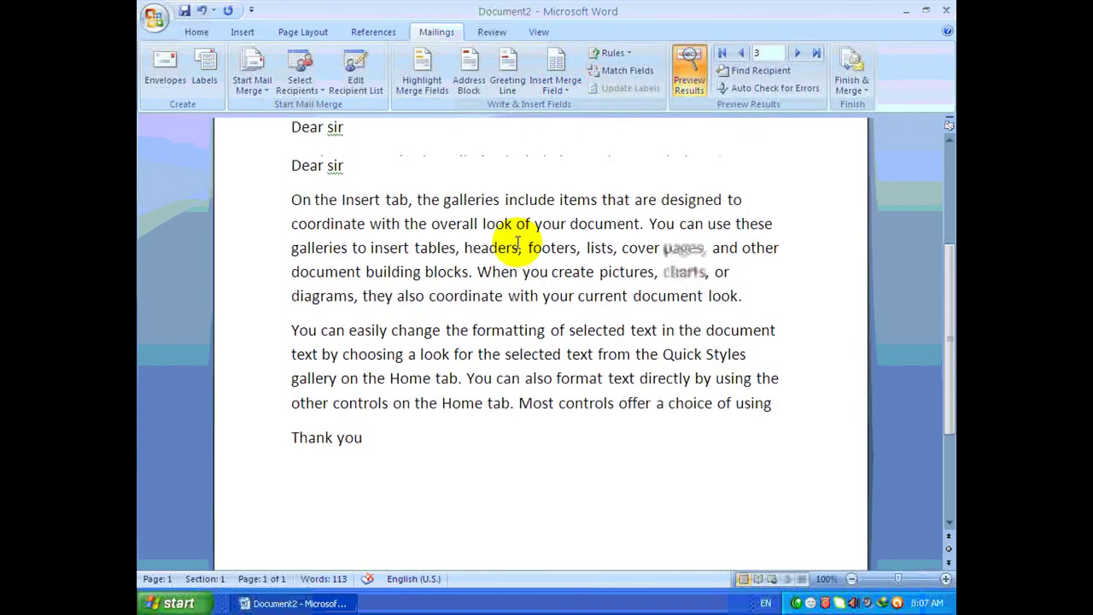
pyautogui.scroll(4, 518, 243)
pyautogui.scroll(1, 517, 243)
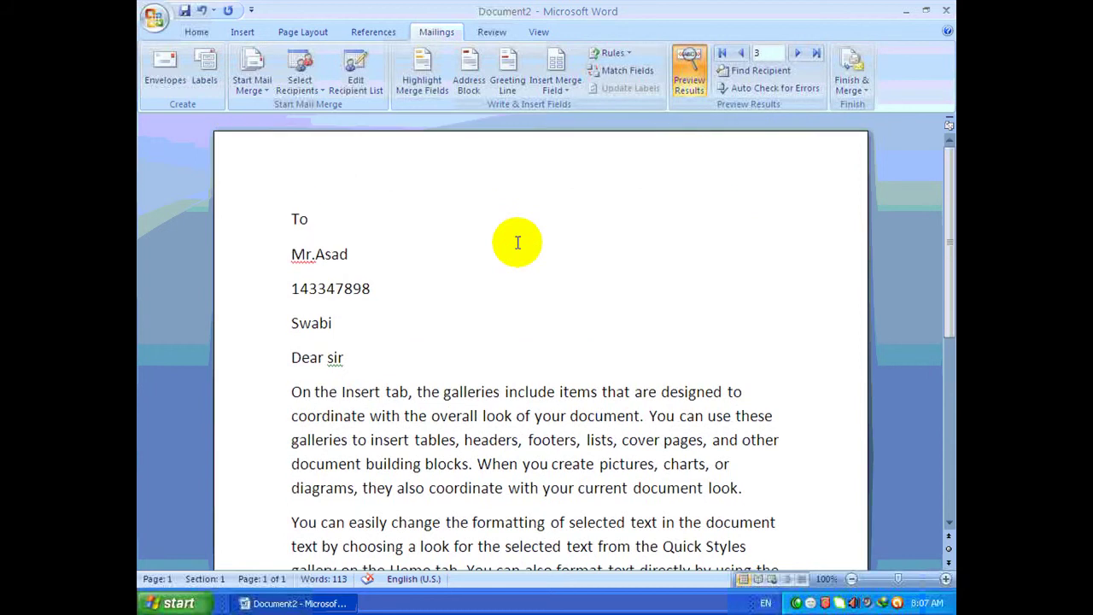
pyautogui.scroll(-1, 518, 243)
pyautogui.scroll(1, 517, 243)
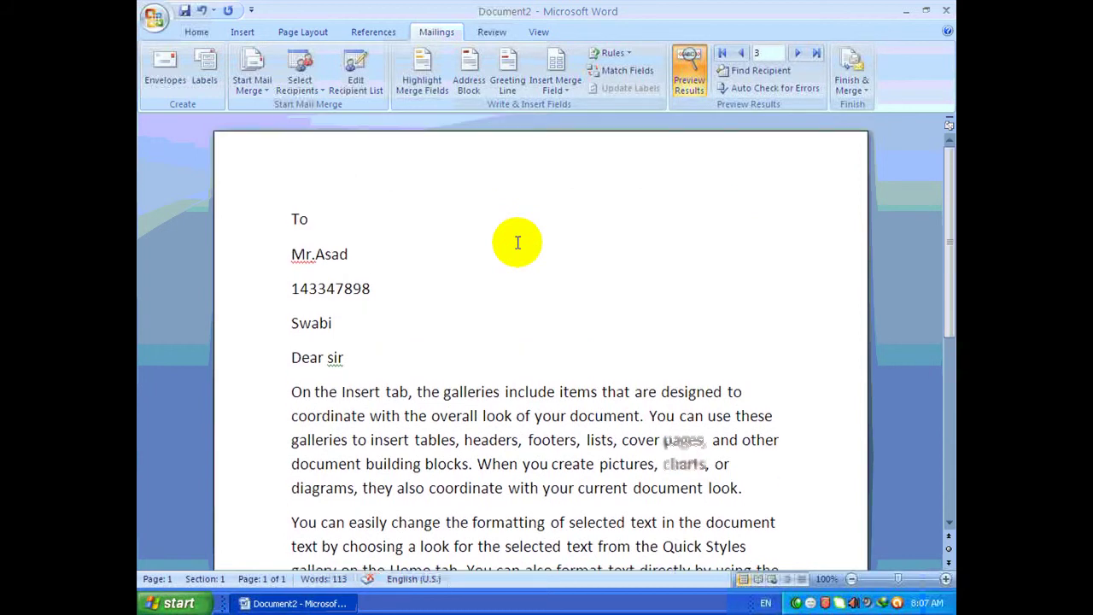
pyautogui.scroll(-2, 517, 243)
pyautogui.scroll(-2, 517, 244)
pyautogui.scroll(3, 517, 243)
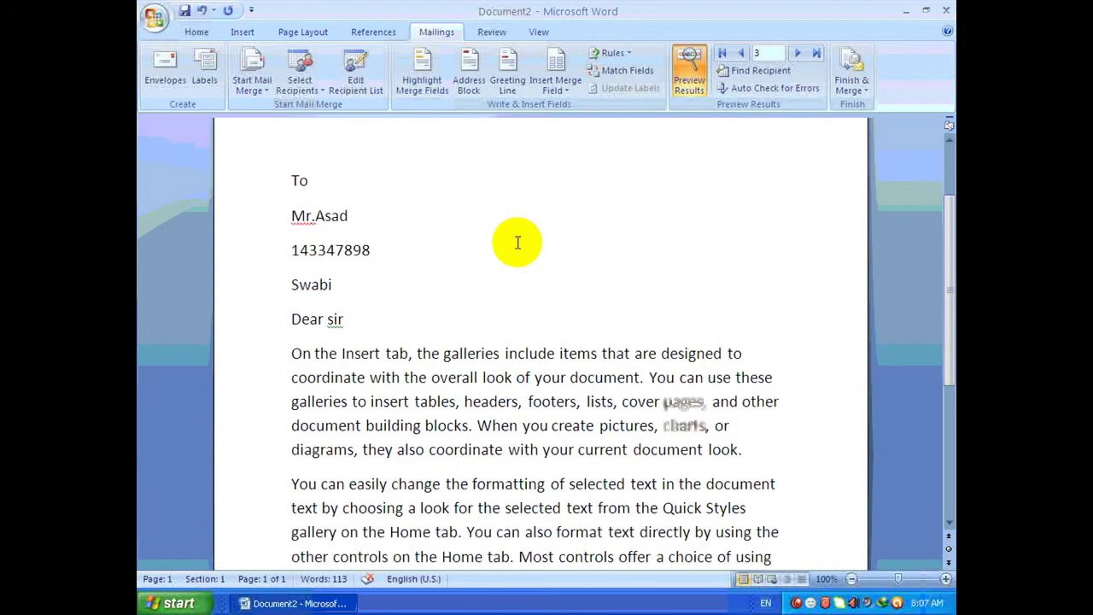
pyautogui.scroll(1, 518, 243)
pyautogui.scroll(-1, 518, 244)
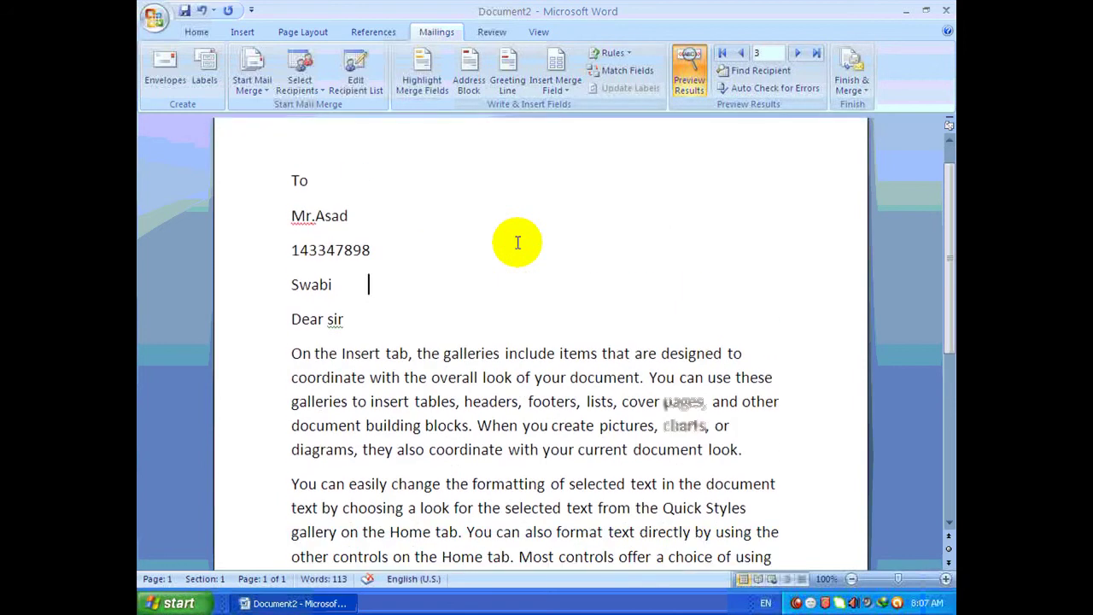
pyautogui.scroll(-1, 518, 244)
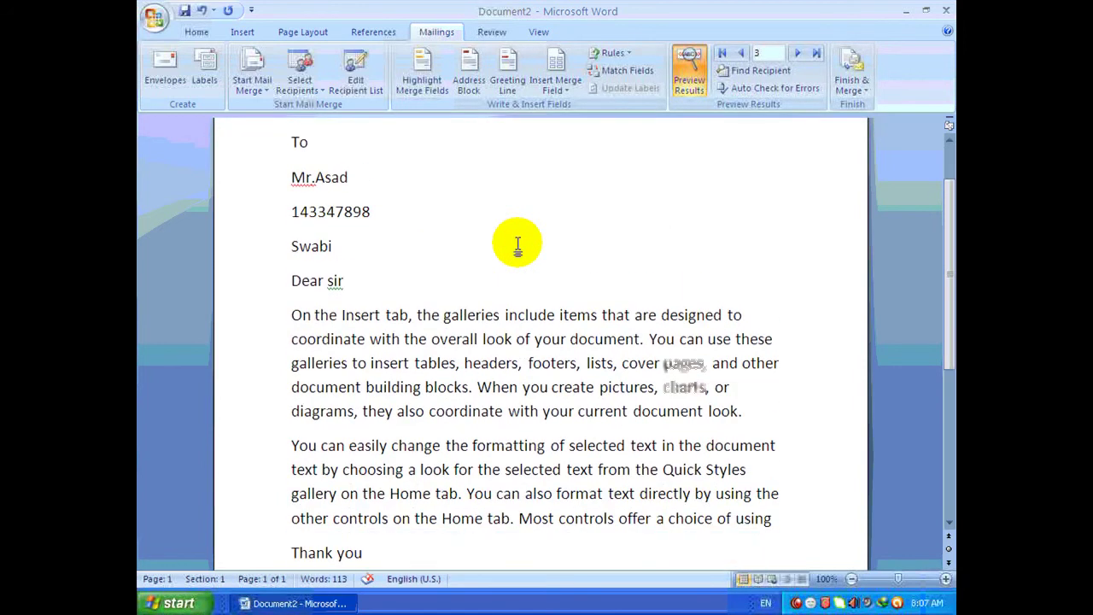
pyautogui.scroll(1, 517, 245)
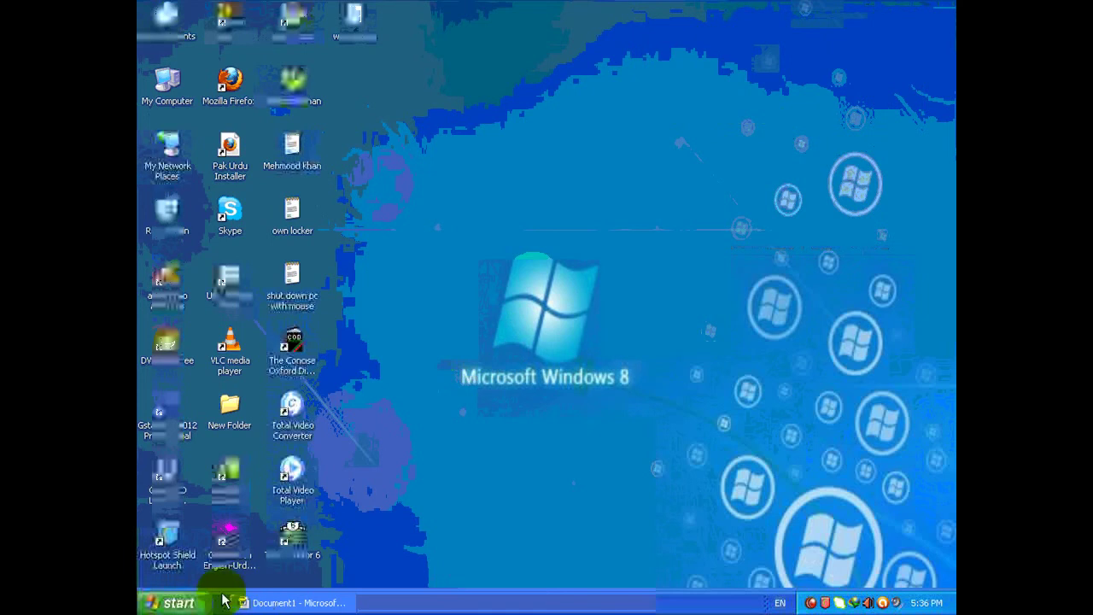
# - Refresh the desktop icons and restore the minimized Document1 Word window
pyautogui.click(196, 603)
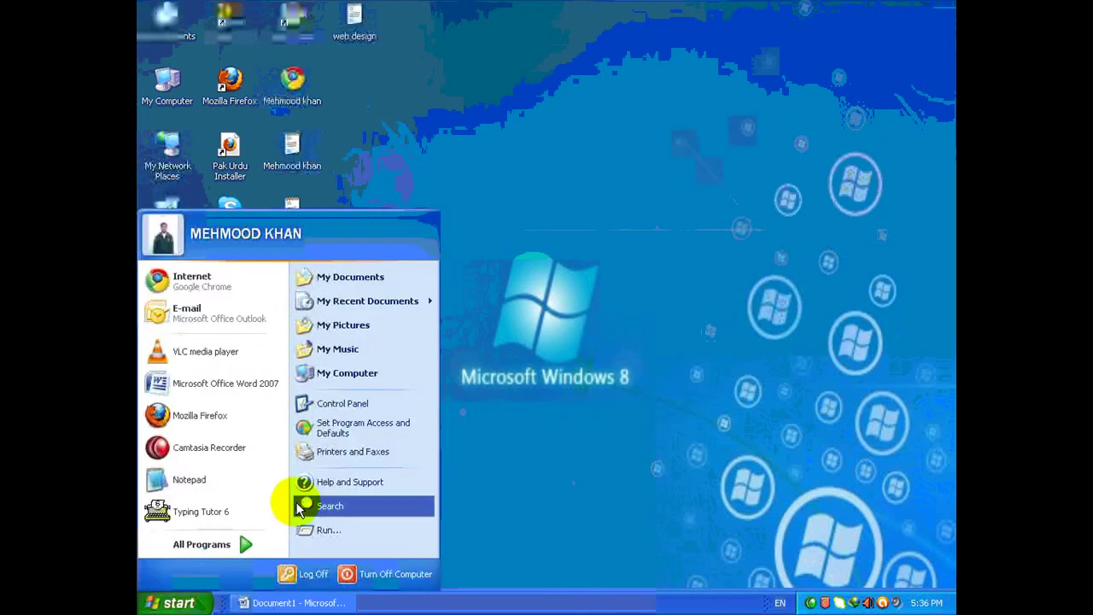
pyautogui.click(590, 324)
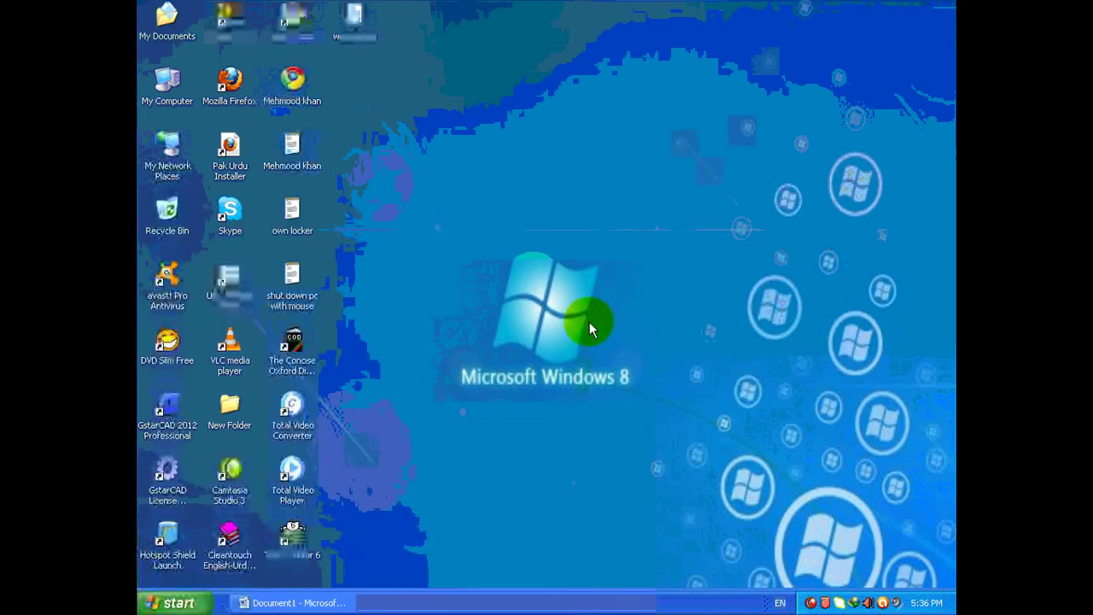
pyautogui.rightClick(589, 321)
pyautogui.click(589, 343)
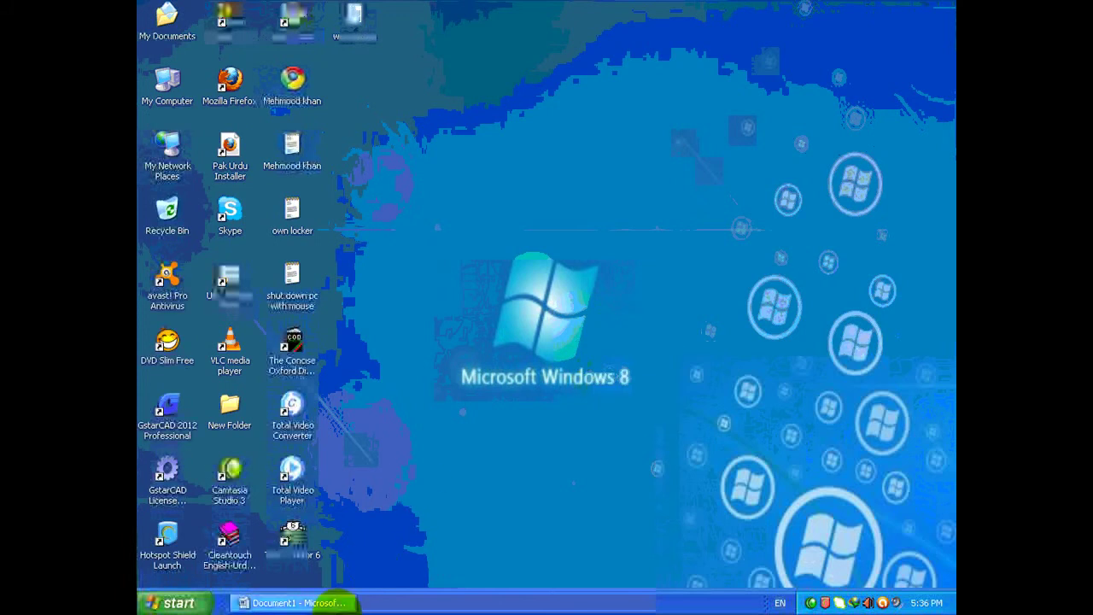
pyautogui.click(290, 603)
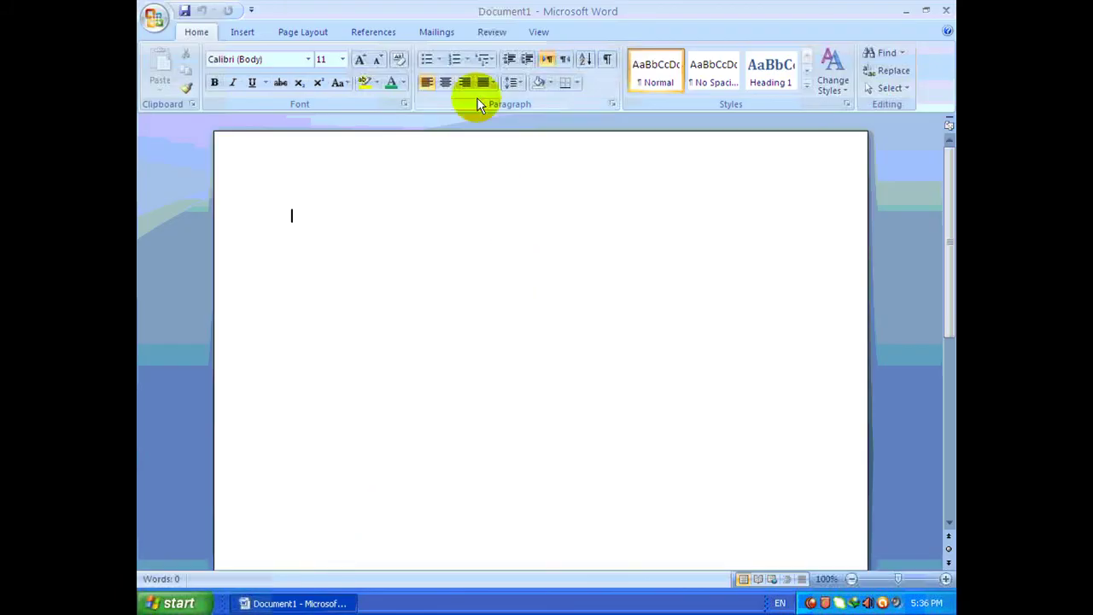
# - Show the Page Layout ribbon for Document1, briefly checking the Insert ribbon before returning
pyautogui.click(312, 34)
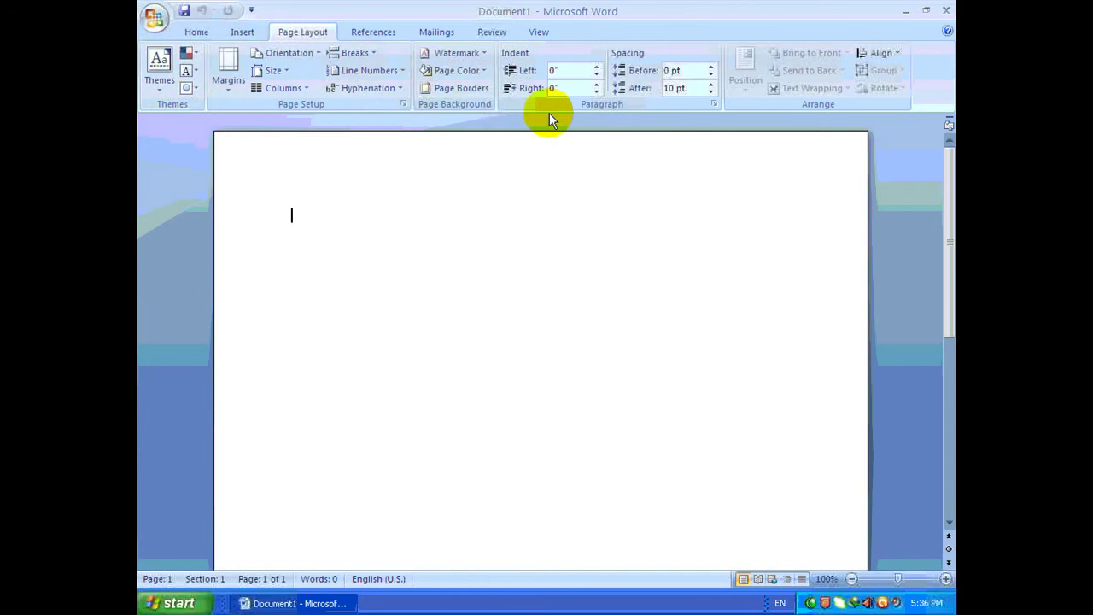
pyautogui.click(244, 34)
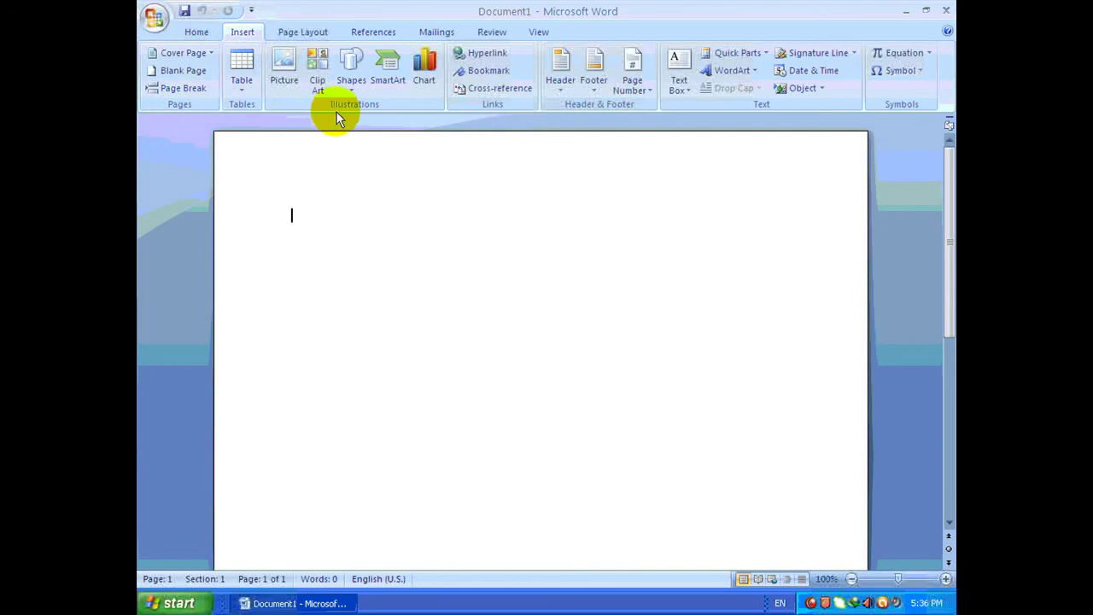
pyautogui.click(313, 37)
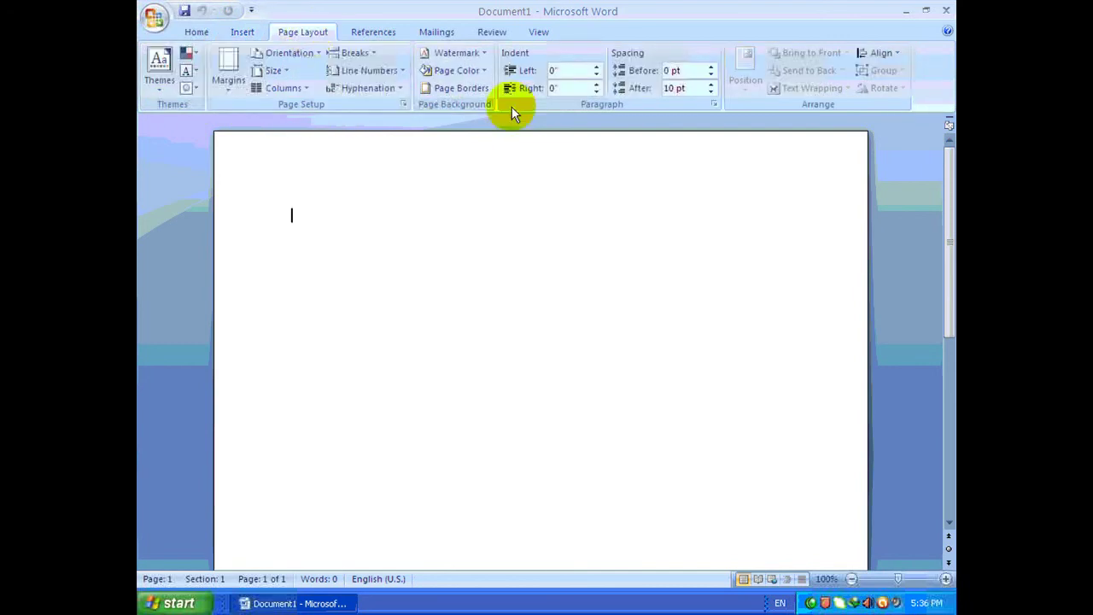
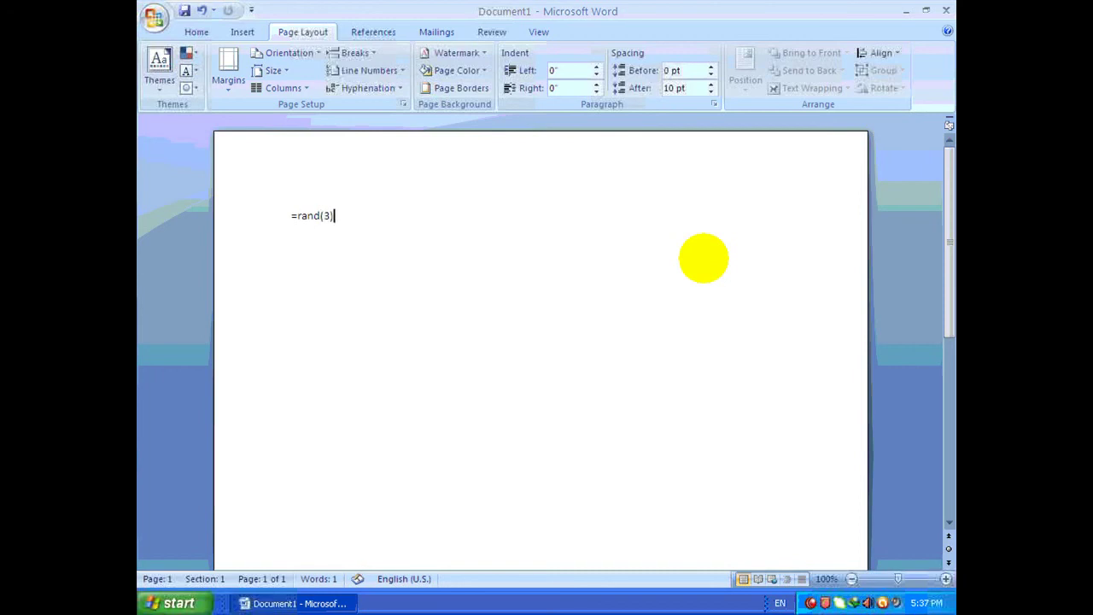
# - Expand =rand(3) into sample text and raise the first paragraph's left indent to 0.8"
pyautogui.press('Return')
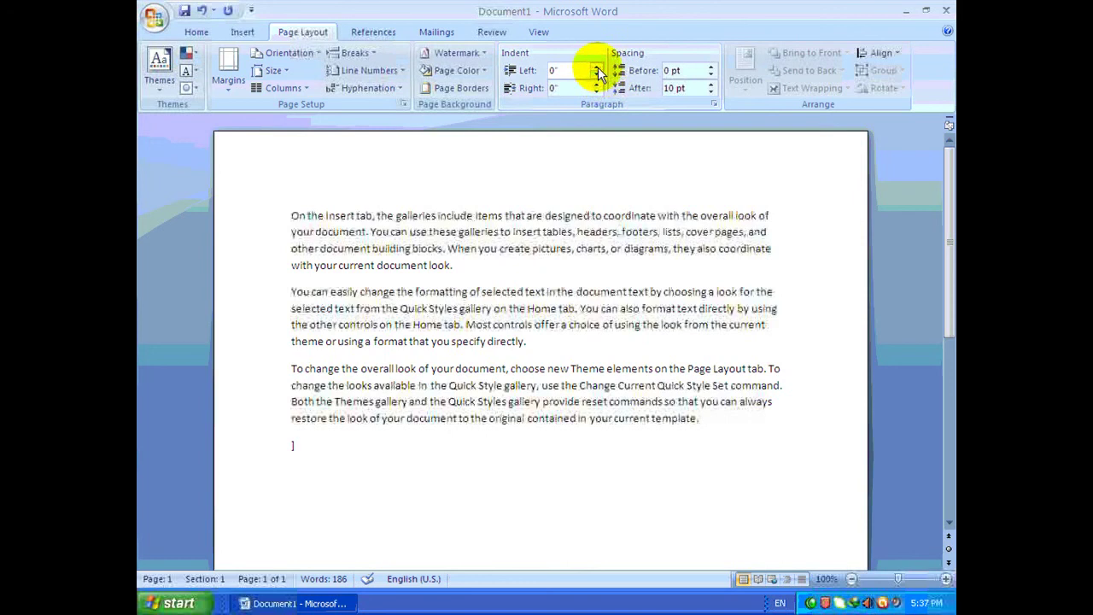
pyautogui.click(467, 266)
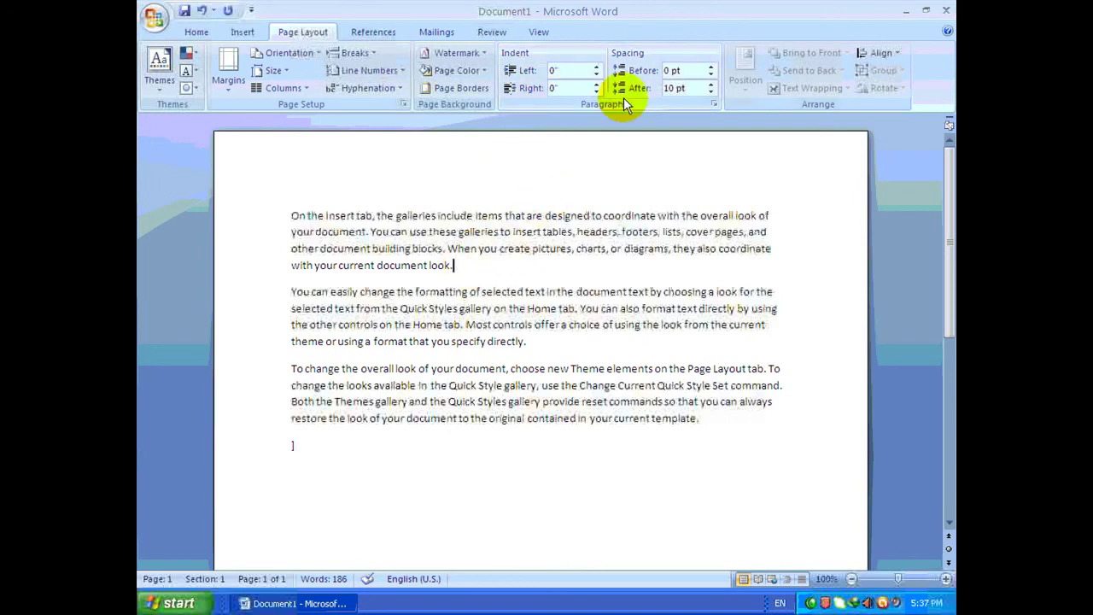
pyautogui.click(557, 72)
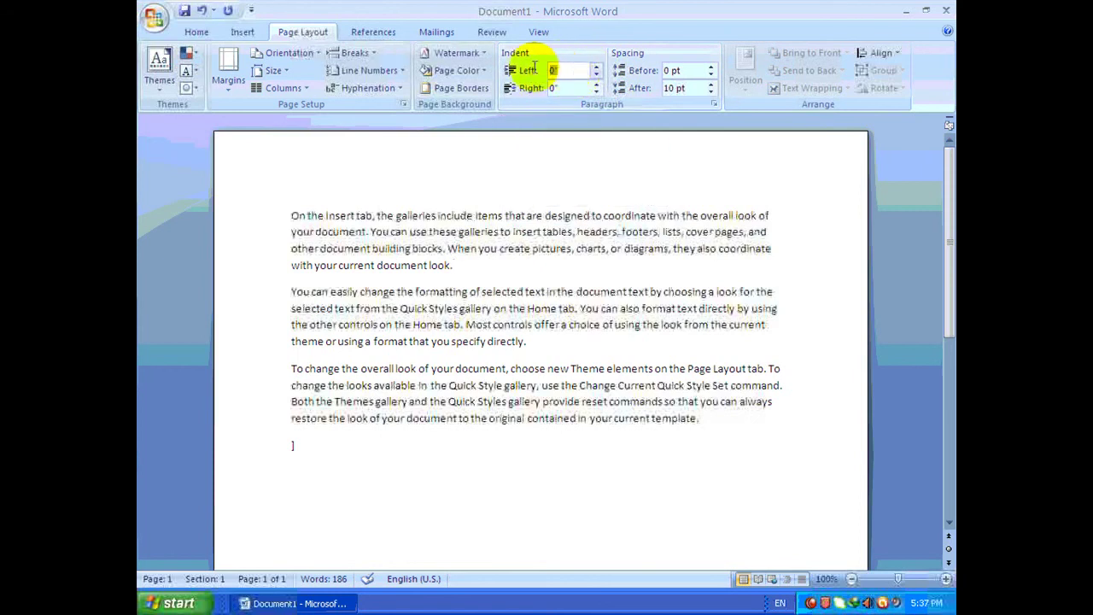
pyautogui.click(597, 66)
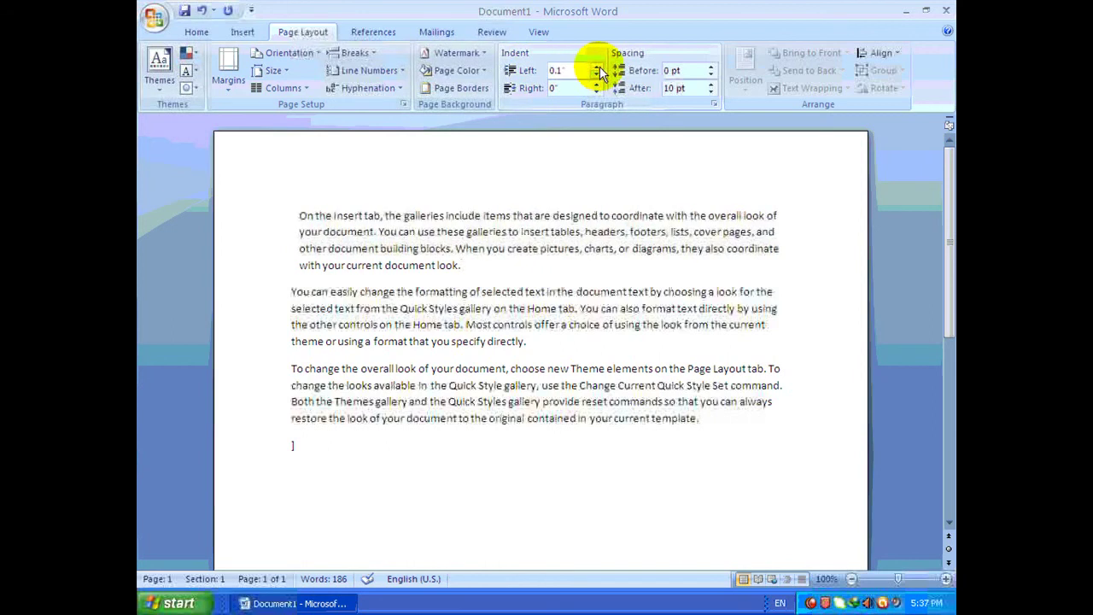
pyautogui.click(597, 67)
pyautogui.click(597, 66)
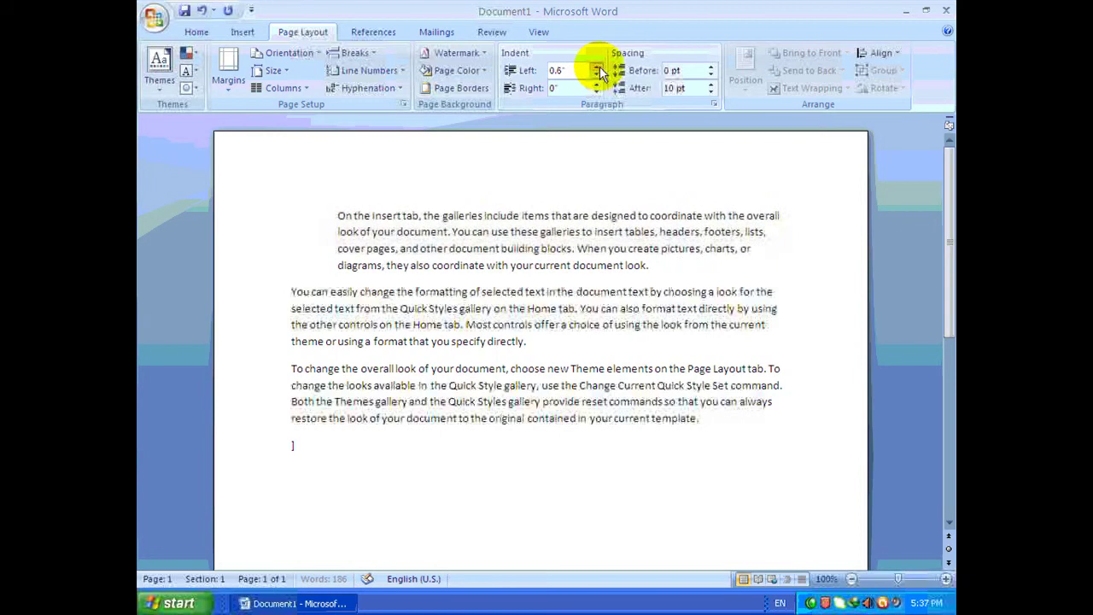
pyautogui.click(597, 66)
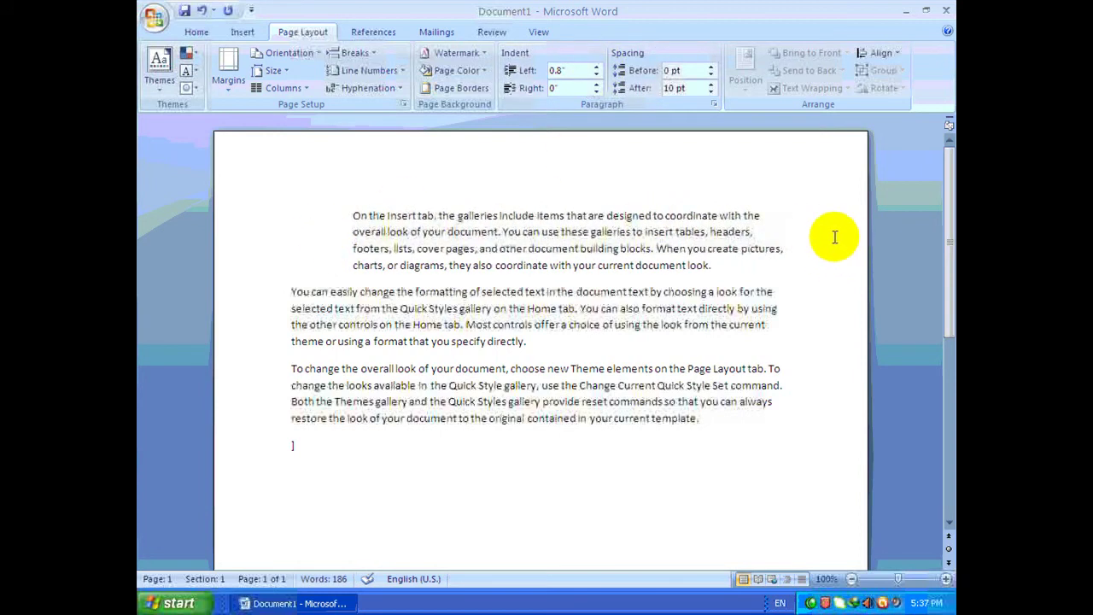
# - Undo the left indent back to 0" and regenerate the three sample paragraphs
pyautogui.hotkey('ctrl', 'z')
pyautogui.hotkey('ctrl', 'z')
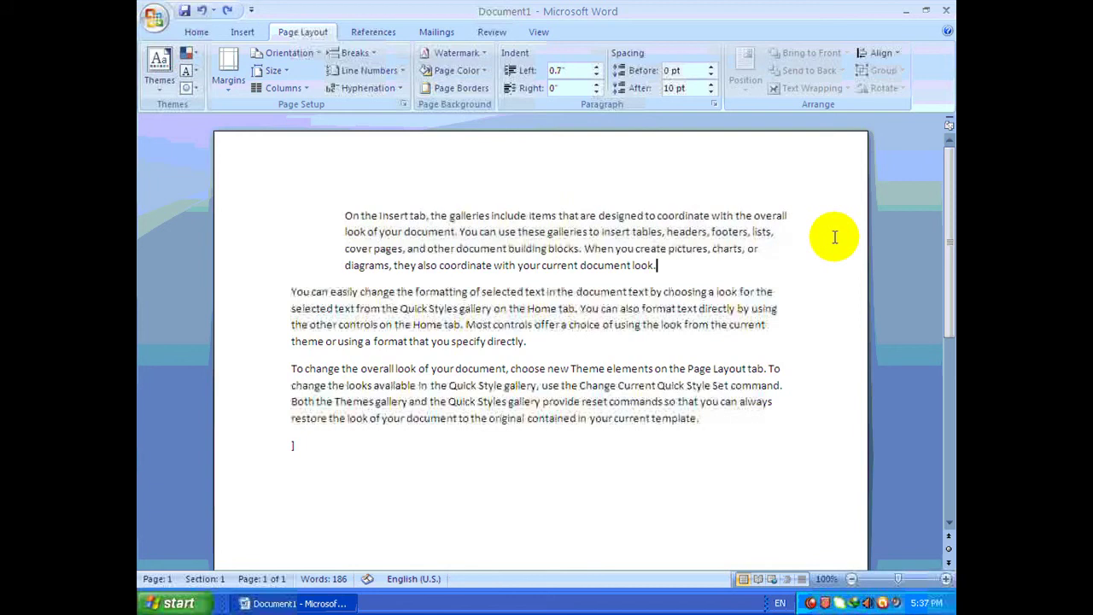
pyautogui.hotkey('ctrl', 'z')
pyautogui.hotkey('ctrl', 'z')
pyautogui.hotkey('ctrl', 'z')
pyautogui.hotkey('ctrl', 'z')
pyautogui.hotkey('ctrl', 'z')
pyautogui.hotkey('ctrl', 'z')
pyautogui.hotkey('ctrl', 'z')
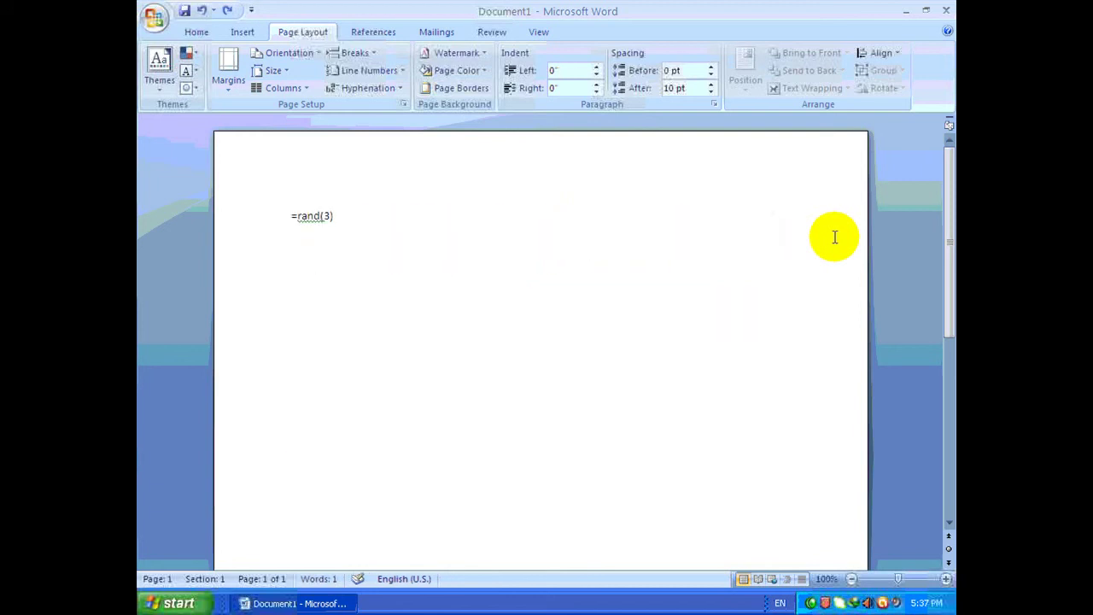
pyautogui.press('Return')
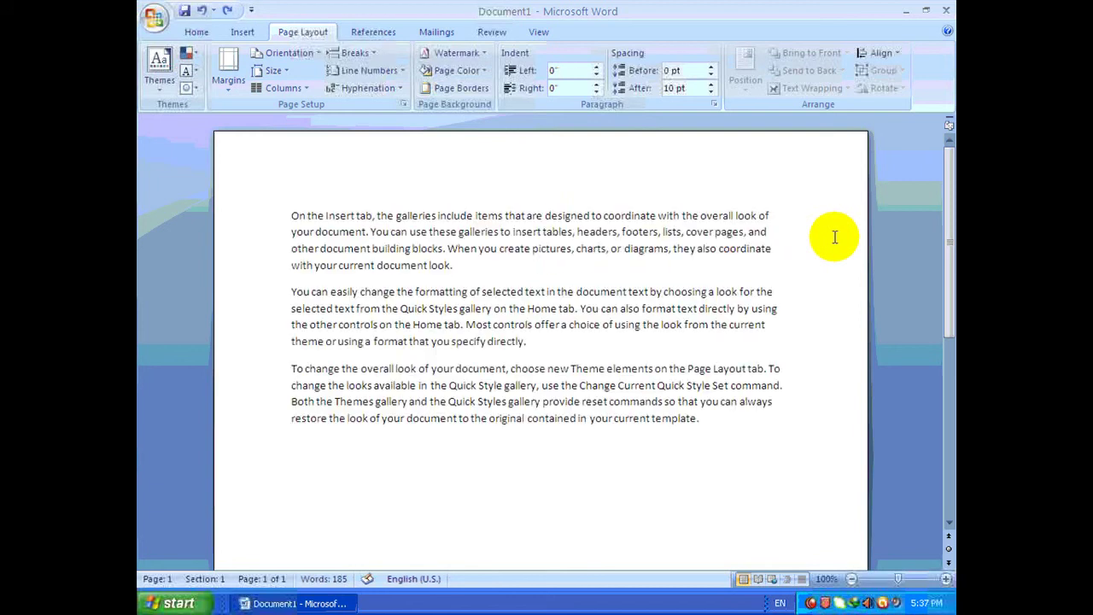
# - Select the second sample paragraph and make it bold
pyautogui.tripleClick(637, 244)
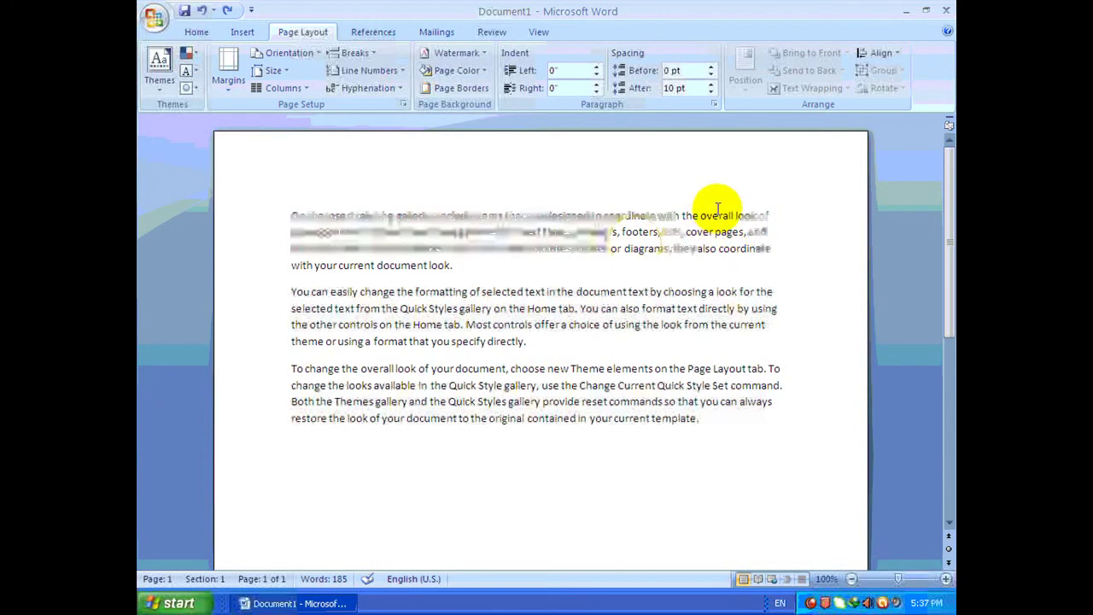
pyautogui.click(277, 294)
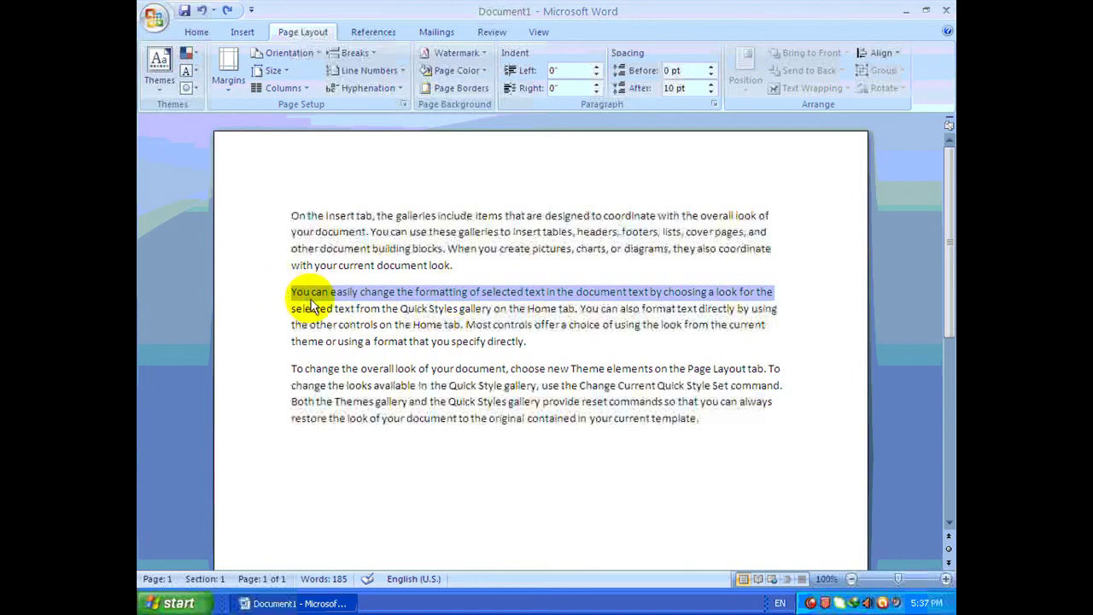
pyautogui.moveTo(291, 294)
pyautogui.mouseDown()
pyautogui.moveTo(341, 299)
pyautogui.moveTo(524, 358)
pyautogui.mouseUp()
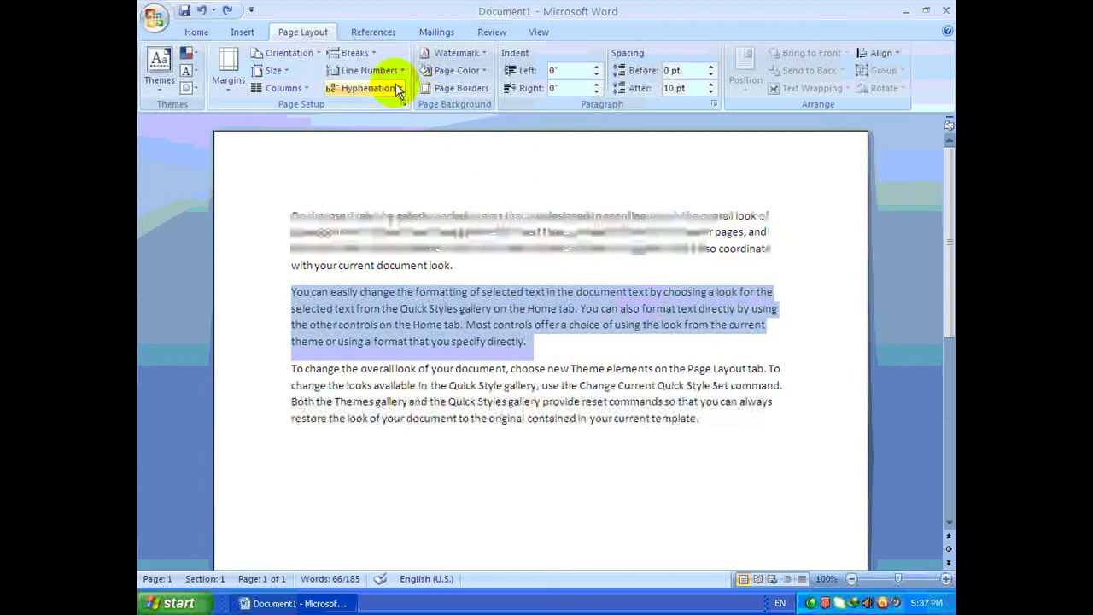
pyautogui.click(240, 35)
pyautogui.click(205, 34)
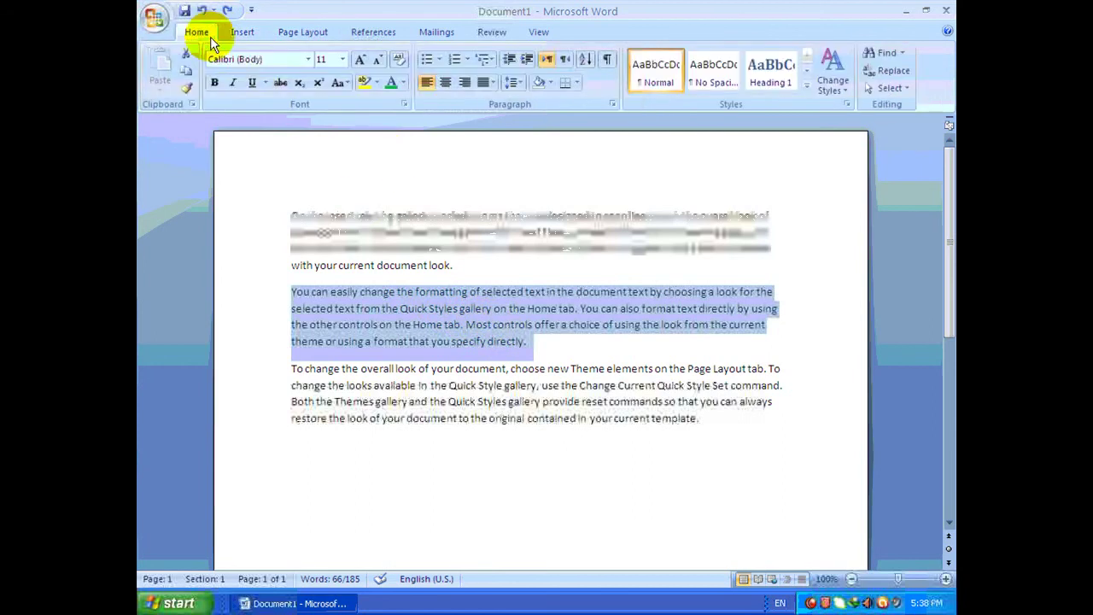
pyautogui.click(216, 83)
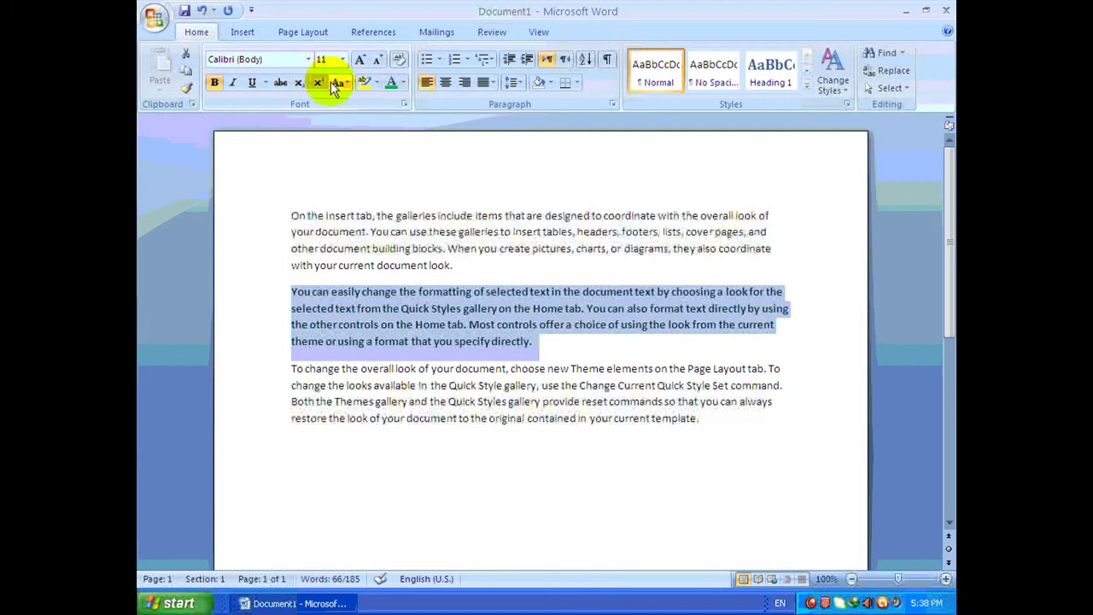
# - Try subscript, superscript and Change Case on it, reverting each, then make it italic
pyautogui.click(298, 82)
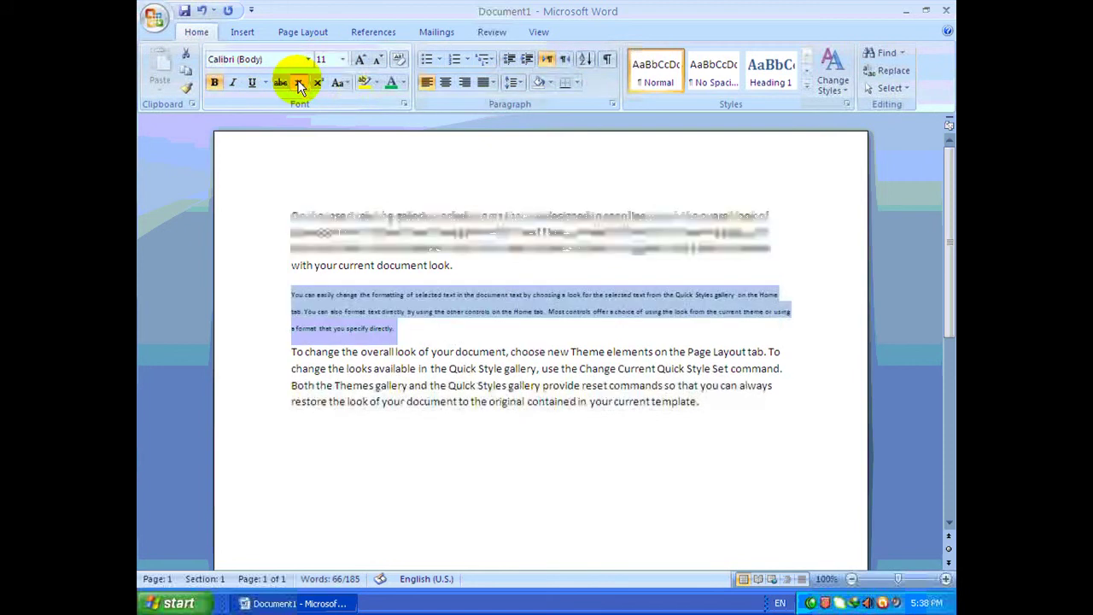
pyautogui.click(321, 82)
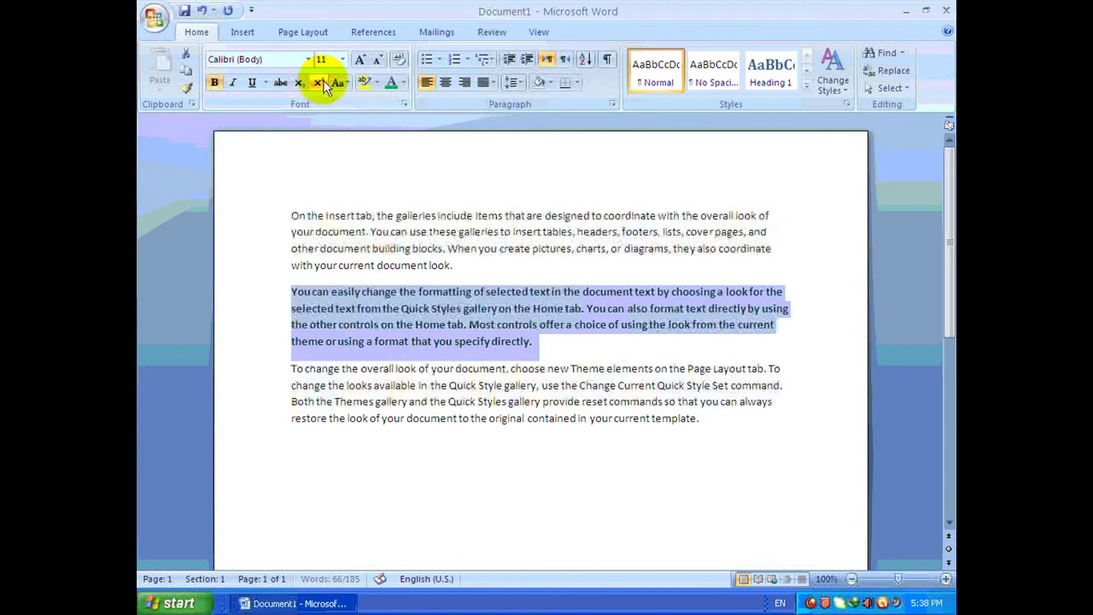
pyautogui.click(324, 82)
pyautogui.click(323, 82)
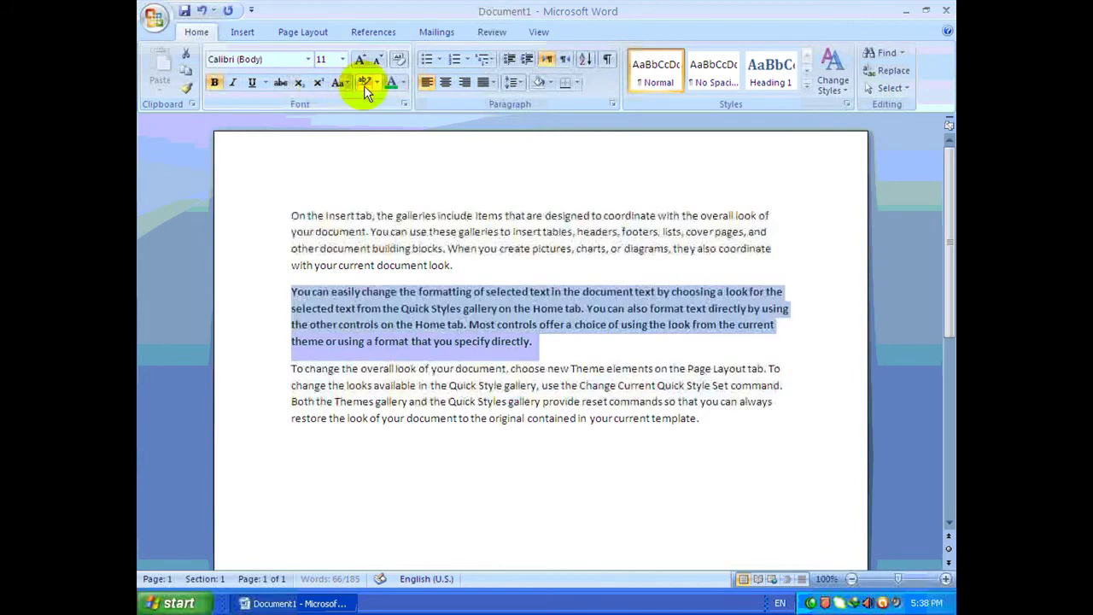
pyautogui.click(341, 83)
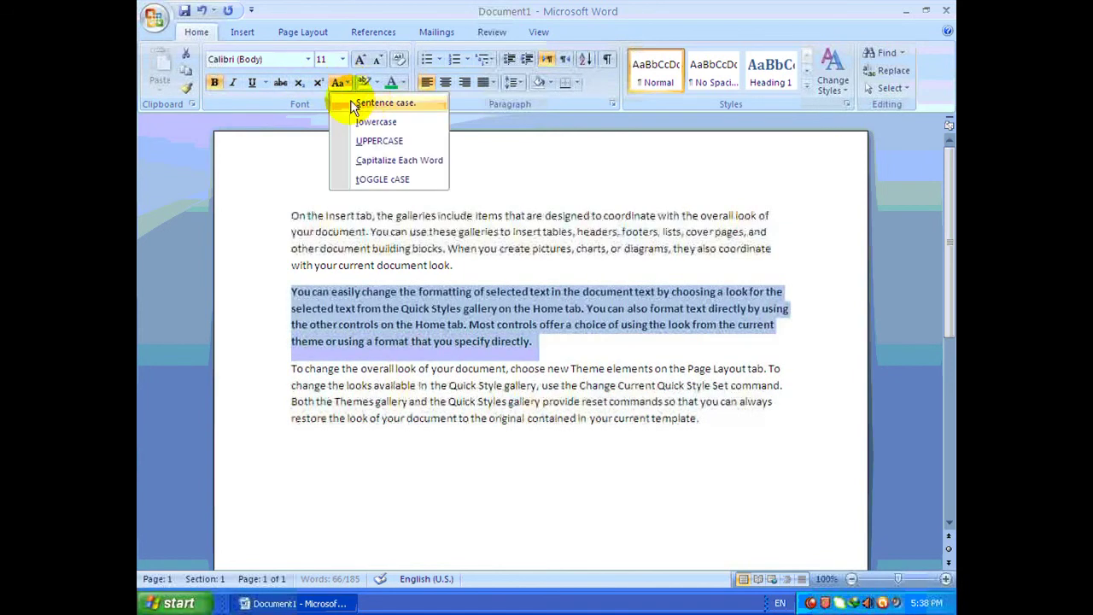
pyautogui.click(233, 83)
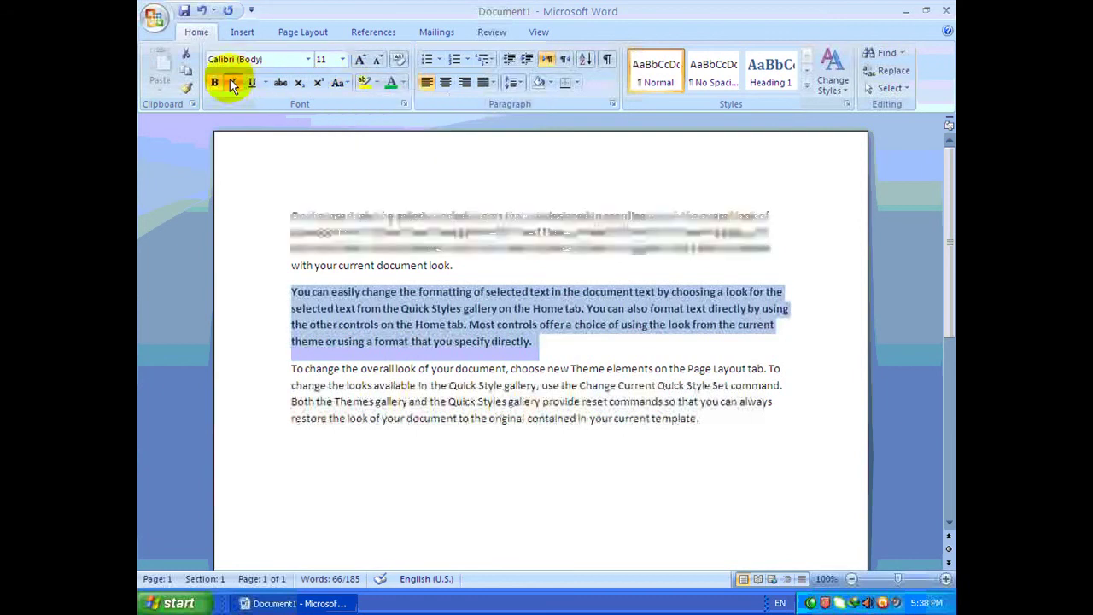
pyautogui.click(232, 83)
# - Reselect the whole bold italic second paragraph
pyautogui.click(549, 342)
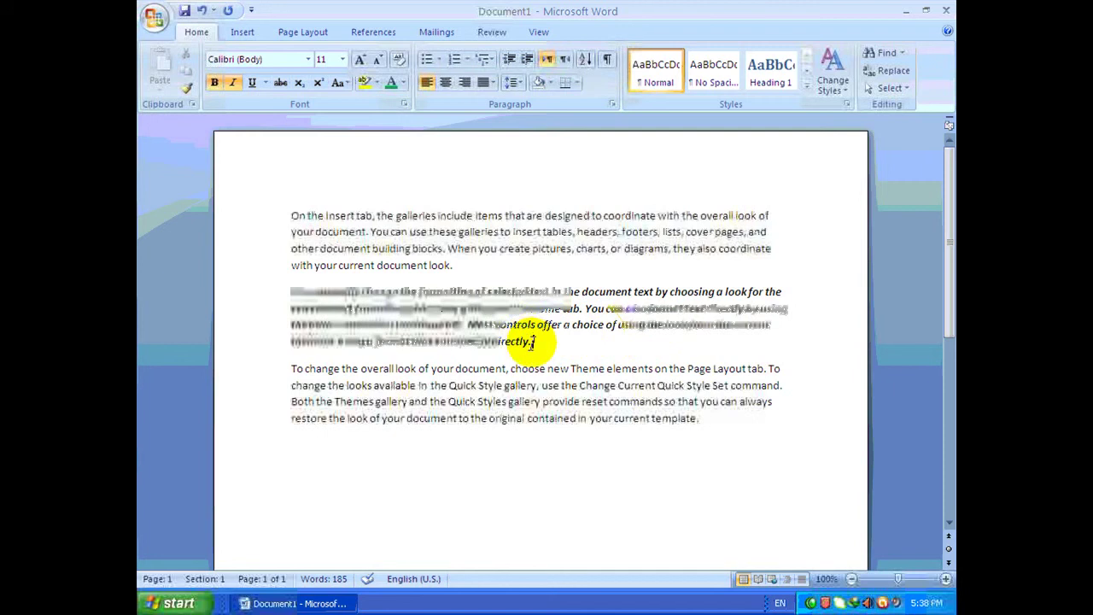
pyautogui.moveTo(530, 340); pyautogui.dragTo(271, 297)
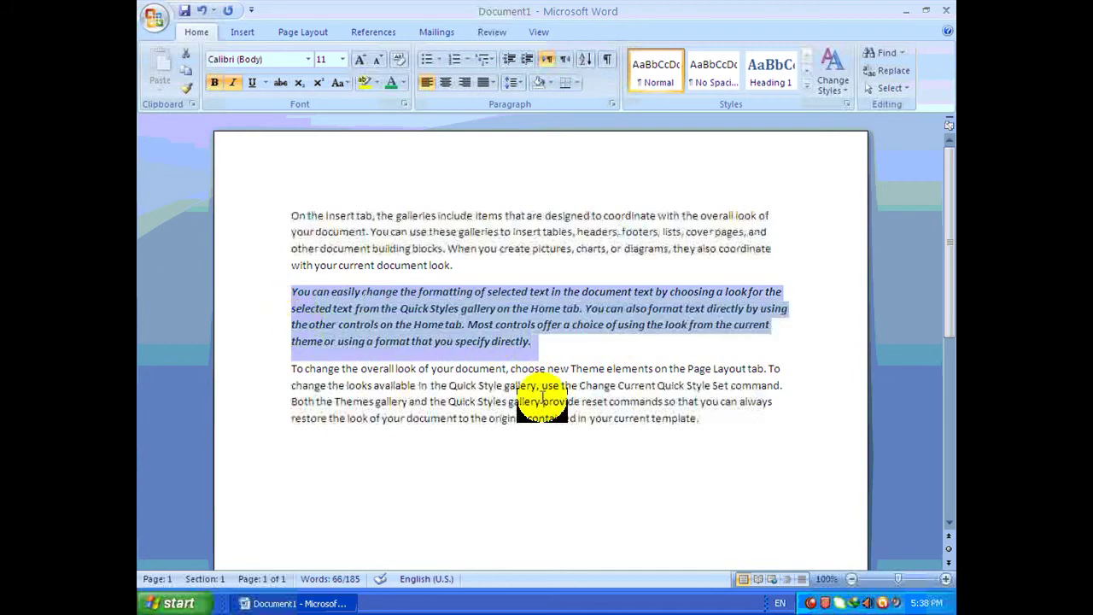
pyautogui.click(561, 350)
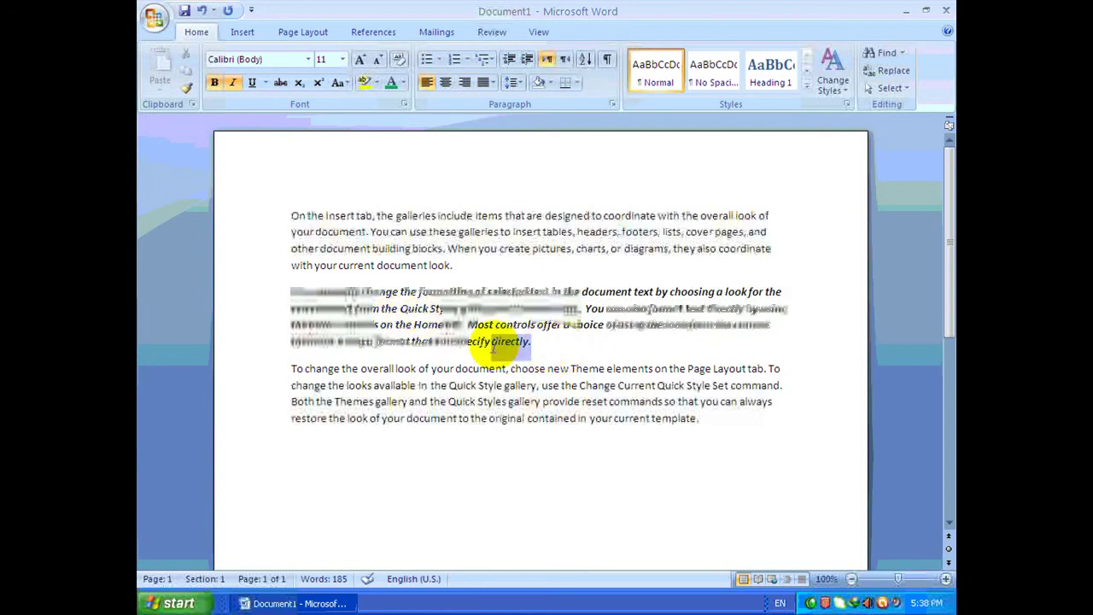
pyautogui.moveTo(520, 341); pyautogui.dragTo(279, 290)
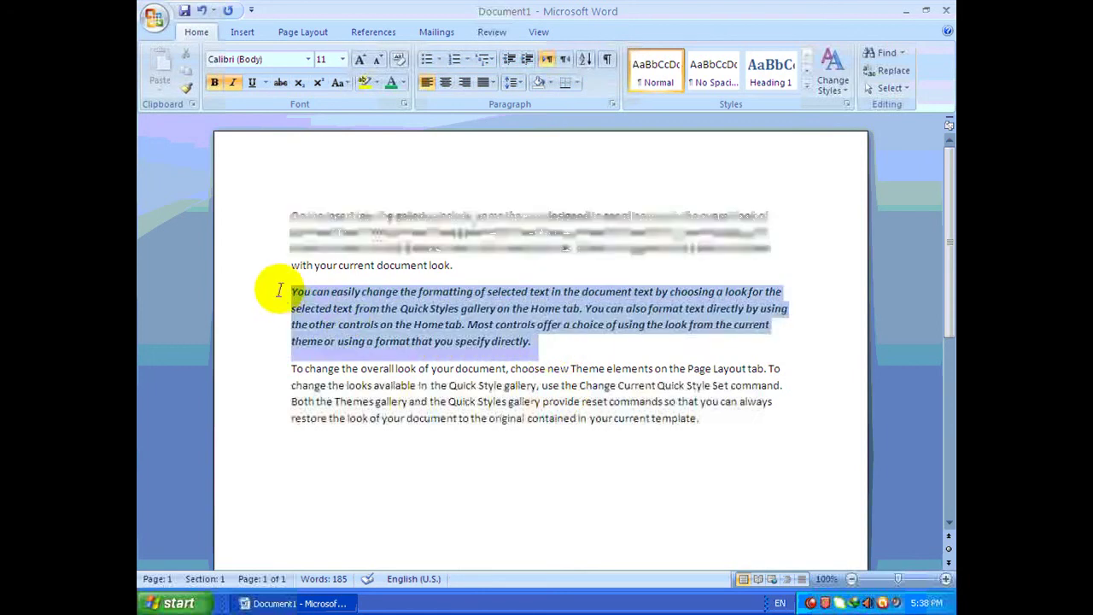
# - Set the middle paragraph's left indent to 0.5" on Page Layout
pyautogui.click(304, 34)
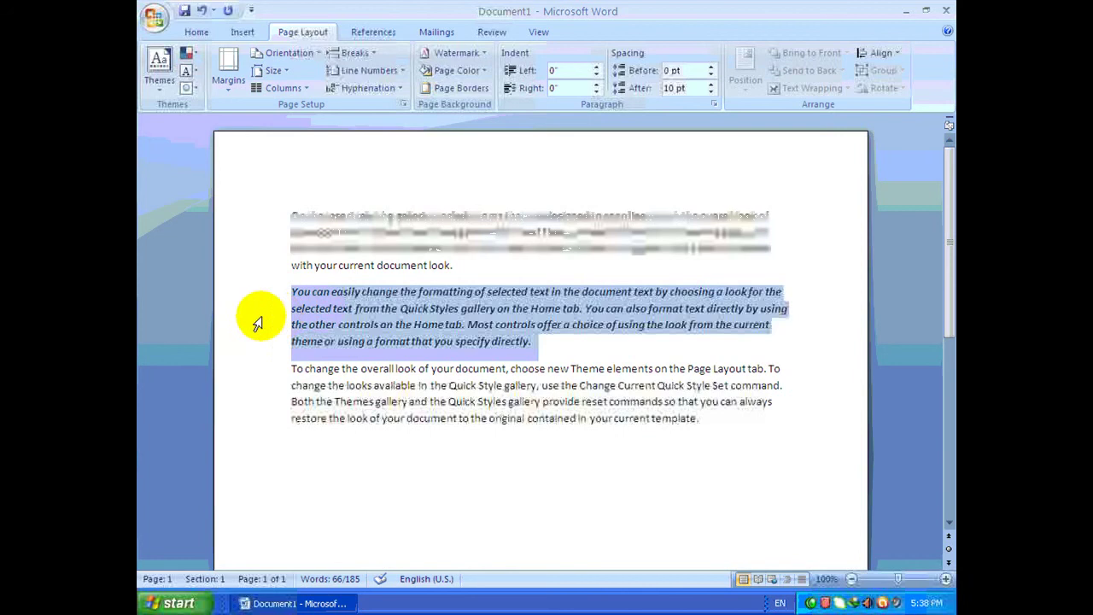
pyautogui.click(597, 68)
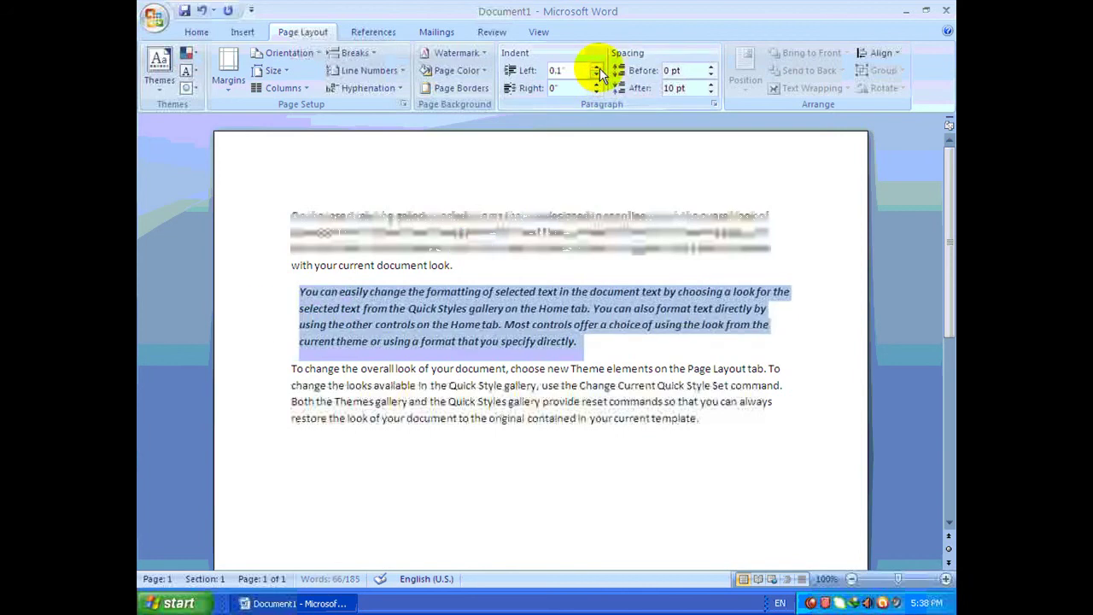
pyautogui.click(597, 67)
pyautogui.click(597, 67)
pyautogui.click(597, 67)
pyautogui.click(597, 67)
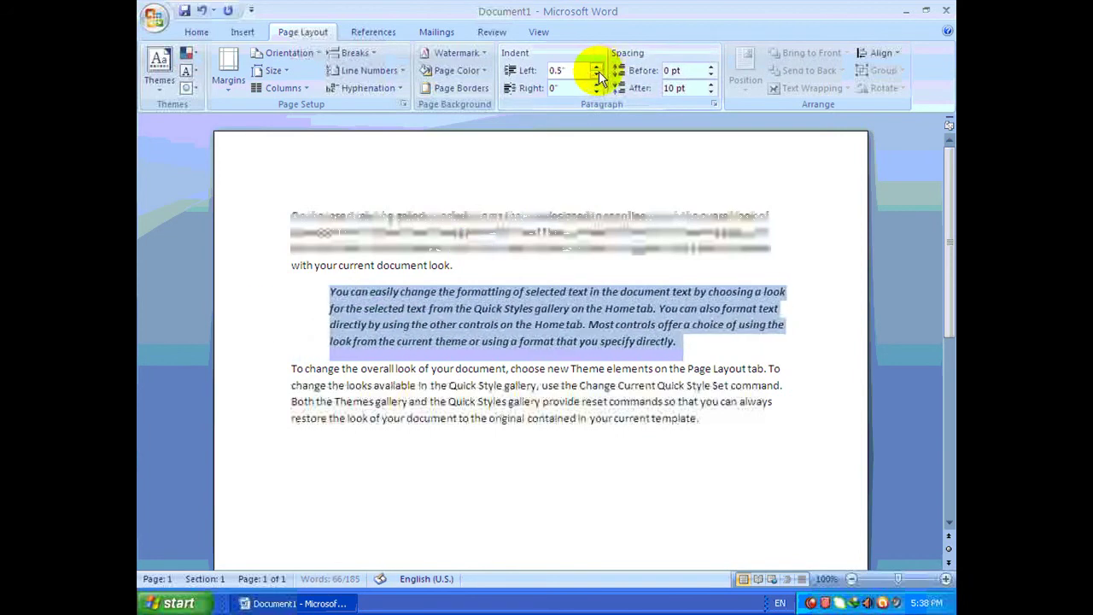
pyautogui.click(580, 265)
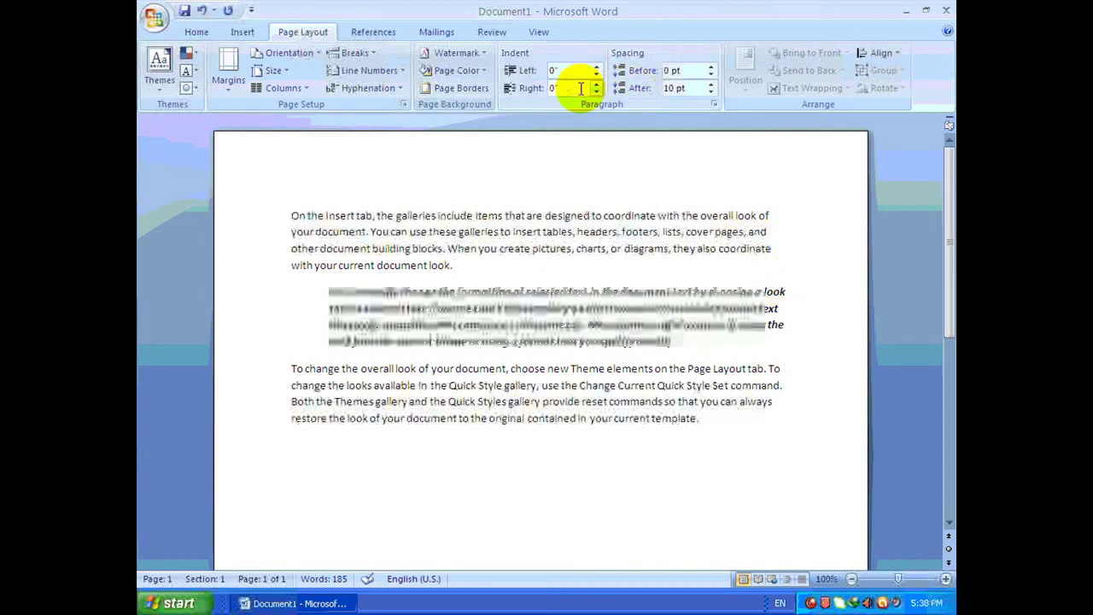
# - Set the middle paragraph's right indent to 0.5"
pyautogui.click(476, 310)
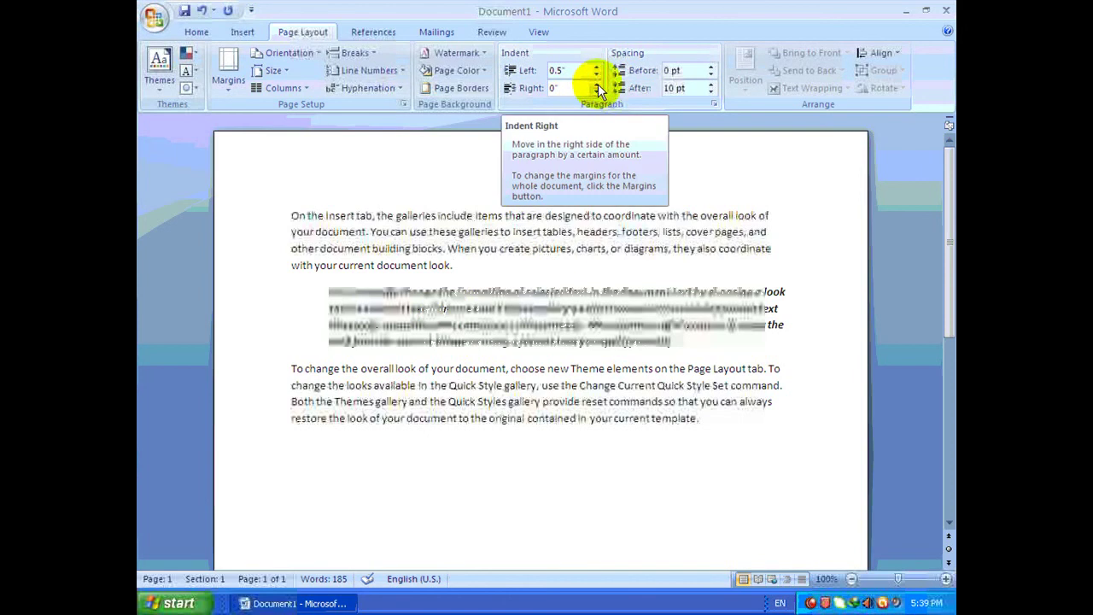
pyautogui.click(595, 84)
pyautogui.click(596, 85)
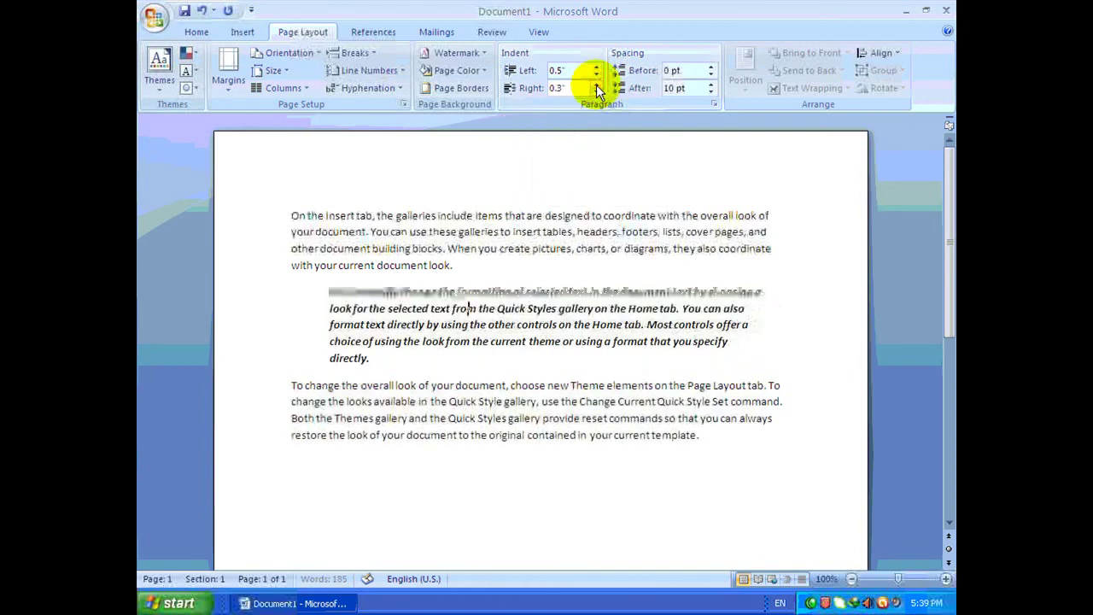
pyautogui.click(596, 85)
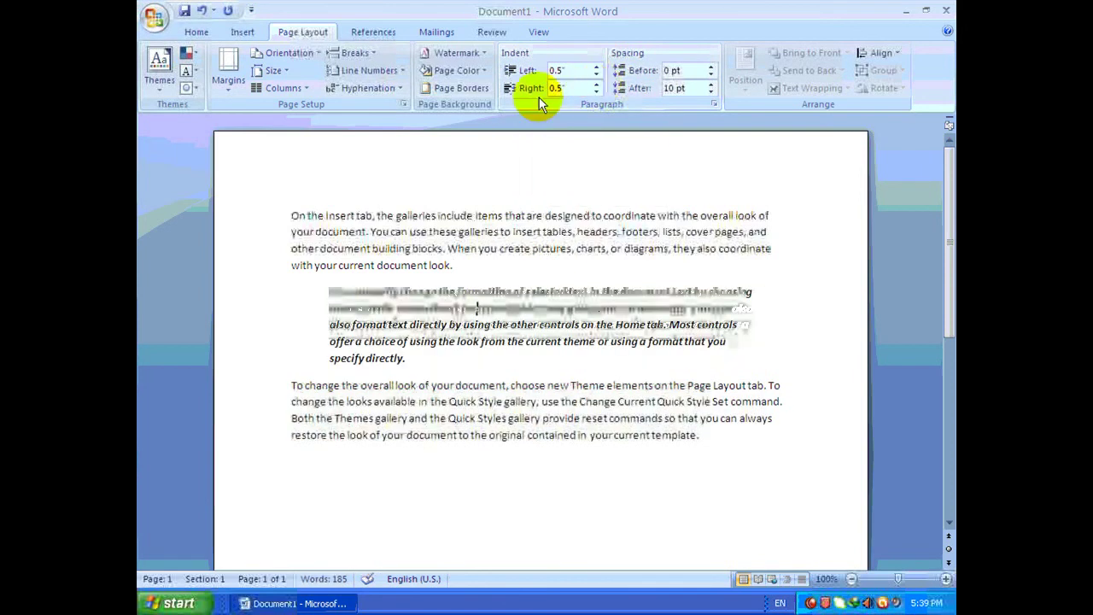
pyautogui.click(563, 88)
pyautogui.press('Return')
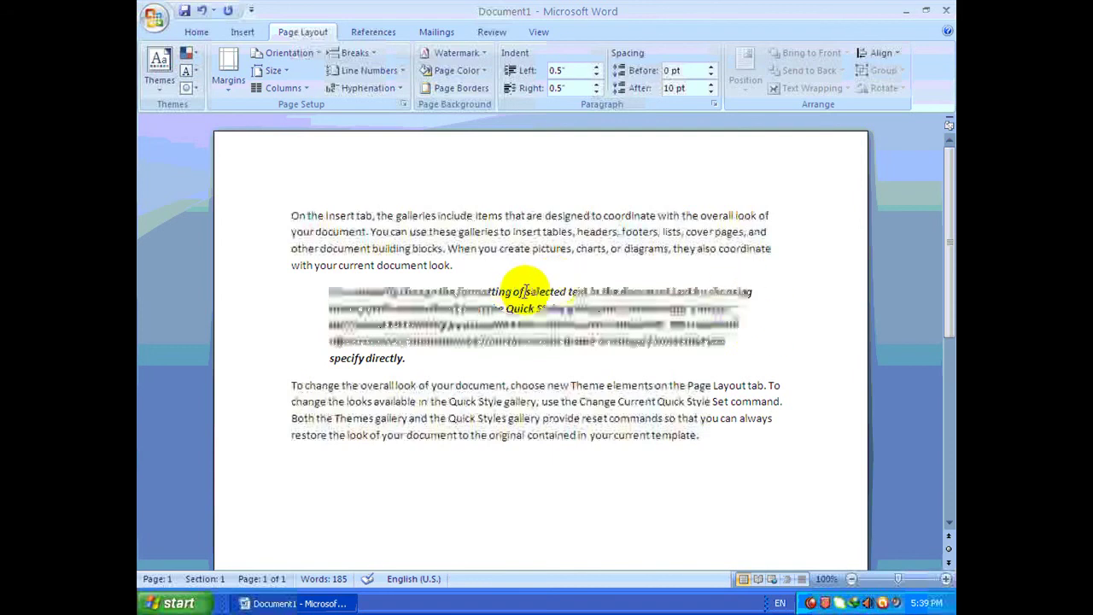
pyautogui.scroll(-1, 772, 239)
pyautogui.scroll(1, 773, 243)
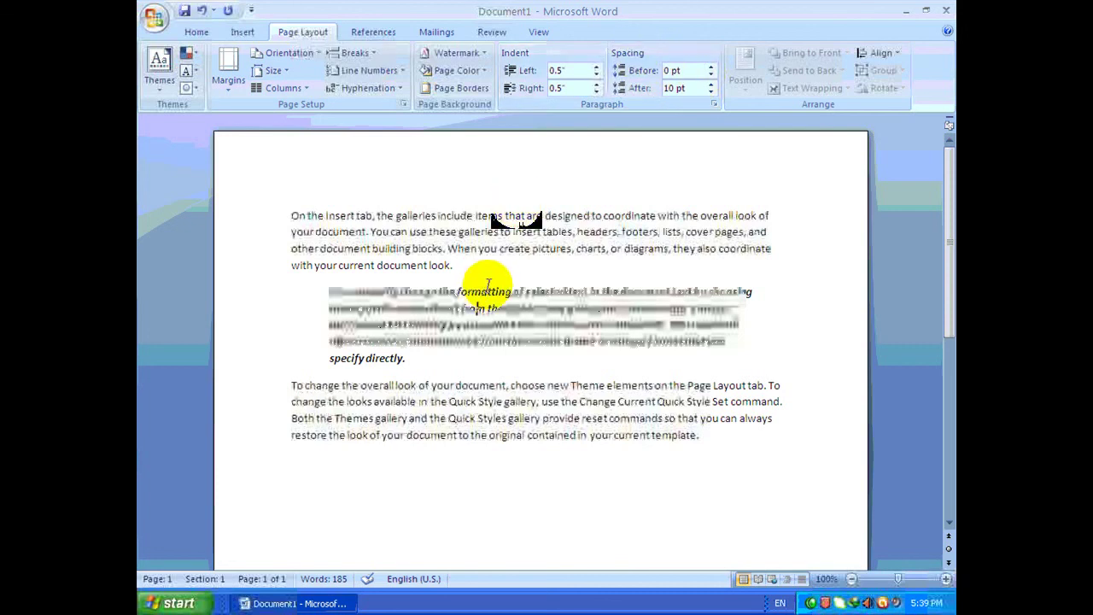
# - Drag from the end of the last paragraph up to the top to select all the text
pyautogui.click(699, 436)
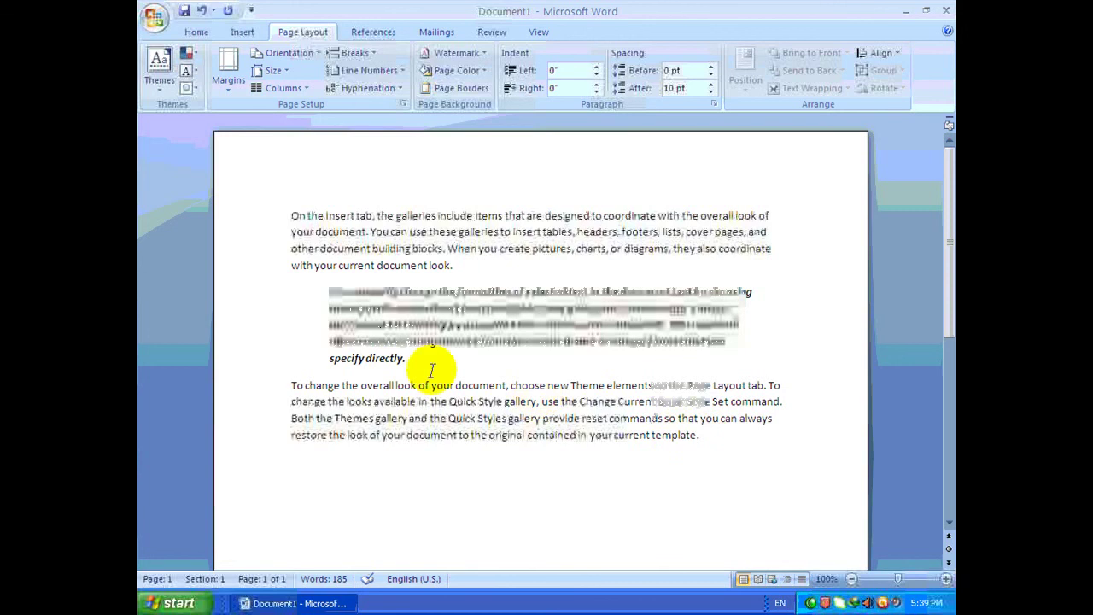
pyautogui.click(410, 266)
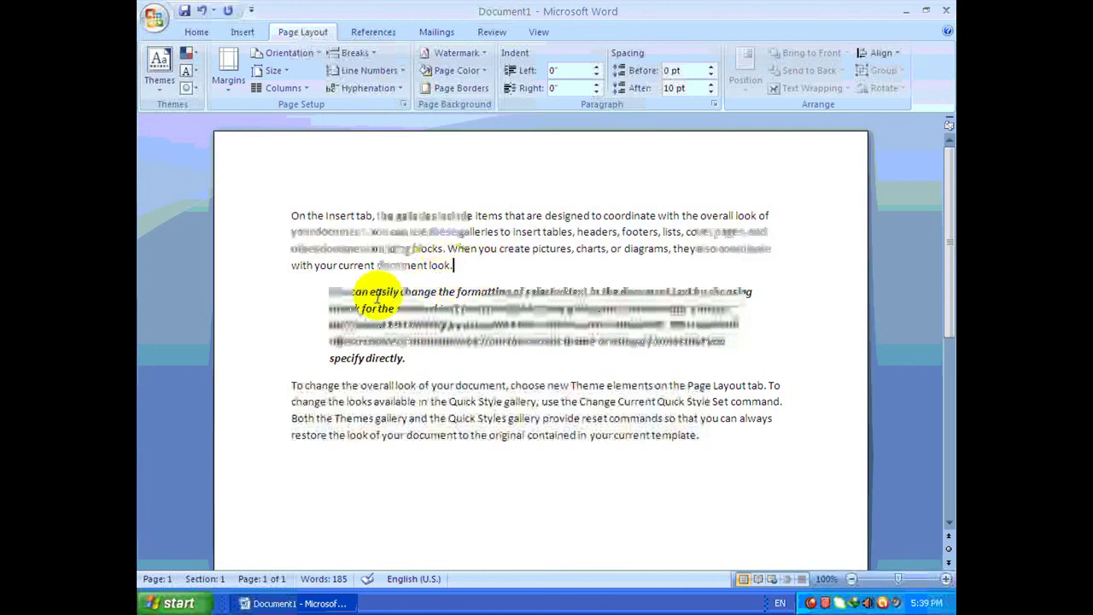
pyautogui.moveTo(368, 292)
pyautogui.mouseDown()
pyautogui.moveTo(333, 292)
pyautogui.moveTo(450, 264)
pyautogui.mouseUp()
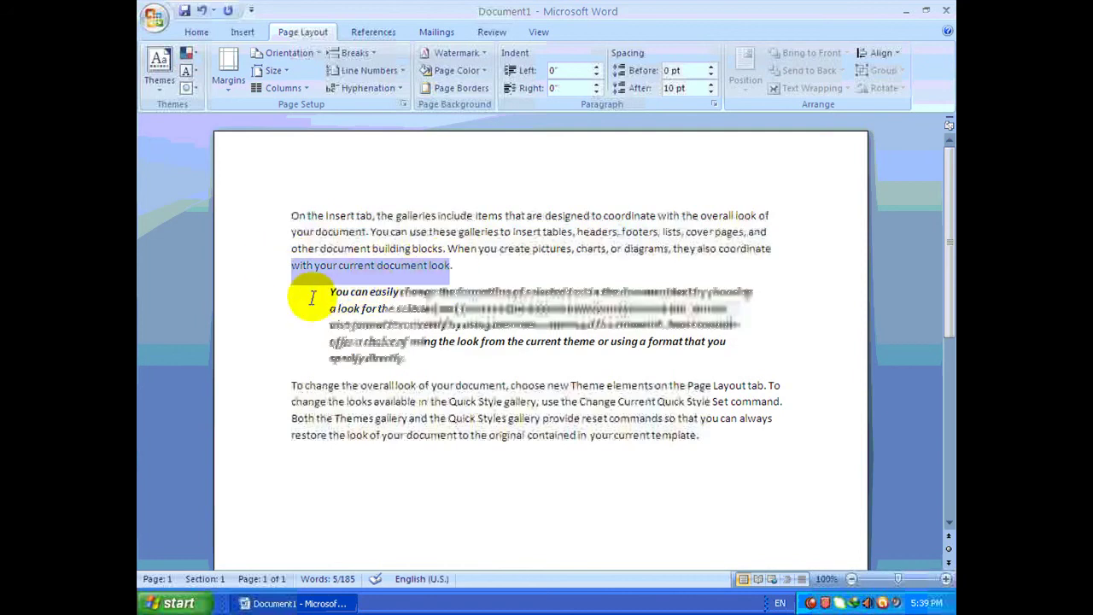
pyautogui.click(393, 270)
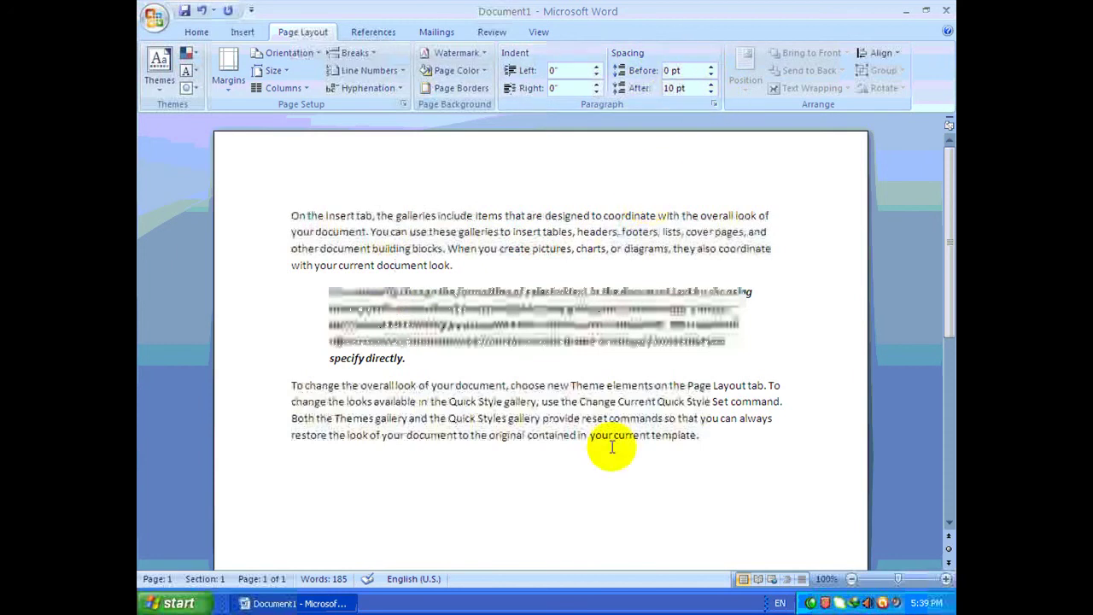
pyautogui.moveTo(717, 442); pyautogui.dragTo(231, 97)
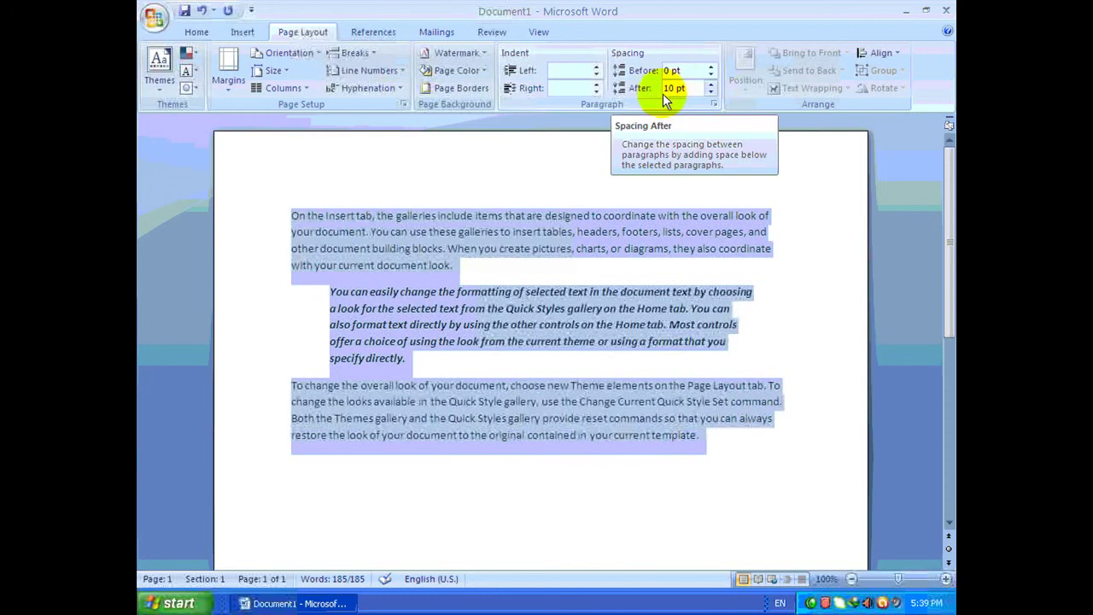
# - Raise Spacing Before to 24 pt, then return it to Auto
pyautogui.click(711, 66)
pyautogui.click(711, 66)
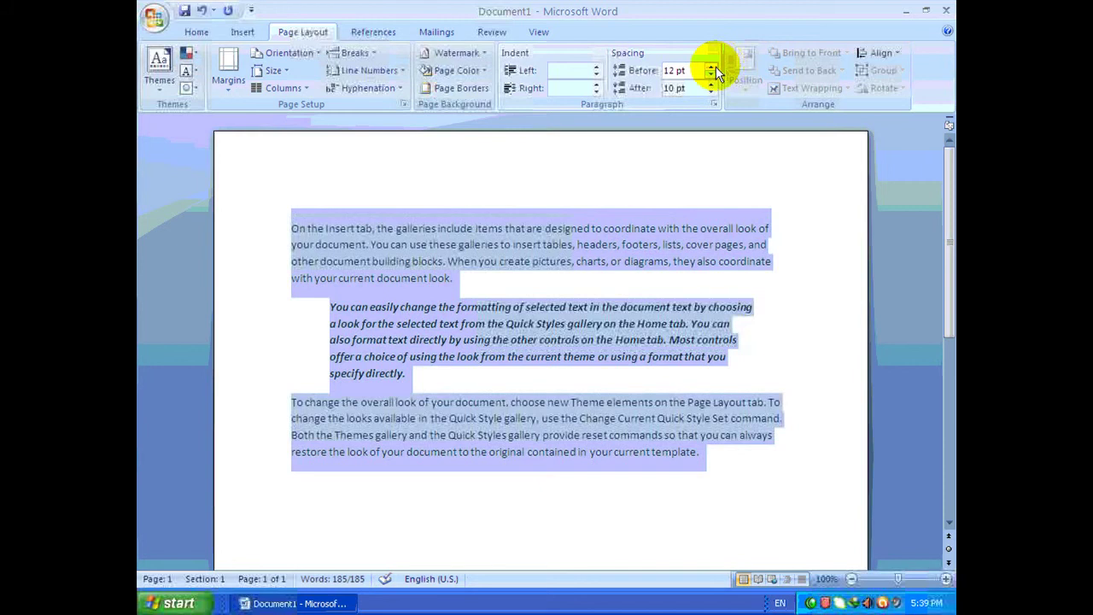
pyautogui.click(712, 67)
pyautogui.click(712, 67)
pyautogui.click(711, 75)
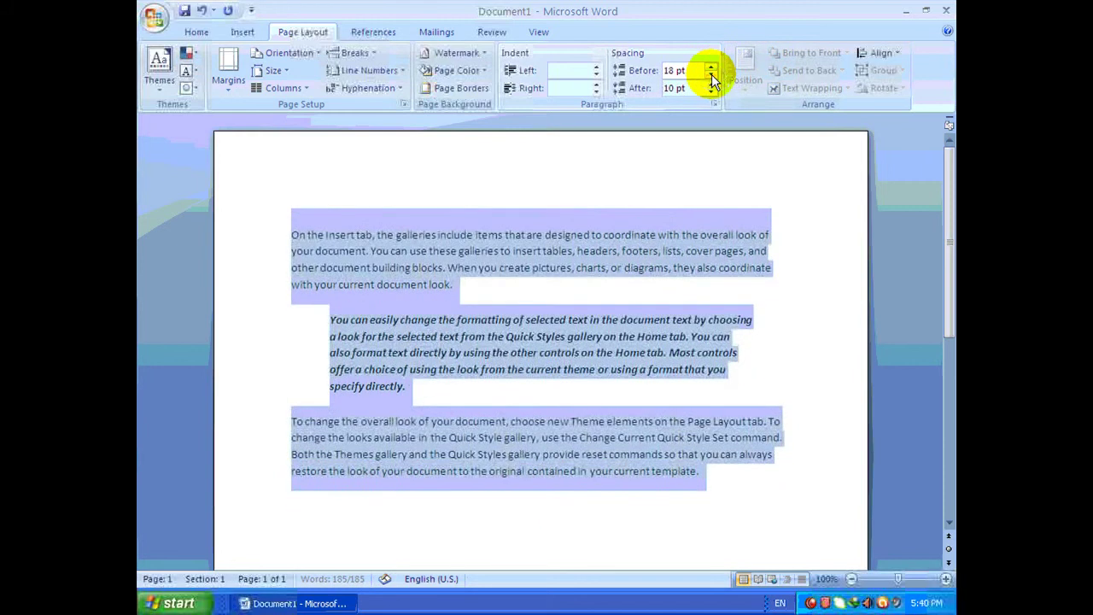
pyautogui.click(711, 76)
pyautogui.click(711, 75)
pyautogui.click(711, 75)
pyautogui.click(712, 76)
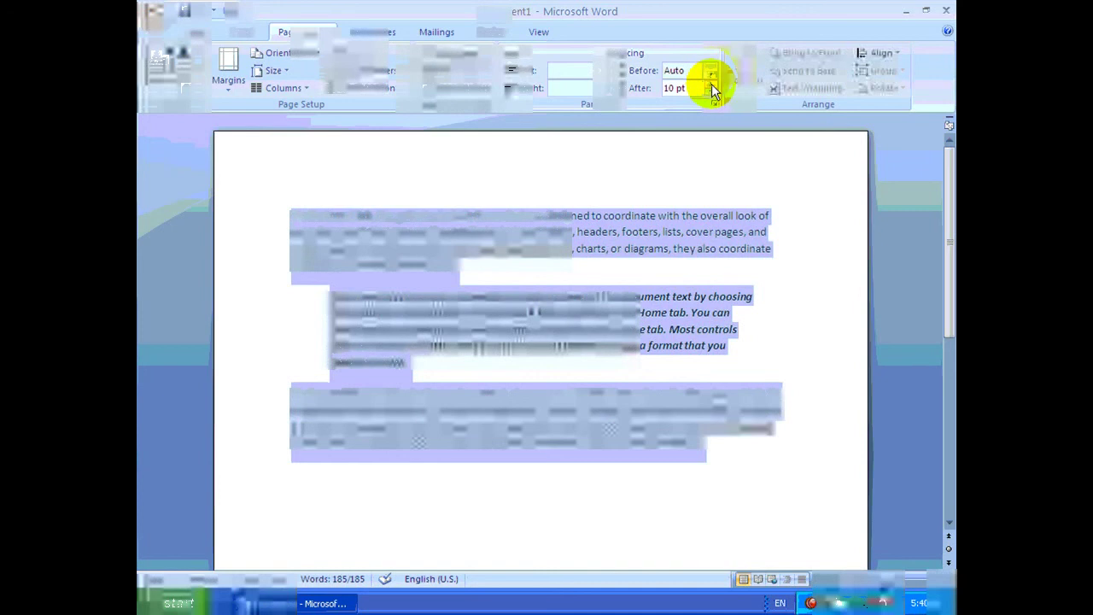
# - Raise Spacing After to 54 pt, then reduce it to 42 pt
pyautogui.click(711, 83)
pyautogui.click(711, 84)
pyautogui.click(711, 84)
pyautogui.click(711, 84)
pyautogui.click(711, 83)
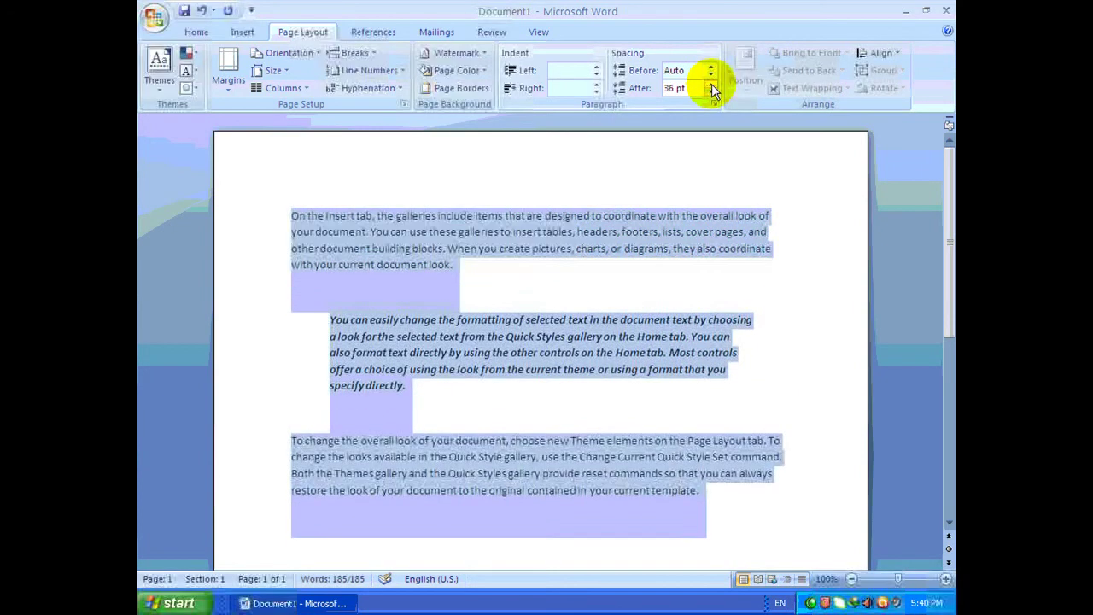
pyautogui.click(711, 84)
pyautogui.click(711, 84)
pyautogui.click(711, 83)
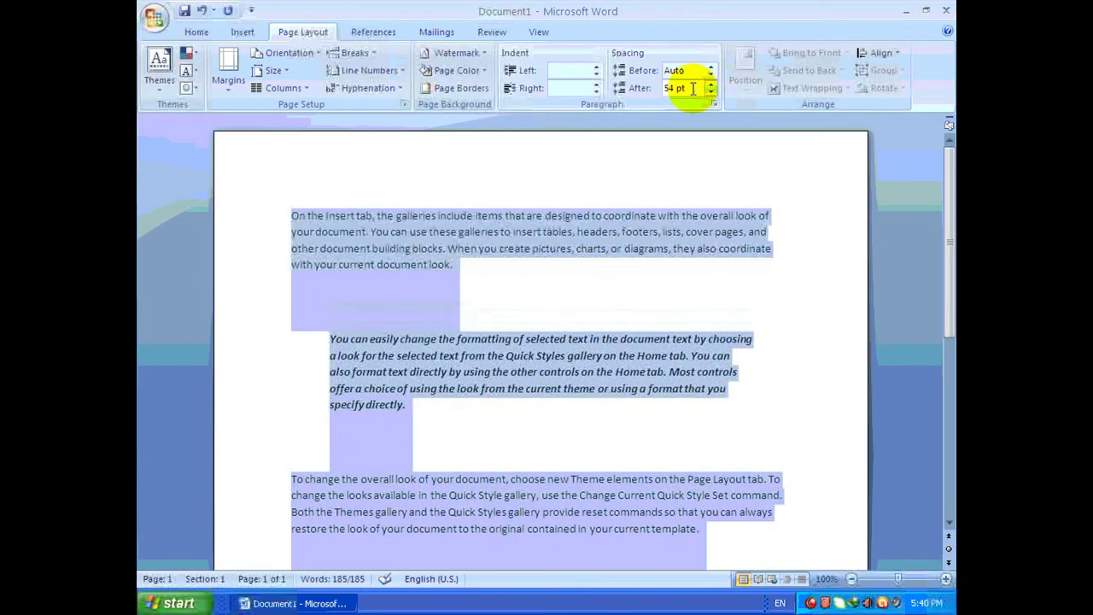
pyautogui.click(714, 92)
pyautogui.click(713, 92)
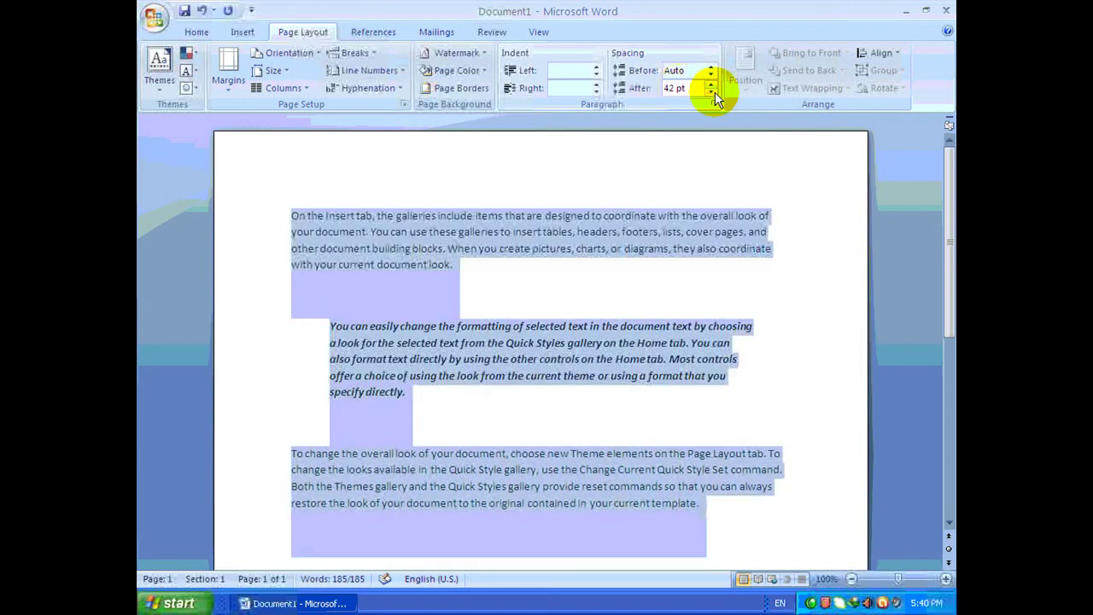
# - Select all the text and delete it, leaving the page blank
pyautogui.click(690, 179)
pyautogui.scroll(-5, 671, 212)
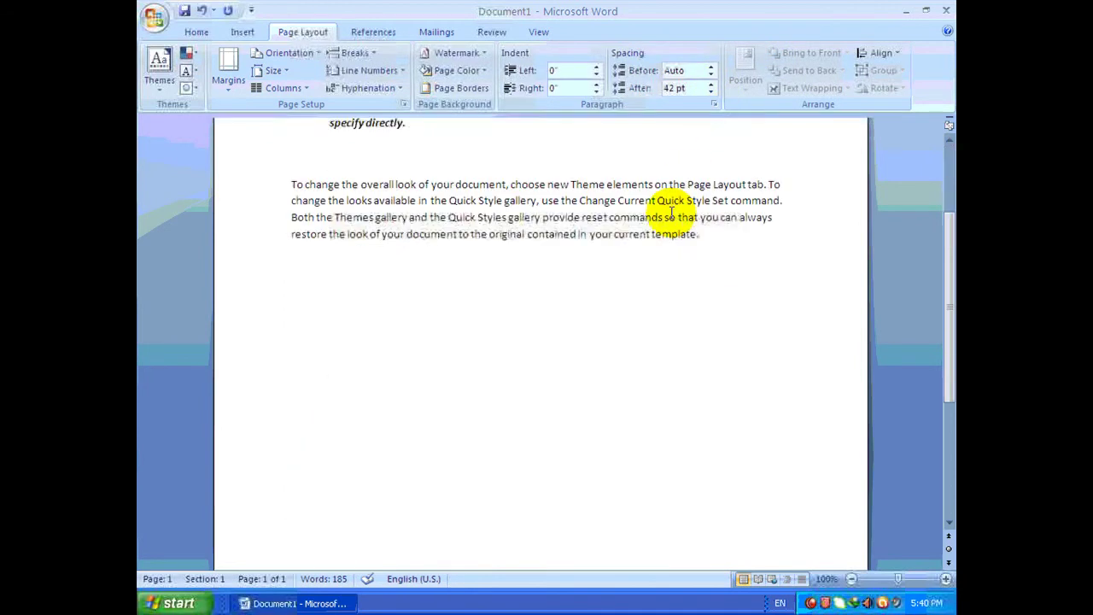
pyautogui.scroll(5, 671, 212)
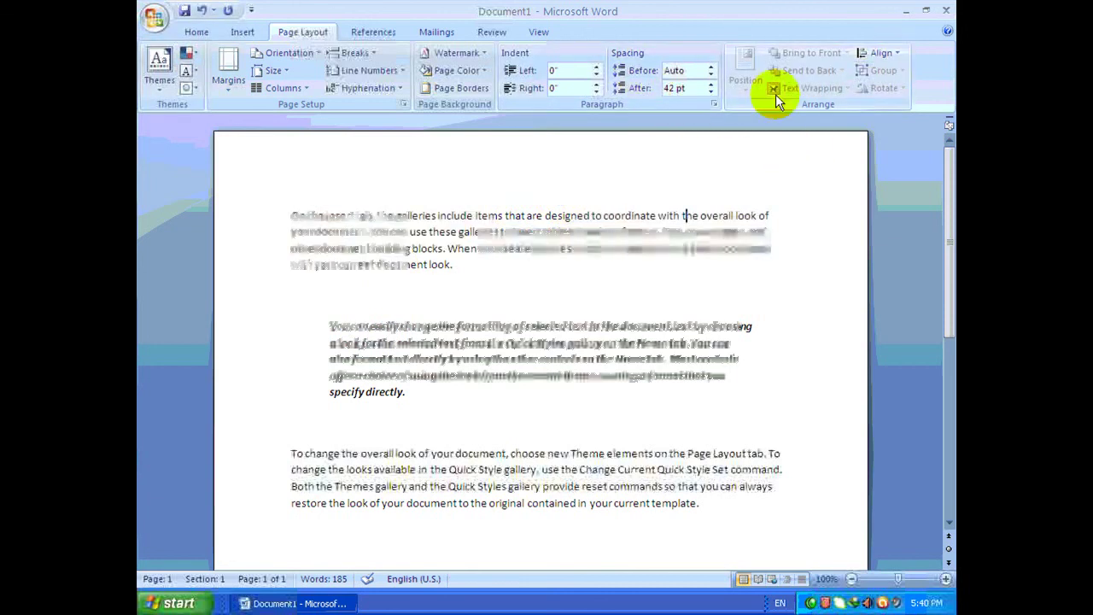
pyautogui.moveTo(705, 502)
pyautogui.mouseDown()
pyautogui.moveTo(415, 252)
pyautogui.moveTo(336, 220)
pyautogui.mouseUp()
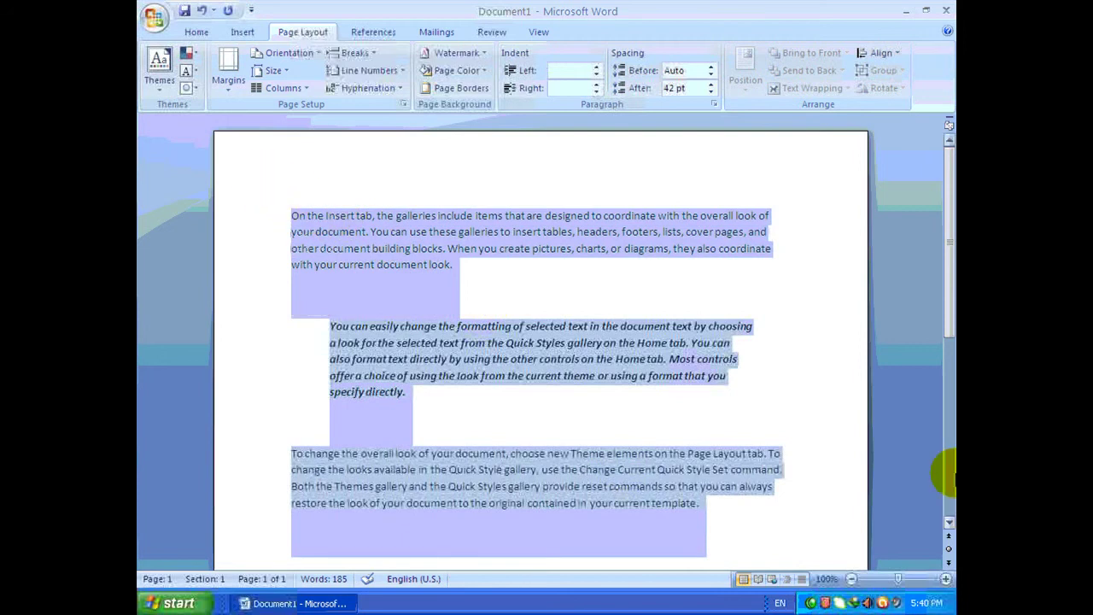
pyautogui.press('Delete')
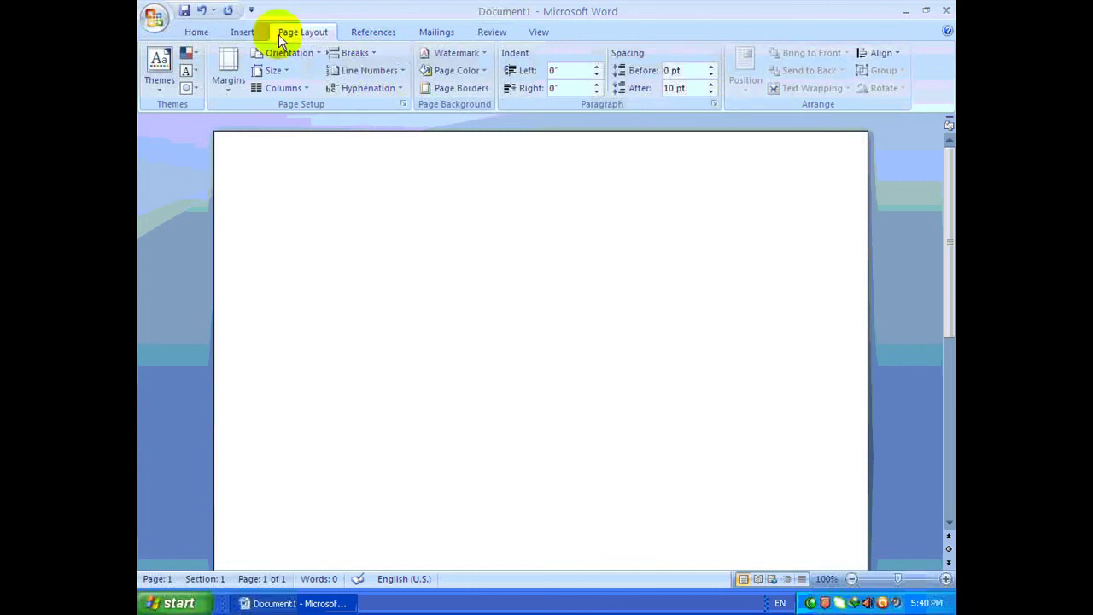
# - Insert a Smiley Face shape and drag it out large across the upper page
pyautogui.click(237, 31)
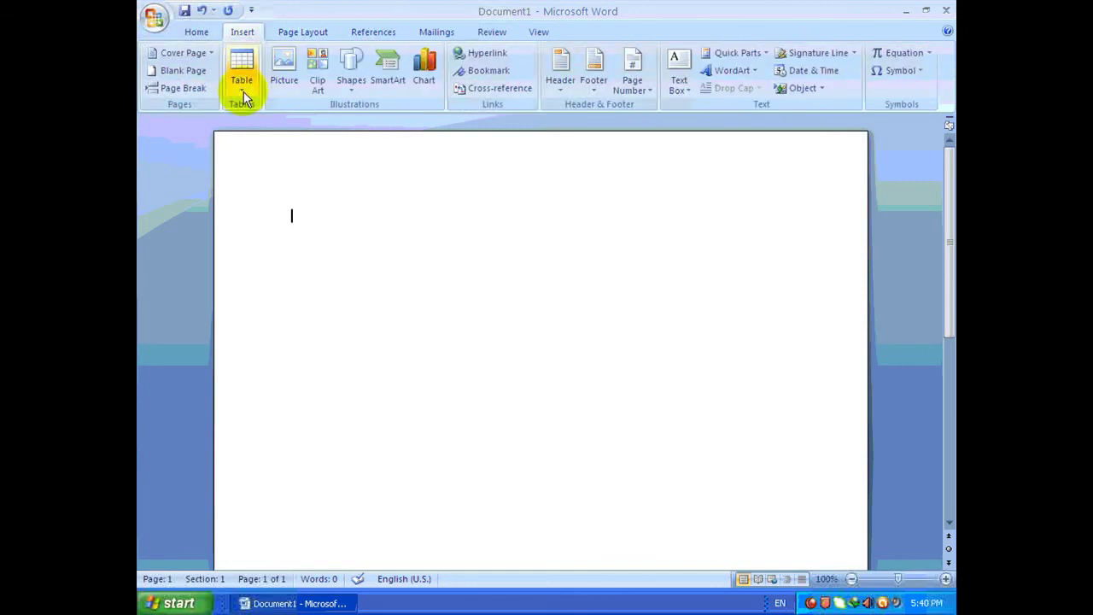
pyautogui.click(352, 92)
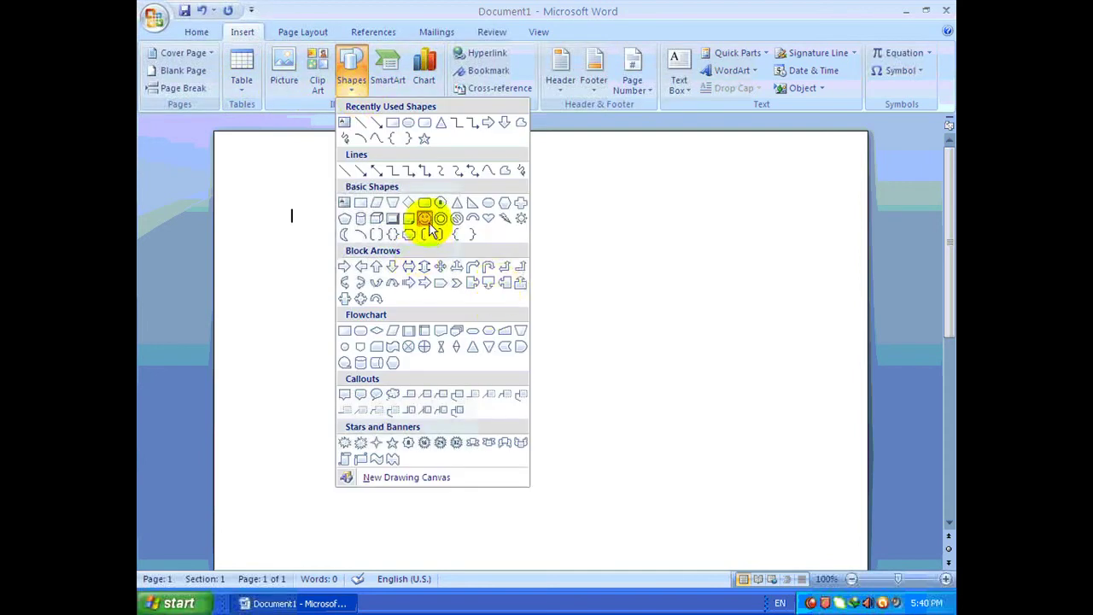
pyautogui.click(424, 219)
pyautogui.moveTo(333, 202); pyautogui.dragTo(721, 463)
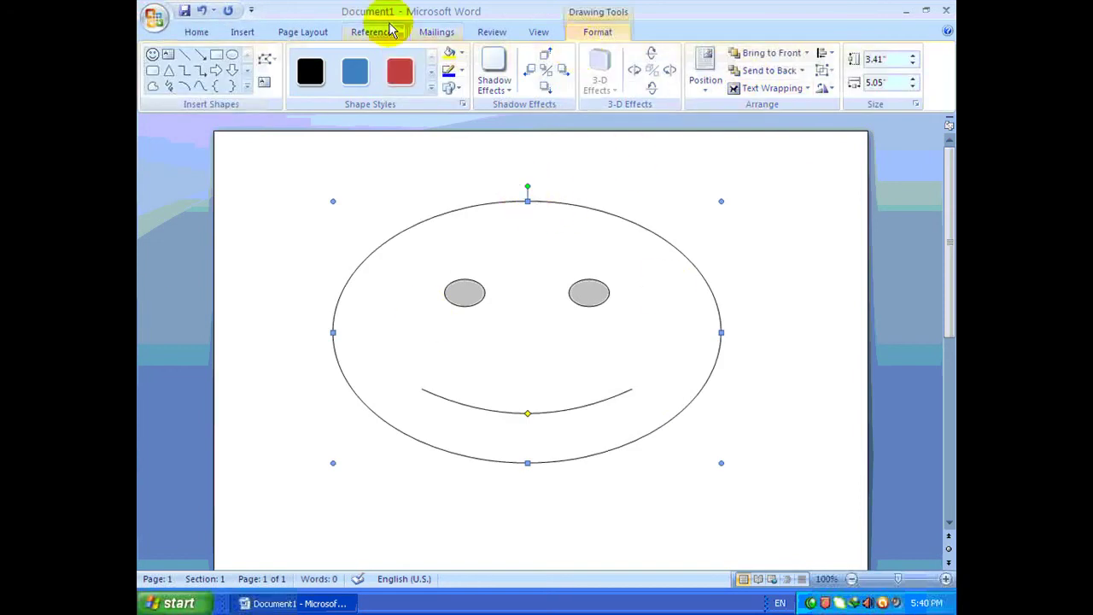
pyautogui.click(304, 34)
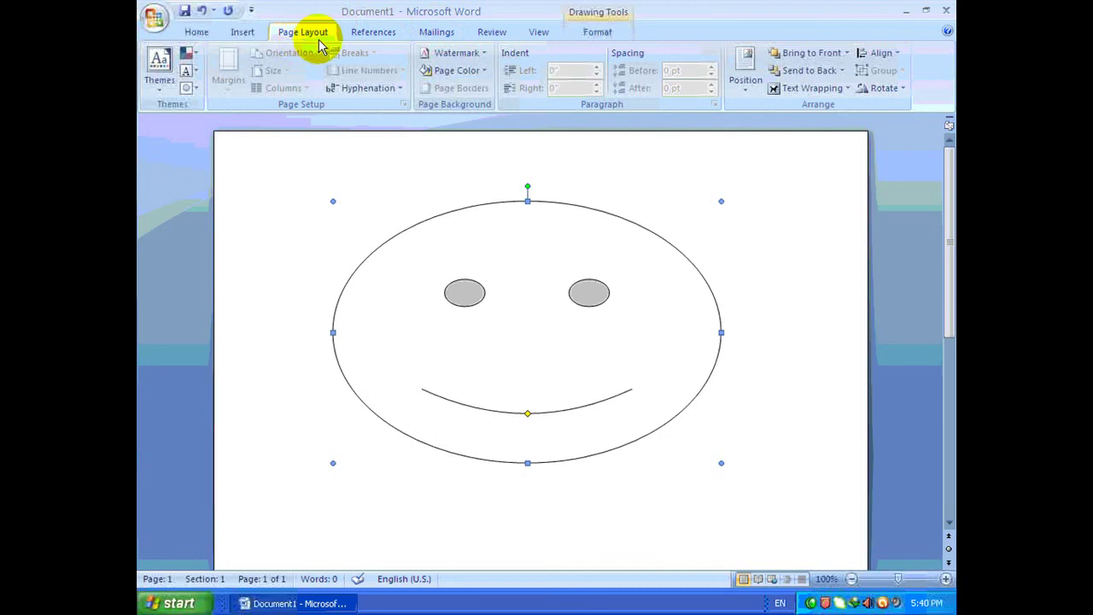
pyautogui.click(746, 86)
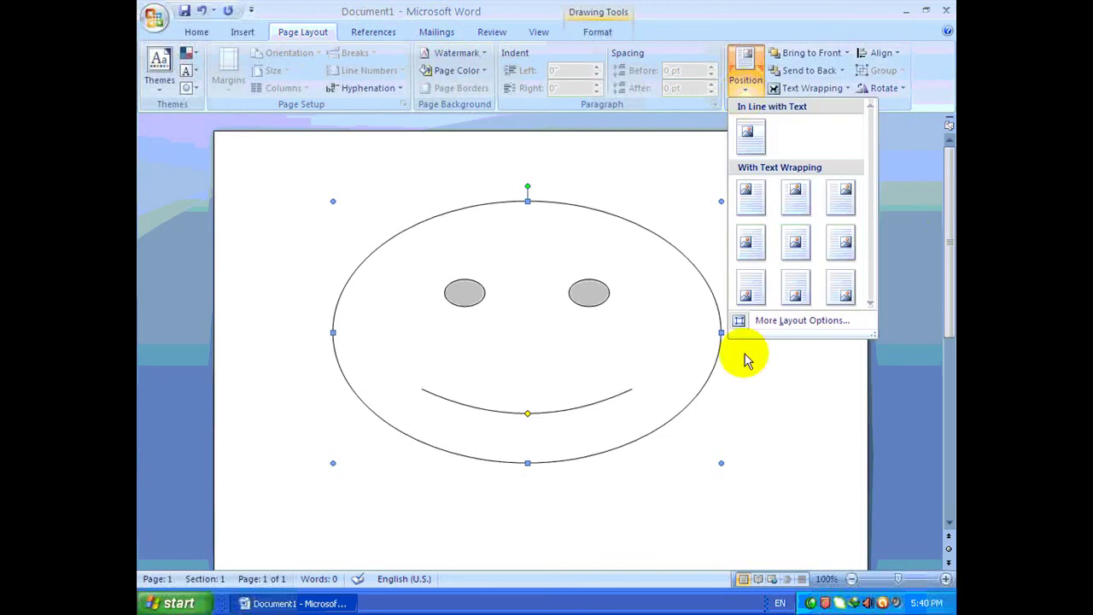
pyautogui.click(798, 380)
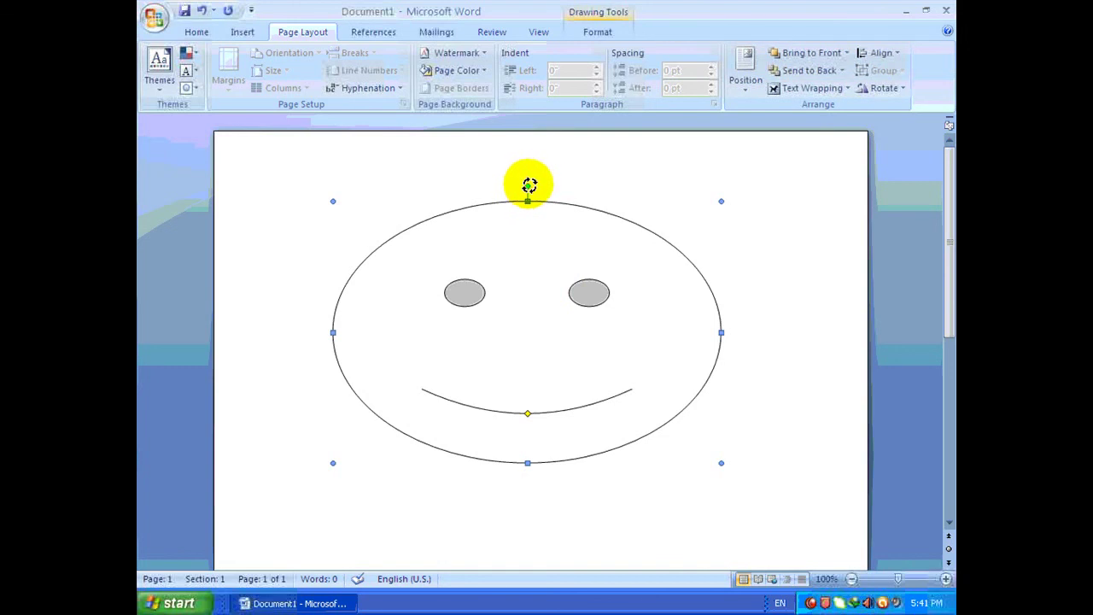
# - Try rotating the face, undo it, then drag the mouth handle upward into a frown
pyautogui.moveTo(529, 185)
pyautogui.mouseDown()
pyautogui.moveTo(558, 312)
pyautogui.moveTo(603, 344)
pyautogui.mouseUp()
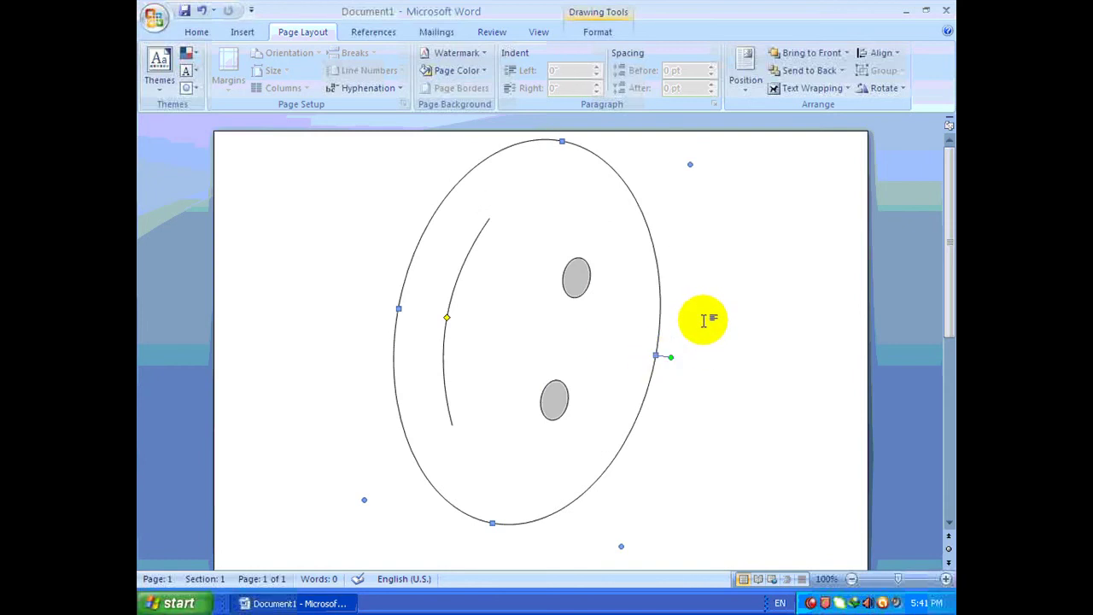
pyautogui.hotkey('ctrl', 'z')
pyautogui.click(704, 319)
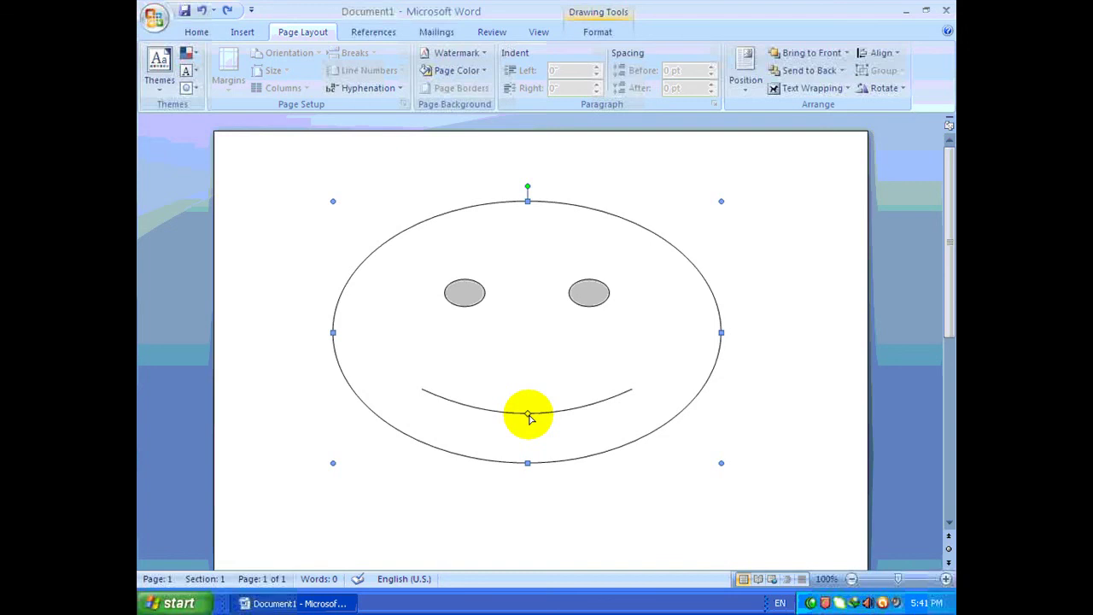
pyautogui.moveTo(530, 416); pyautogui.dragTo(549, 270)
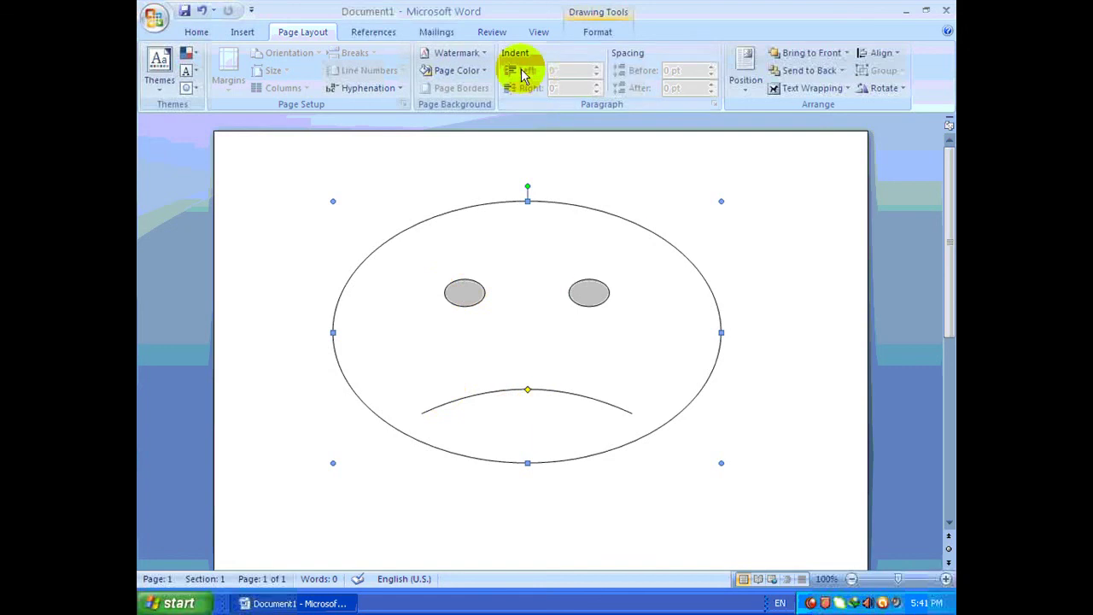
# - Apply the light orange shape style to the face
pyautogui.click(597, 31)
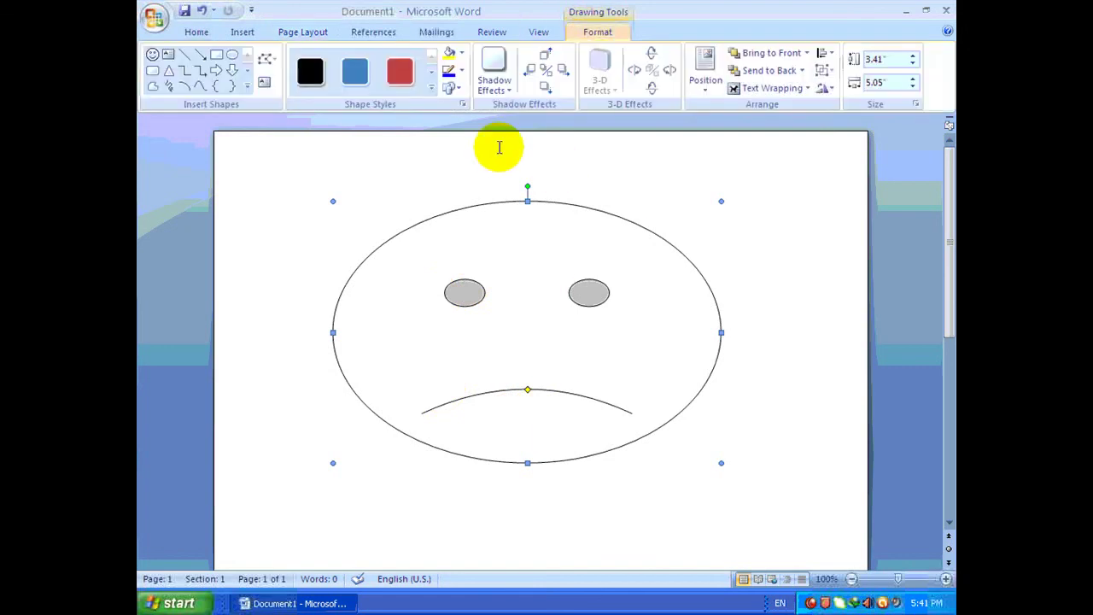
pyautogui.click(432, 86)
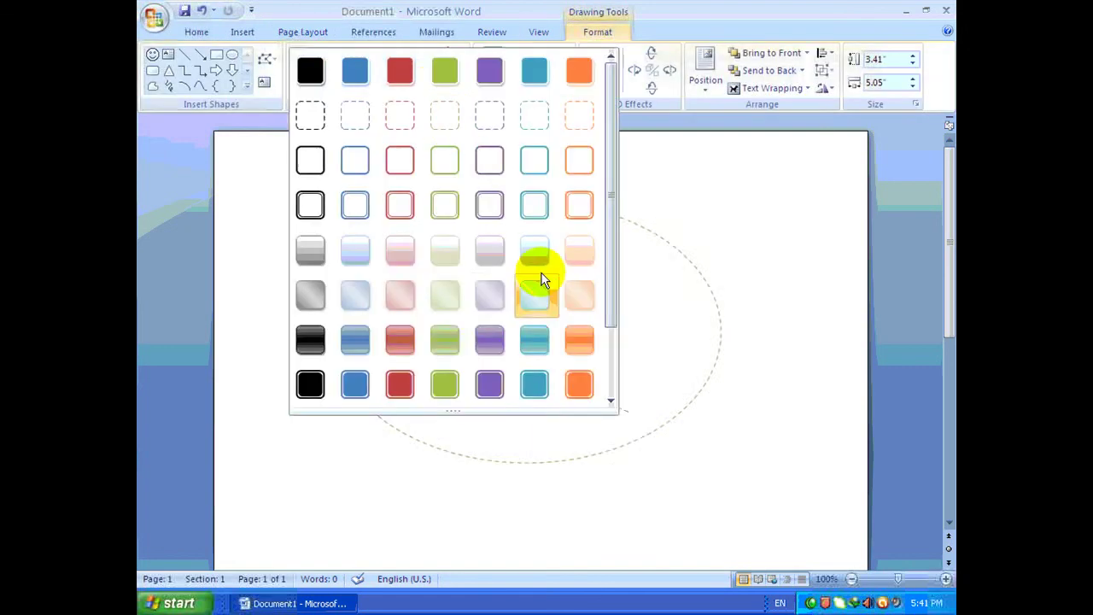
pyautogui.click(573, 305)
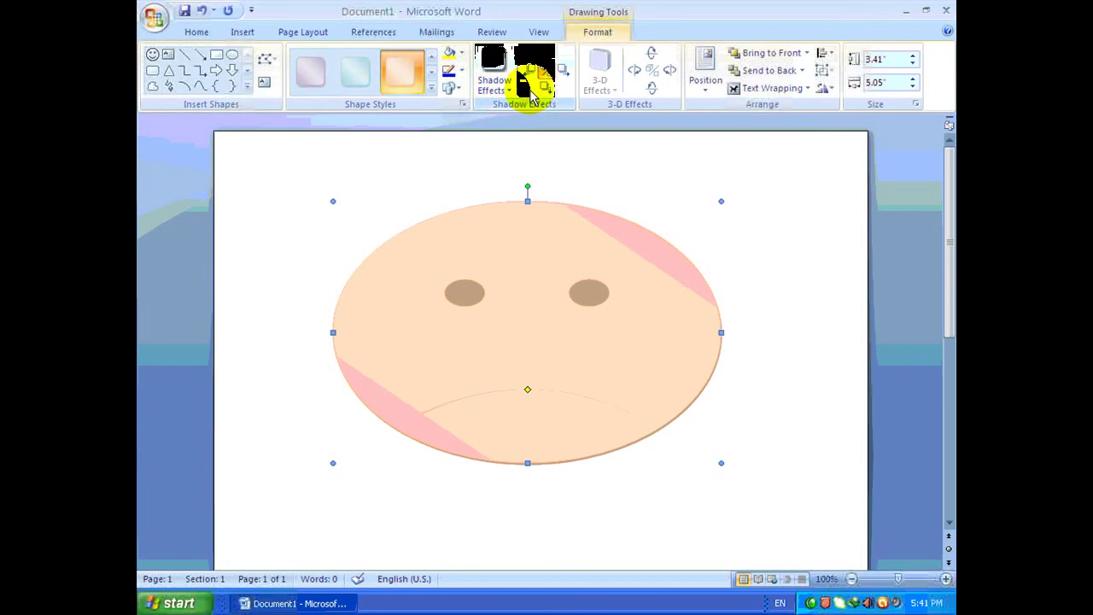
pyautogui.click(462, 72)
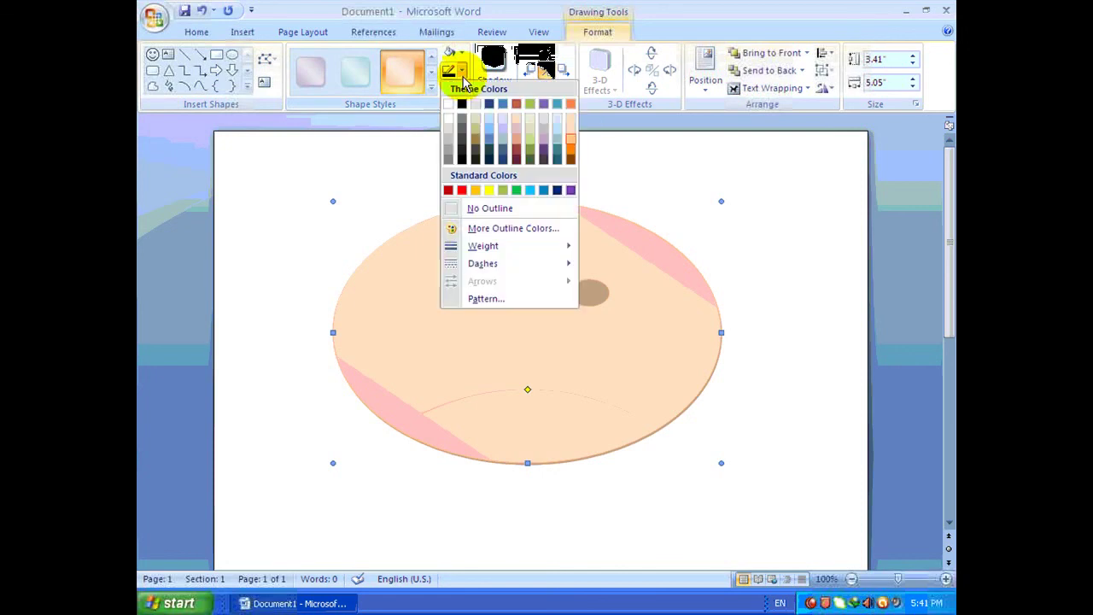
pyautogui.click(460, 72)
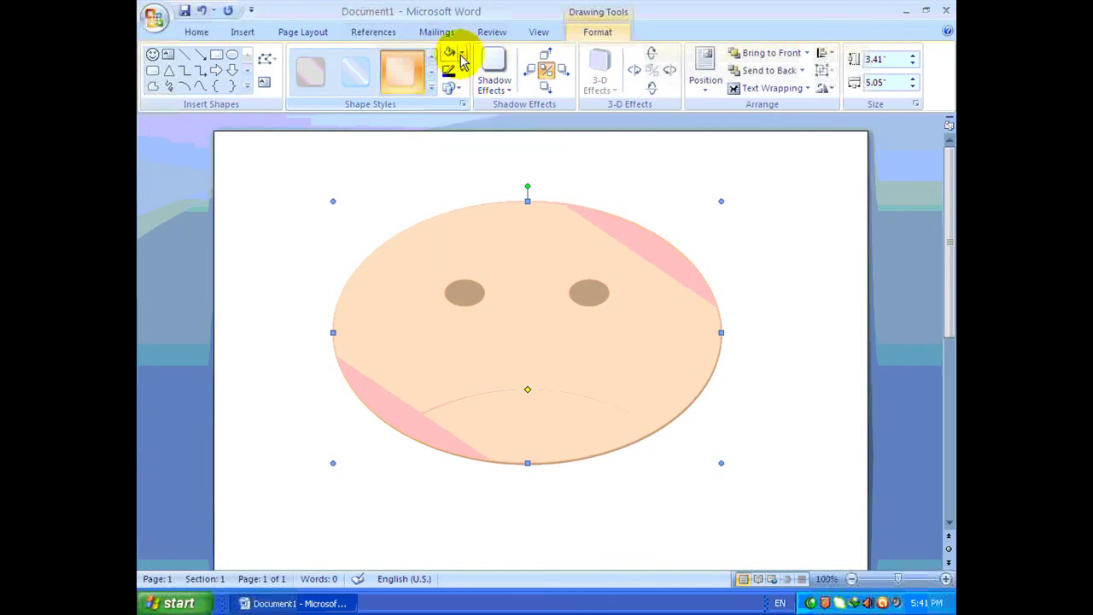
# - Browse the Shape Fill texture and gradient options, keeping the current fill
pyautogui.click(460, 53)
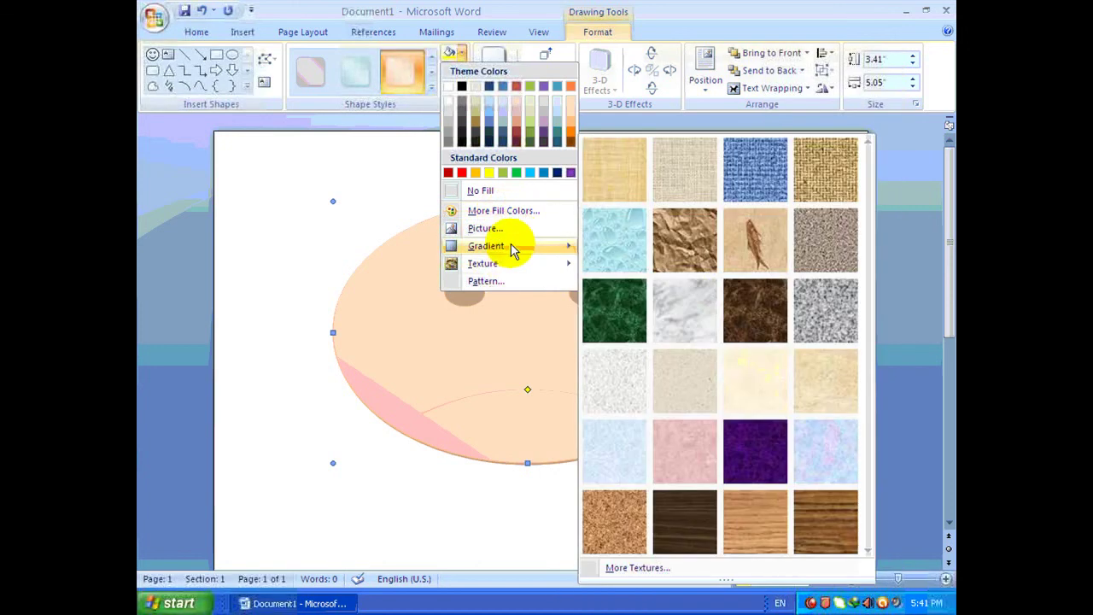
pyautogui.moveTo(485, 246)
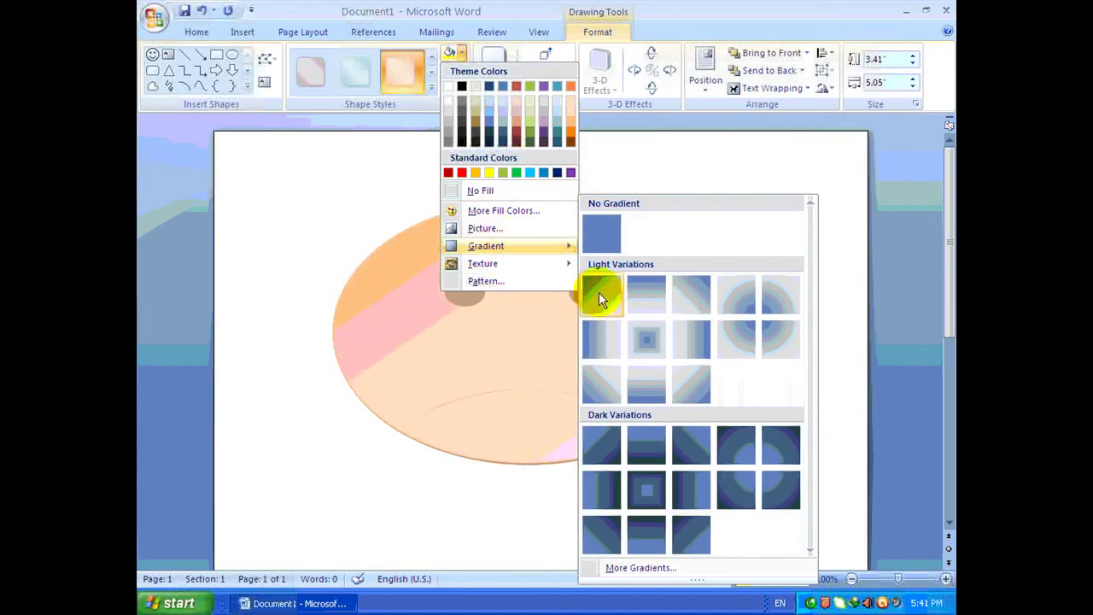
pyautogui.click(403, 198)
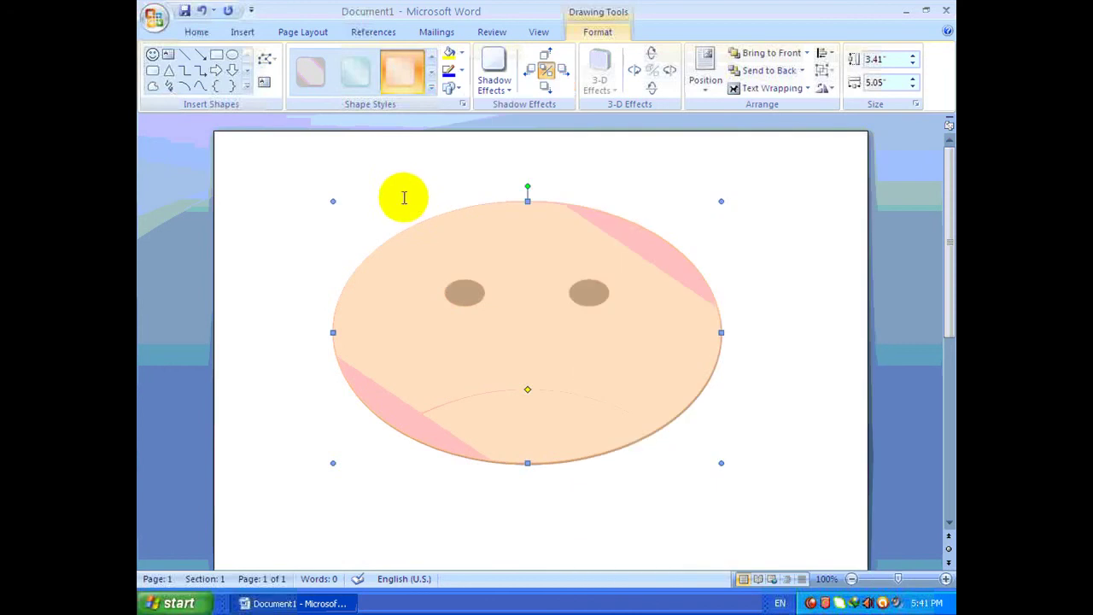
pyautogui.click(461, 52)
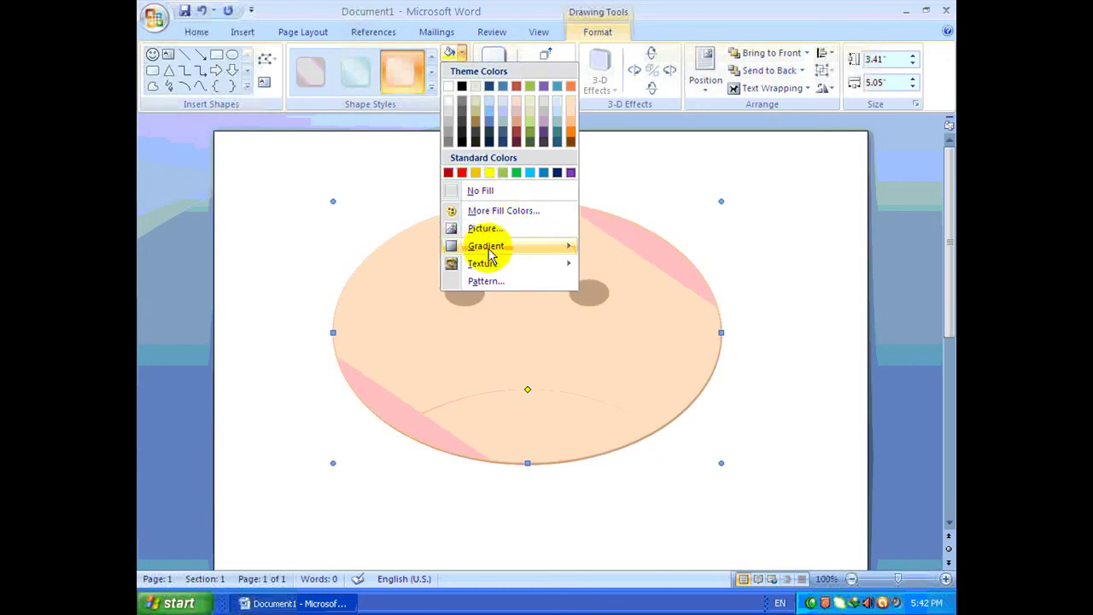
pyautogui.click(779, 128)
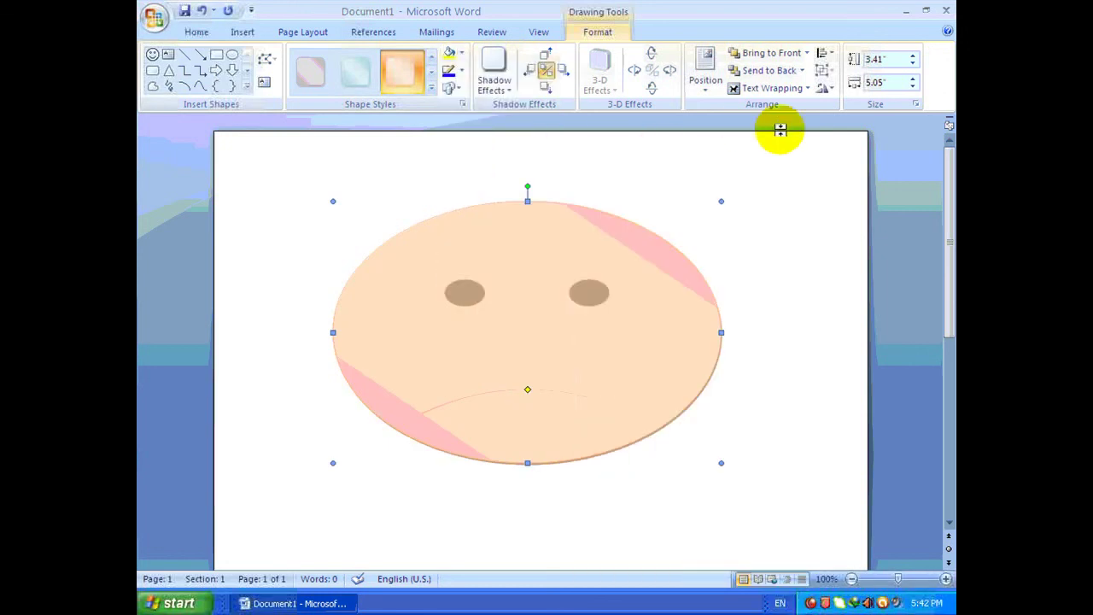
pyautogui.click(302, 32)
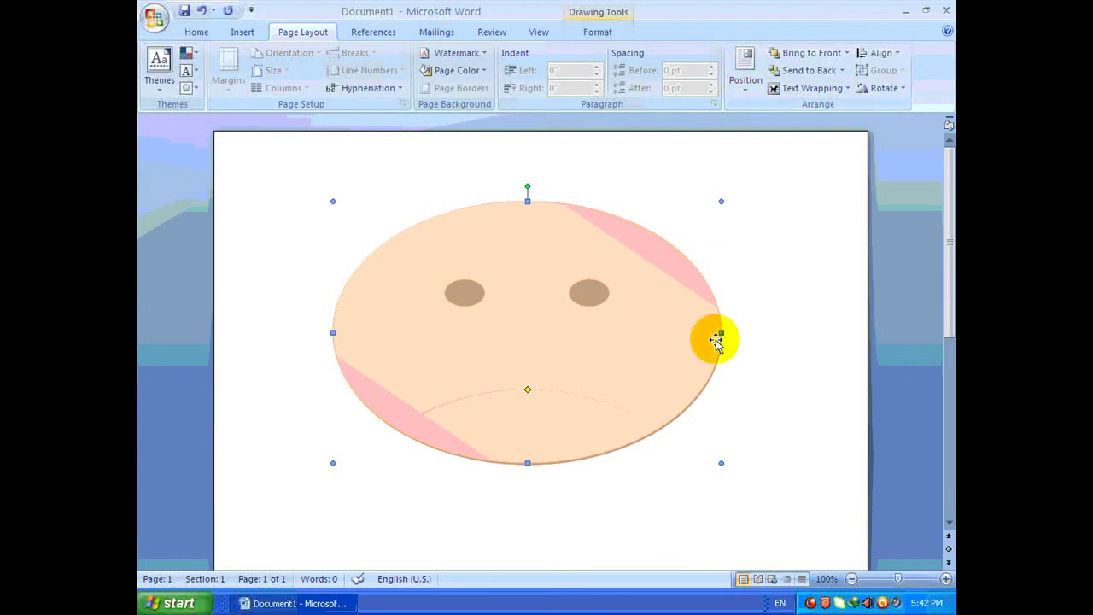
# - Shrink the face to about a third and try the in-line and top-left wrapping positions
pyautogui.moveTo(721, 463); pyautogui.dragTo(450, 287)
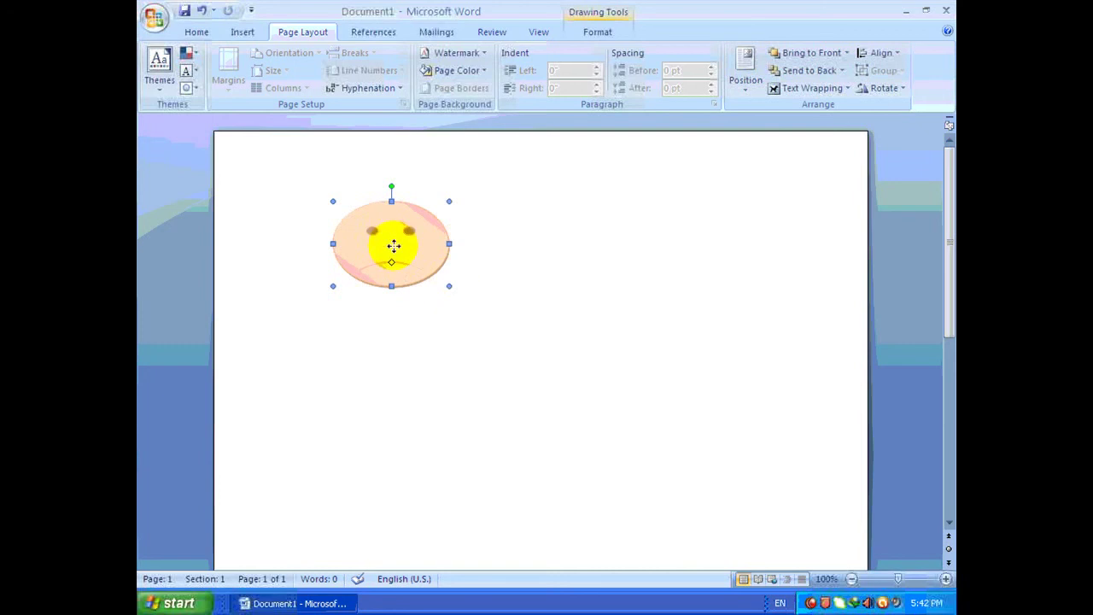
pyautogui.moveTo(393, 245)
pyautogui.mouseDown()
pyautogui.moveTo(568, 339)
pyautogui.moveTo(674, 462)
pyautogui.mouseUp()
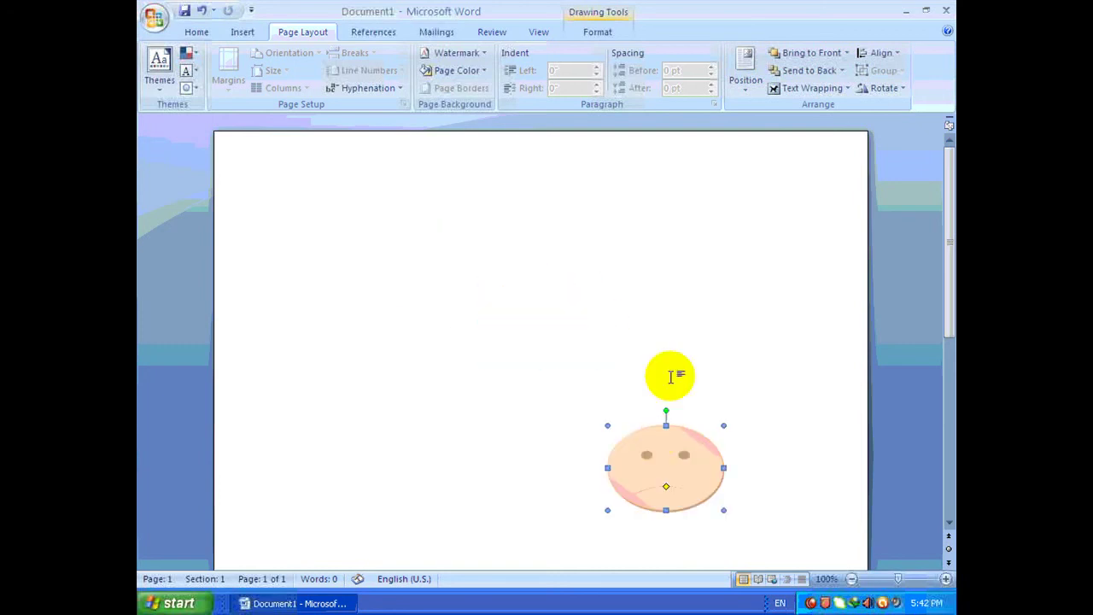
pyautogui.click(731, 95)
pyautogui.click(753, 137)
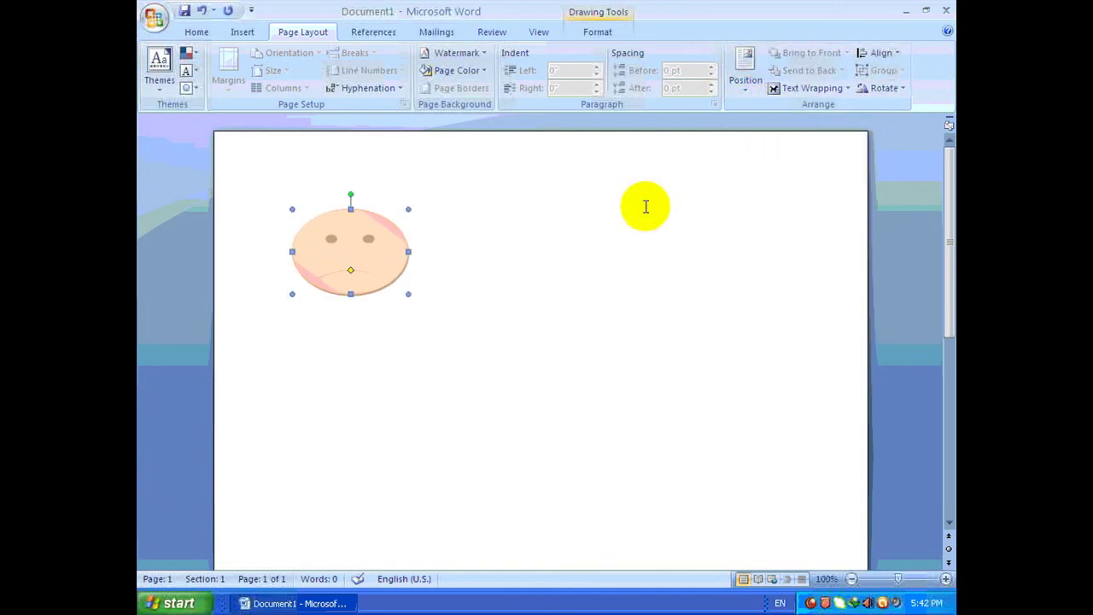
pyautogui.click(746, 95)
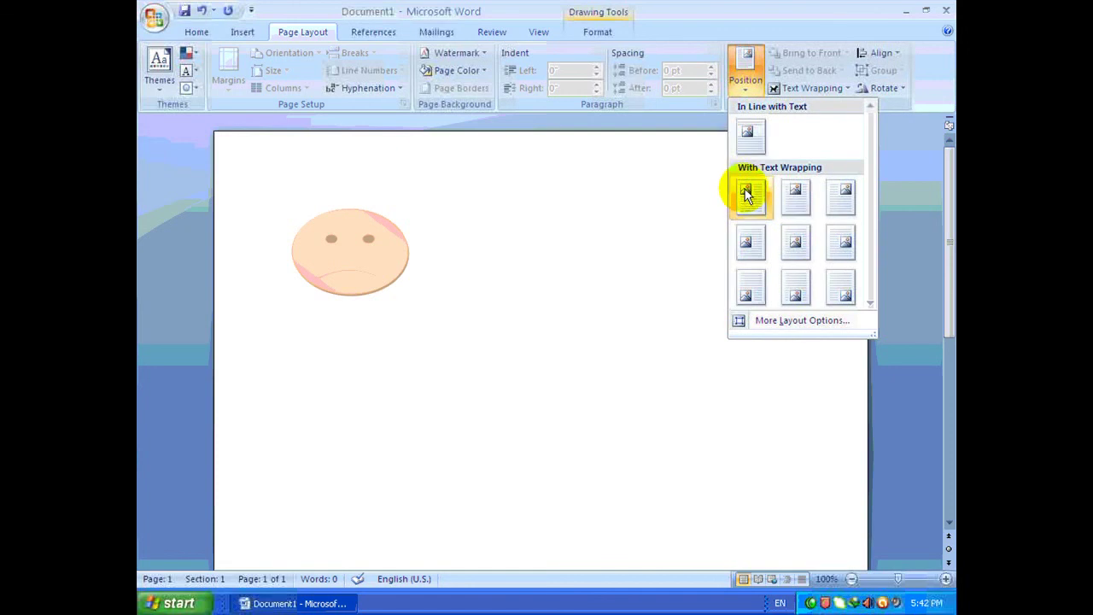
pyautogui.click(748, 191)
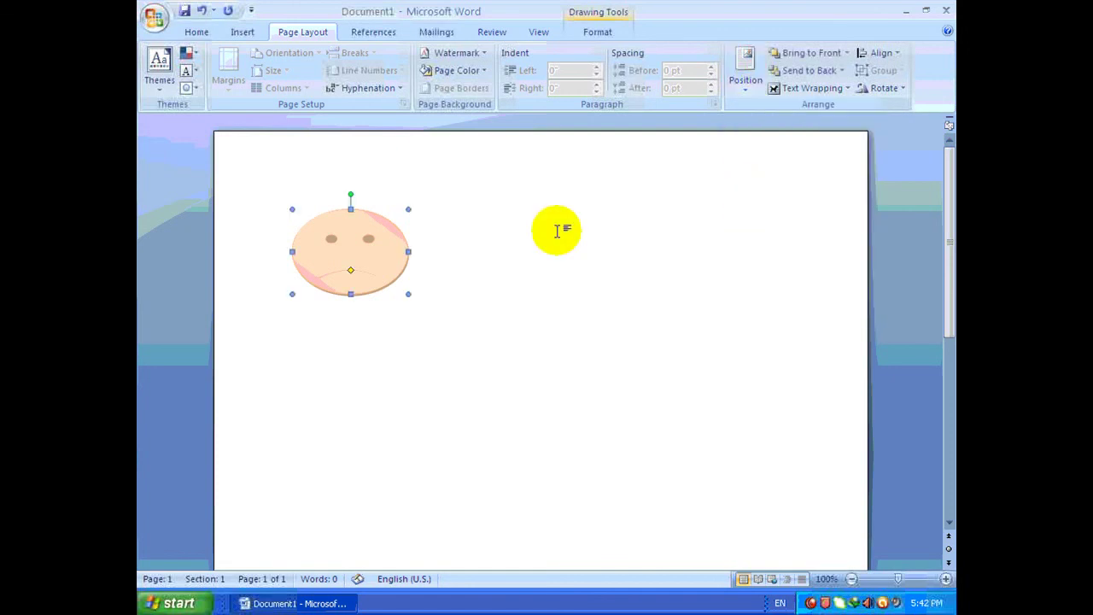
# - Position the face at the top-right of the page with text wrapping
pyautogui.click(747, 77)
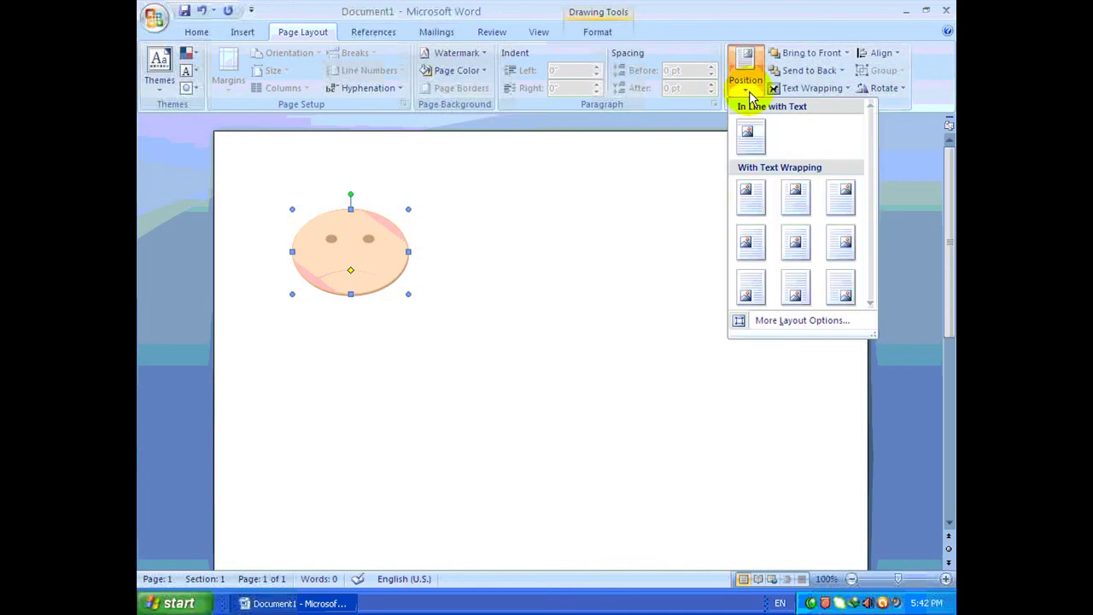
pyautogui.click(795, 210)
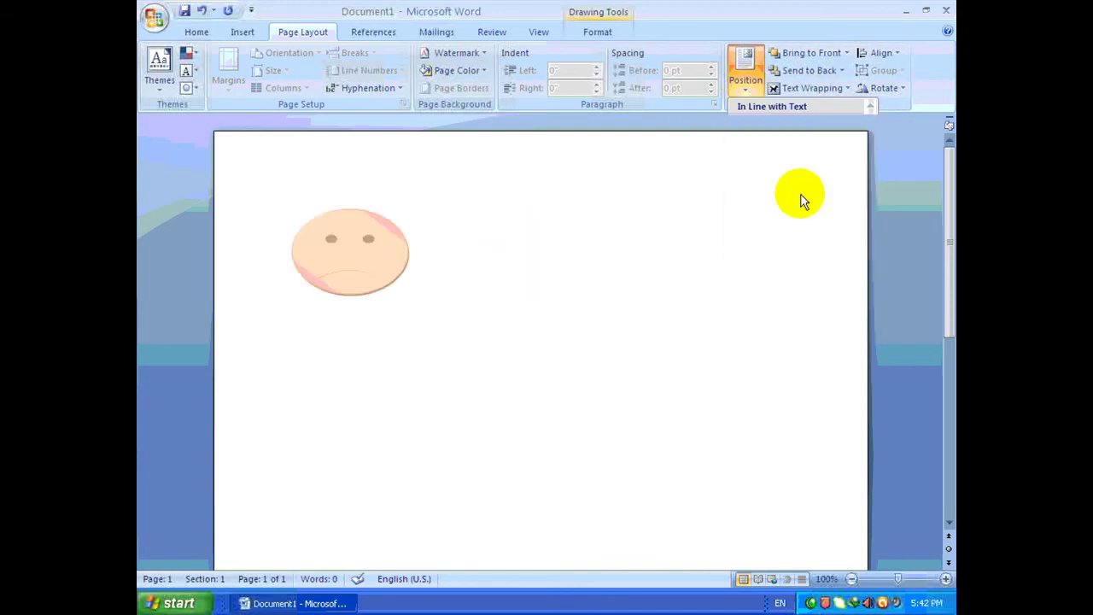
pyautogui.click(746, 89)
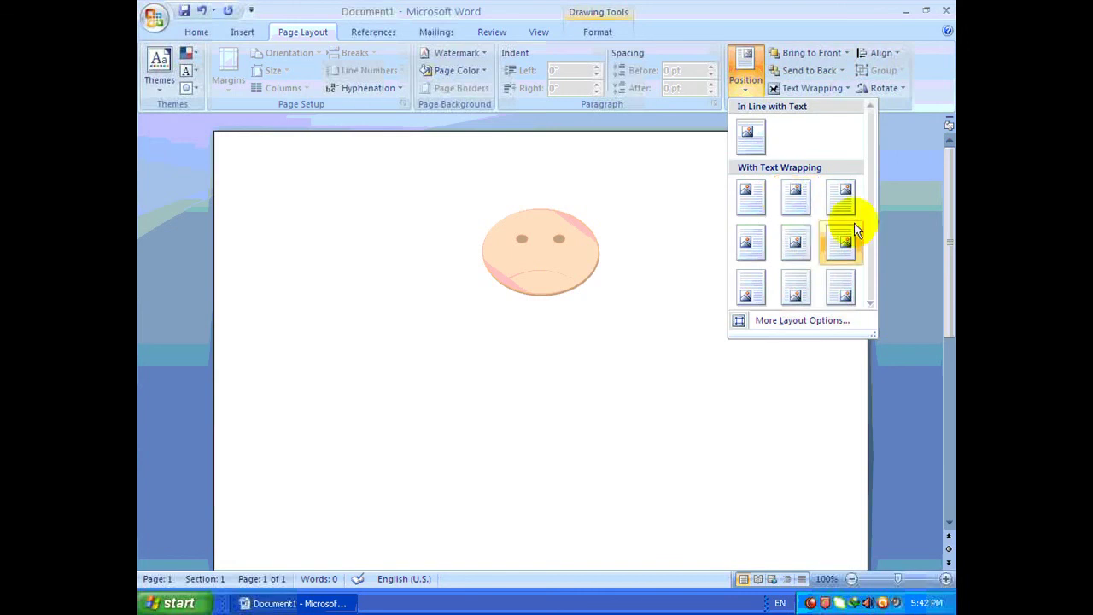
pyautogui.click(843, 193)
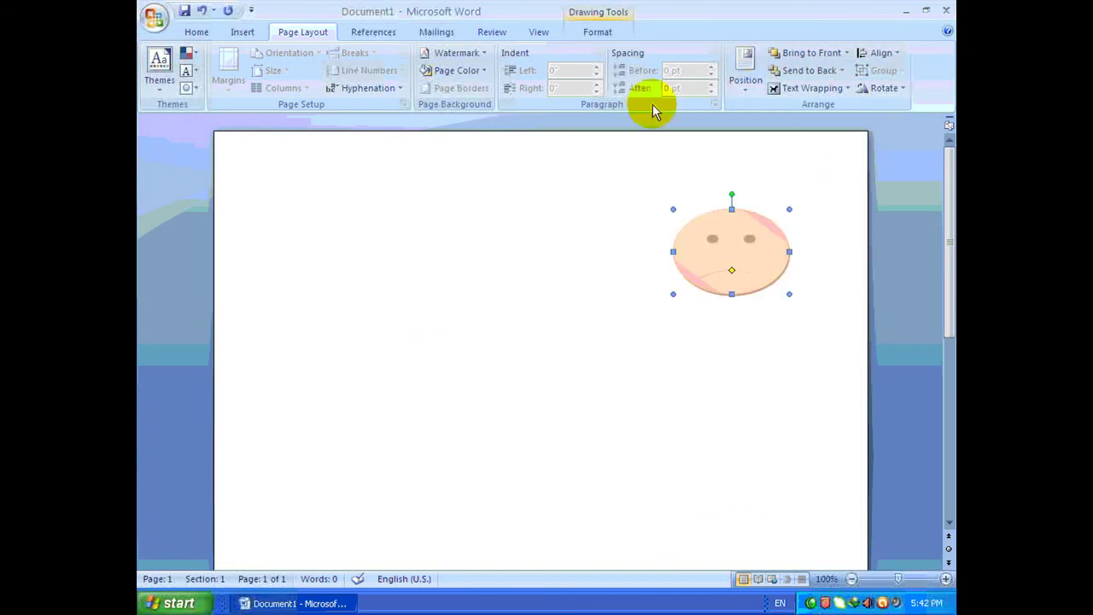
pyautogui.click(747, 85)
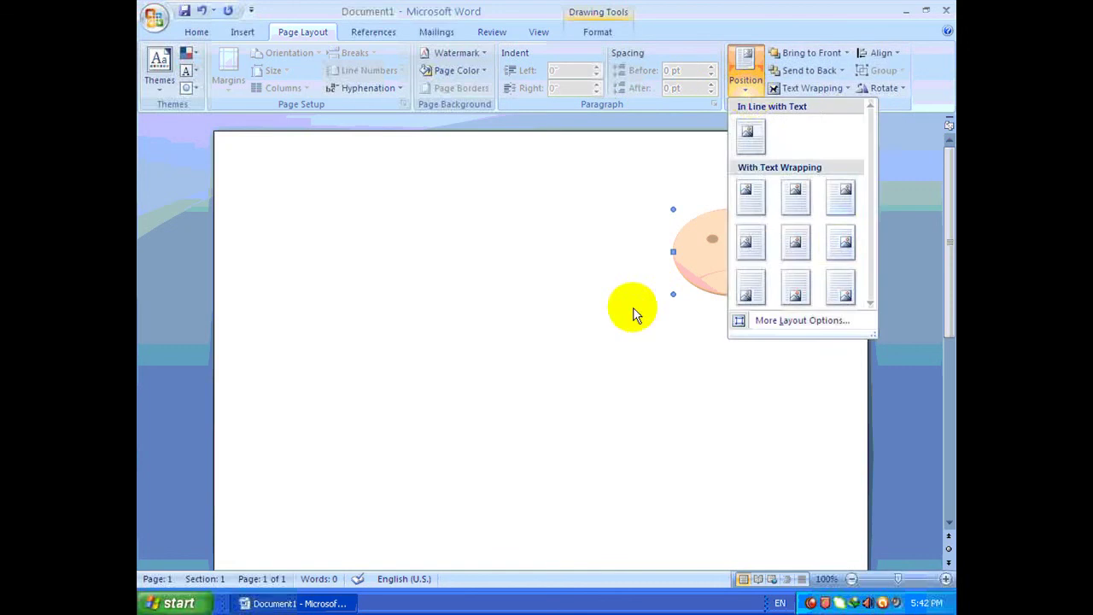
pyautogui.click(649, 227)
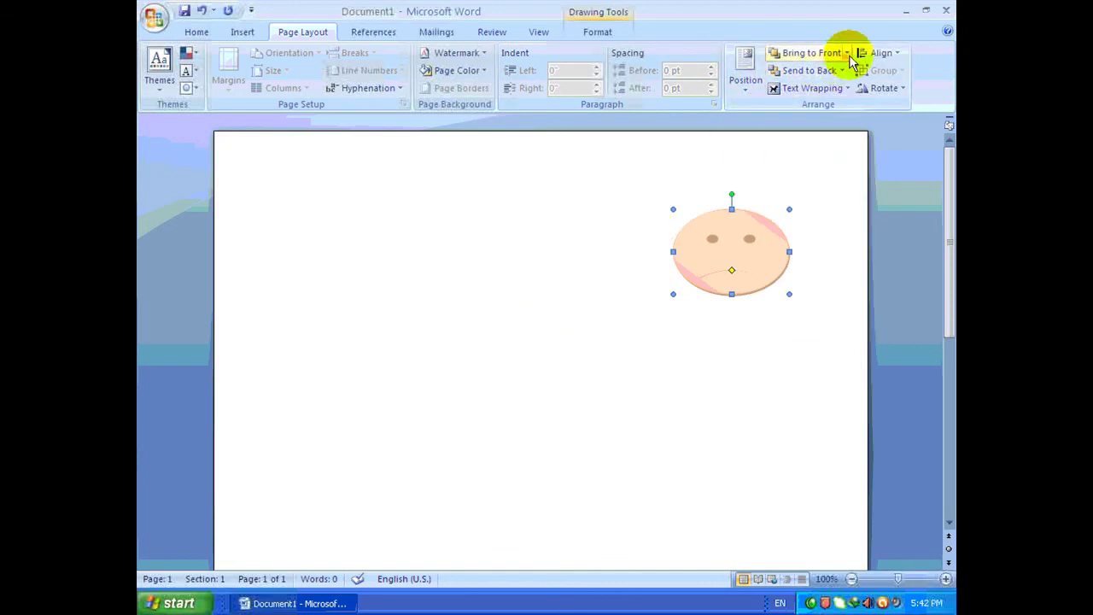
pyautogui.click(846, 53)
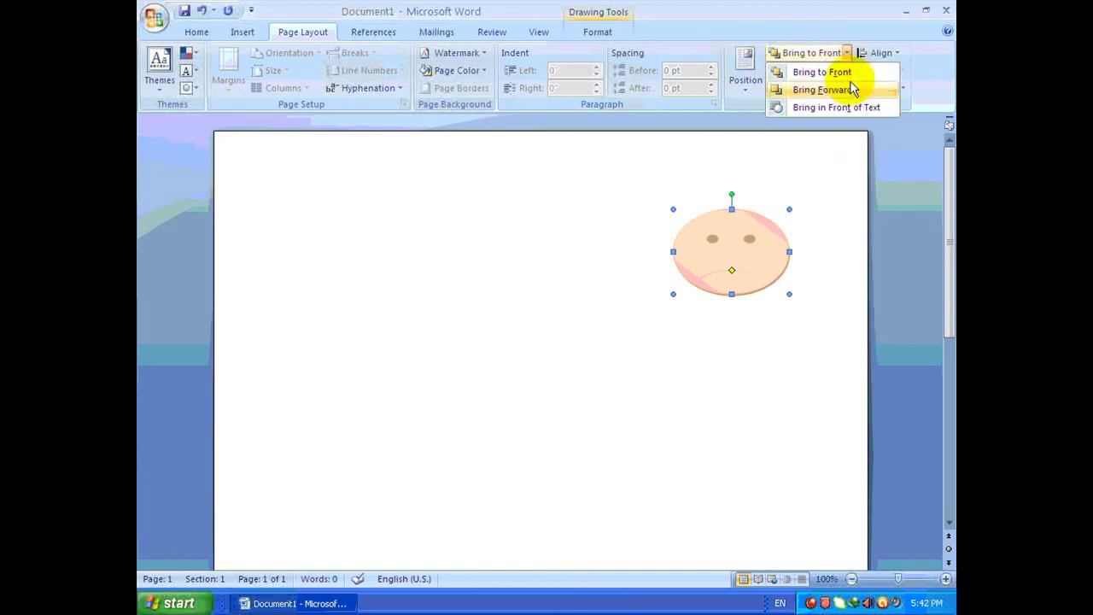
pyautogui.click(852, 89)
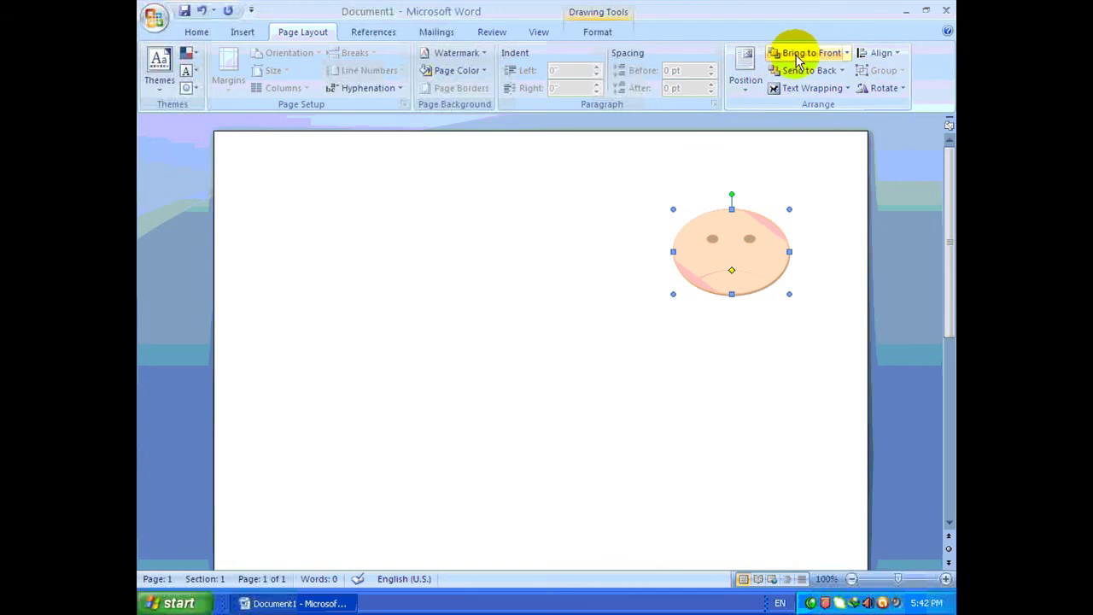
pyautogui.click(362, 215)
pyautogui.write('=rand(3)')
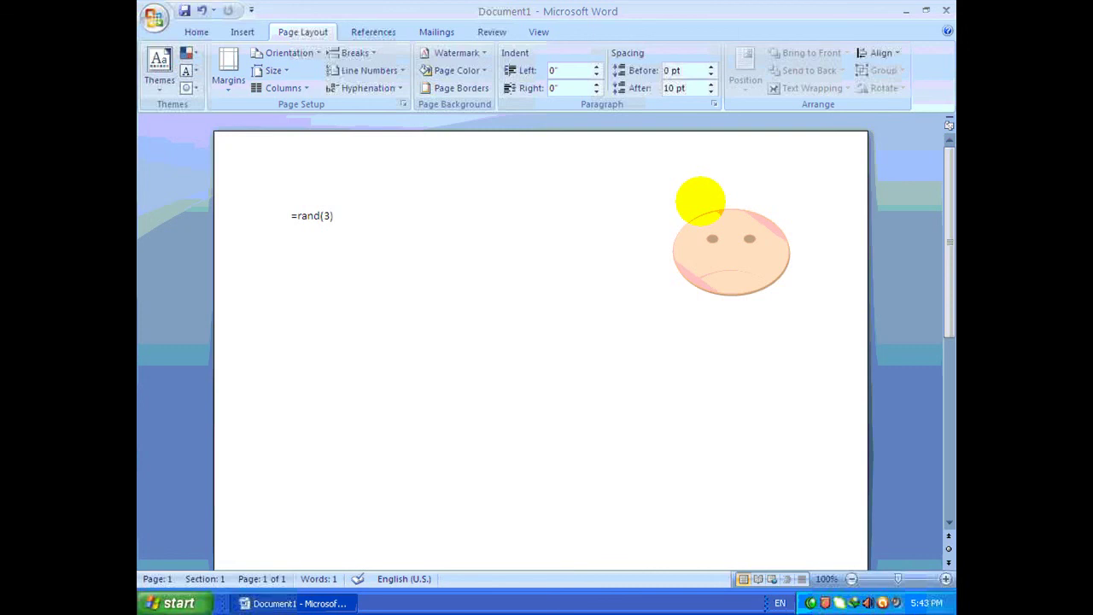
# - Expand =rand(3) into three paragraphs and drag the frowning face into the first one
pyautogui.press('Return')
pyautogui.click(745, 241)
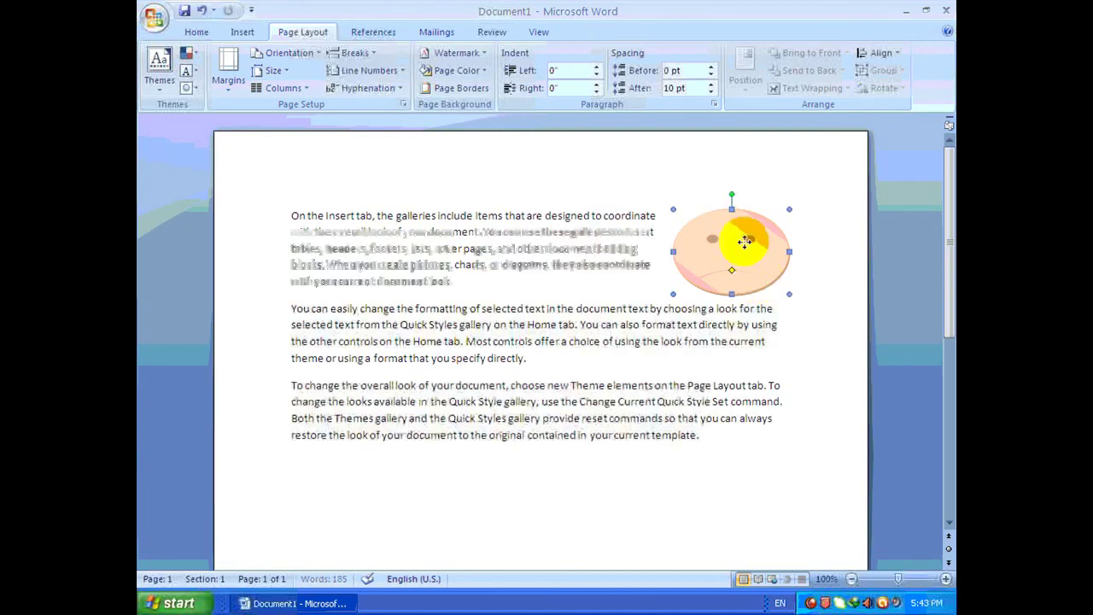
pyautogui.moveTo(744, 242); pyautogui.dragTo(546, 267)
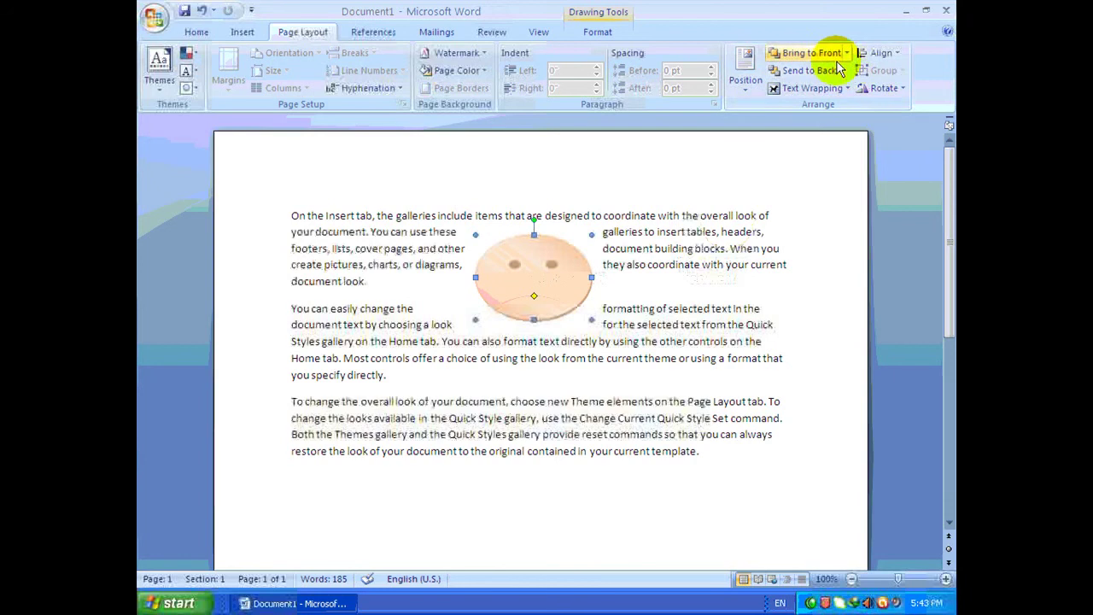
# - Drag the face down into the second paragraph and send it to the back
pyautogui.click(848, 54)
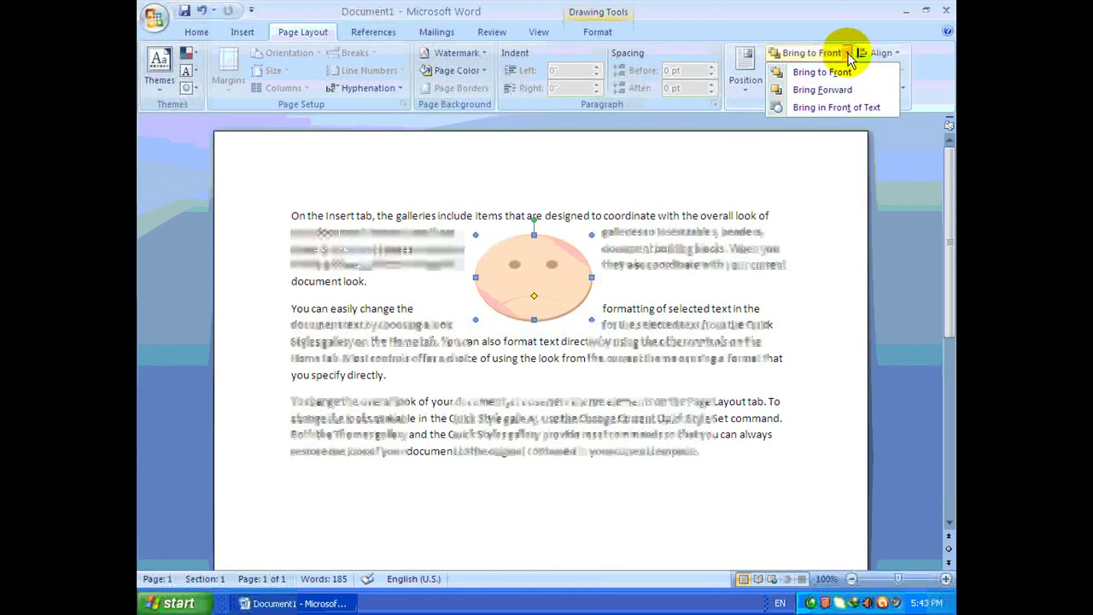
pyautogui.click(881, 90)
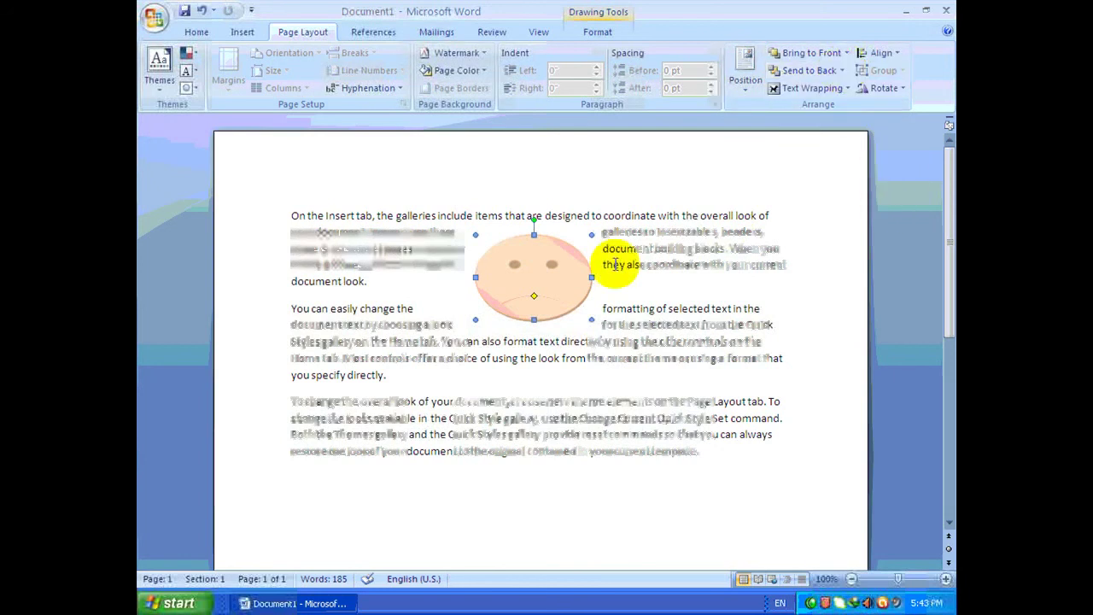
pyautogui.moveTo(550, 282); pyautogui.dragTo(559, 353)
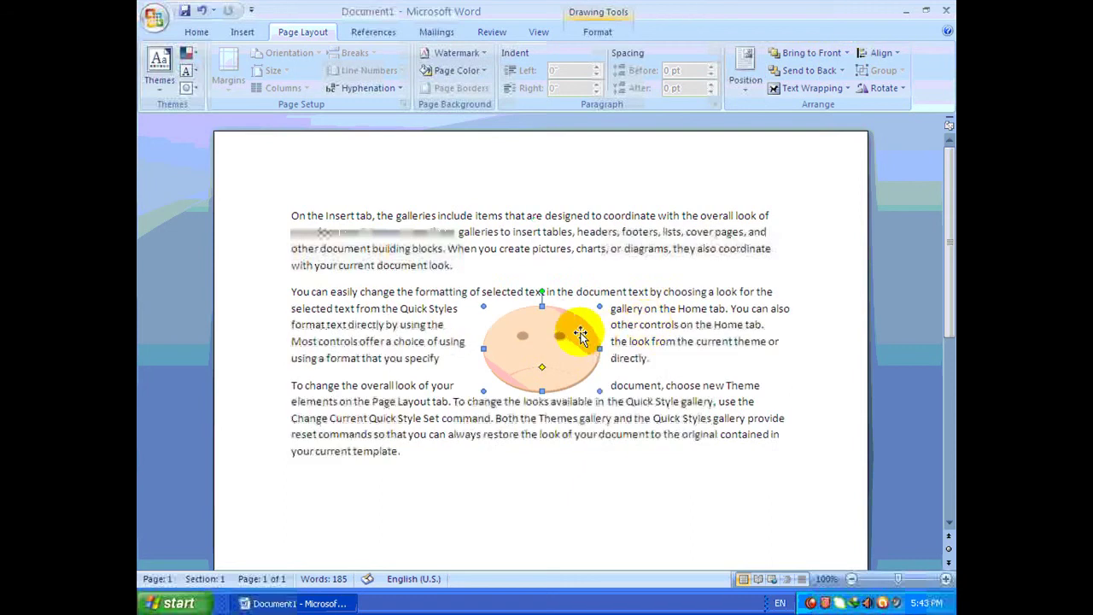
pyautogui.click(842, 71)
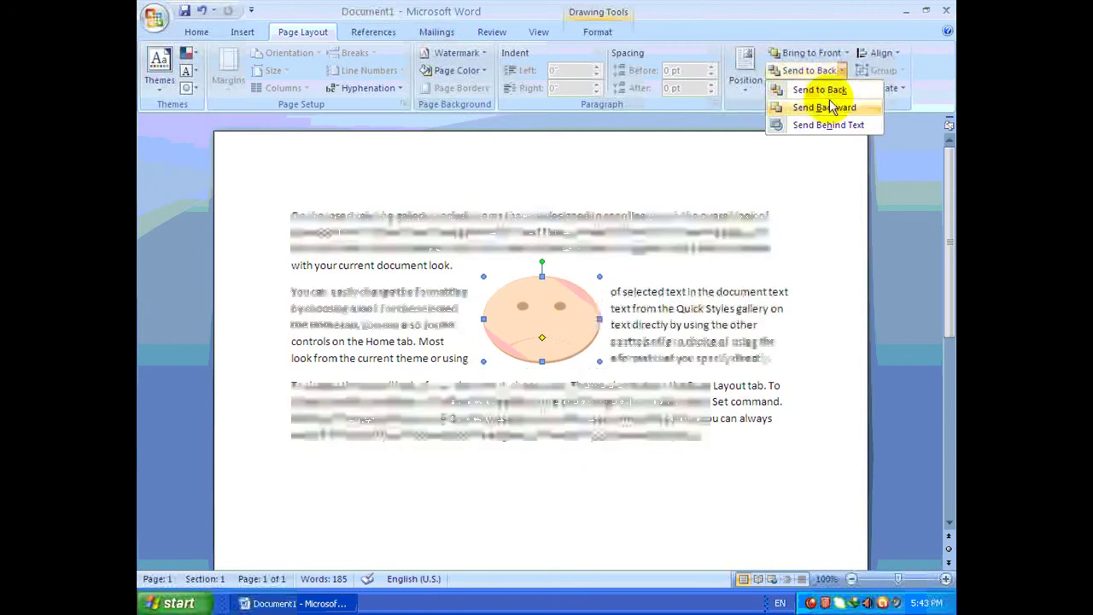
pyautogui.click(828, 106)
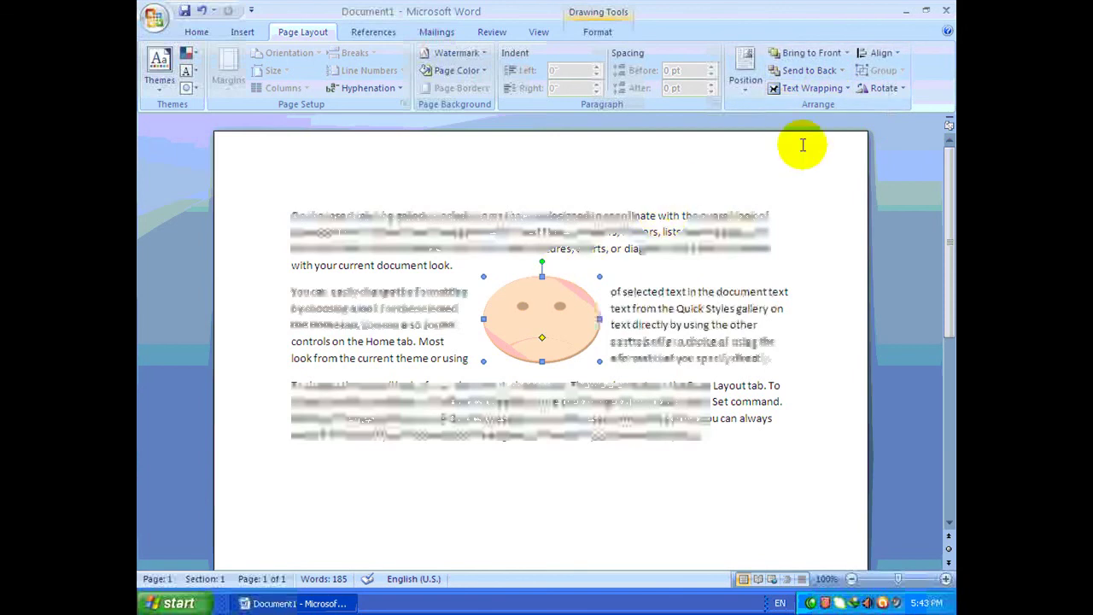
# - Try the Tight, Edit Wrap Points, Through and Top and Bottom wrapping styles on the face
pyautogui.click(847, 88)
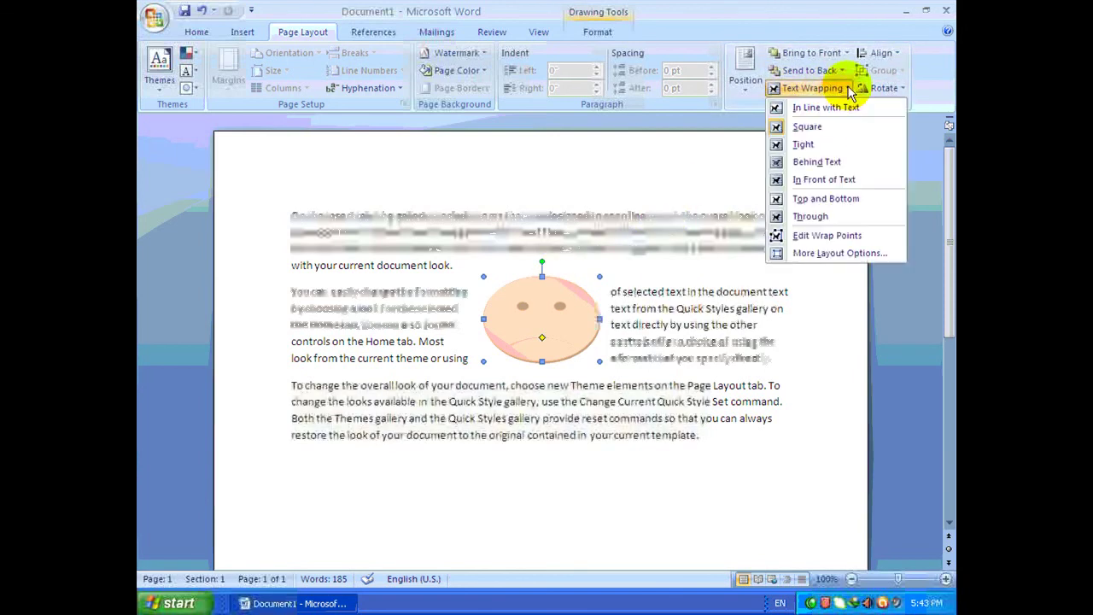
pyautogui.click(854, 216)
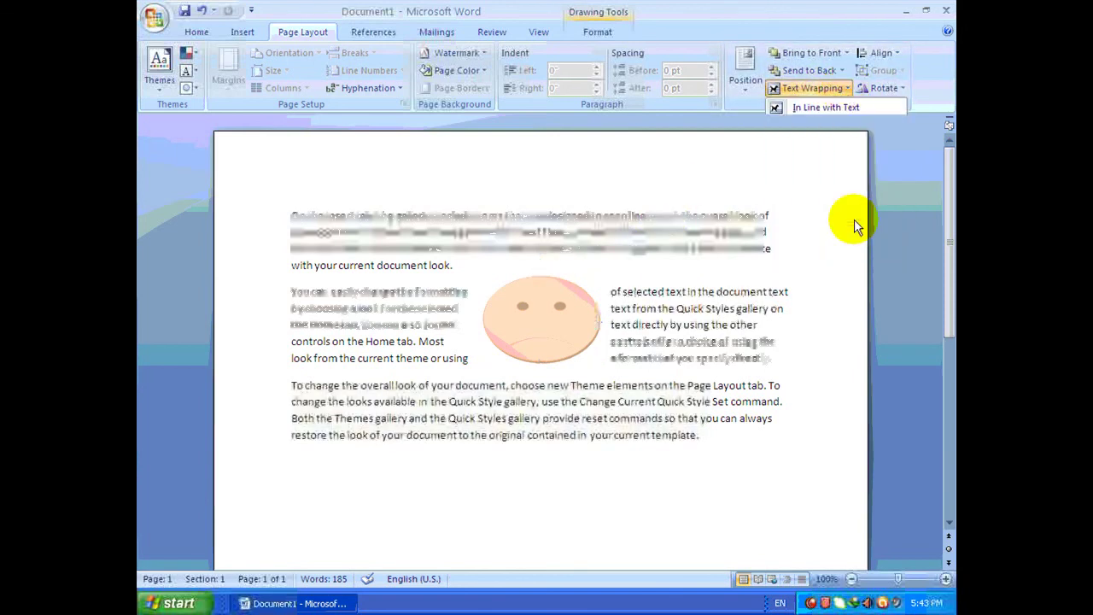
pyautogui.click(838, 89)
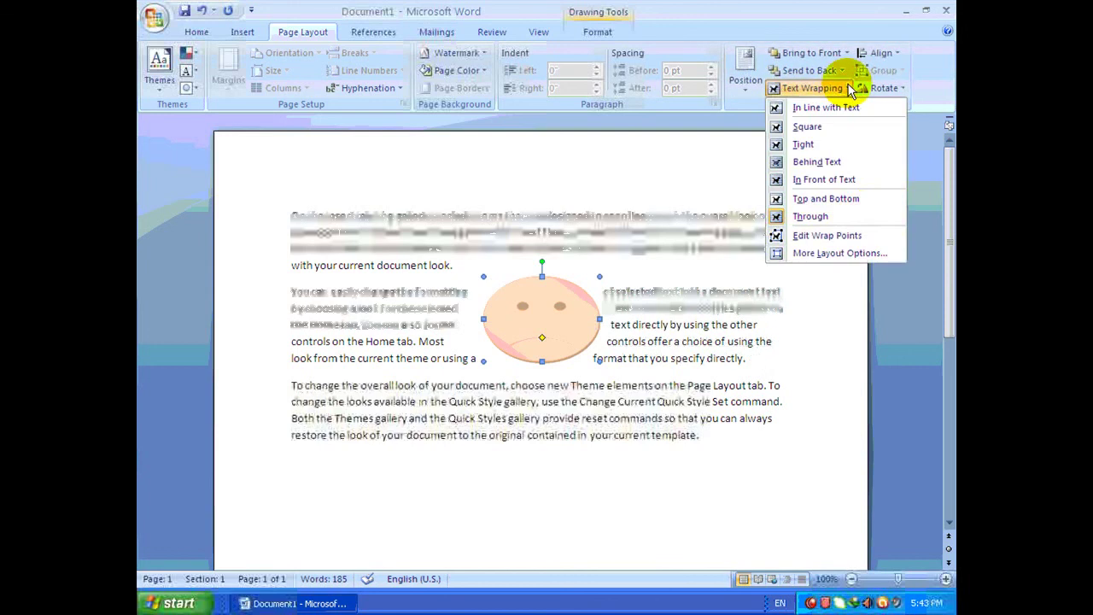
pyautogui.click(858, 235)
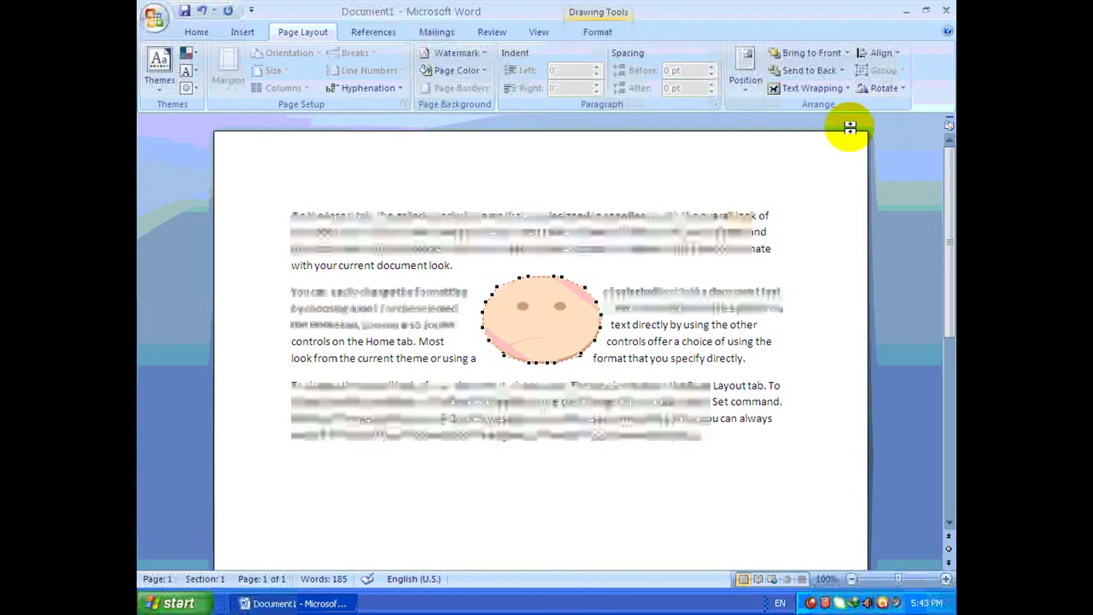
pyautogui.click(845, 85)
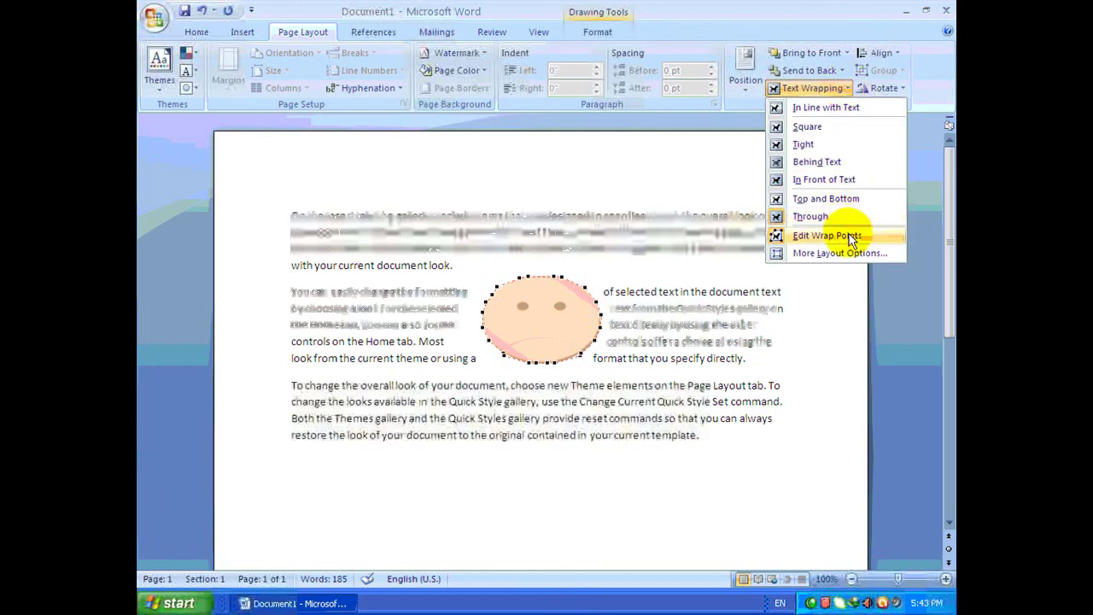
pyautogui.click(850, 219)
pyautogui.click(845, 88)
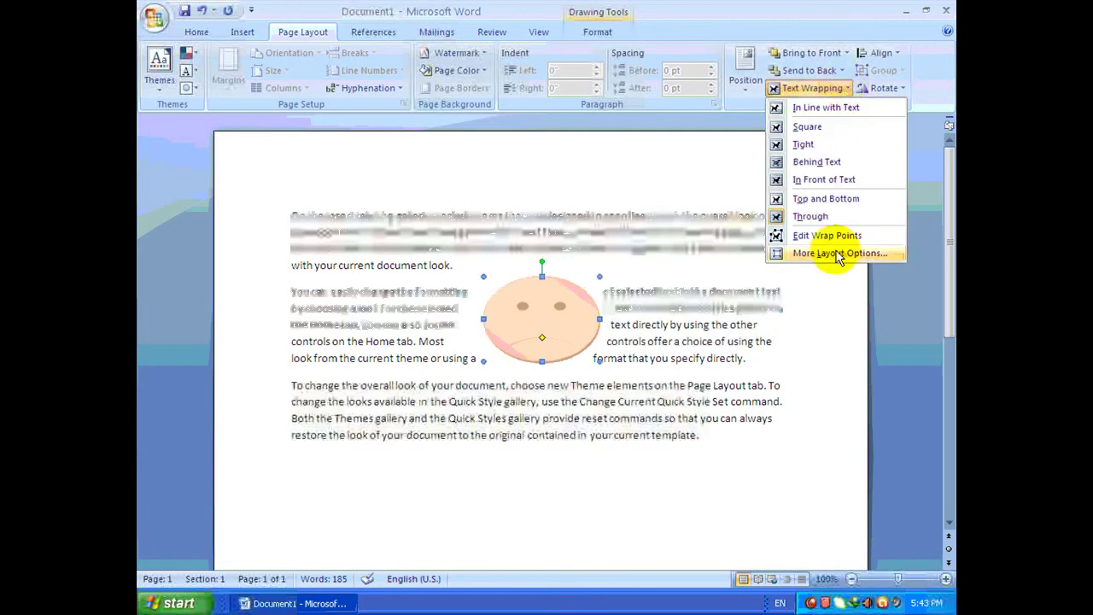
pyautogui.click(836, 198)
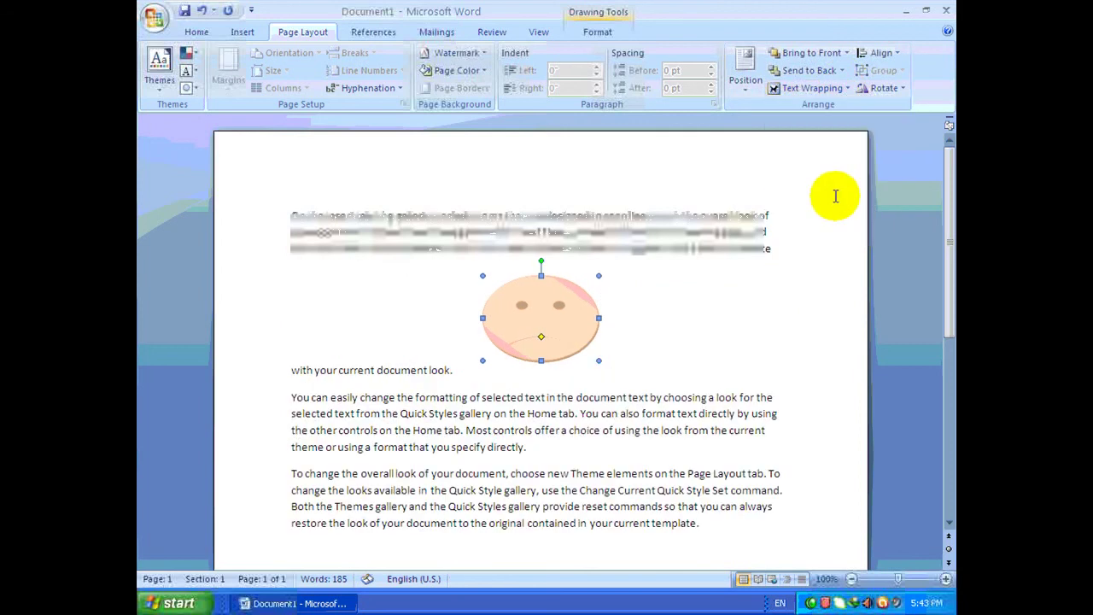
# - Set the face to In Front of Text and position it over the second paragraph
pyautogui.click(845, 88)
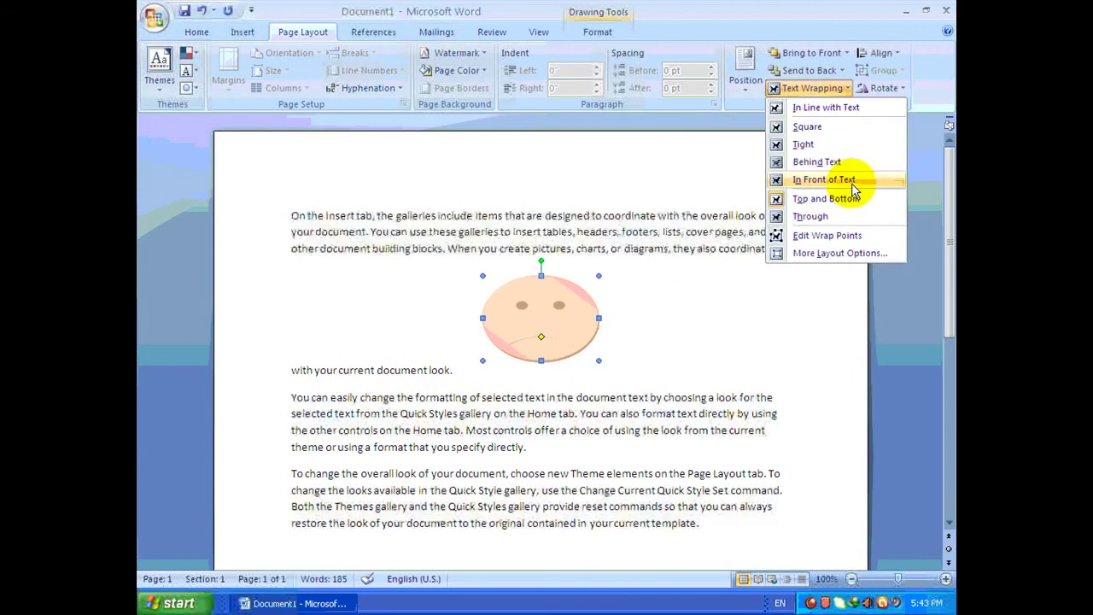
pyautogui.click(852, 182)
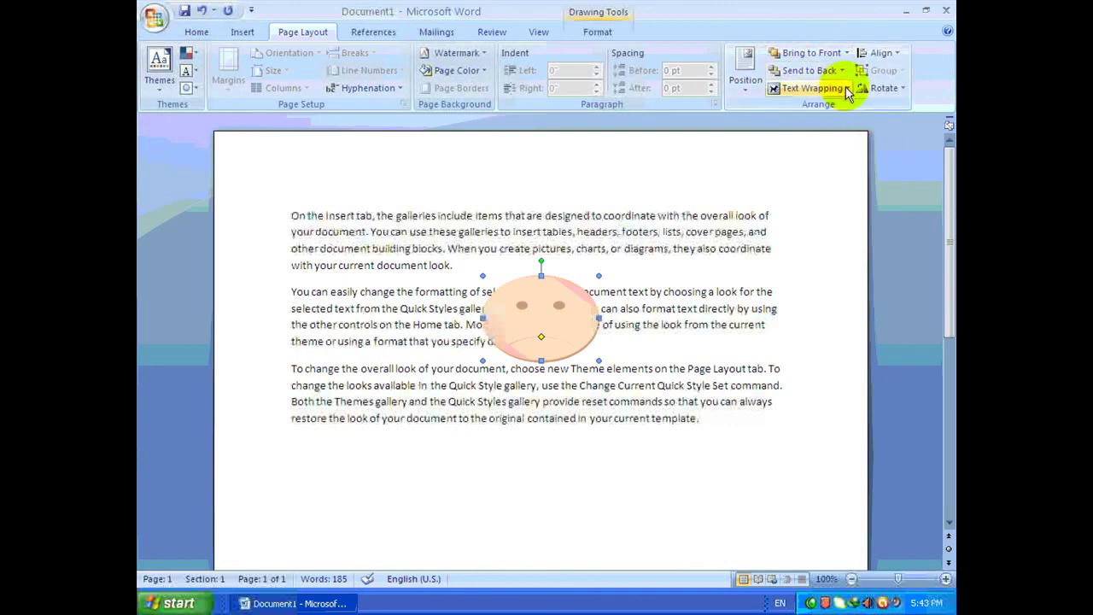
pyautogui.click(811, 88)
pyautogui.click(824, 179)
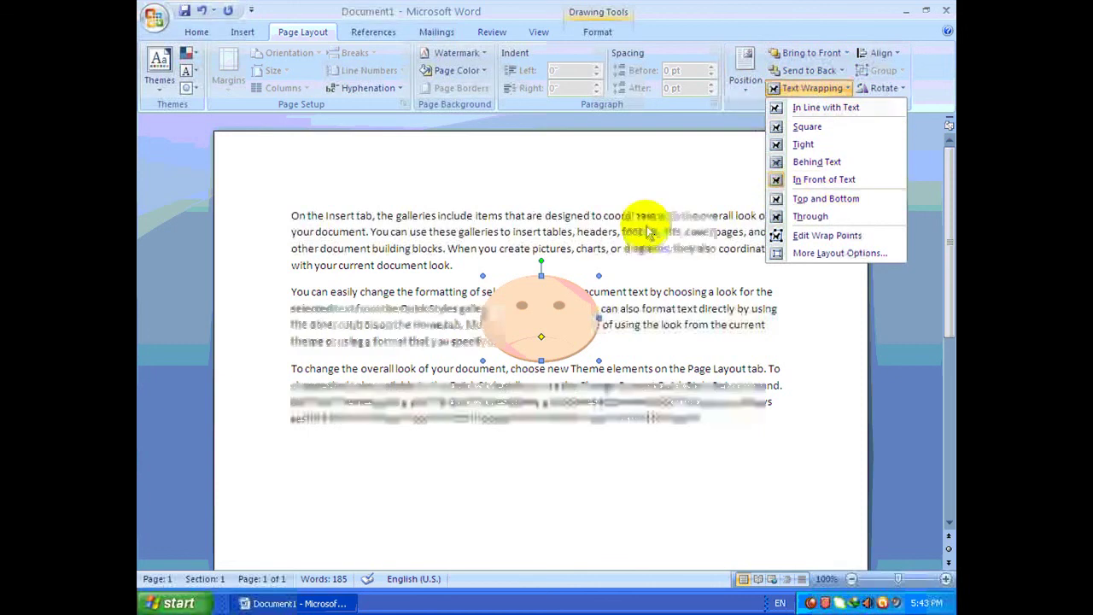
pyautogui.click(549, 315)
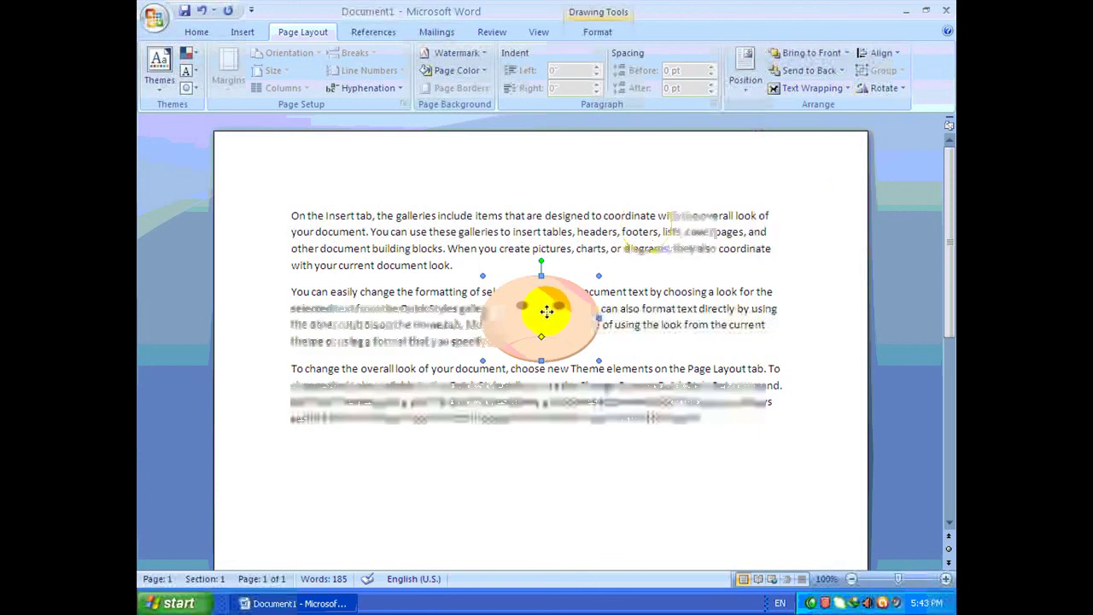
pyautogui.moveTo(547, 312)
pyautogui.mouseDown()
pyautogui.moveTo(611, 363)
pyautogui.moveTo(585, 387)
pyautogui.moveTo(566, 300)
pyautogui.moveTo(513, 256)
pyautogui.moveTo(578, 312)
pyautogui.moveTo(569, 330)
pyautogui.moveTo(551, 292)
pyautogui.moveTo(556, 312)
pyautogui.mouseUp()
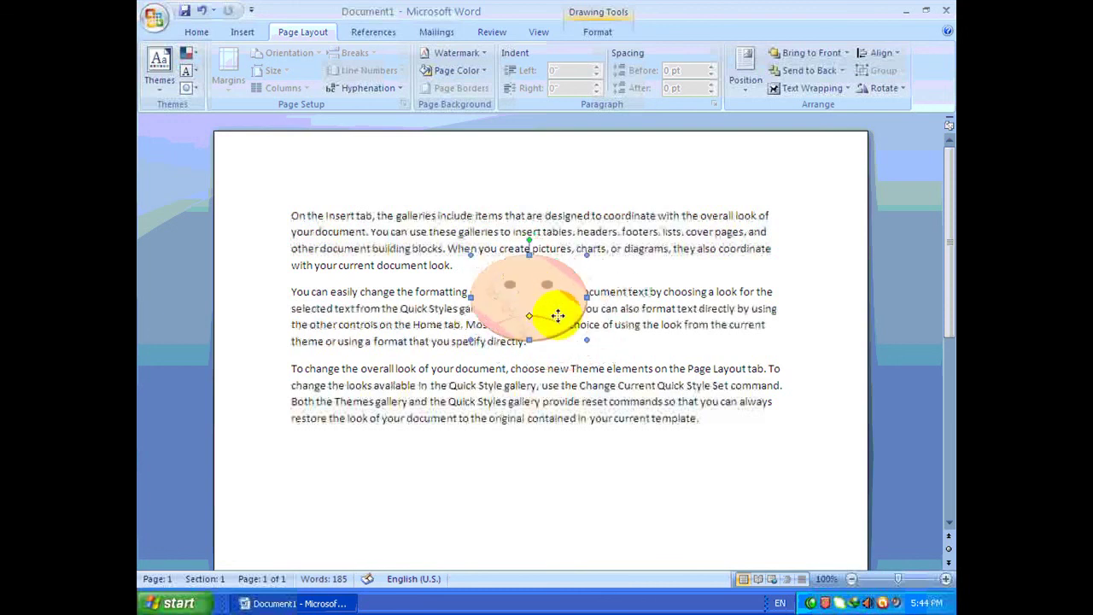
# - Bring the face forward and in front of text, then set its wrapping to Behind Text
pyautogui.click(847, 53)
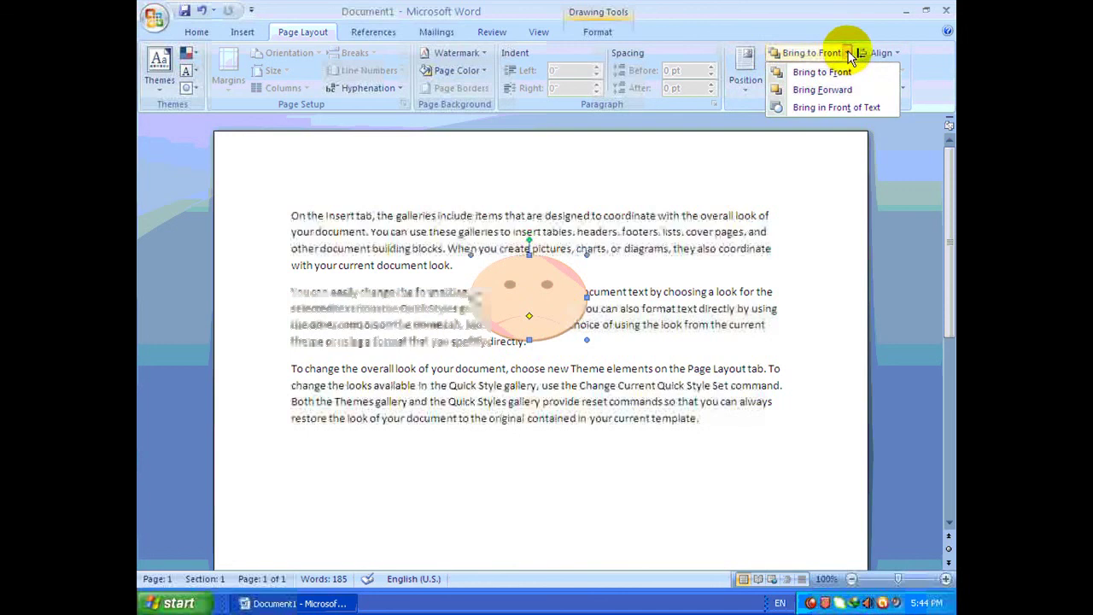
pyautogui.click(848, 93)
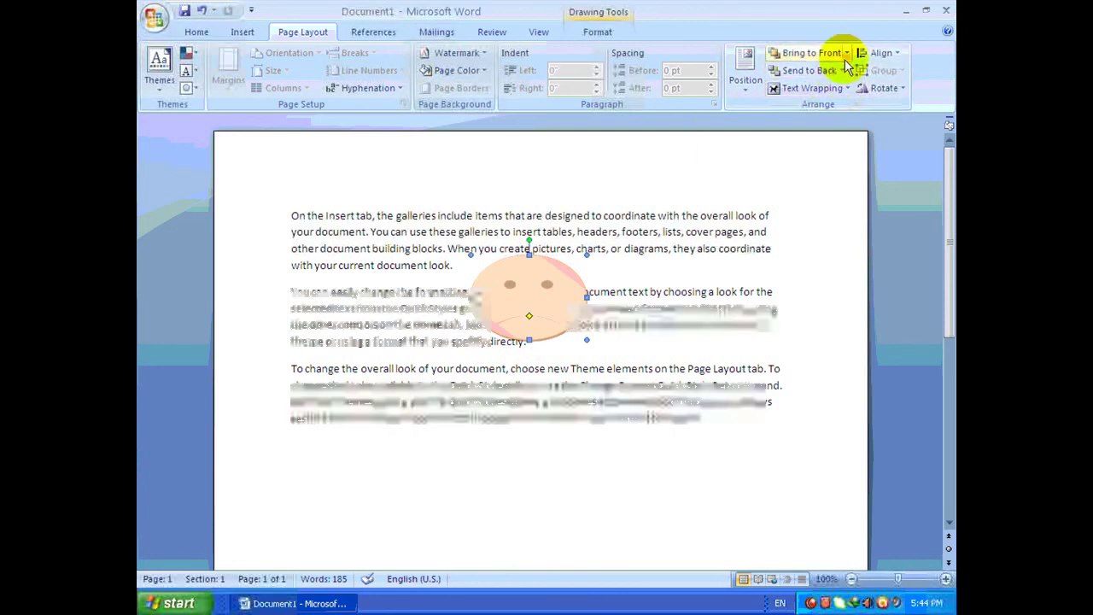
pyautogui.click(846, 53)
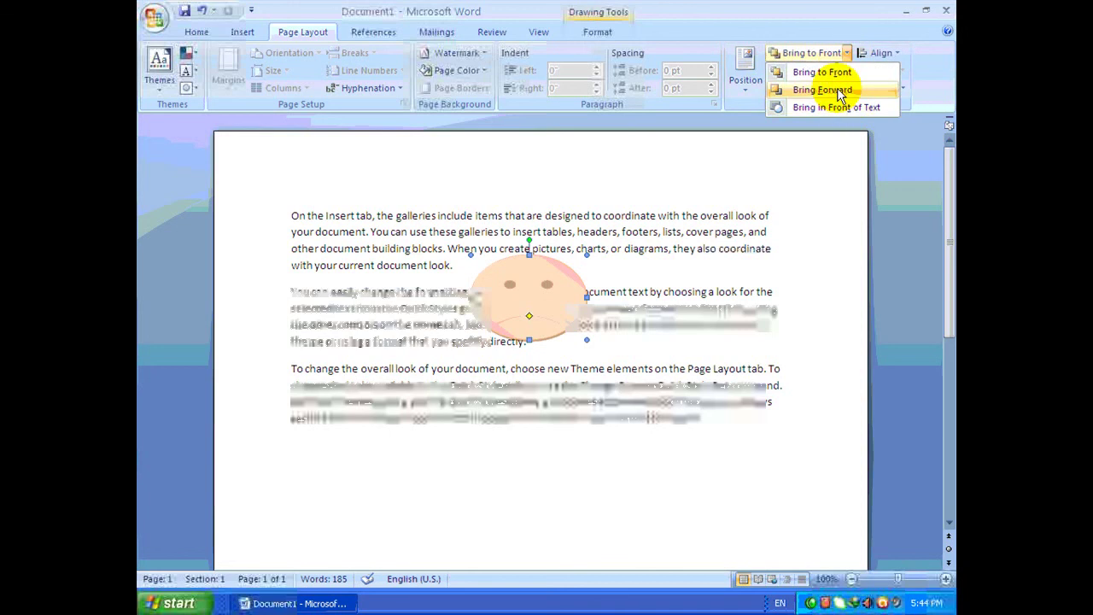
pyautogui.click(841, 92)
pyautogui.click(846, 53)
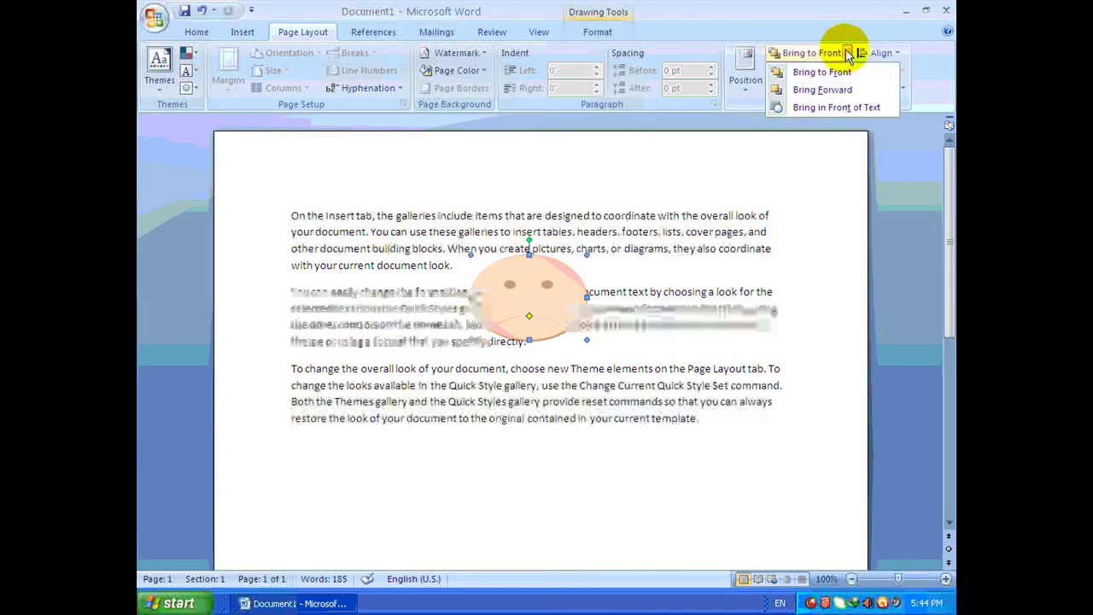
pyautogui.click(845, 109)
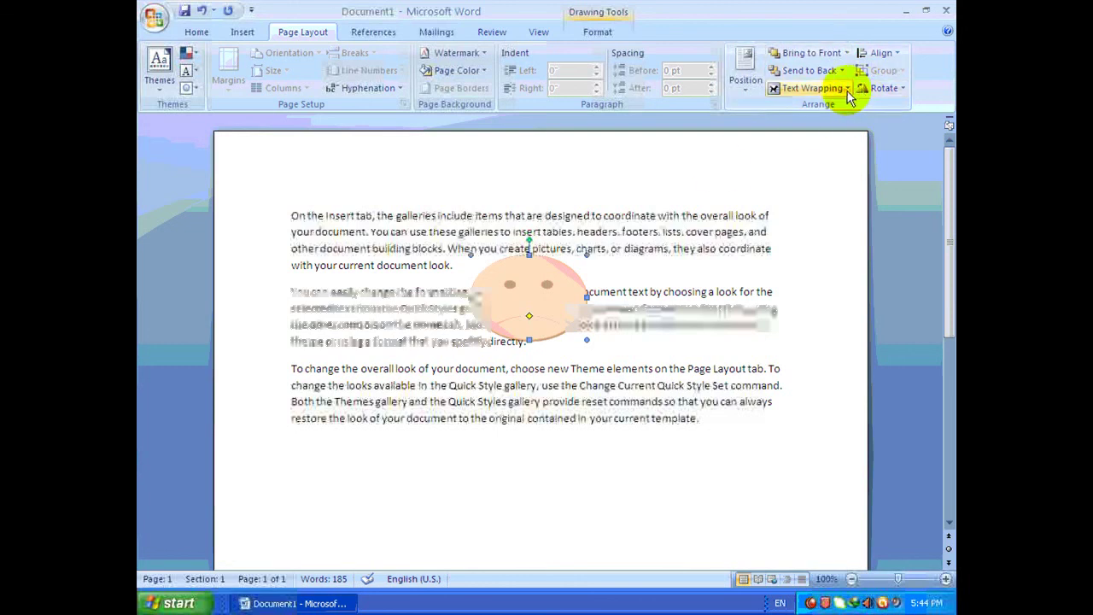
pyautogui.click(813, 88)
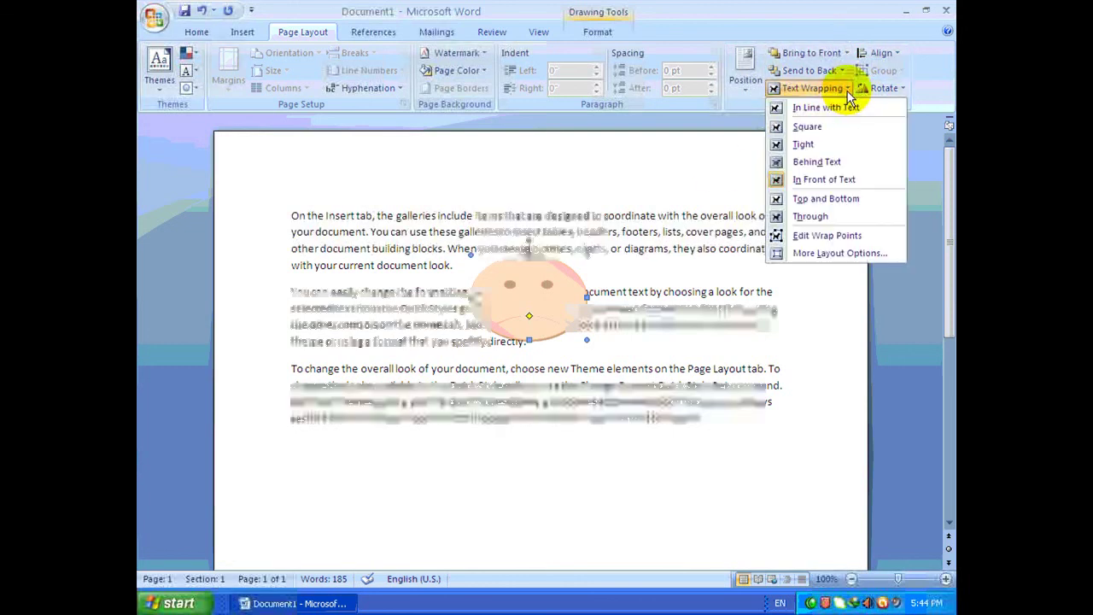
pyautogui.click(816, 161)
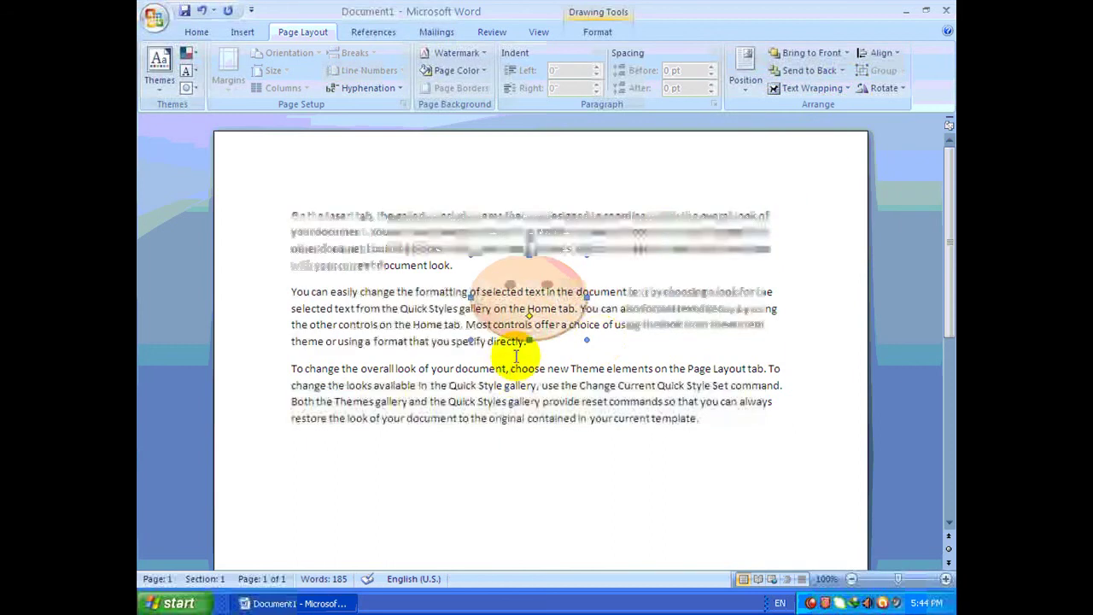
# - Drag the face down toward the start of the third paragraph, then deselect it
pyautogui.moveTo(531, 282); pyautogui.dragTo(541, 331)
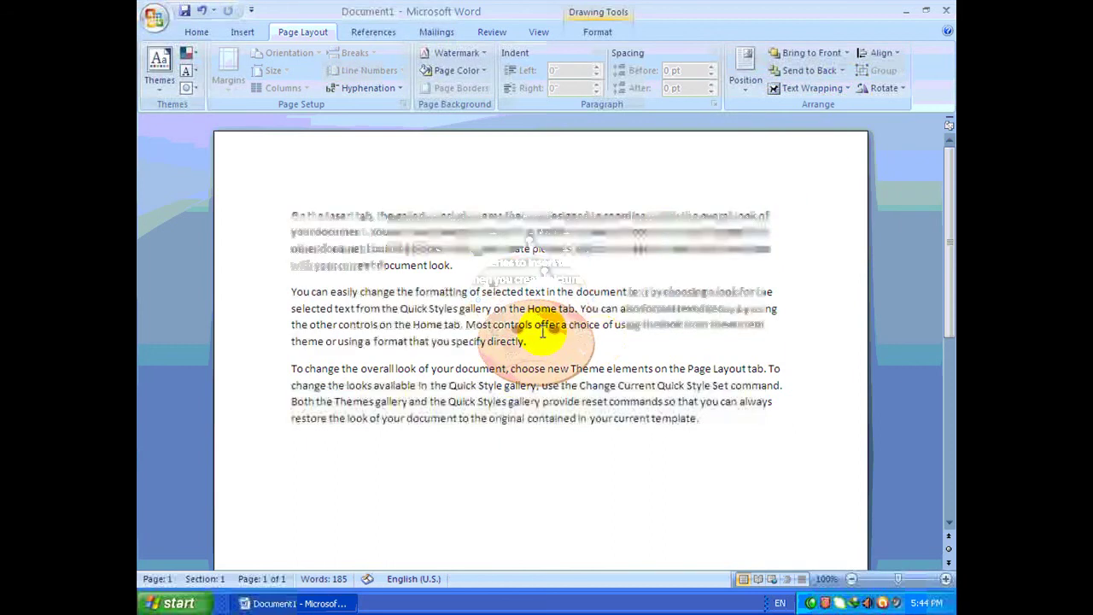
pyautogui.tripleClick(543, 332)
pyautogui.click(564, 344)
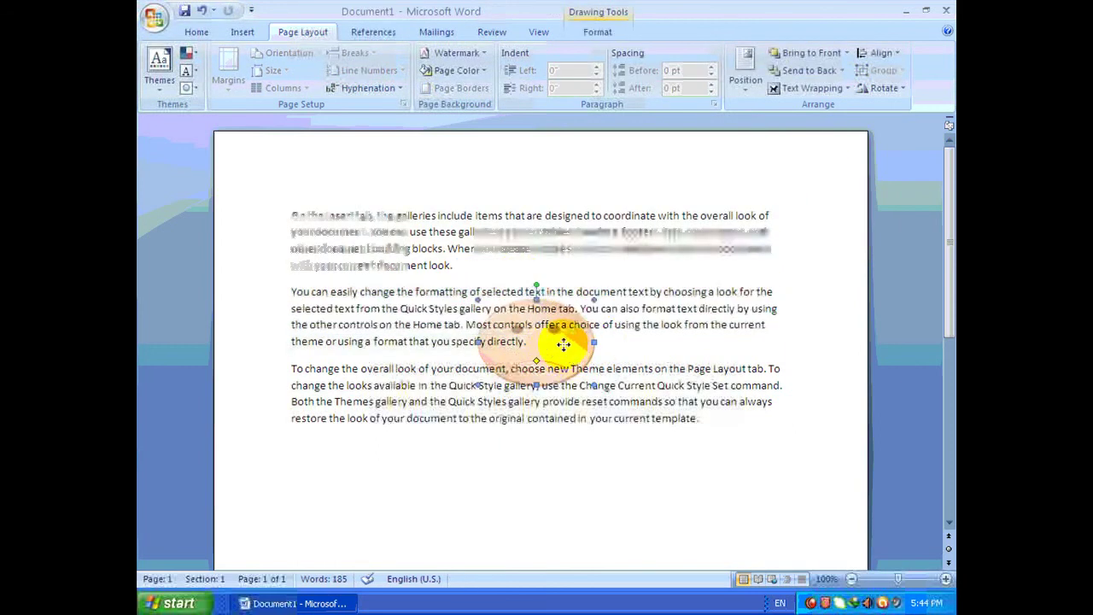
pyautogui.moveTo(564, 345)
pyautogui.mouseDown()
pyautogui.moveTo(516, 285)
pyautogui.moveTo(484, 273)
pyautogui.moveTo(446, 293)
pyautogui.moveTo(410, 375)
pyautogui.moveTo(391, 380)
pyautogui.mouseUp()
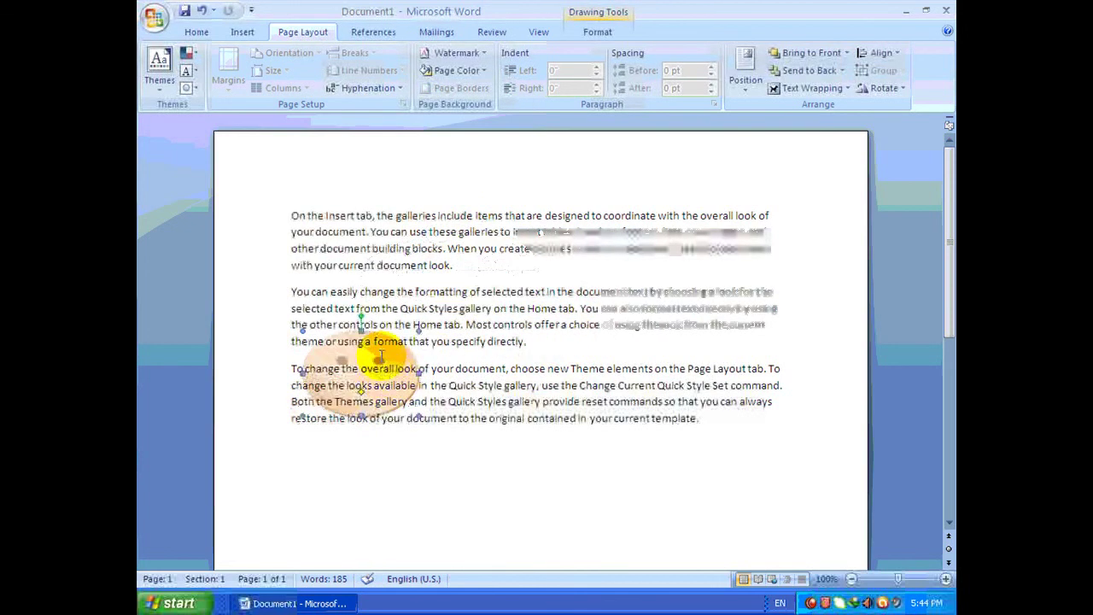
pyautogui.click(382, 346)
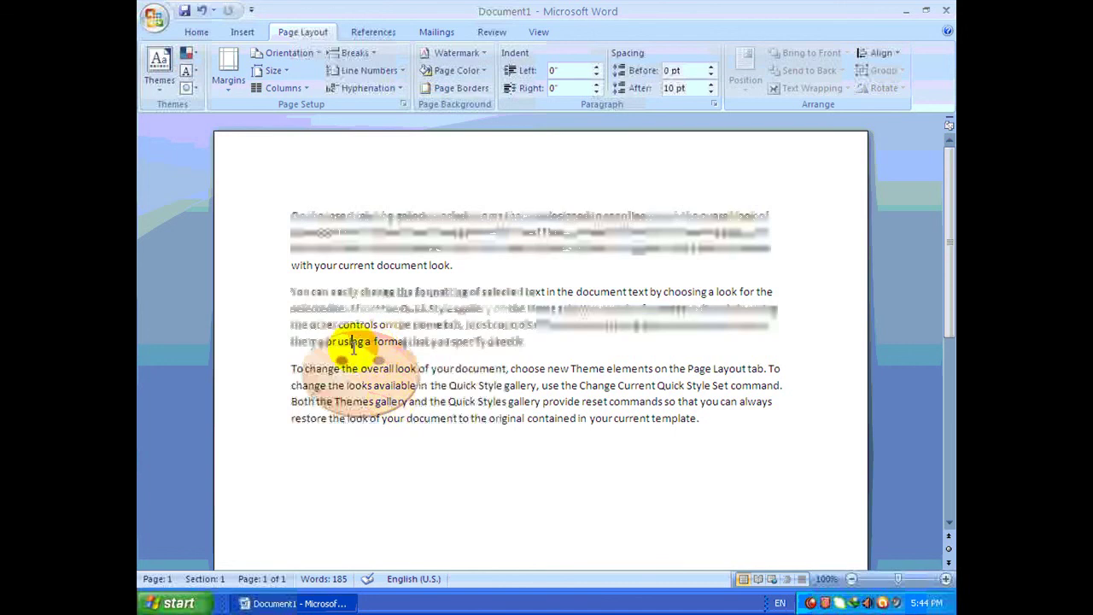
# - Reselect the face hidden behind the text and drag it below the last paragraph
pyautogui.click(373, 401)
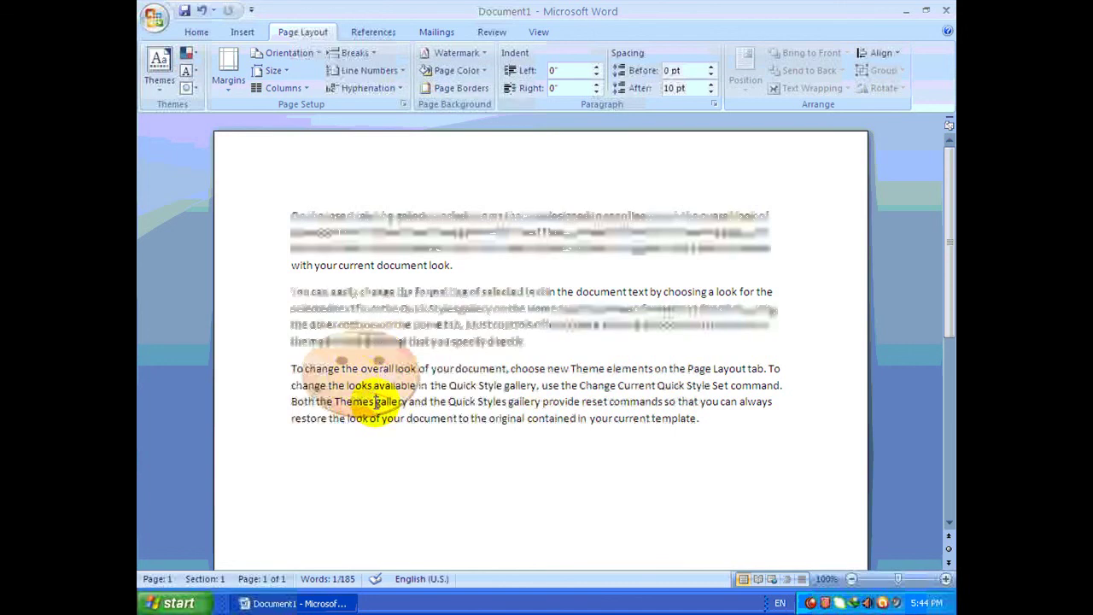
pyautogui.doubleClick(401, 341)
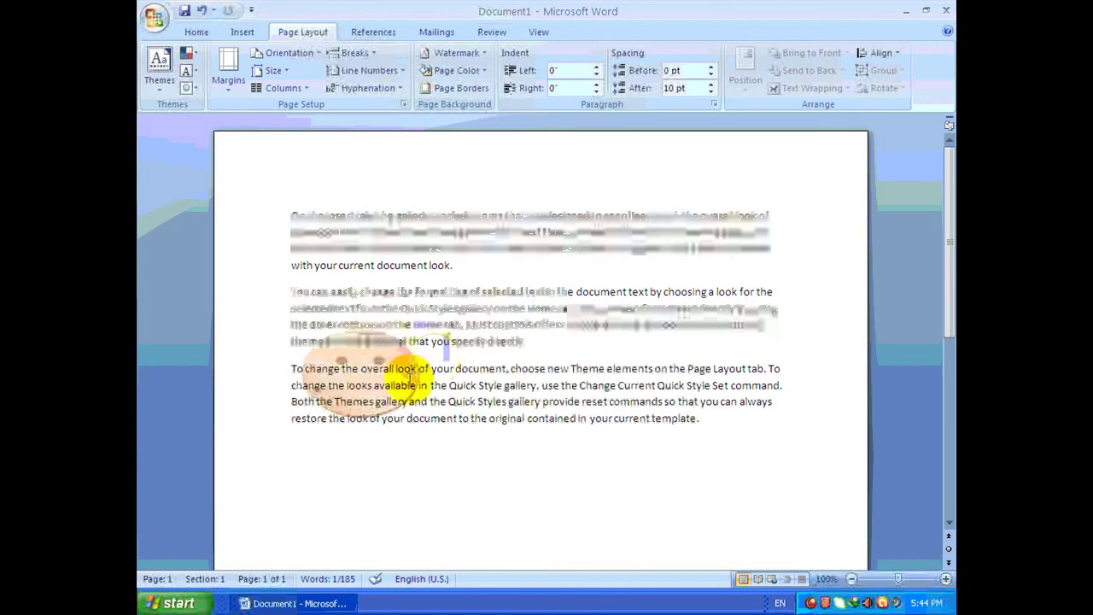
pyautogui.click(300, 340)
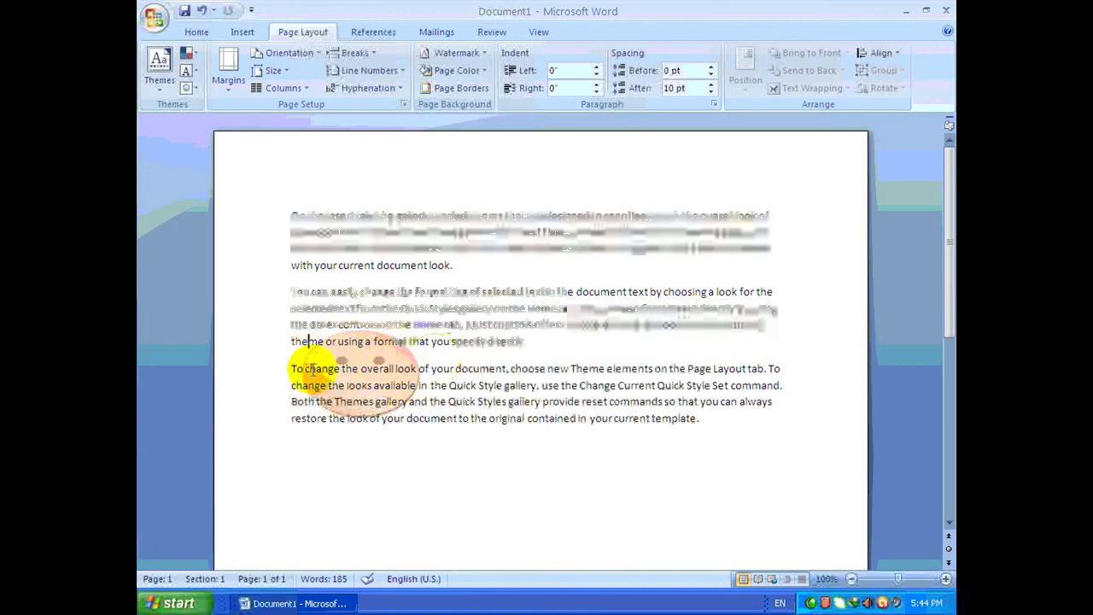
pyautogui.click(350, 345)
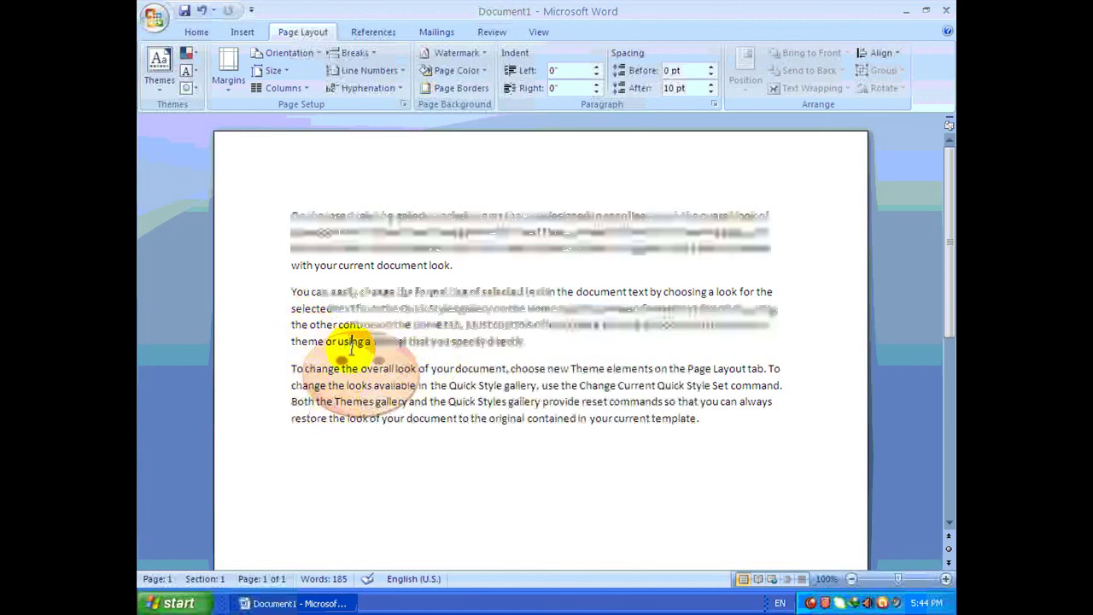
pyautogui.doubleClick(367, 341)
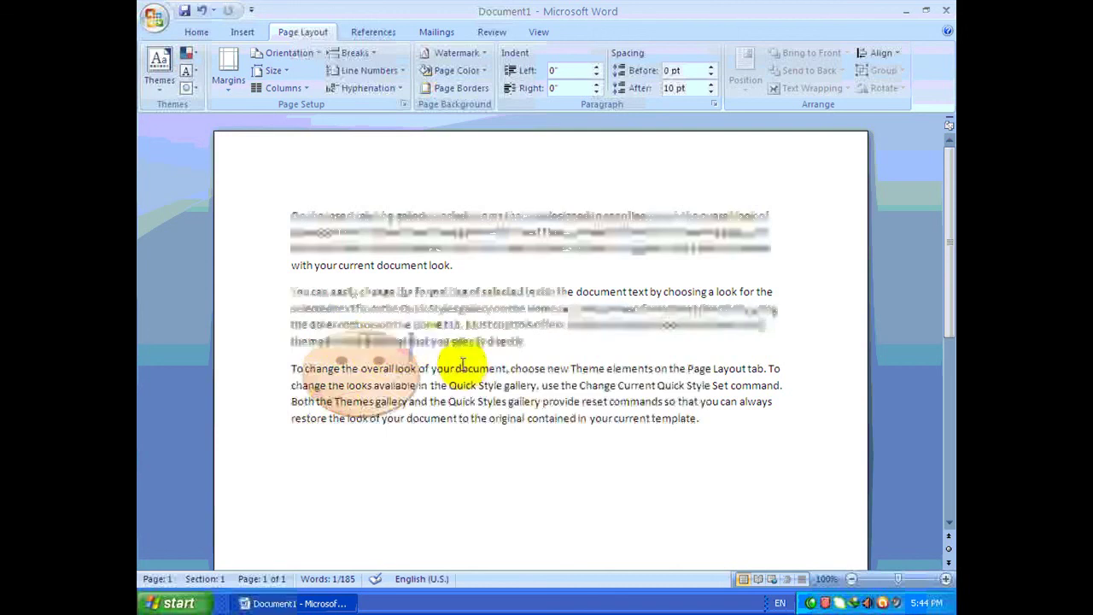
pyautogui.click(503, 256)
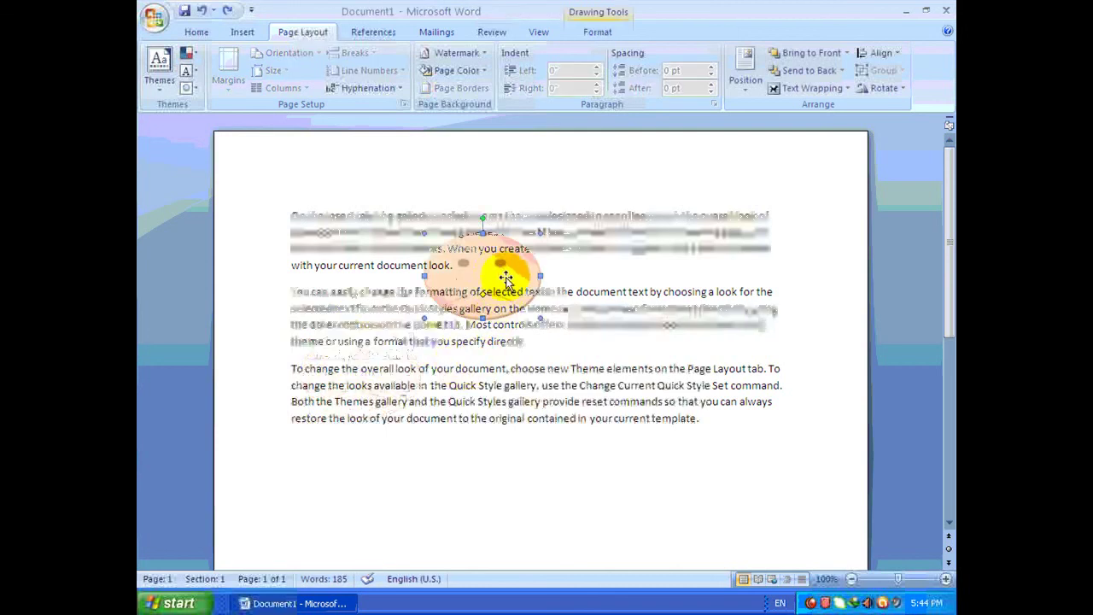
pyautogui.moveTo(508, 277); pyautogui.dragTo(563, 462)
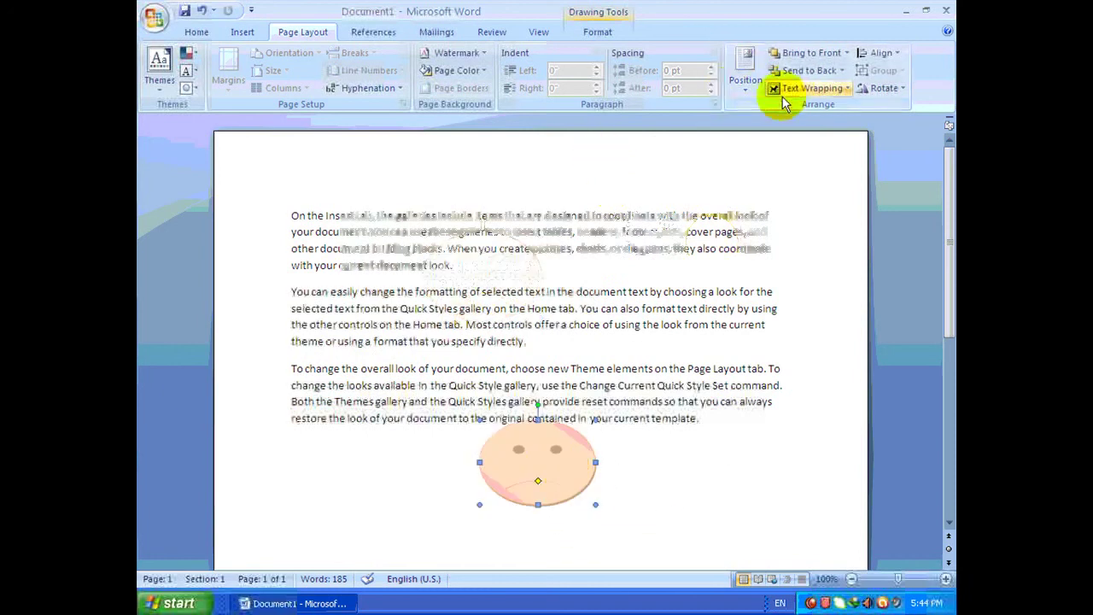
# - Send the face Behind Text, leave its wrapping unchanged, and bring up the Rotate choices
pyautogui.click(842, 72)
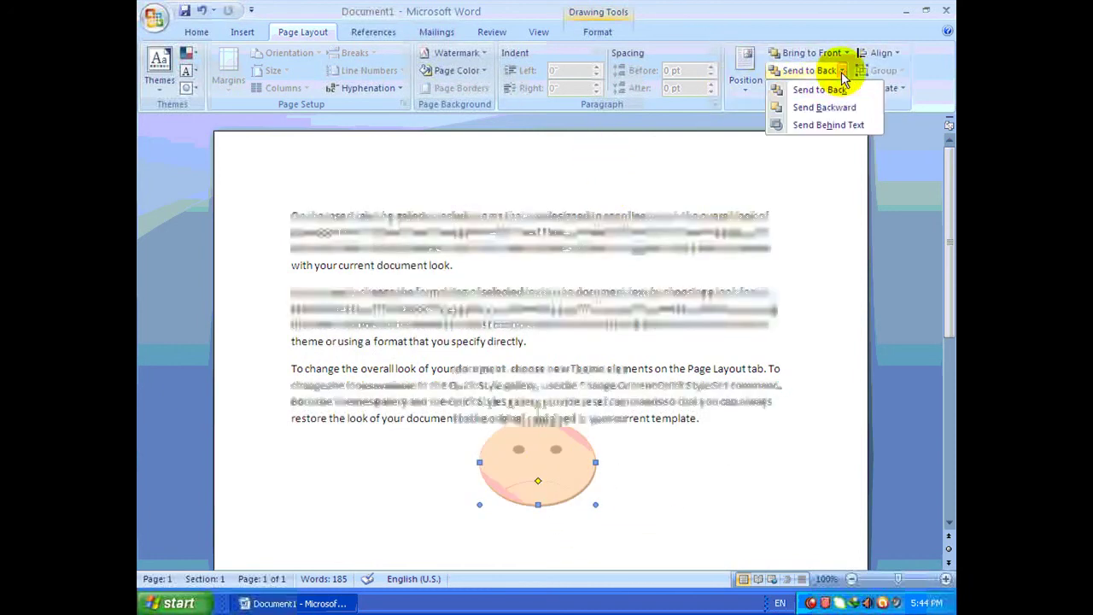
pyautogui.click(837, 126)
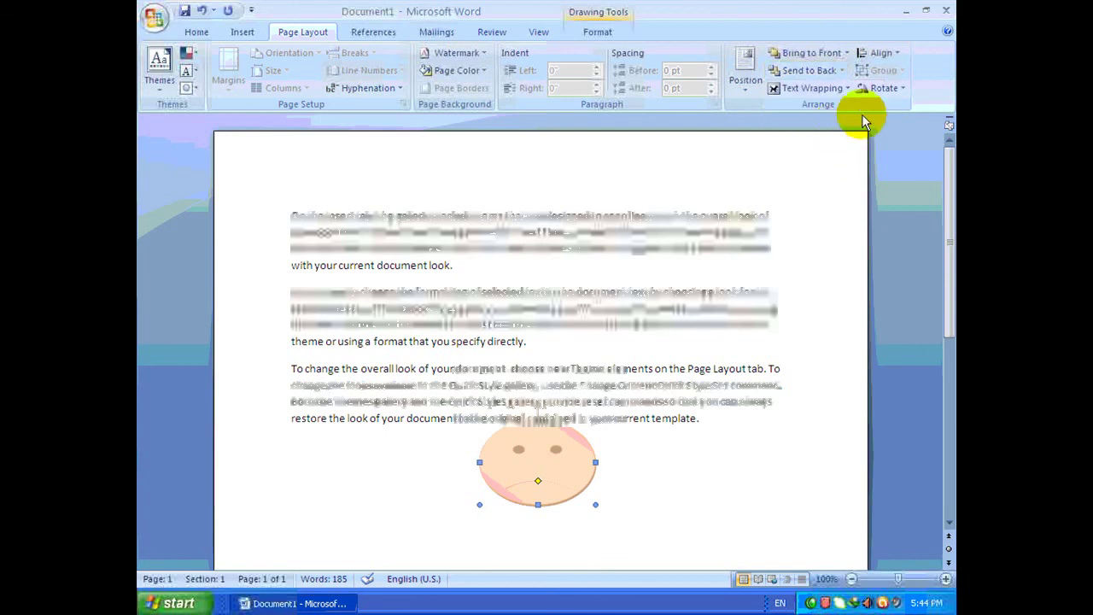
pyautogui.click(845, 87)
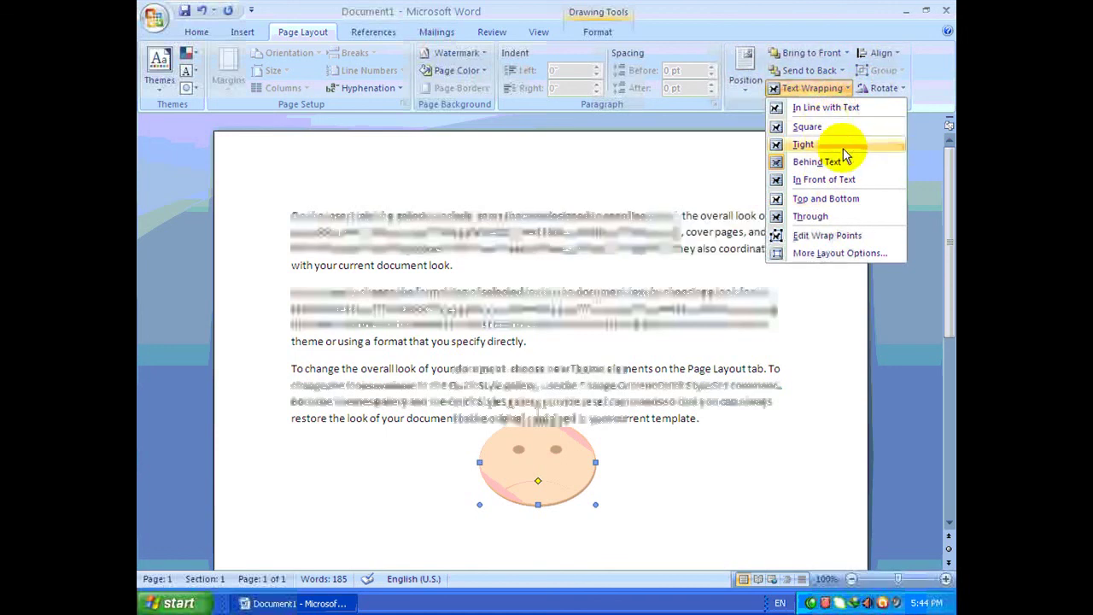
pyautogui.click(739, 160)
pyautogui.click(885, 87)
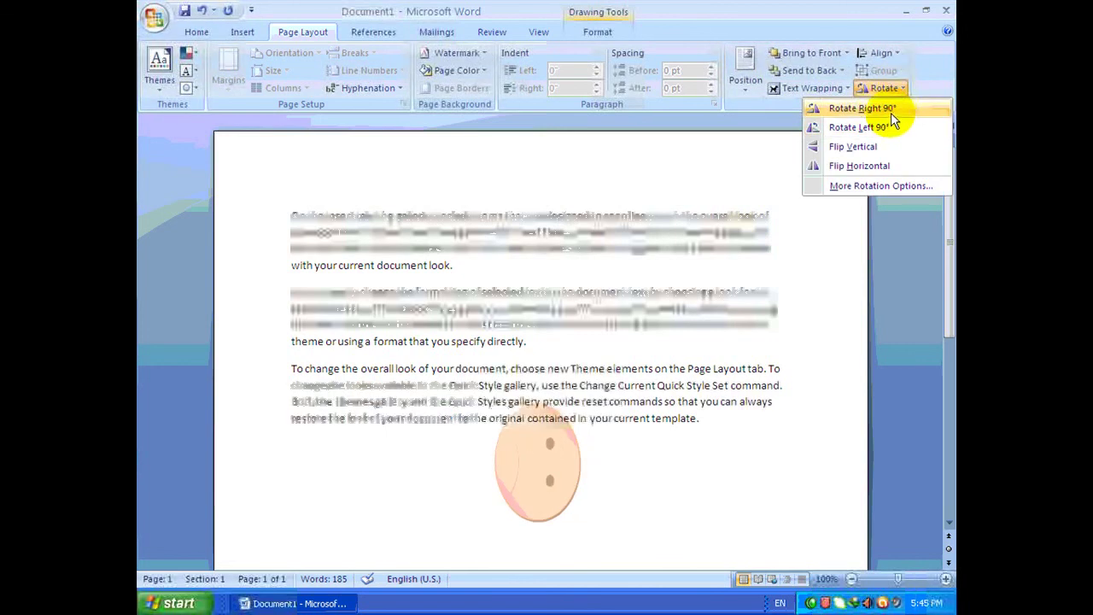
# - Rotate the face 90° right, then 90° left back to upright
pyautogui.click(891, 114)
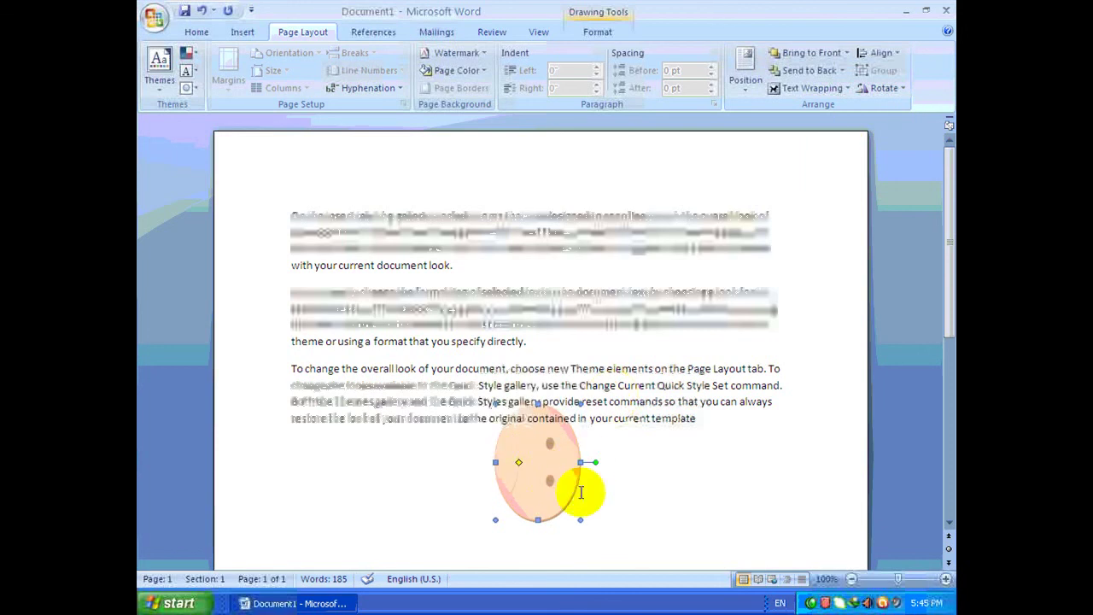
pyautogui.click(888, 88)
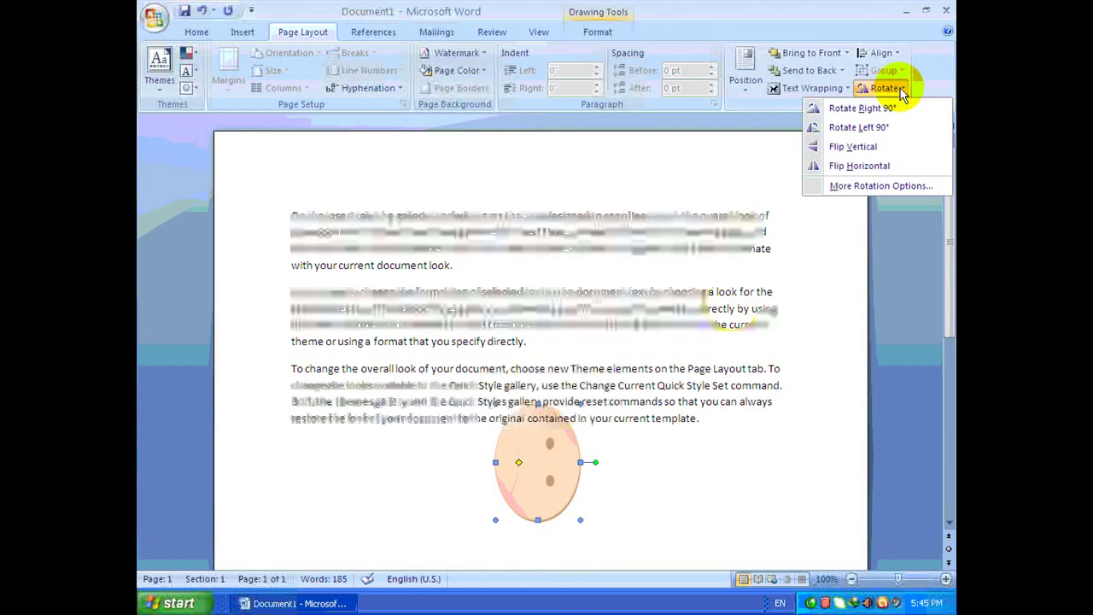
pyautogui.click(872, 130)
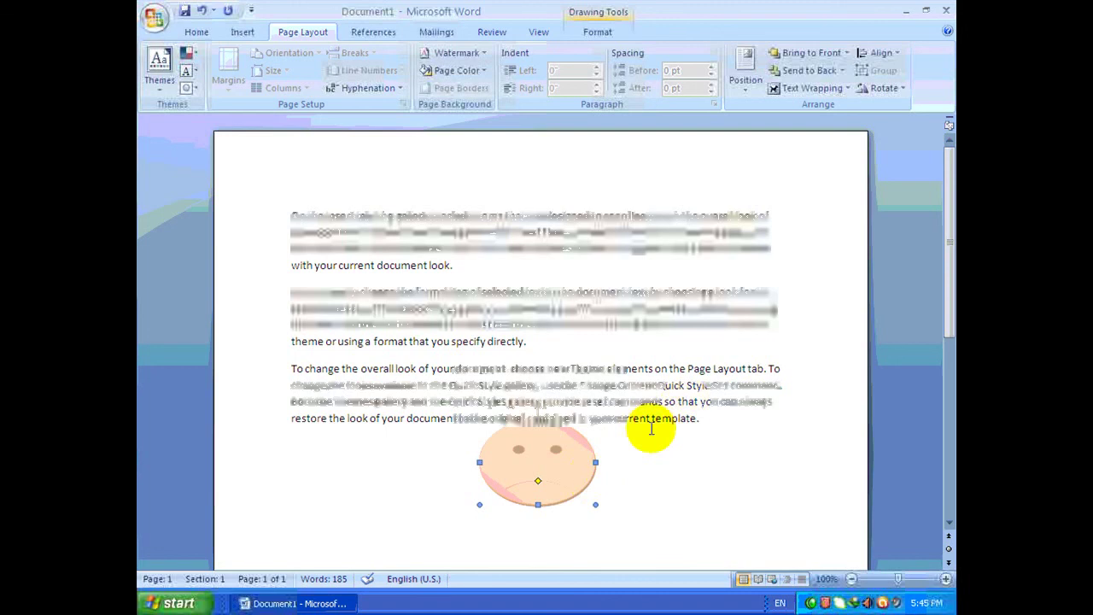
pyautogui.click(903, 89)
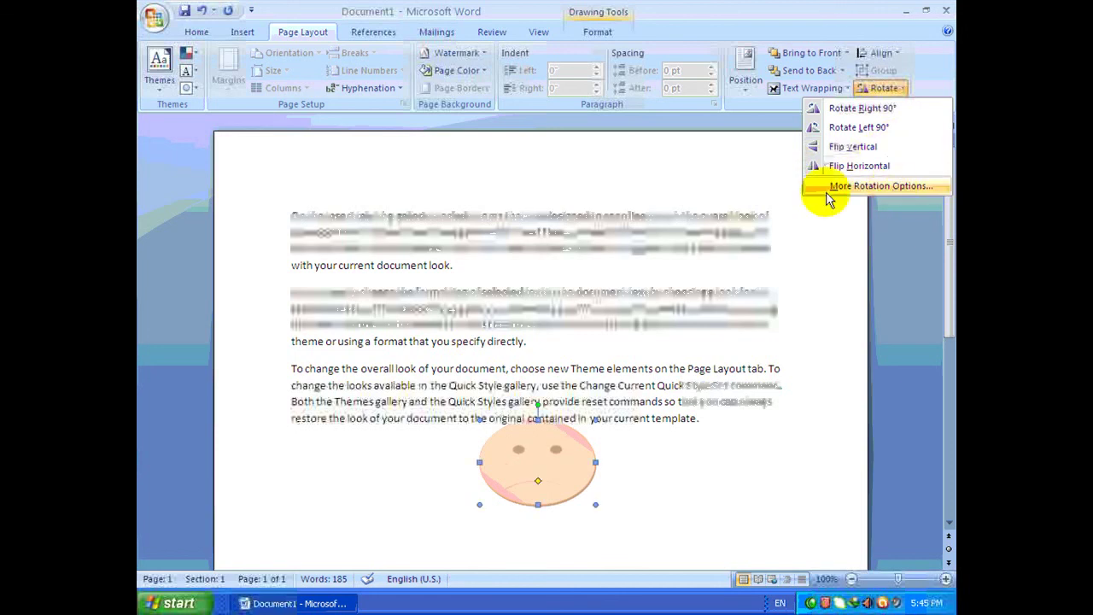
# - Try Align Right and Align Top, finishing with the face at Align Center and Align Middle
pyautogui.click(720, 179)
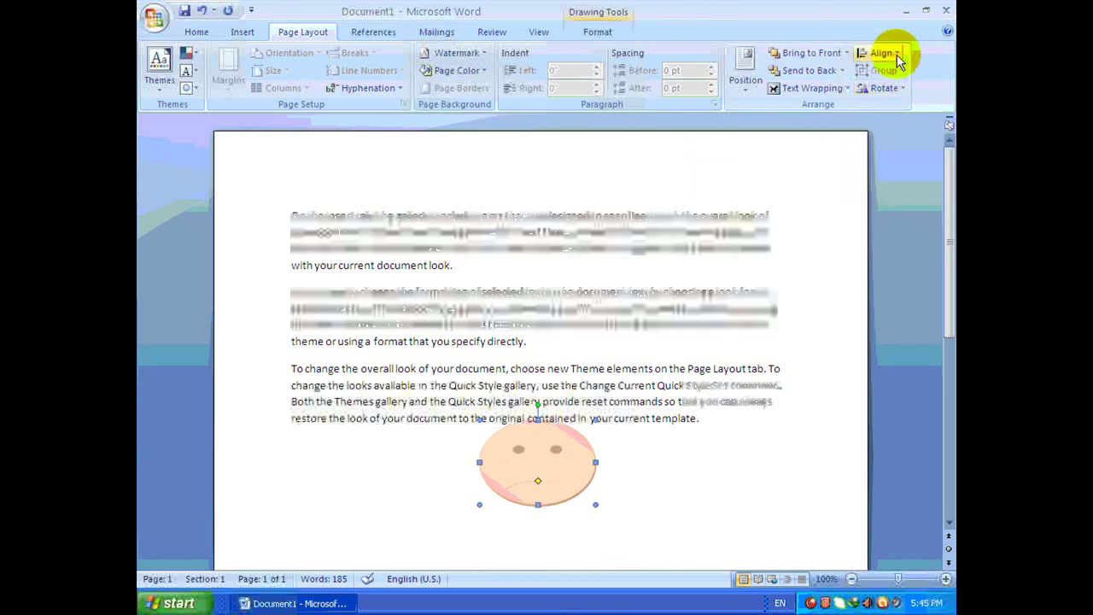
pyautogui.click(897, 54)
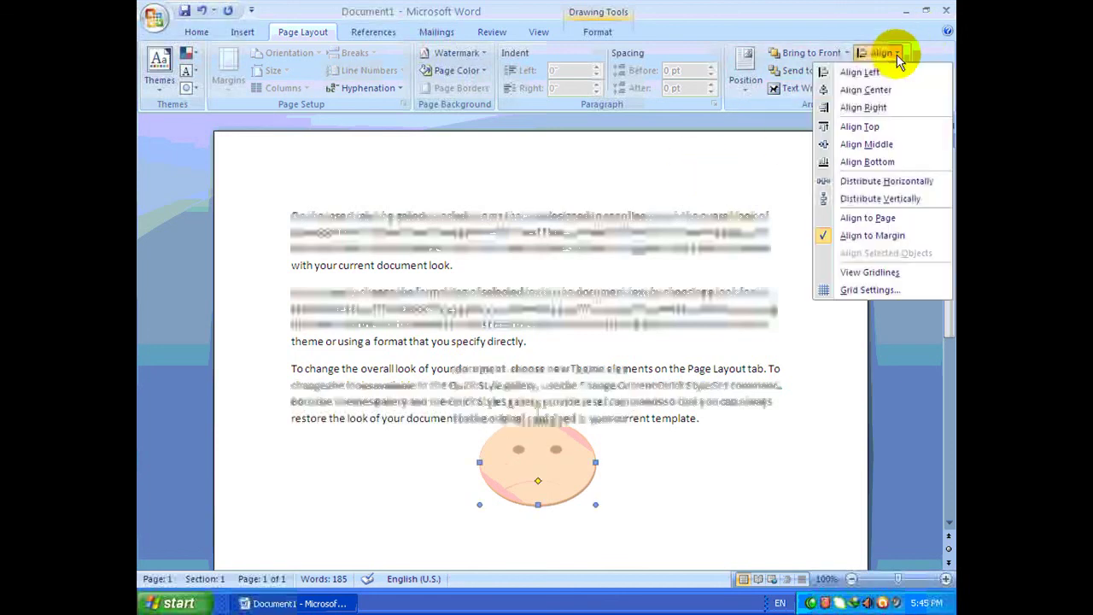
pyautogui.click(891, 108)
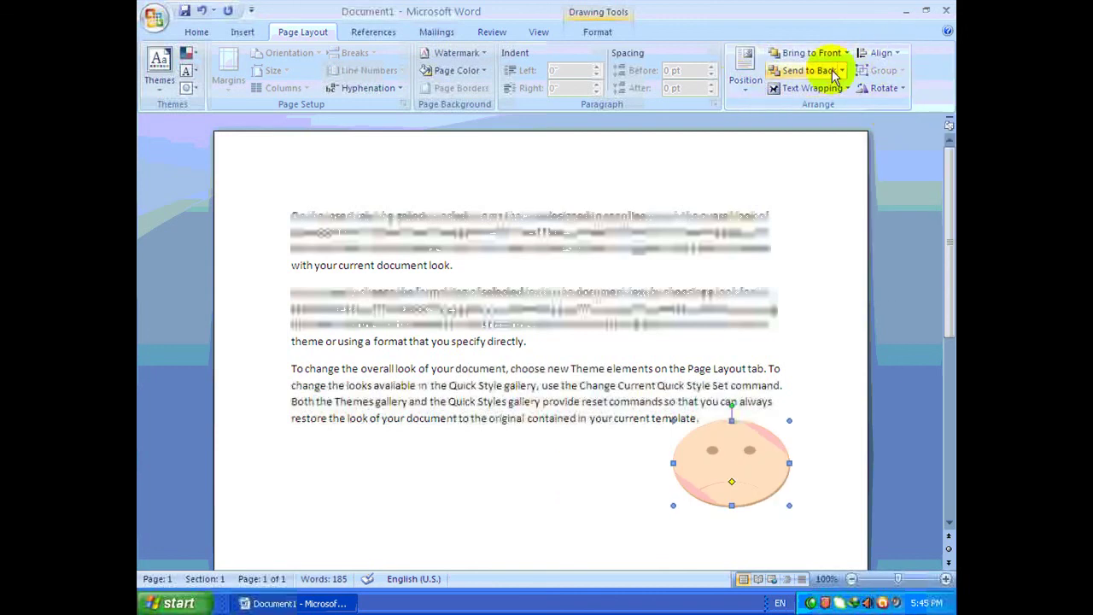
pyautogui.click(881, 53)
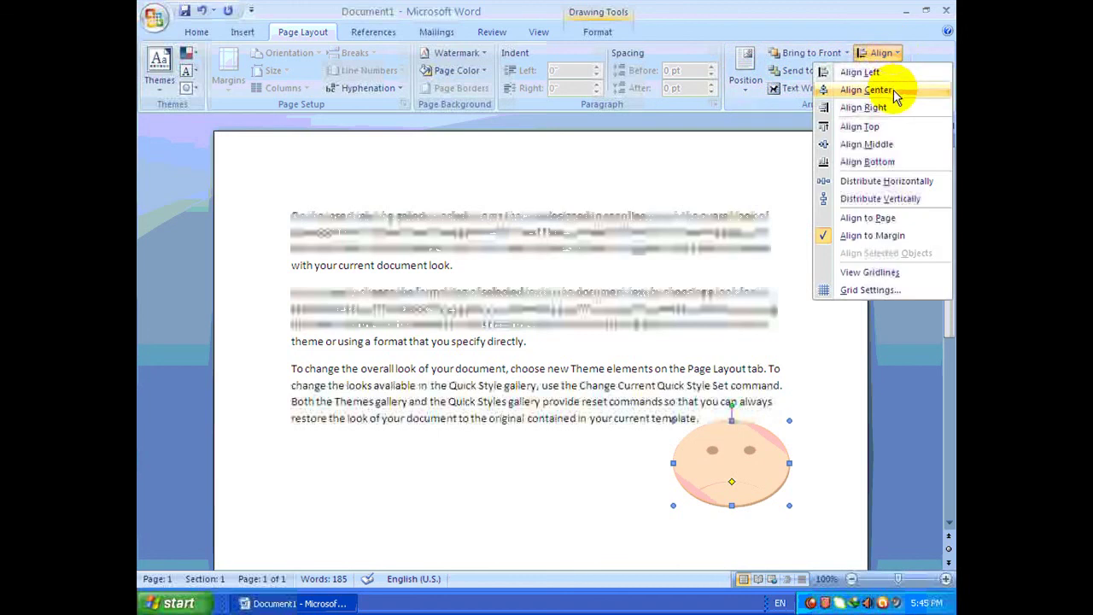
pyautogui.click(893, 89)
pyautogui.click(898, 53)
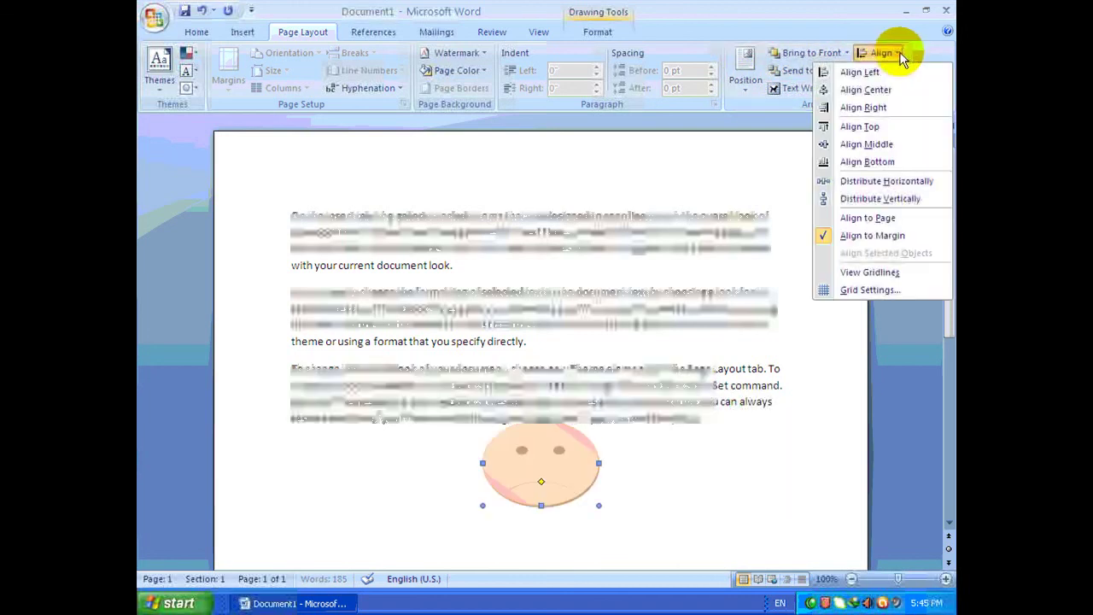
pyautogui.click(900, 126)
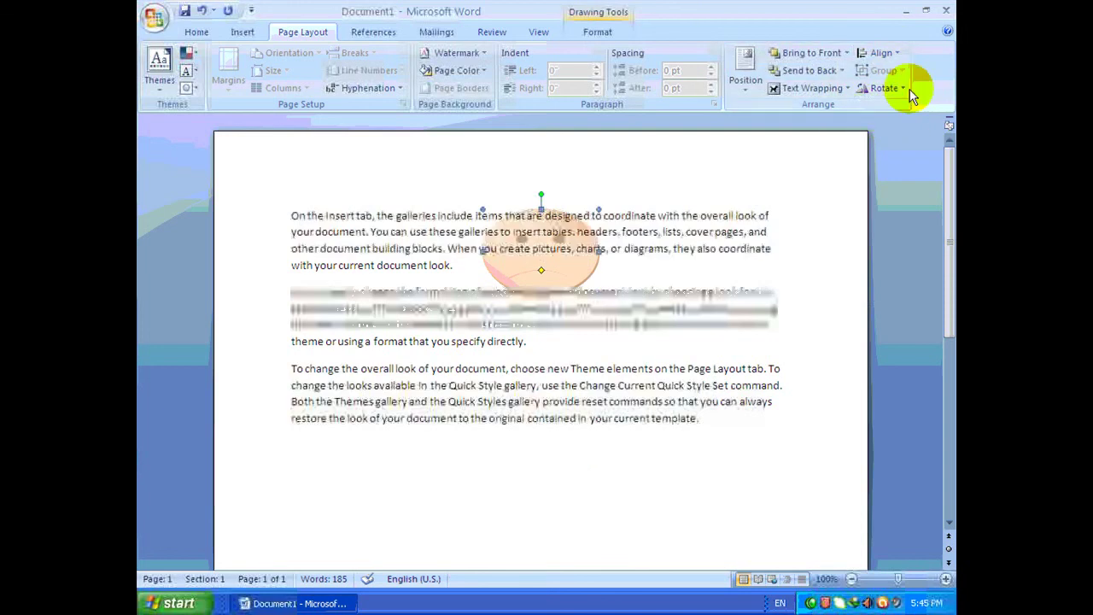
pyautogui.click(899, 53)
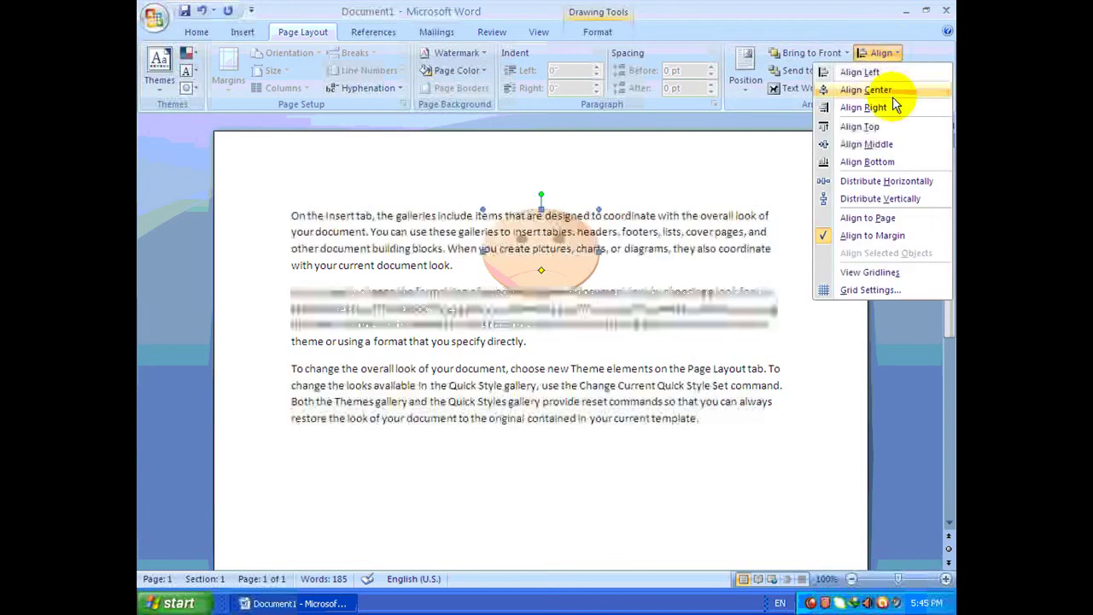
pyautogui.click(899, 145)
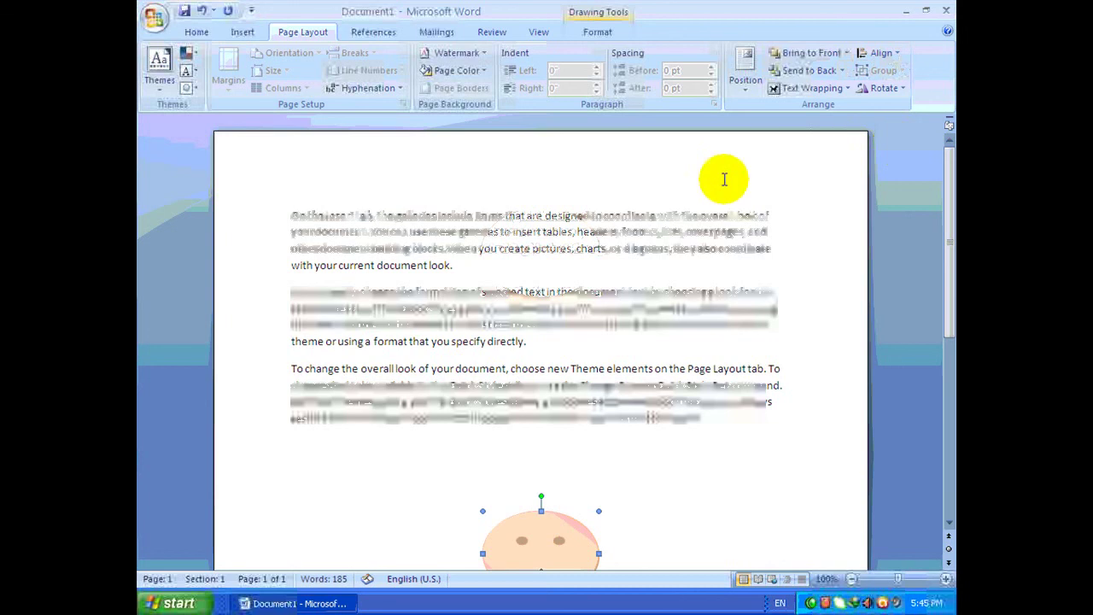
# - Locate the face below the text and drag it up onto the third paragraph
pyautogui.scroll(-3, 683, 177)
pyautogui.scroll(3, 561, 371)
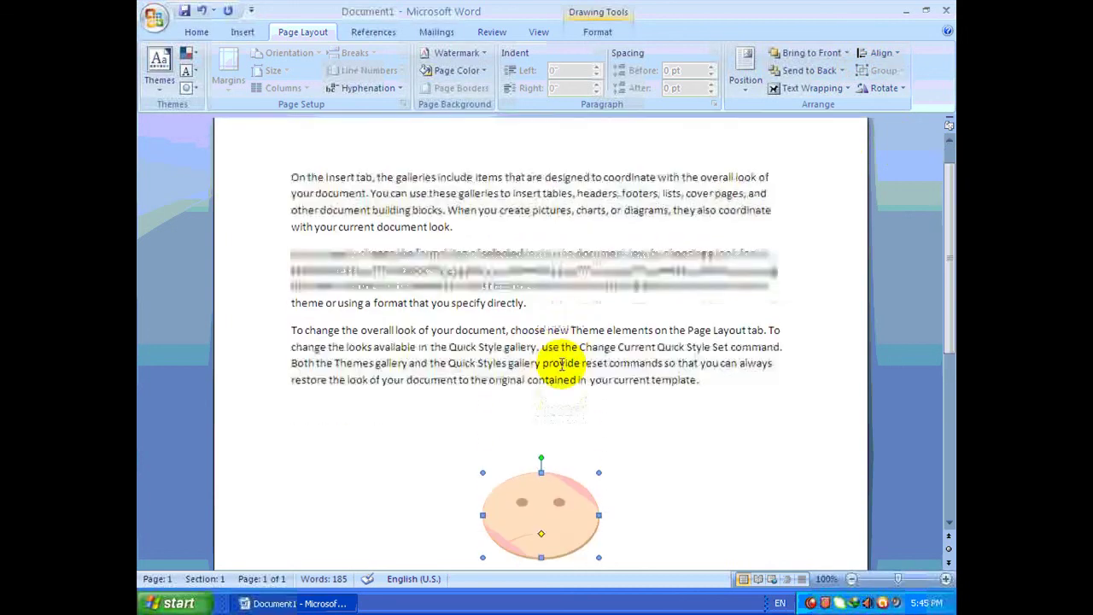
pyautogui.scroll(-5, 561, 358)
pyautogui.scroll(-2, 559, 286)
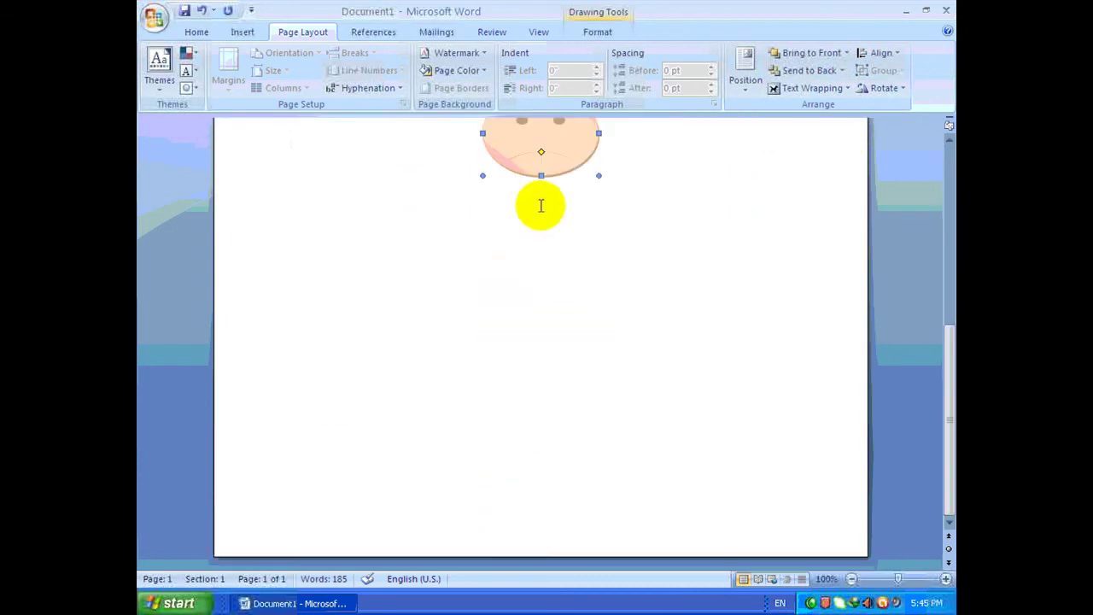
pyautogui.scroll(5, 553, 409)
pyautogui.scroll(2, 464, 402)
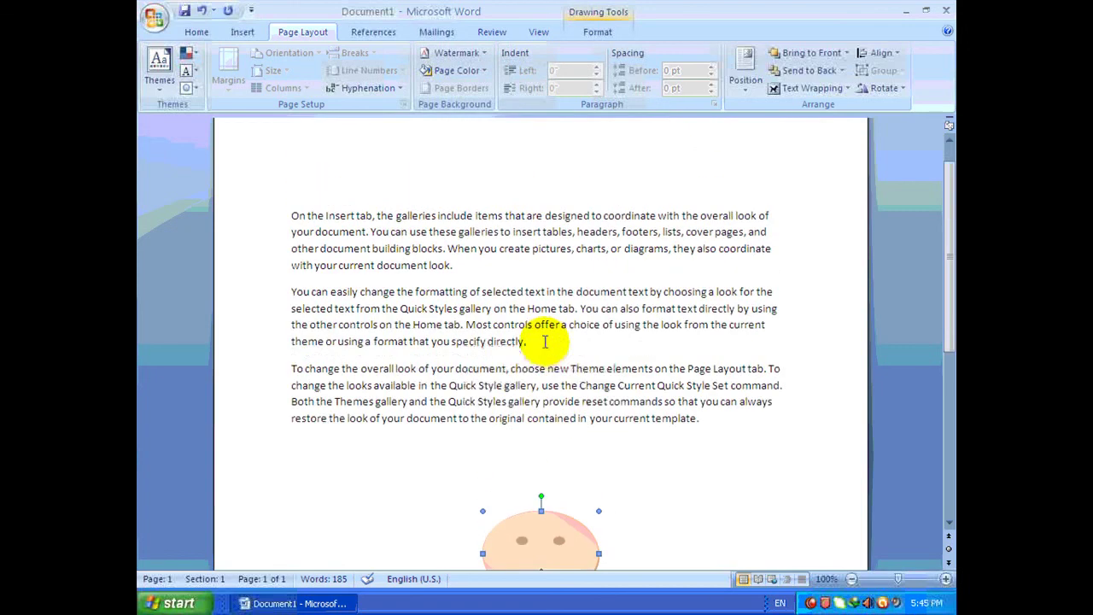
pyautogui.scroll(-3, 597, 487)
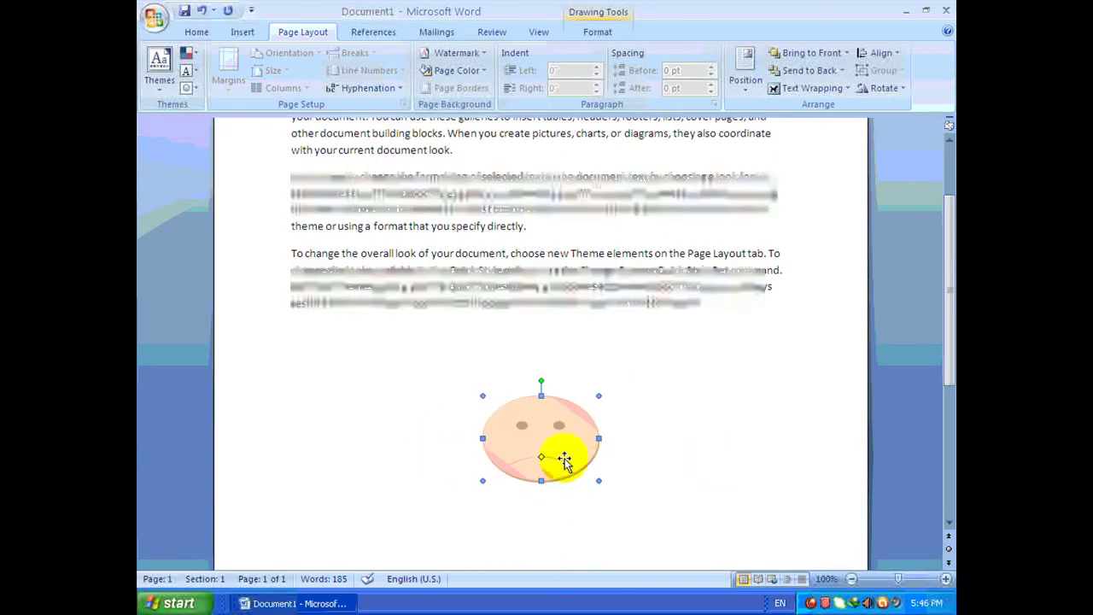
pyautogui.scroll(3, 829, 456)
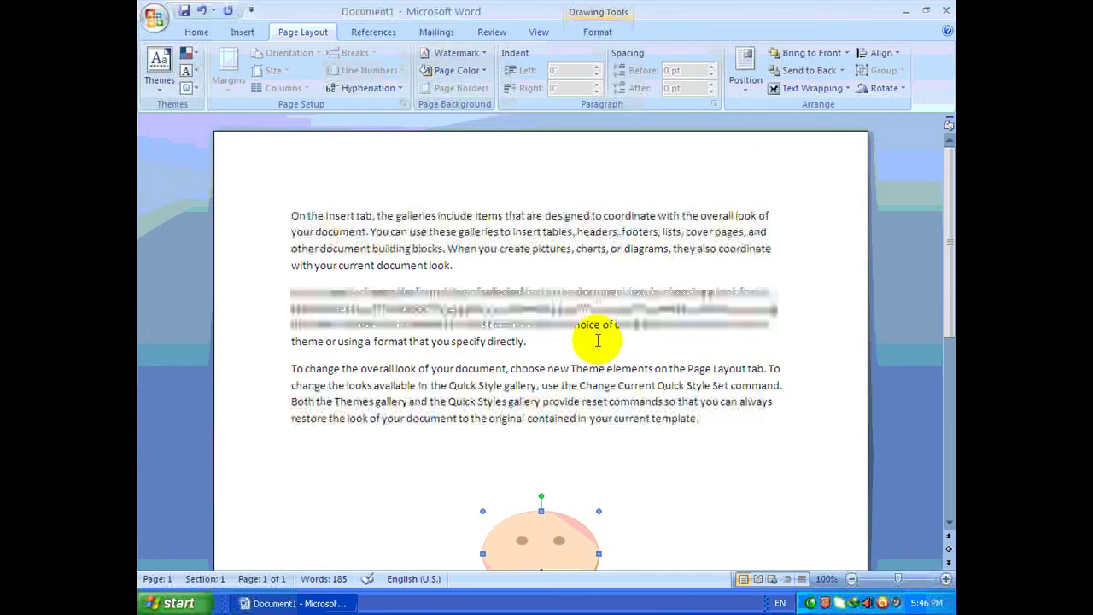
pyautogui.scroll(-3, 658, 330)
pyautogui.click(903, 53)
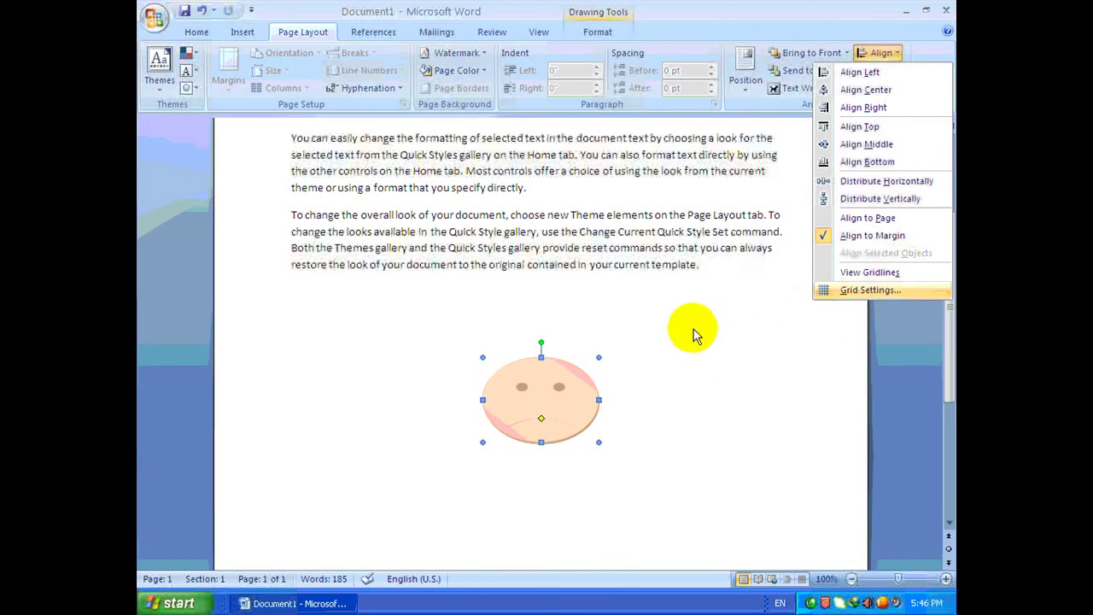
pyautogui.scroll(3, 720, 333)
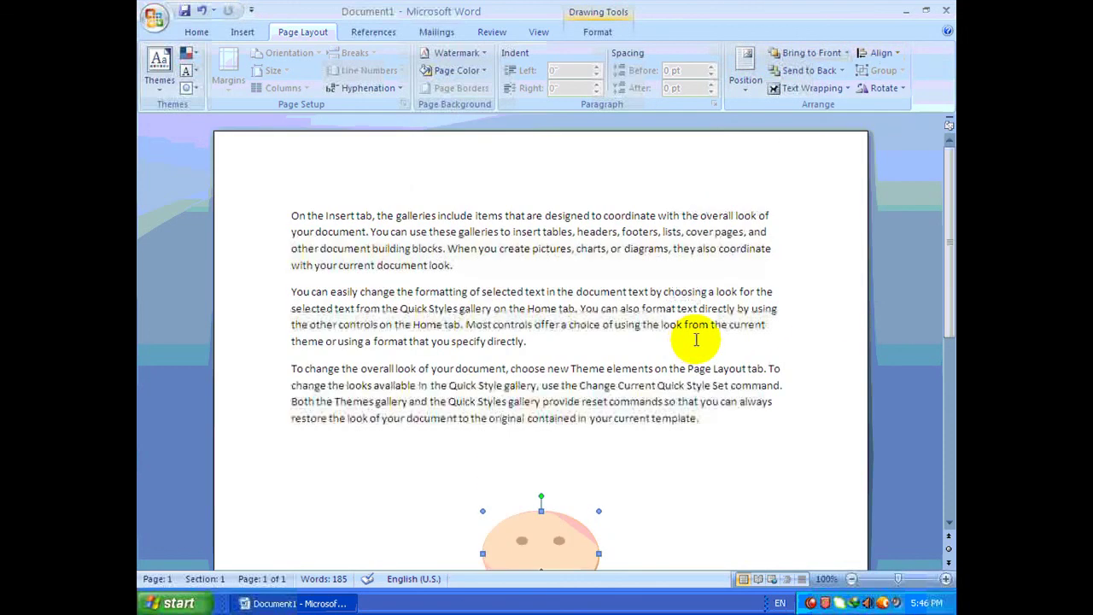
pyautogui.scroll(-2, 687, 342)
pyautogui.moveTo(537, 447); pyautogui.dragTo(559, 295)
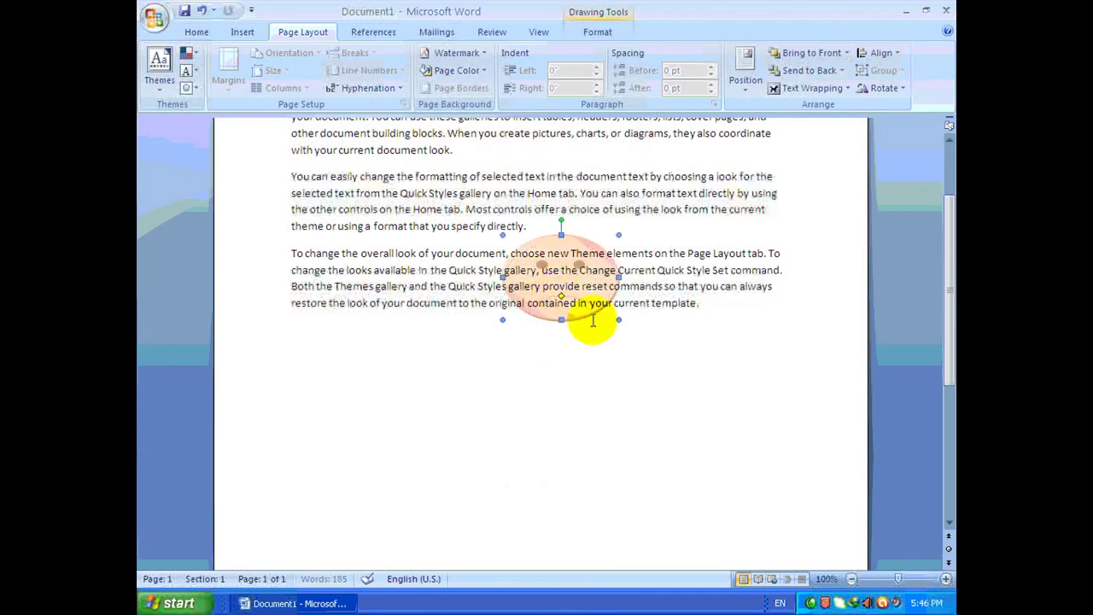
# - Drag the face below the paragraphs, then up behind the first paragraph, and deselect it
pyautogui.scroll(2, 593, 320)
pyautogui.click(574, 399)
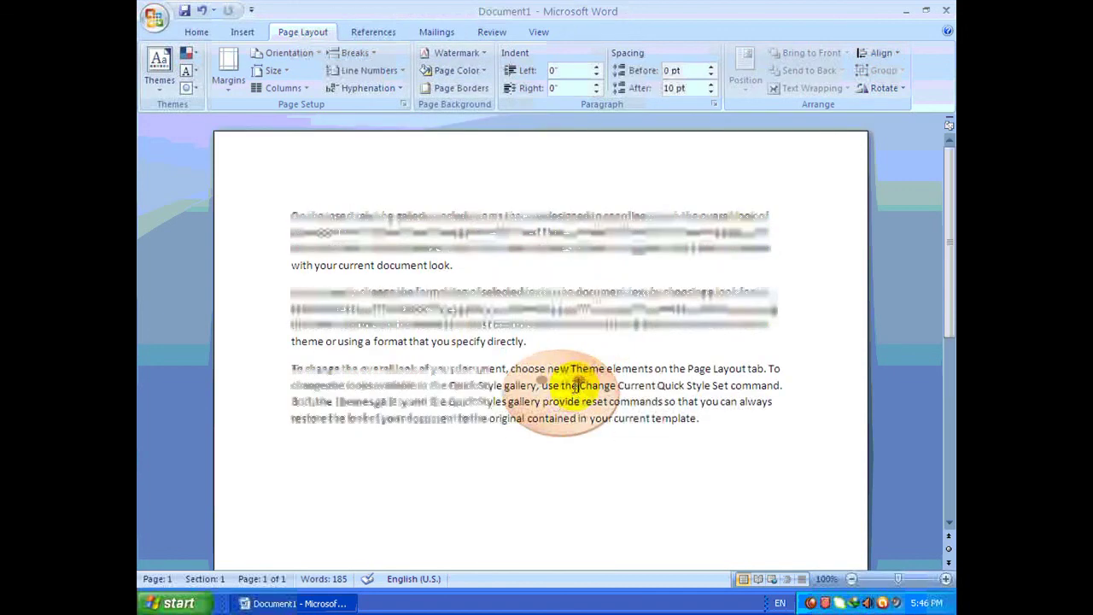
pyautogui.click(562, 354)
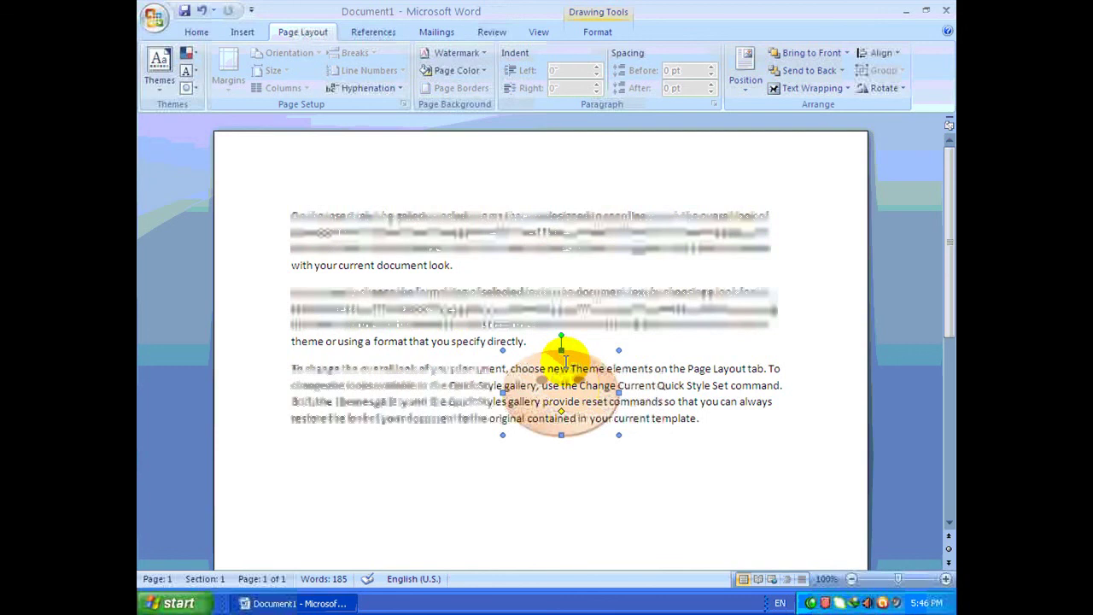
pyautogui.moveTo(563, 359); pyautogui.dragTo(509, 483)
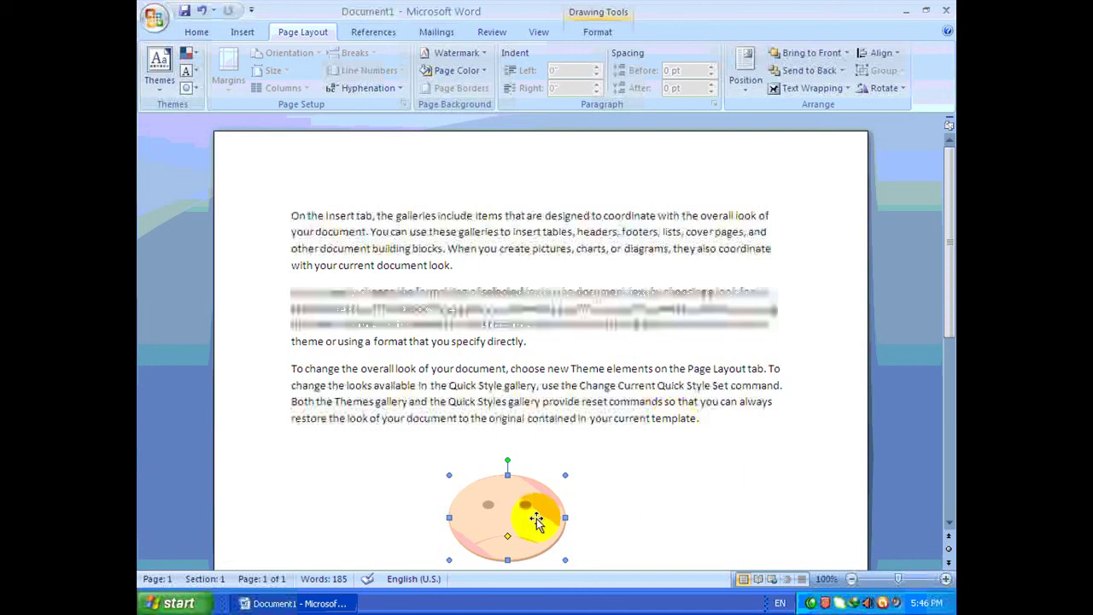
pyautogui.moveTo(491, 220); pyautogui.dragTo(489, 218)
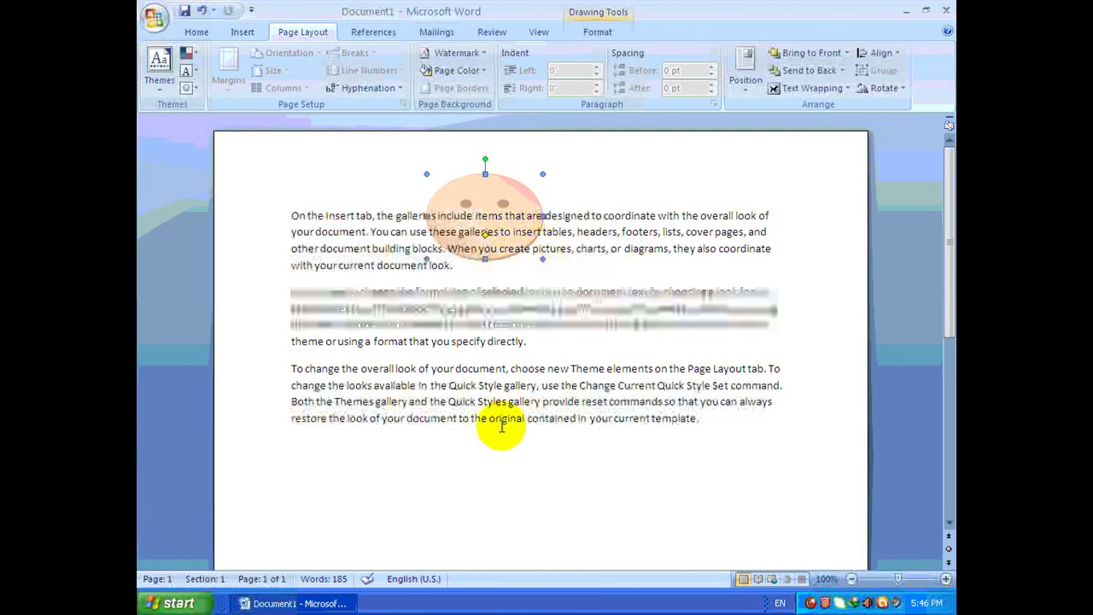
pyautogui.click(497, 453)
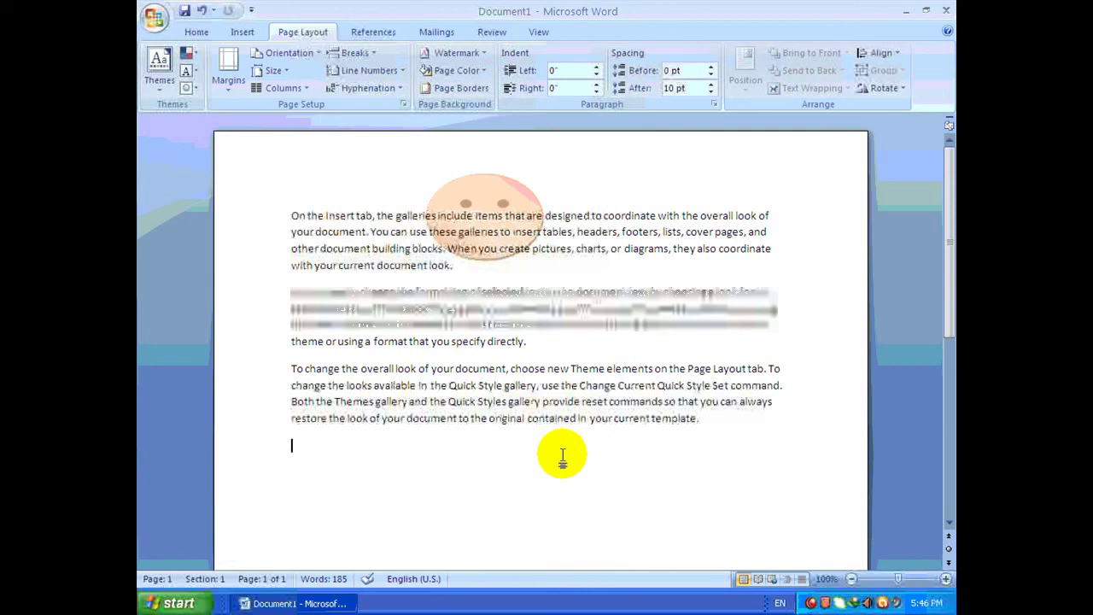
# - Type the author's full name on the empty line below the paragraphs
pyautogui.write('MEH')
pyautogui.write('MOOD KHAN')
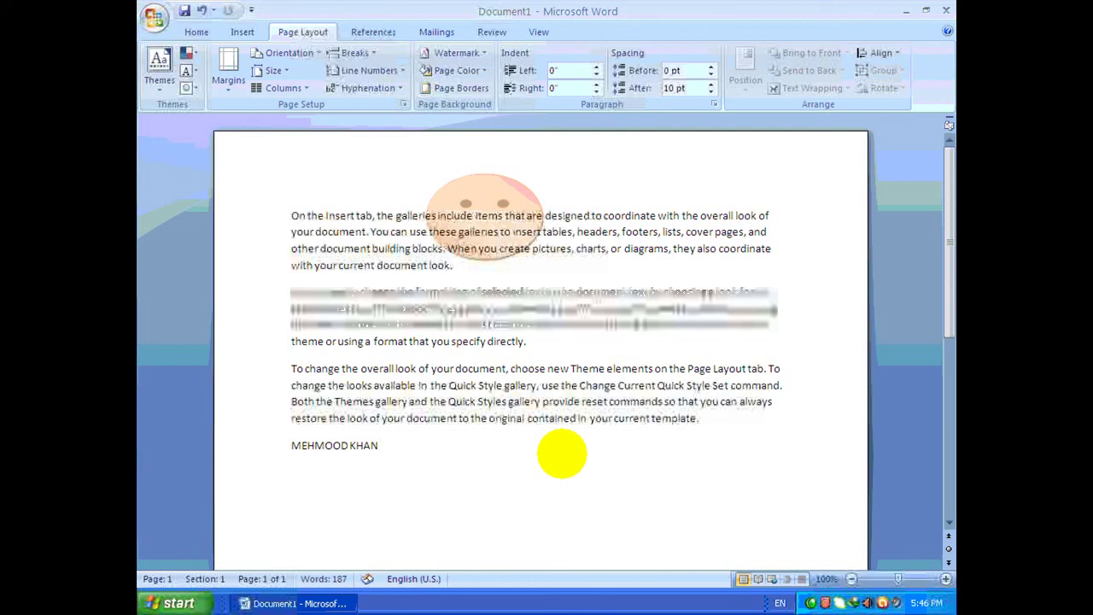
pyautogui.write(' OF')
pyautogui.press('BackSpace')
pyautogui.press('BackSpace')
pyautogui.write('SWABI')
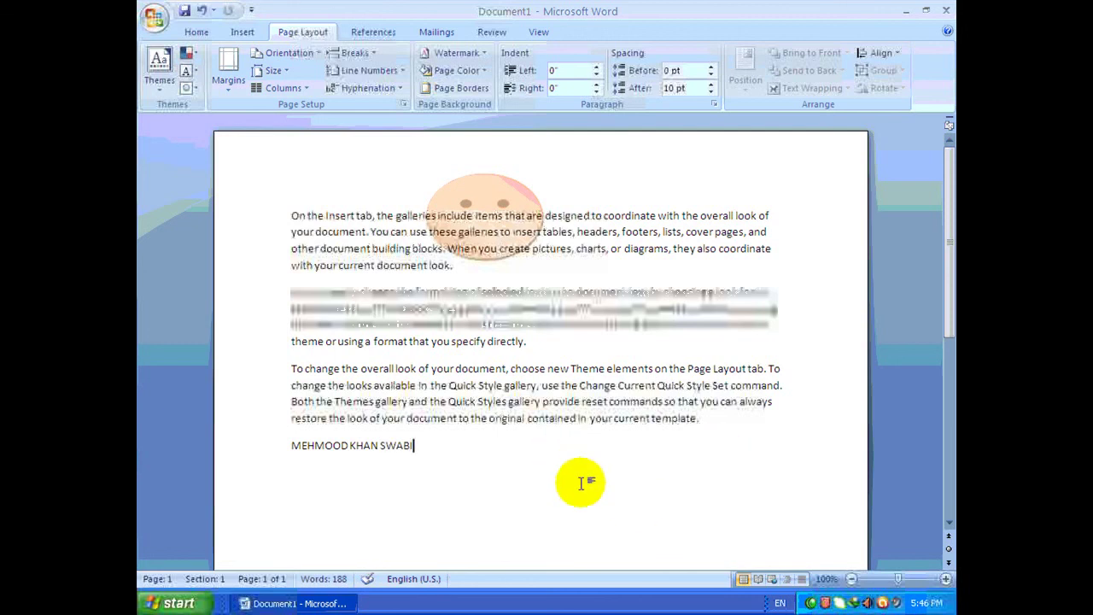
# - Select the name line and set its font size to 26 pt
pyautogui.moveTo(413, 447); pyautogui.dragTo(162, 427)
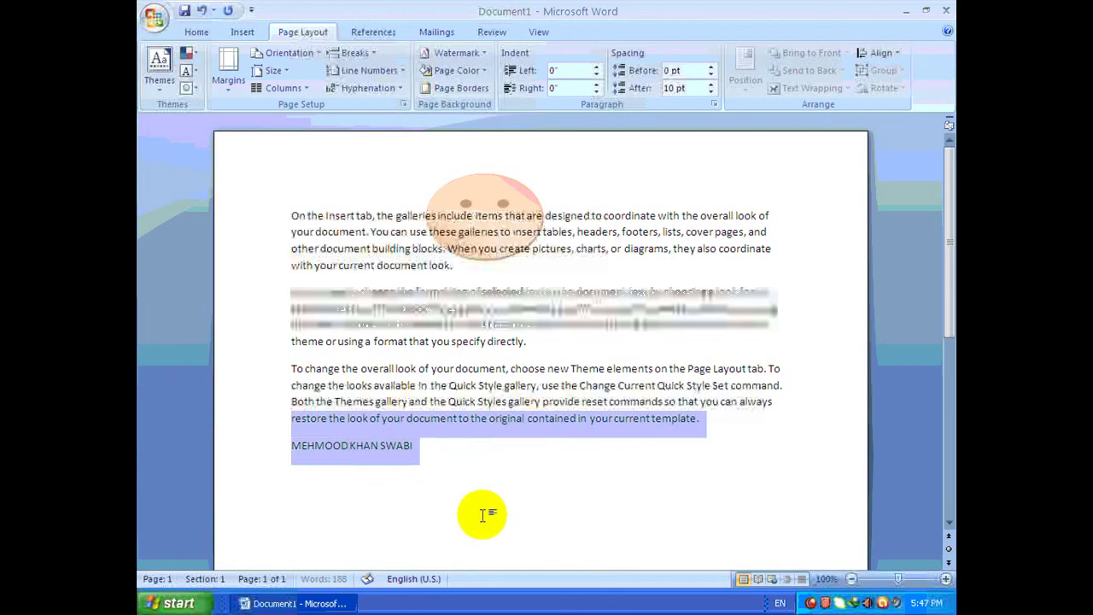
pyautogui.click(427, 463)
pyautogui.moveTo(417, 447); pyautogui.dragTo(251, 444)
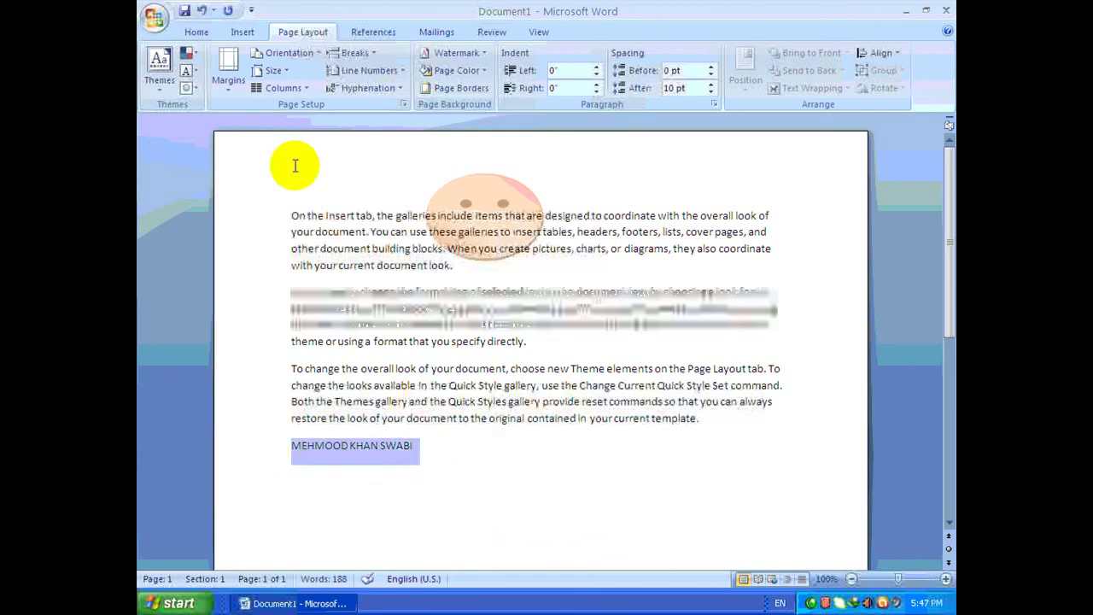
pyautogui.click(236, 96)
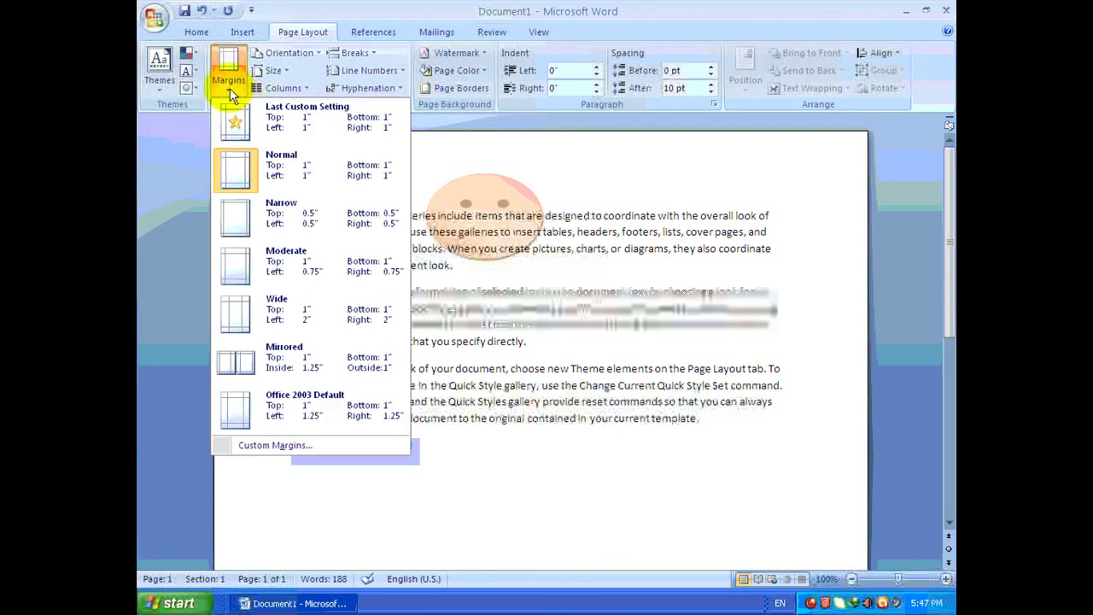
pyautogui.click(240, 30)
pyautogui.click(197, 33)
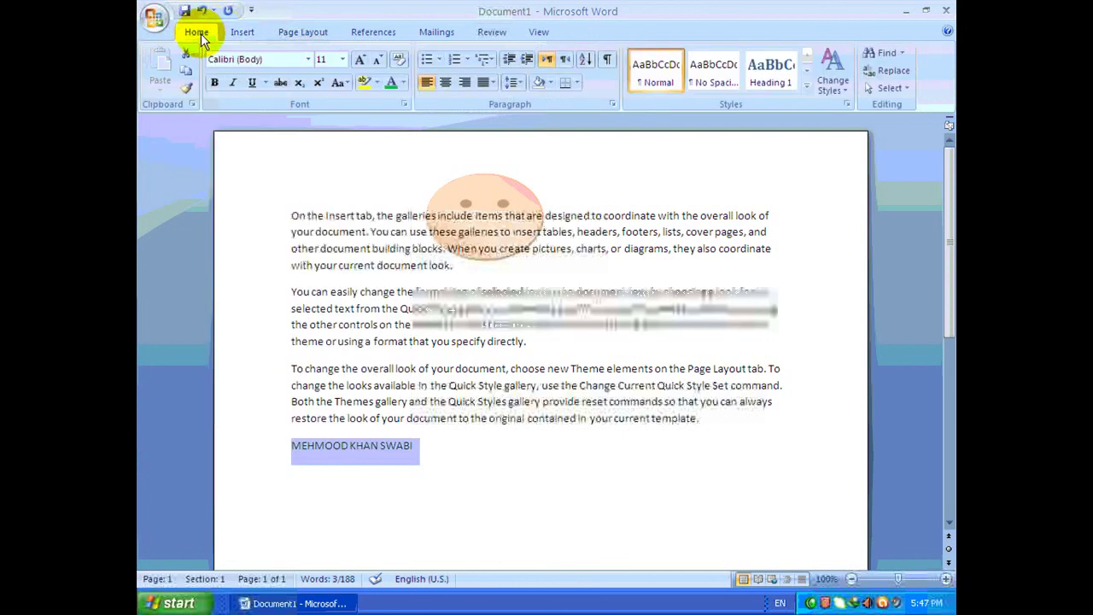
pyautogui.click(342, 60)
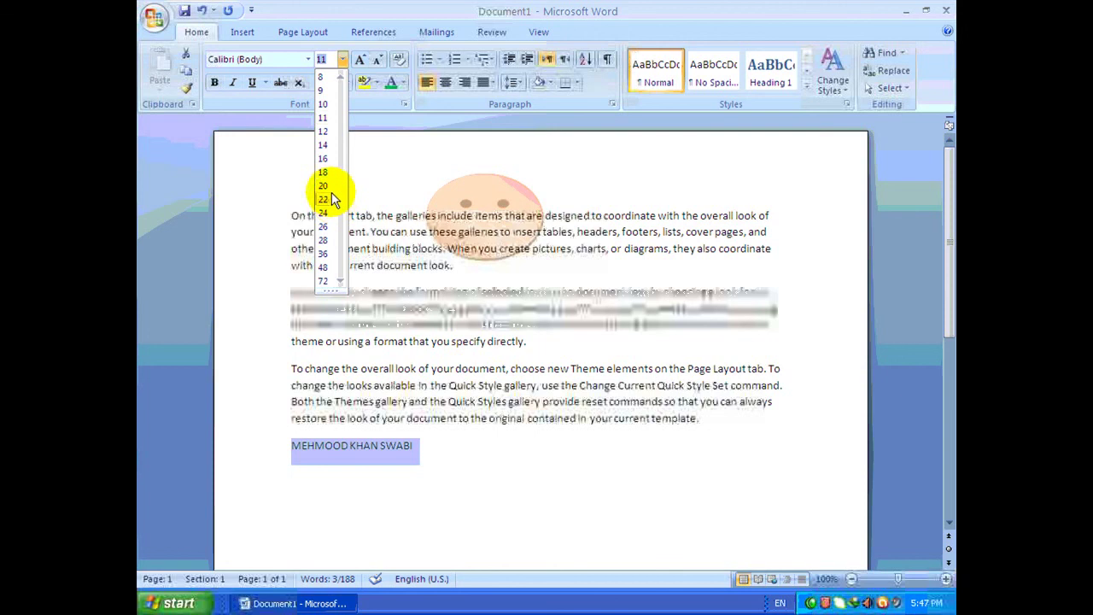
pyautogui.click(324, 226)
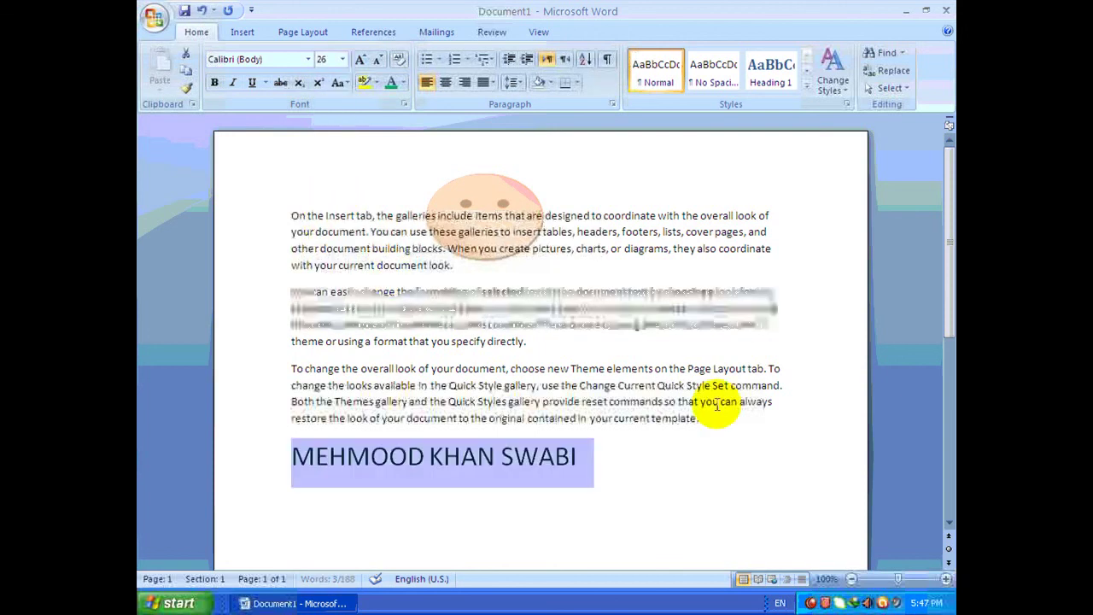
pyautogui.click(645, 461)
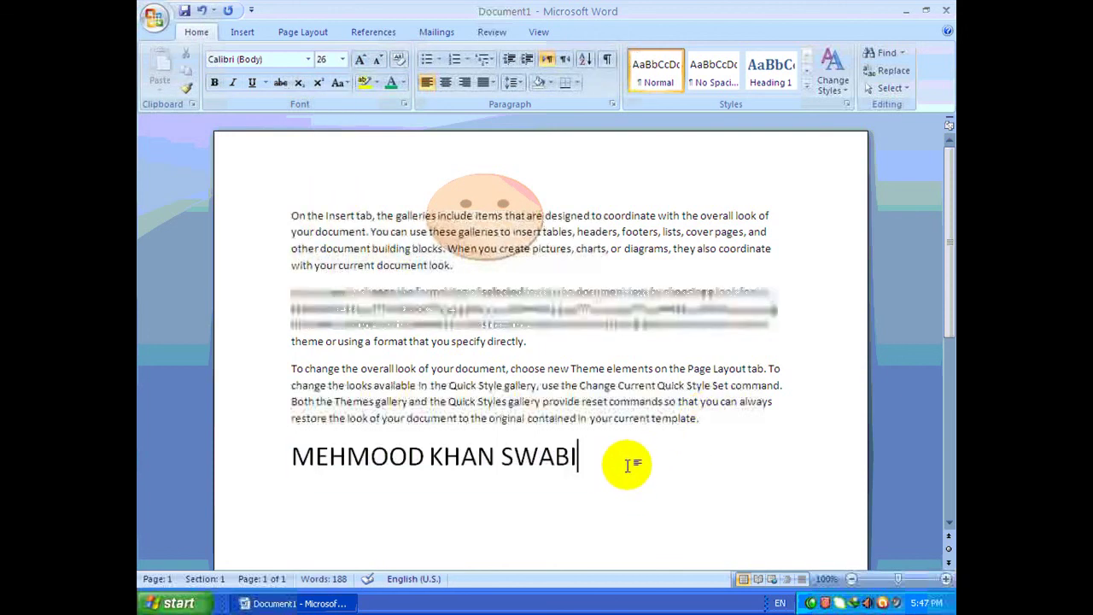
pyautogui.scroll(-3, 614, 422)
# - Type the contact phone number on a new line under the name, followed by a blank line
pyautogui.press('Return')
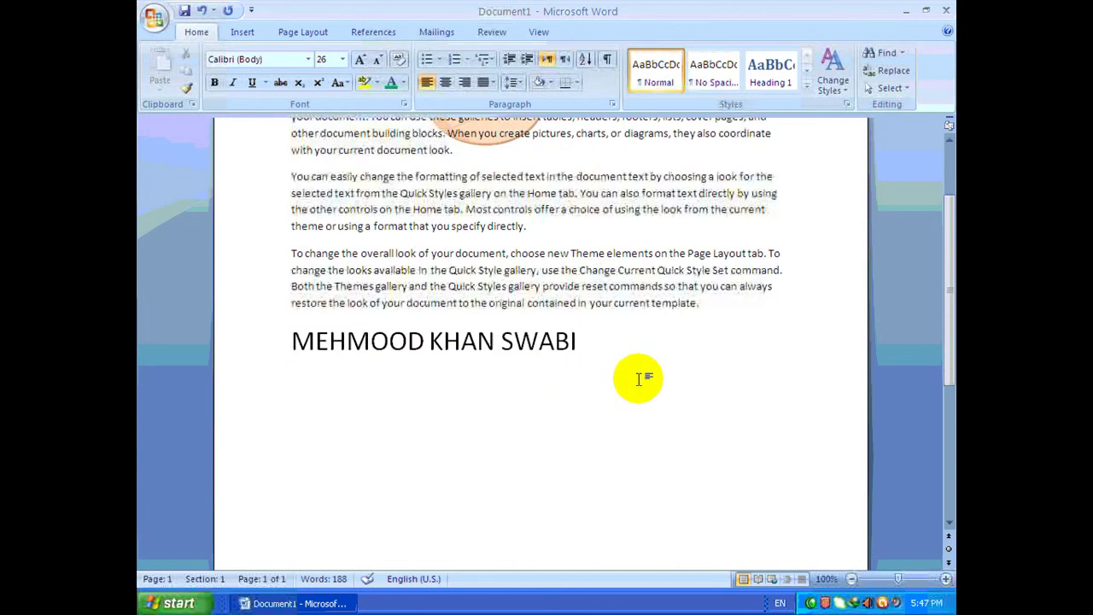
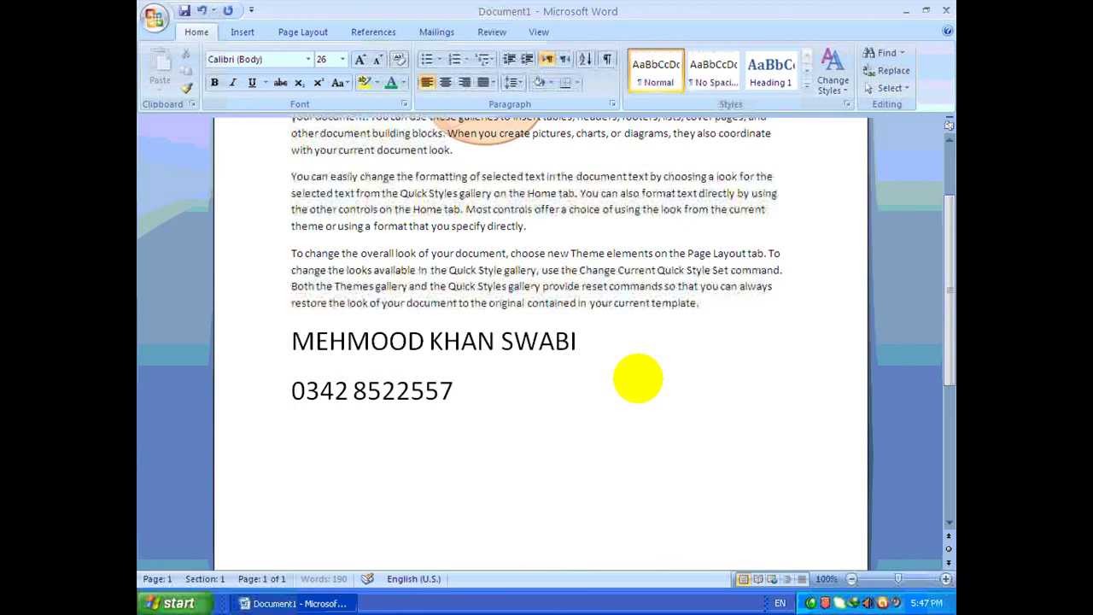
pyautogui.scroll(2, 694, 340)
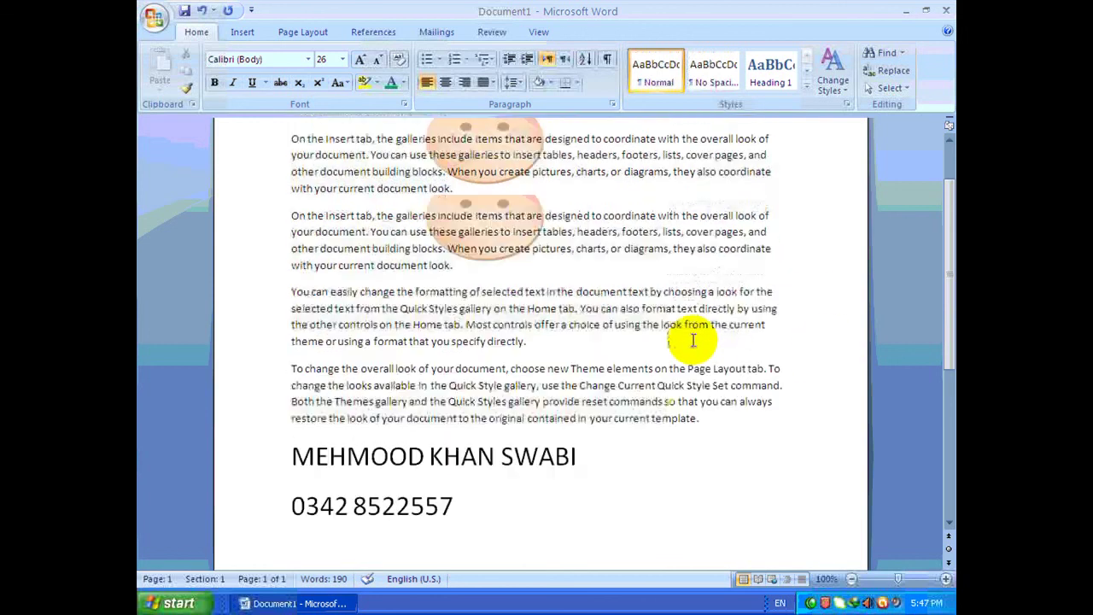
pyautogui.scroll(-2, 612, 458)
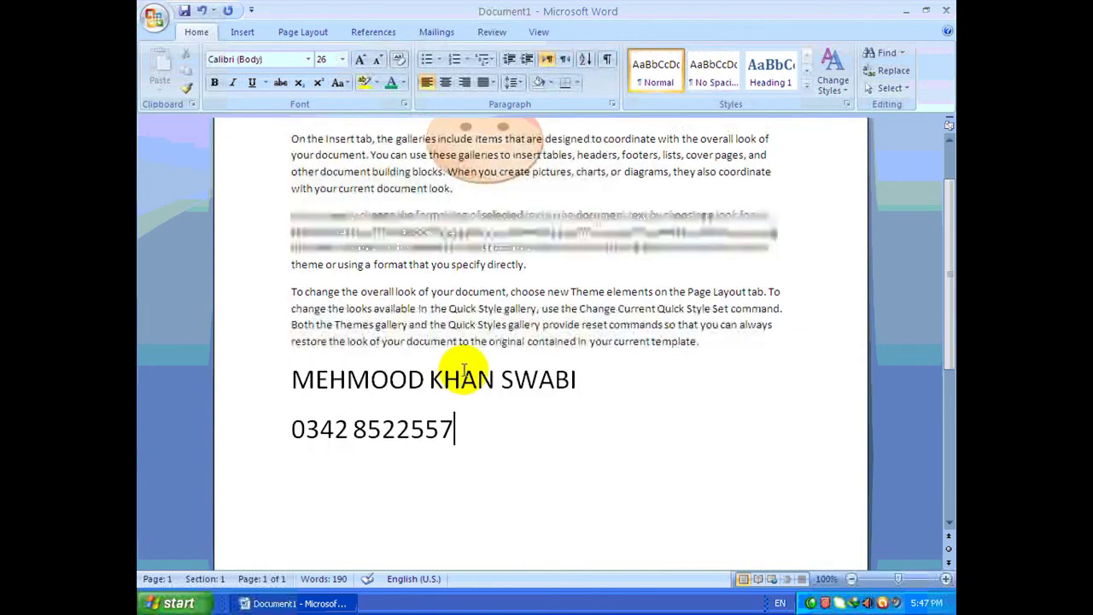
pyautogui.scroll(2, 463, 369)
pyautogui.scroll(-1, 574, 395)
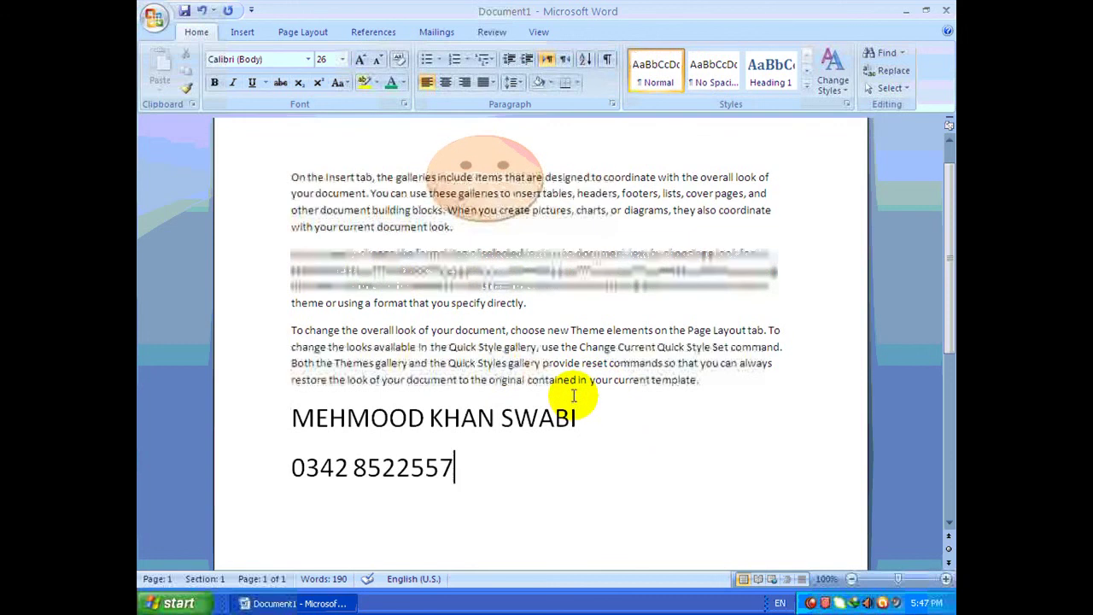
pyautogui.scroll(1, 622, 466)
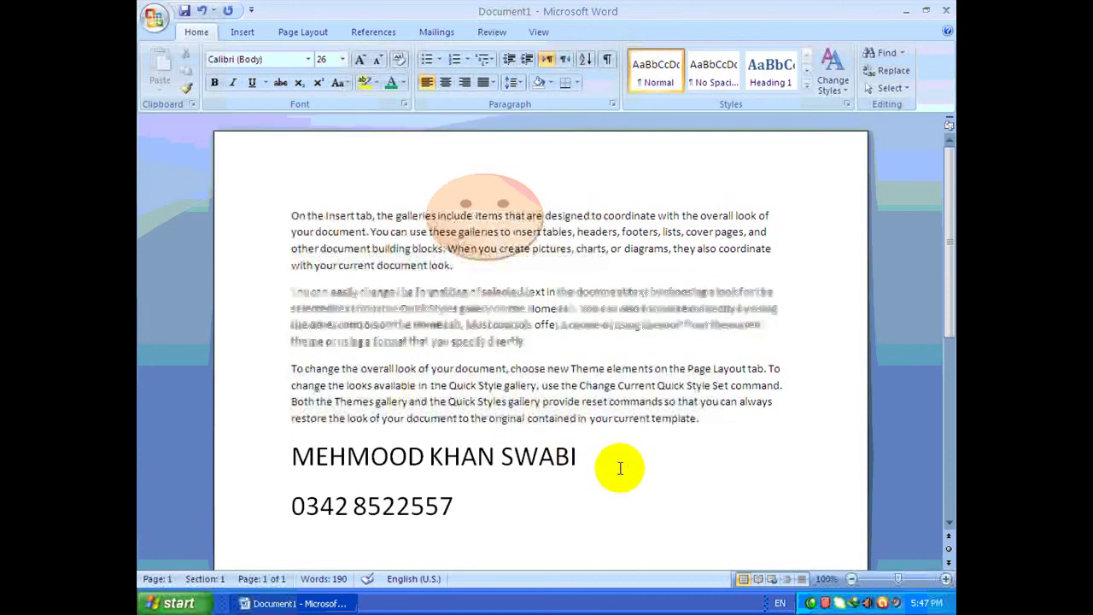
pyautogui.scroll(-1, 624, 463)
pyautogui.scroll(1, 589, 452)
pyautogui.scroll(-1, 587, 451)
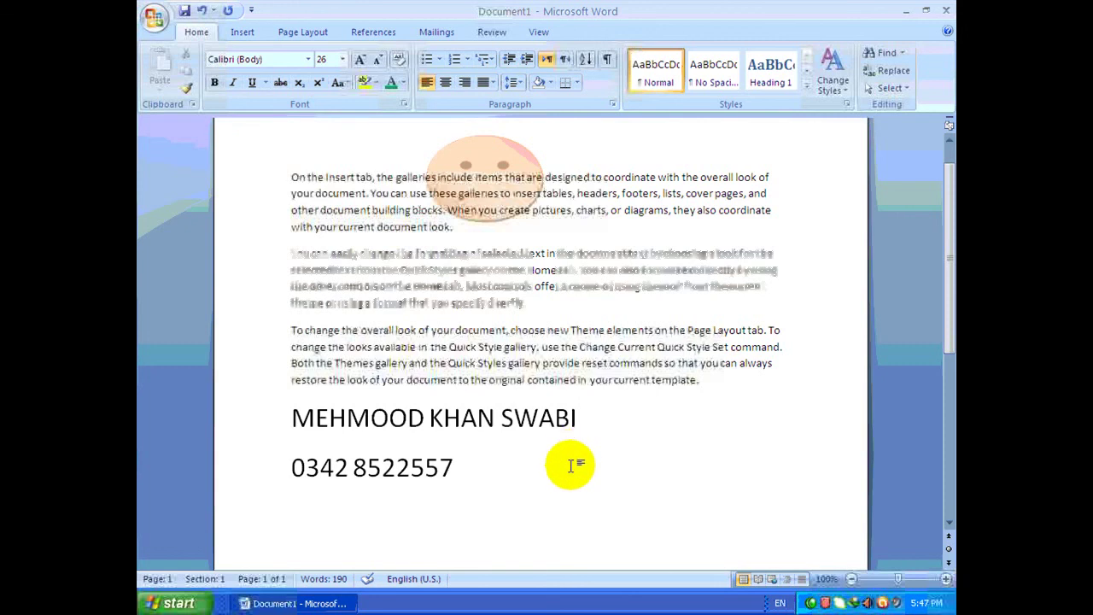
pyautogui.scroll(-1, 577, 447)
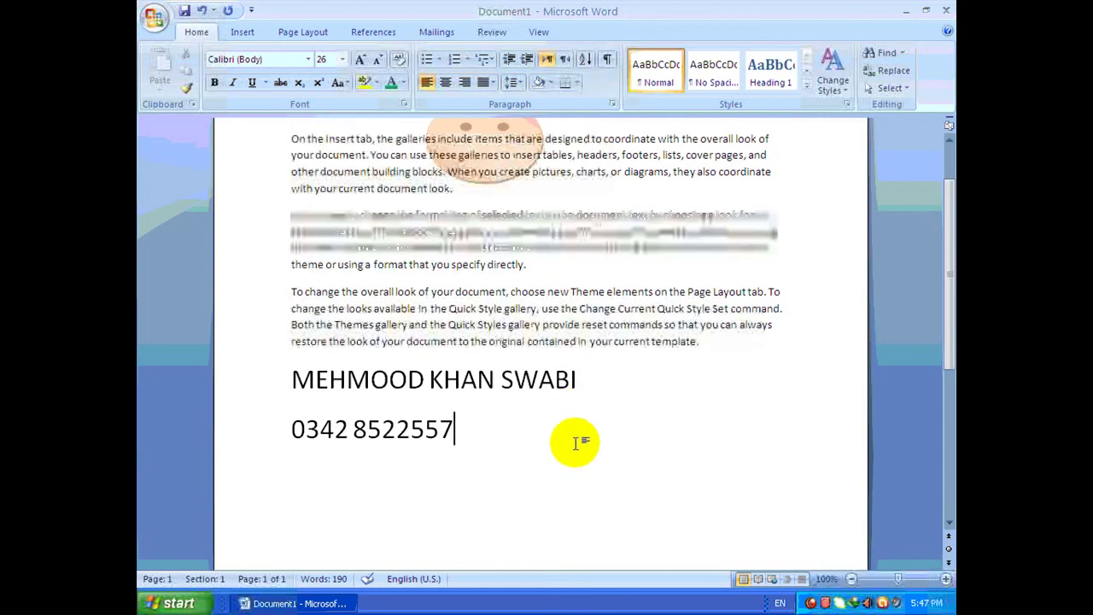
pyautogui.press('Return')
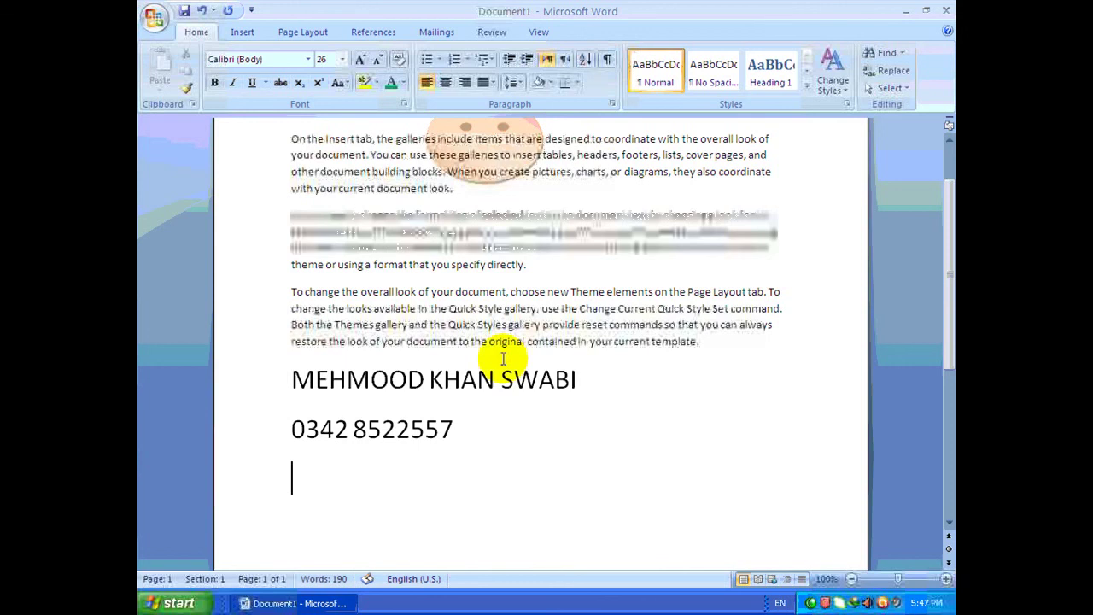
pyautogui.scroll(-3, 504, 359)
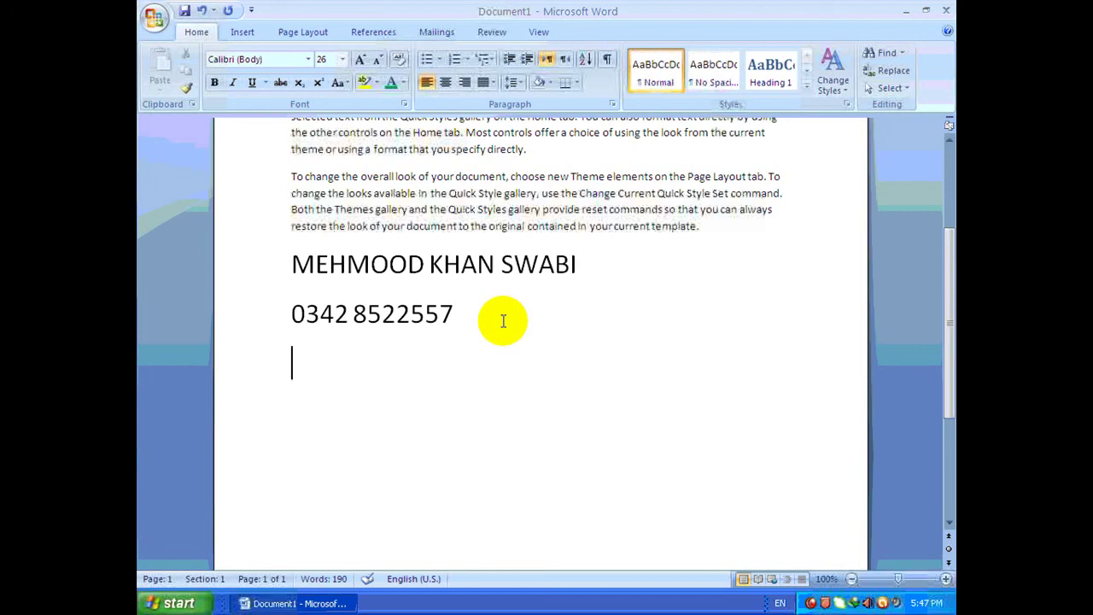
# - Type 'PLEAESE SUBSCRIBE MY CHANNEL' on the blank line below the phone number
pyautogui.write('S')
pyautogui.press('BackSpace')
pyautogui.write('PE')
pyautogui.press('BackSpace')
pyautogui.write('LEA')
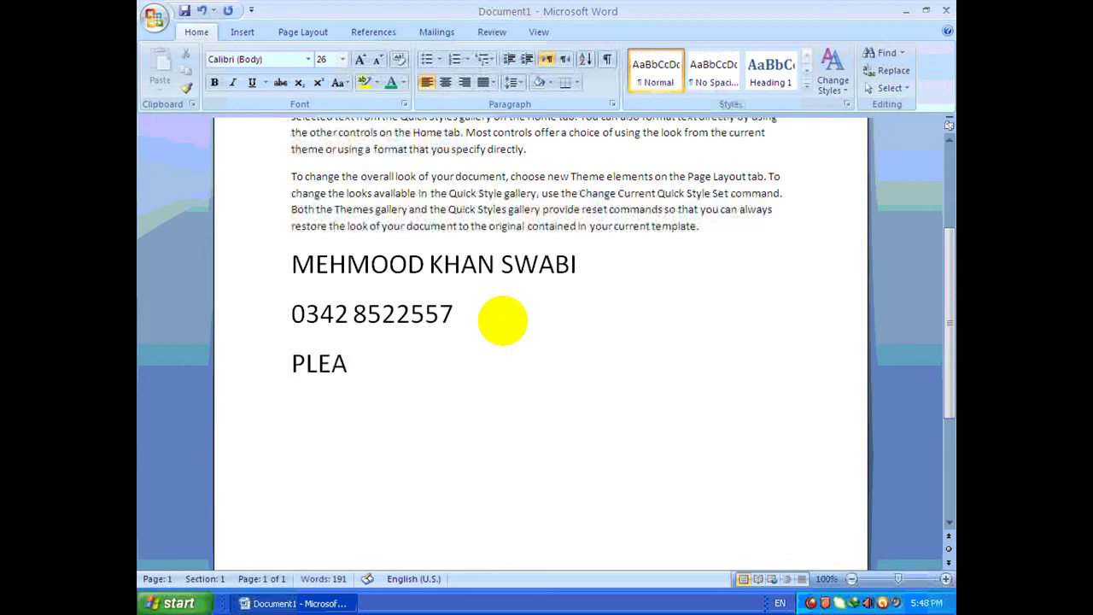
pyautogui.write('ESE S')
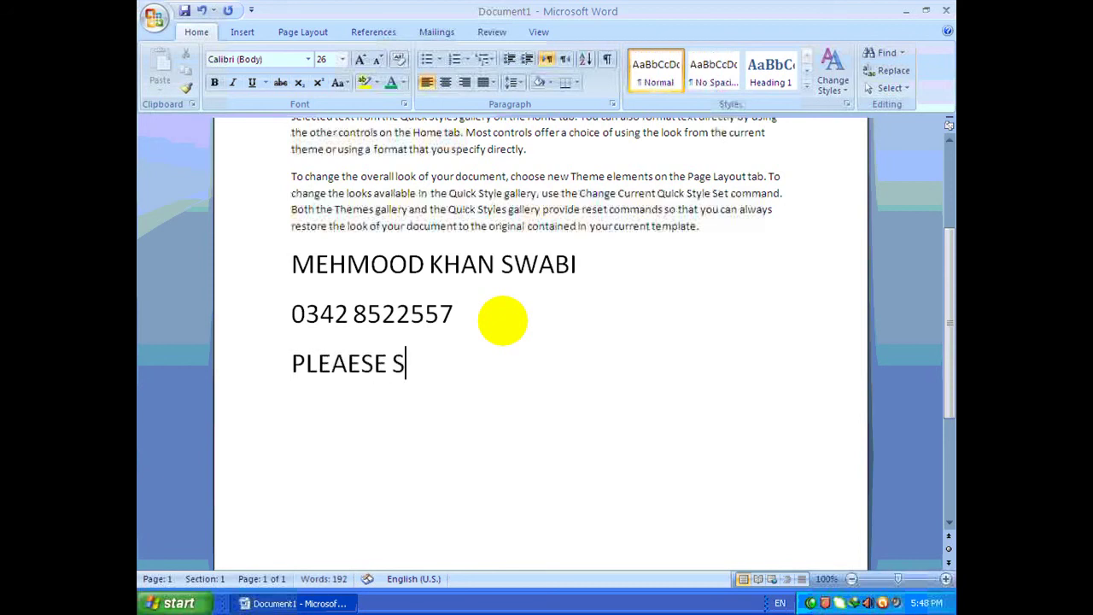
pyautogui.write('UBSC')
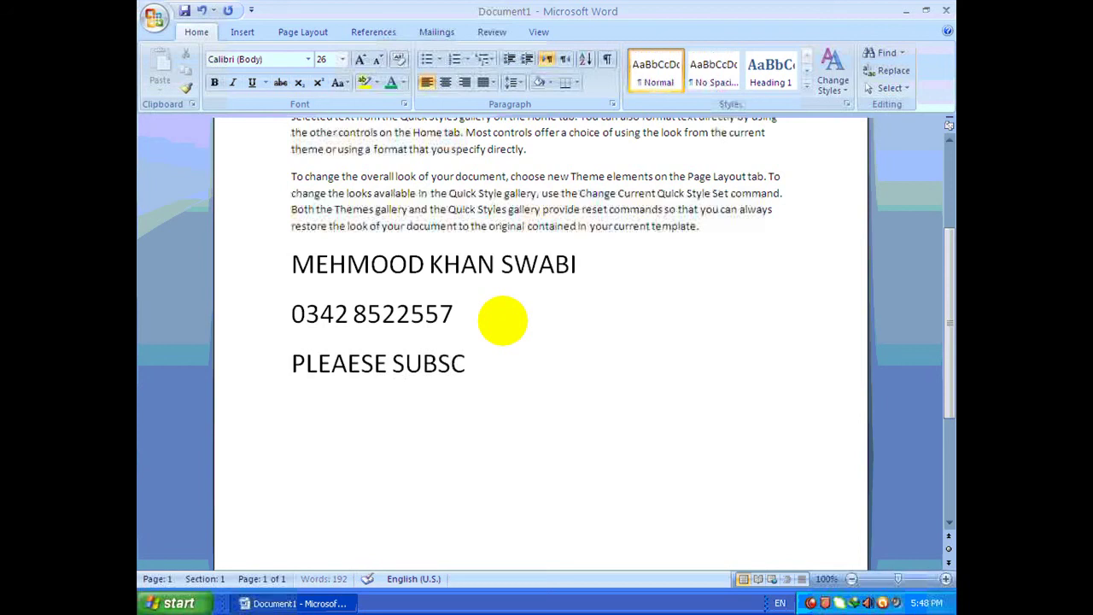
pyautogui.write('REI')
pyautogui.press('BackSpace')
pyautogui.press('BackSpace')
pyautogui.write('IBE MY')
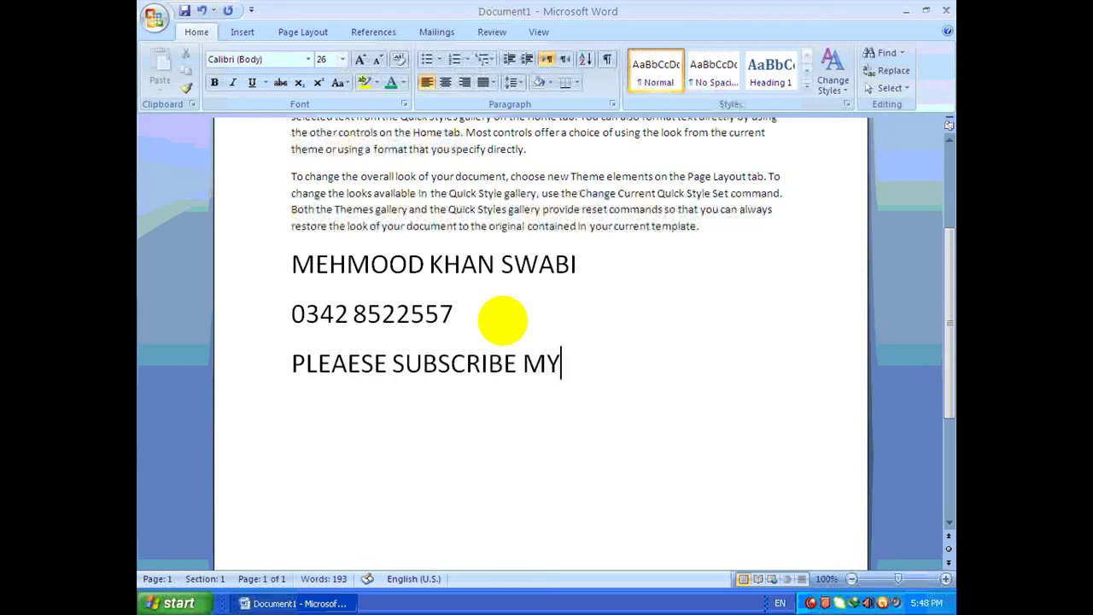
pyautogui.write(' CHANNEL')
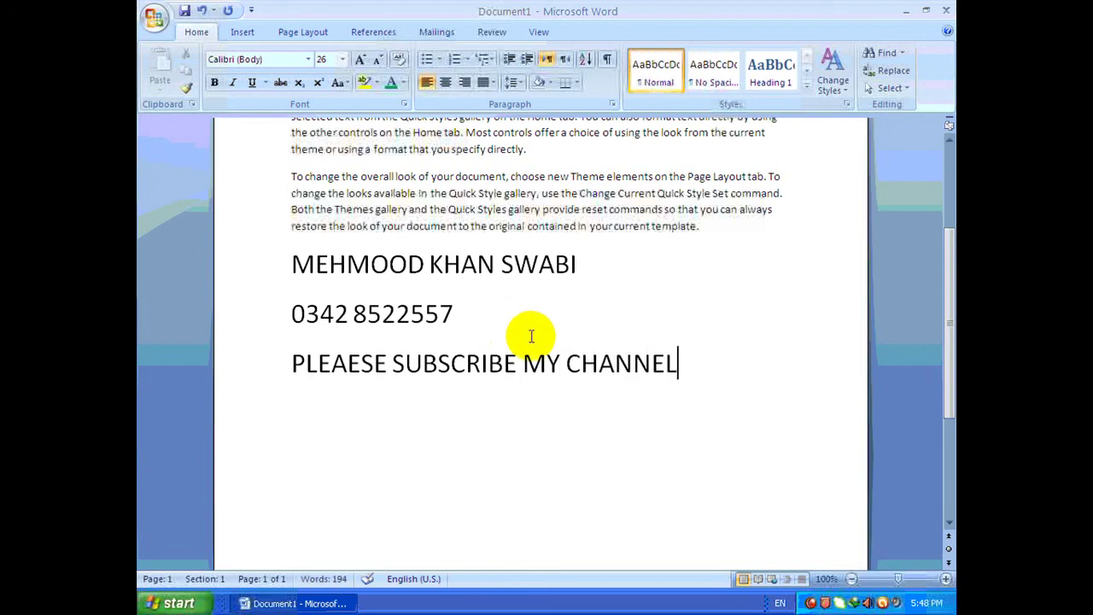
# - Select the text of the new subscribe line
pyautogui.moveTo(682, 366); pyautogui.dragTo(455, 366)
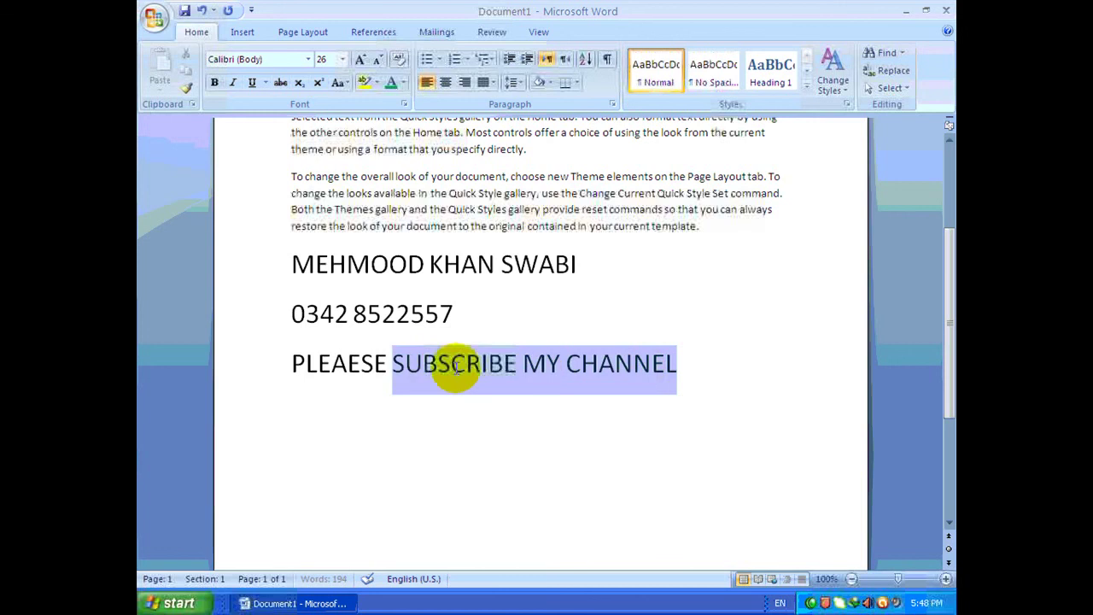
pyautogui.click(734, 284)
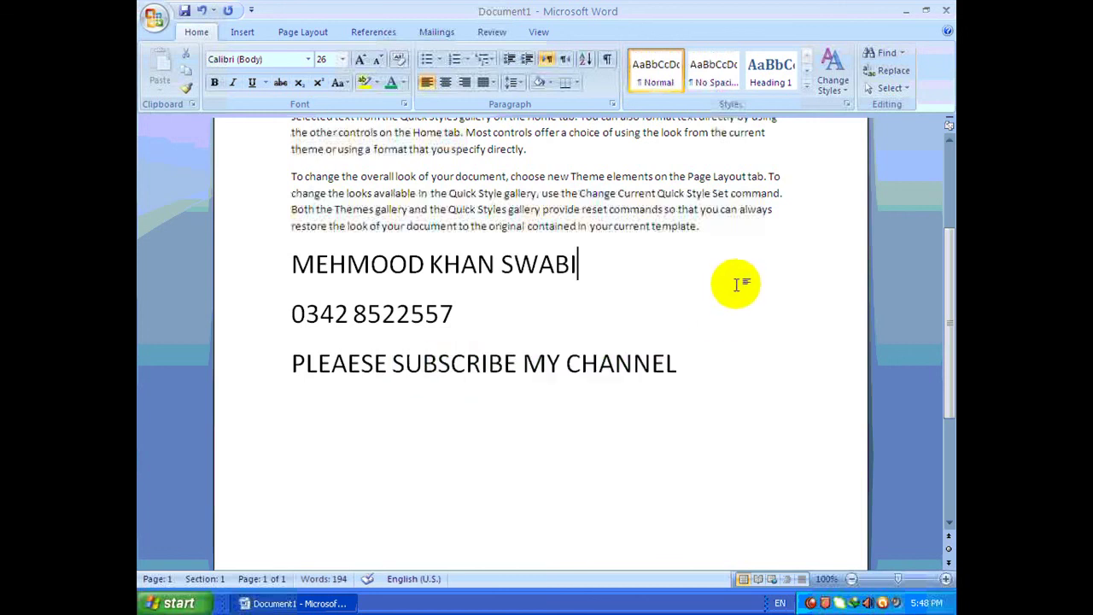
pyautogui.moveTo(678, 369); pyautogui.dragTo(413, 375)
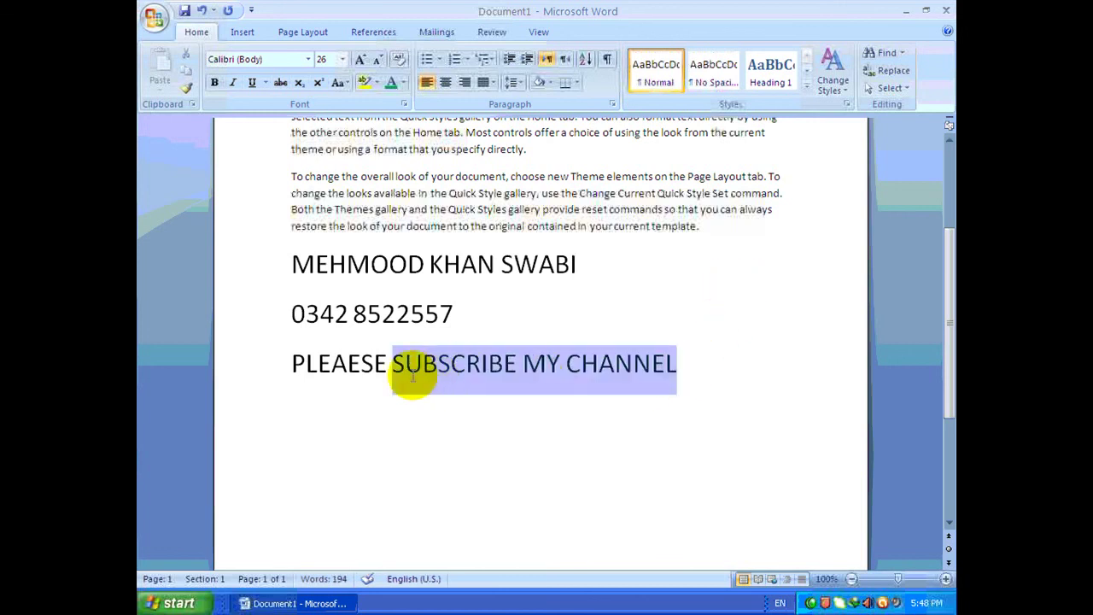
pyautogui.scroll(1, 826, 348)
pyautogui.scroll(1, 826, 349)
pyautogui.scroll(1, 829, 345)
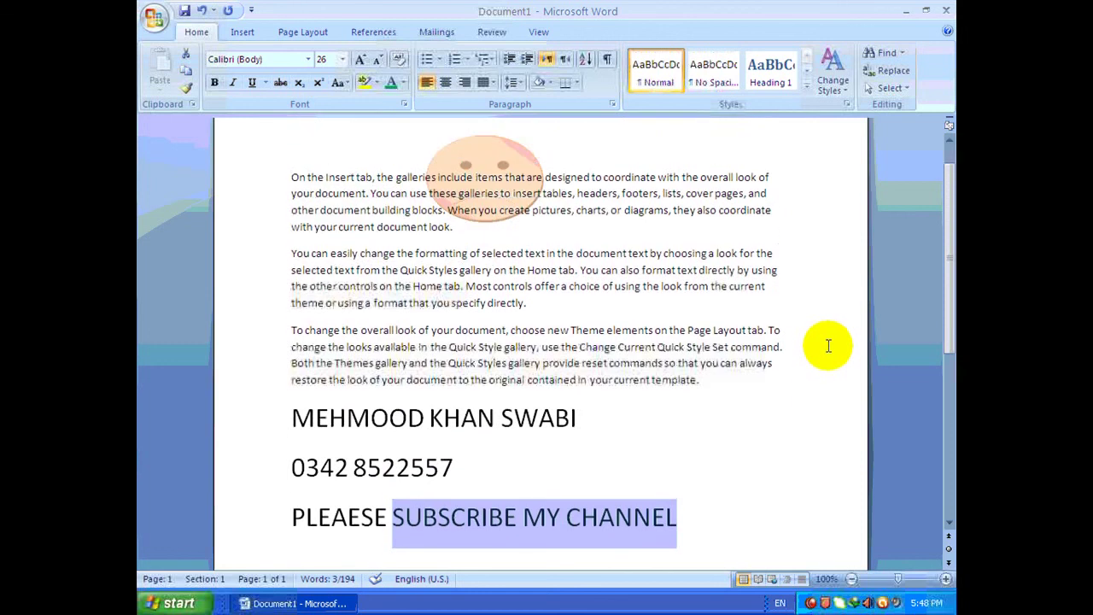
pyautogui.scroll(-1, 829, 346)
pyautogui.scroll(-1, 828, 343)
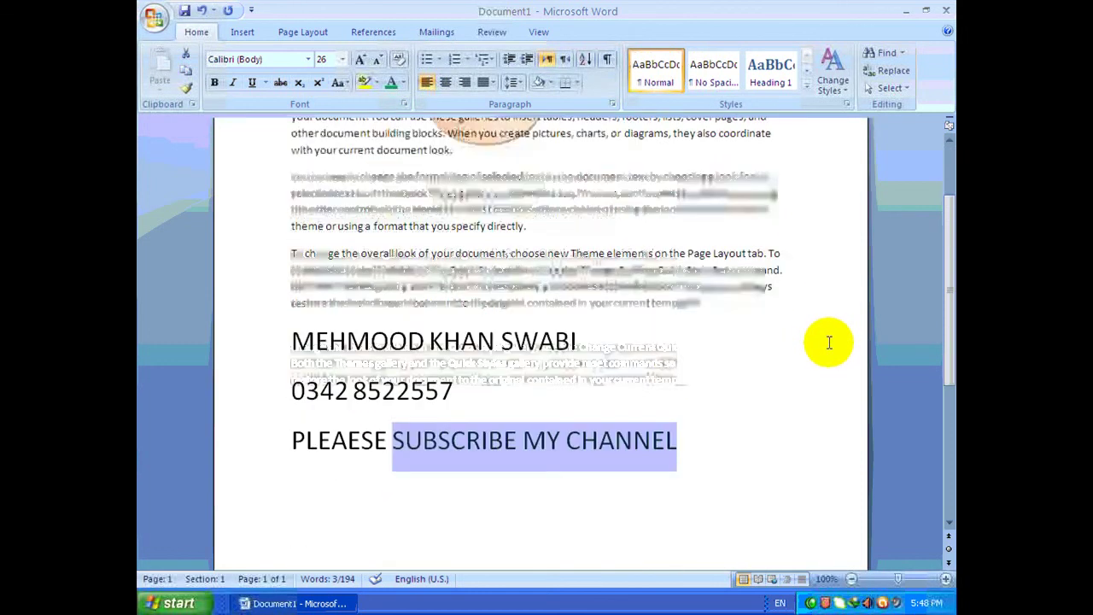
pyautogui.click(676, 385)
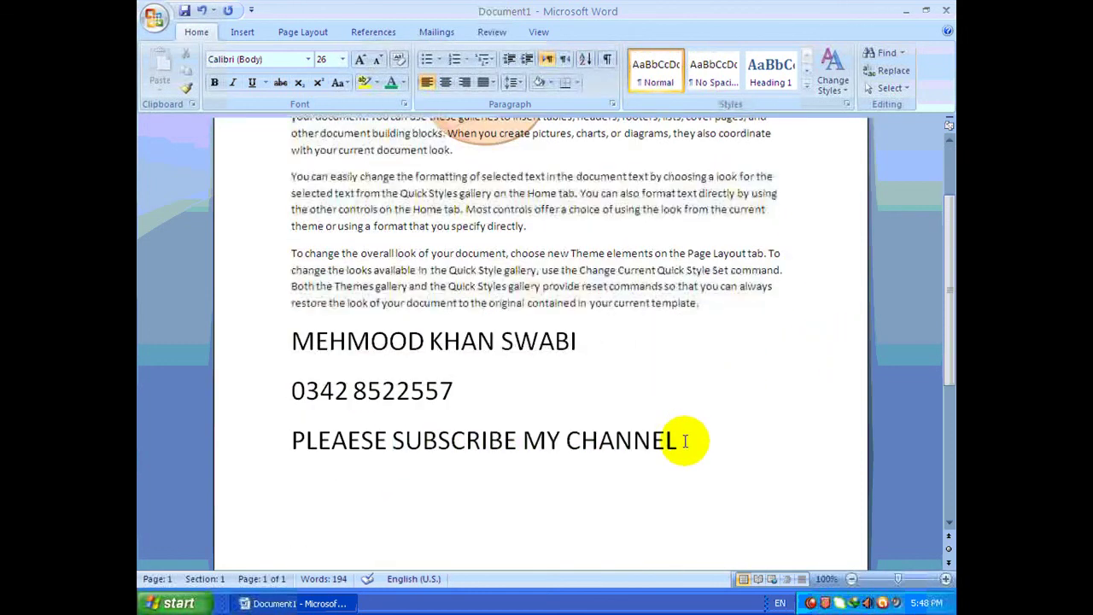
pyautogui.moveTo(685, 441); pyautogui.dragTo(439, 458)
pyautogui.scroll(3, 853, 302)
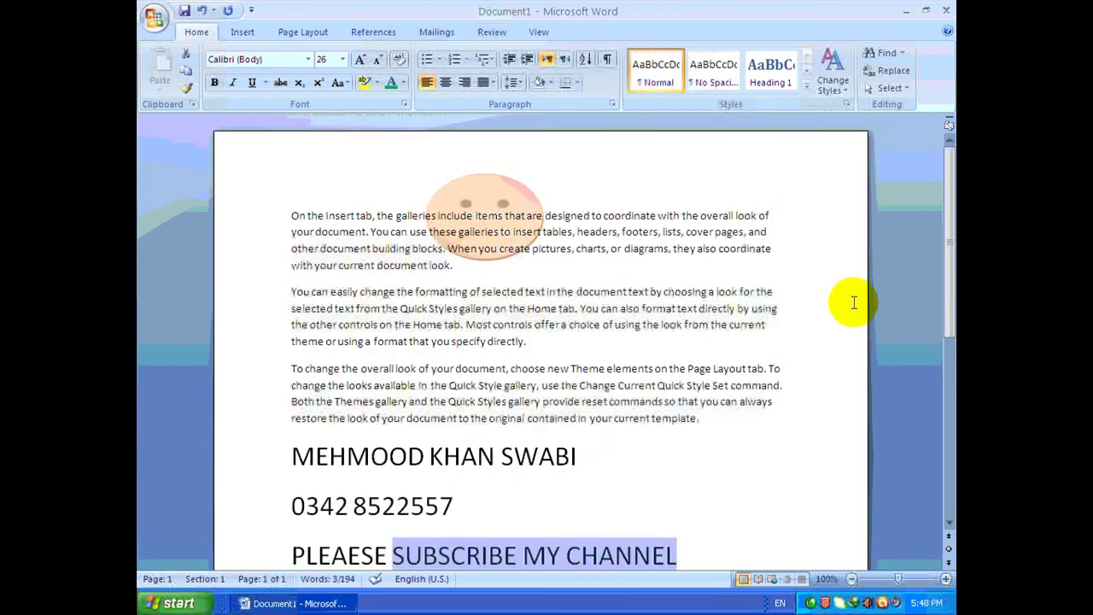
pyautogui.scroll(-3, 853, 302)
# - Highlight the name, phone and subscribe lines in yellow
pyautogui.moveTo(683, 444)
pyautogui.mouseDown()
pyautogui.moveTo(427, 444)
pyautogui.moveTo(329, 359)
pyautogui.mouseUp()
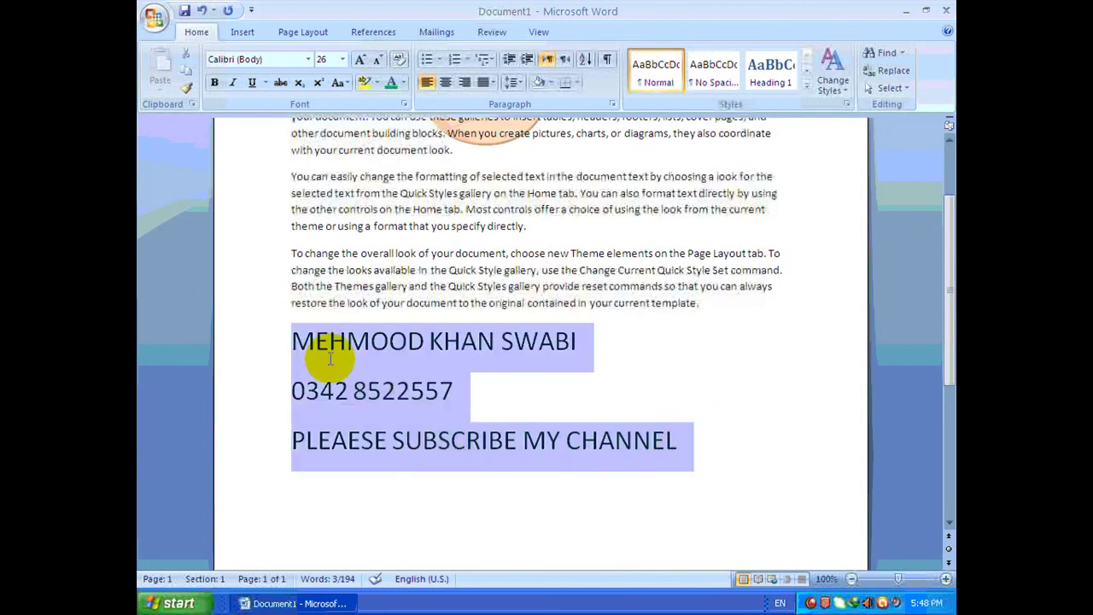
pyautogui.click(379, 82)
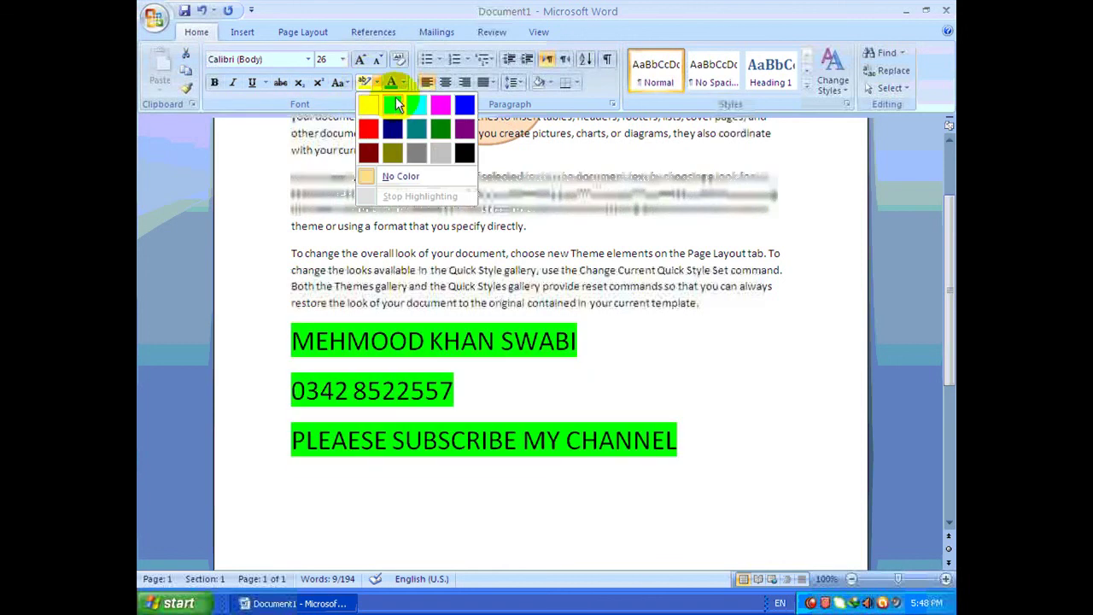
pyautogui.click(402, 81)
pyautogui.click(402, 81)
pyautogui.click(402, 82)
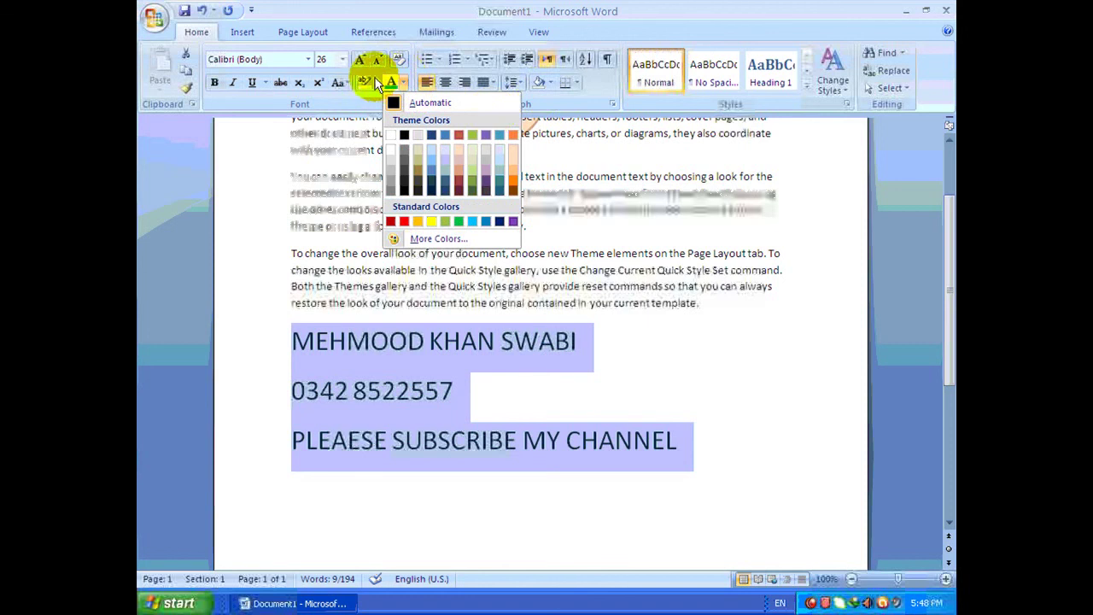
pyautogui.click(377, 83)
pyautogui.click(368, 102)
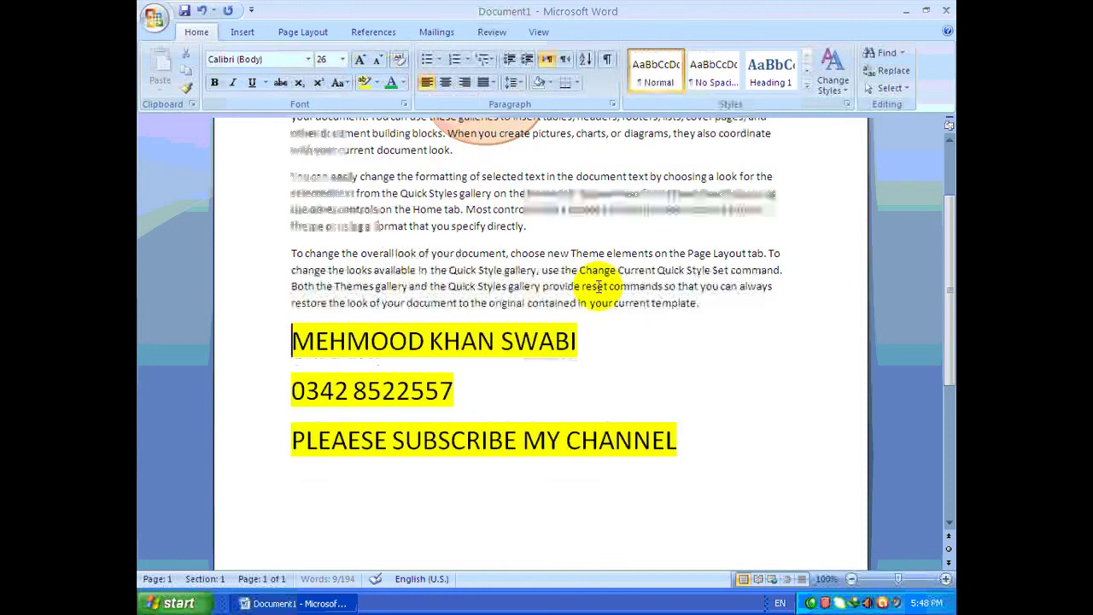
# - Close the document window, bringing up the prompt to save Document1
pyautogui.scroll(2, 749, 434)
pyautogui.scroll(-3, 749, 434)
pyautogui.scroll(3, 664, 370)
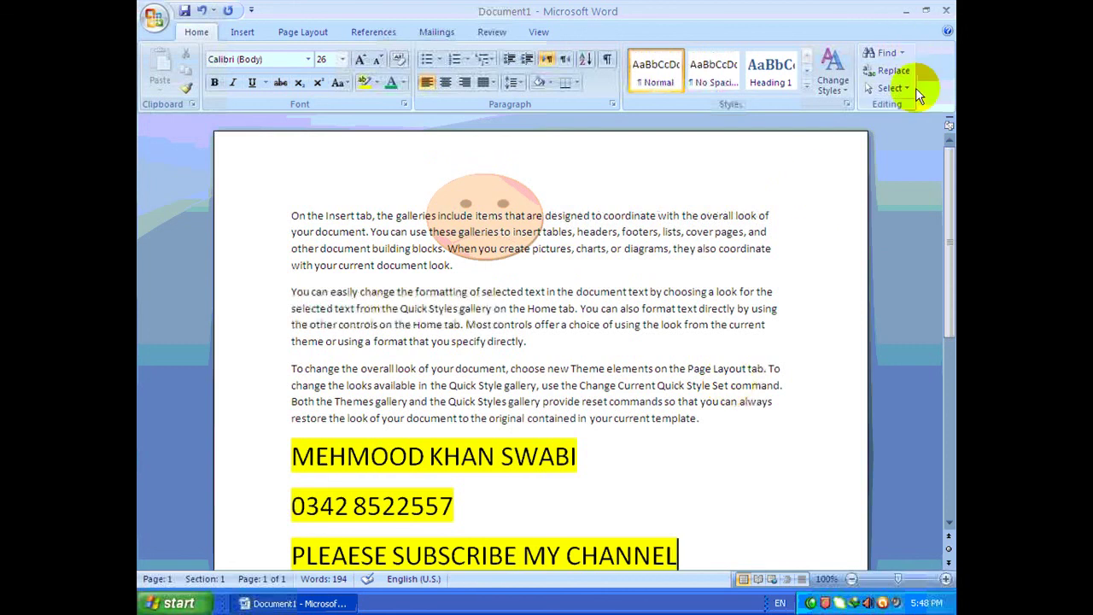
pyautogui.scroll(-1, 900, 92)
pyautogui.scroll(-2, 696, 292)
pyautogui.scroll(-1, 695, 291)
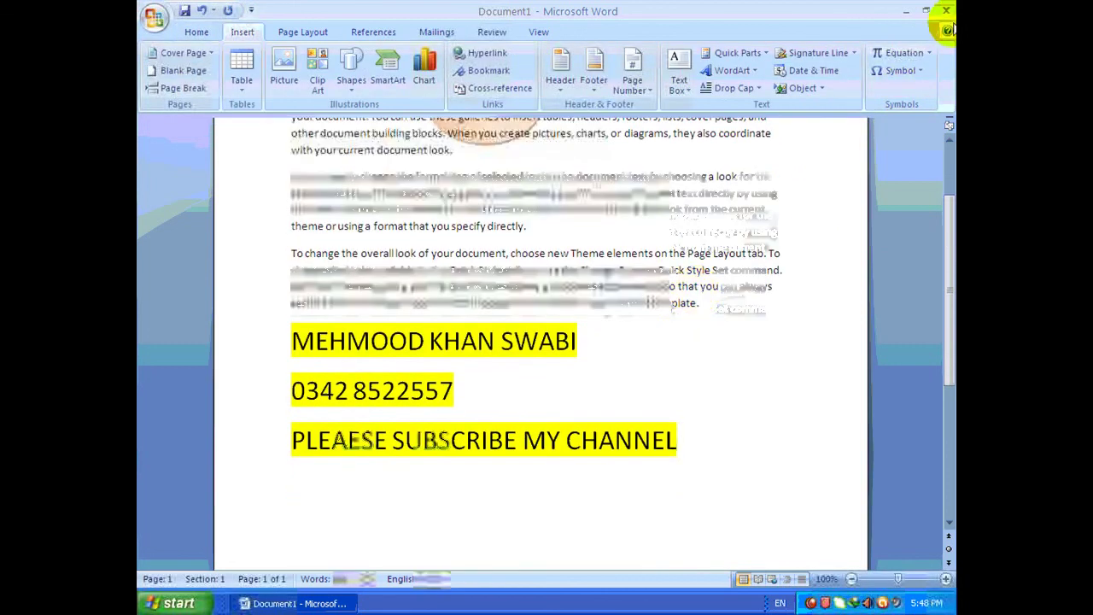
pyautogui.click(949, 13)
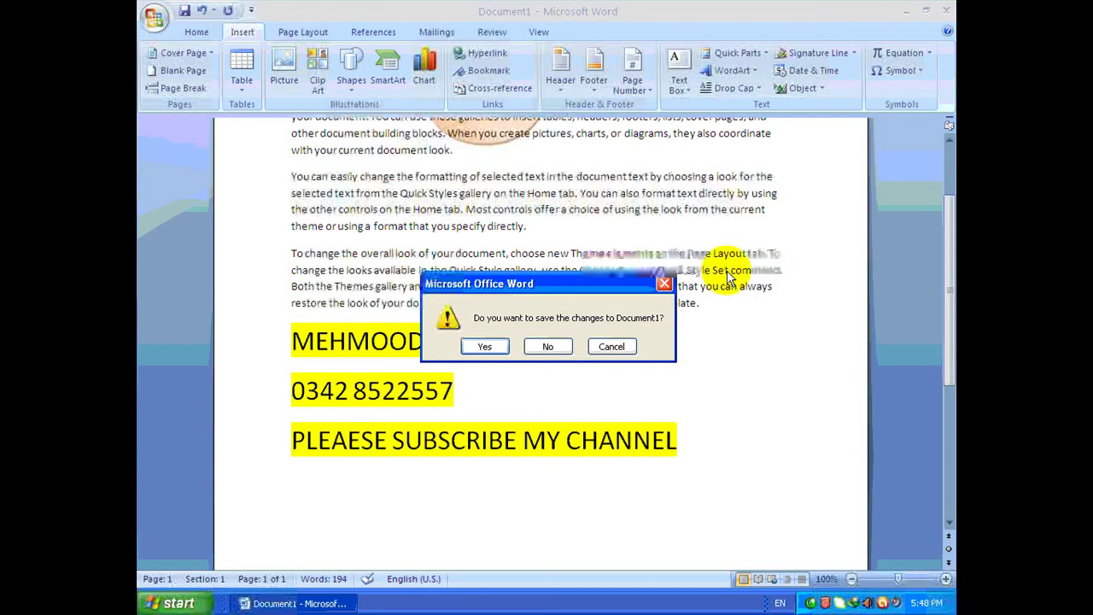